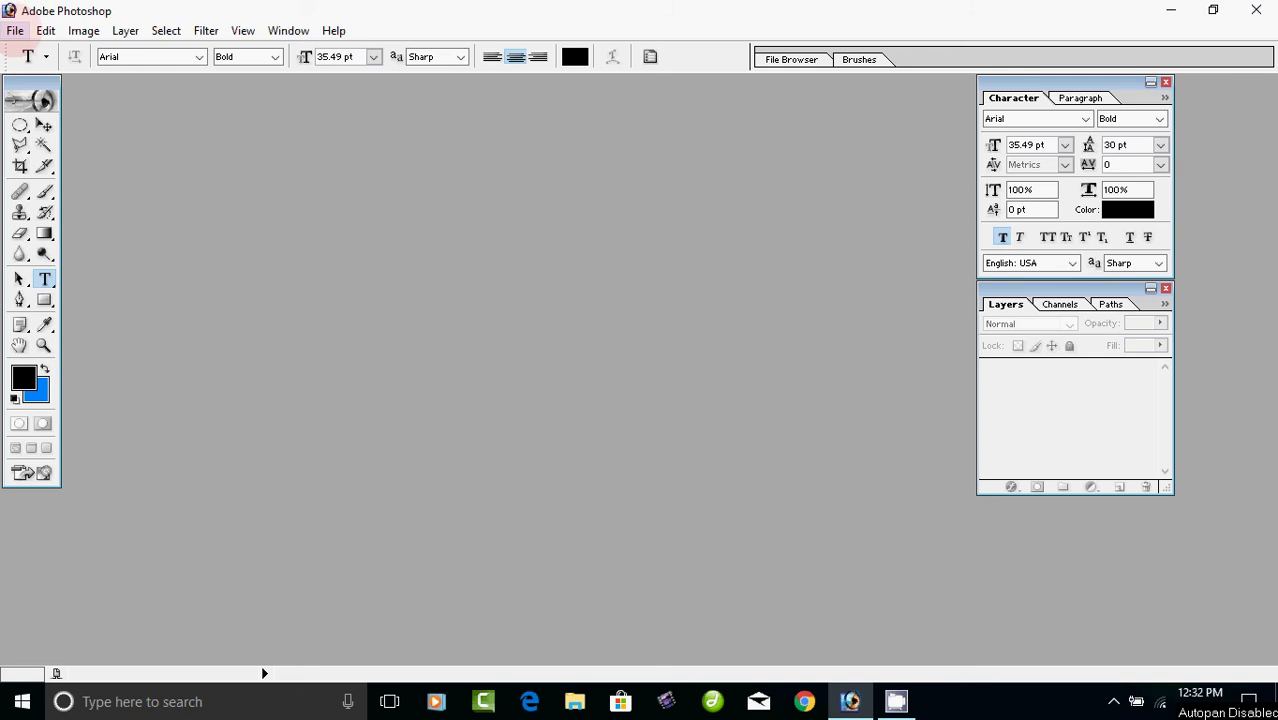
Step: Start a new document and name it text
click(15, 30)
click(394, 227)
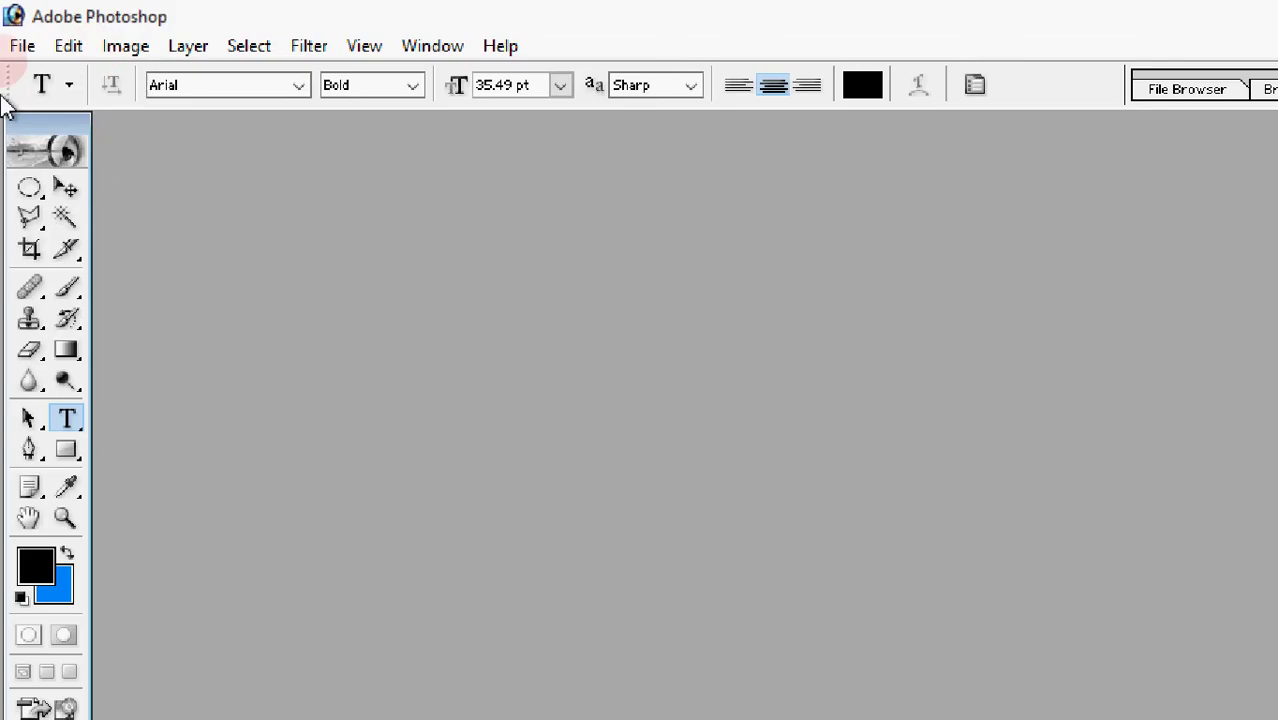
click(22, 46)
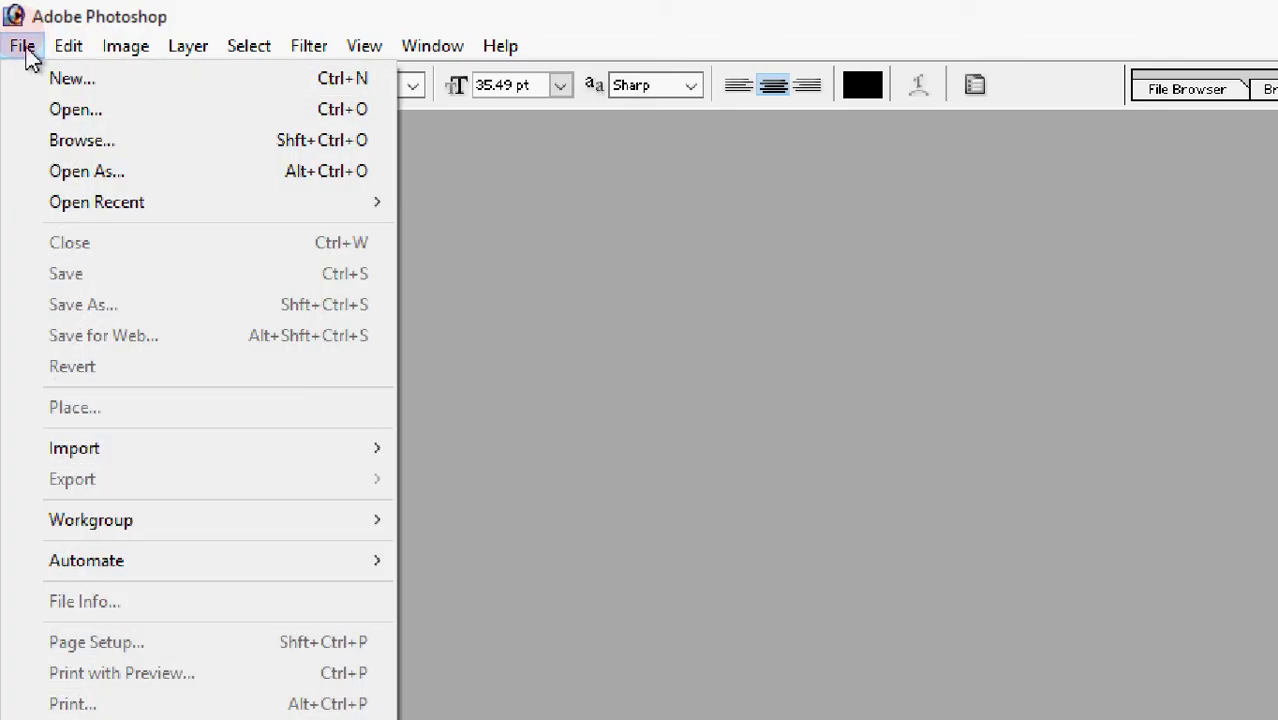
click(78, 86)
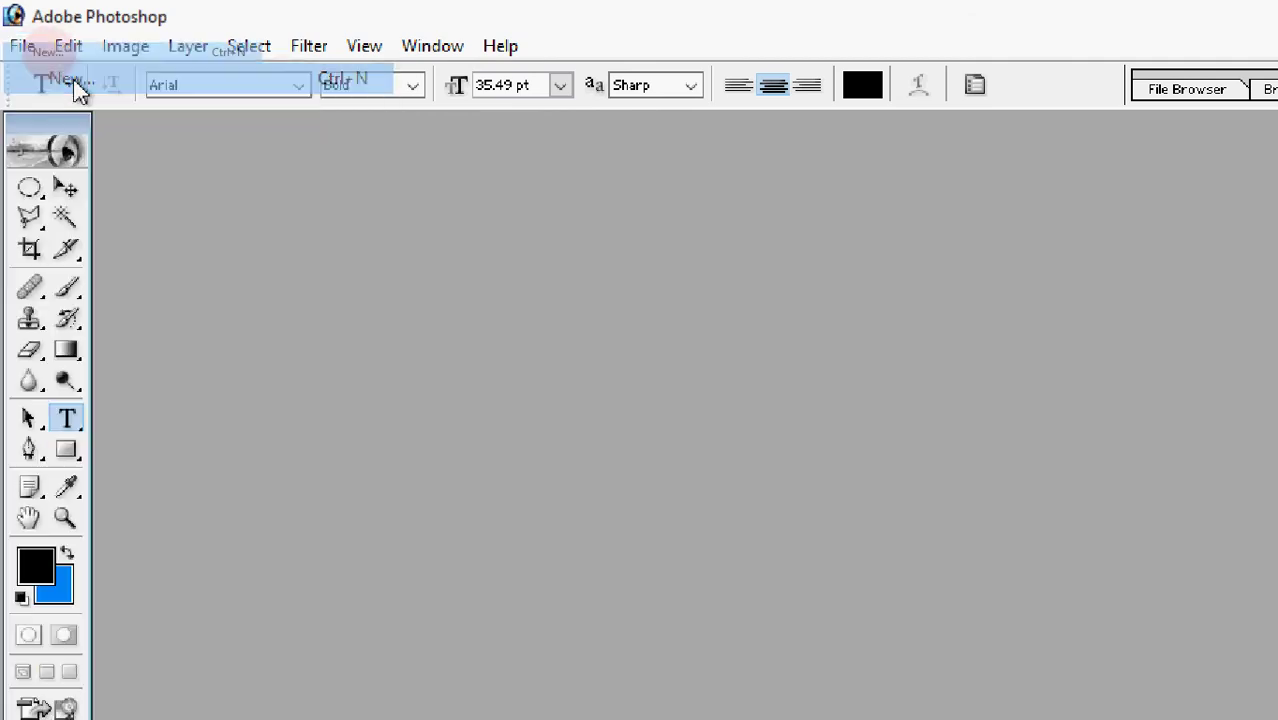
drag(490, 254, 398, 183)
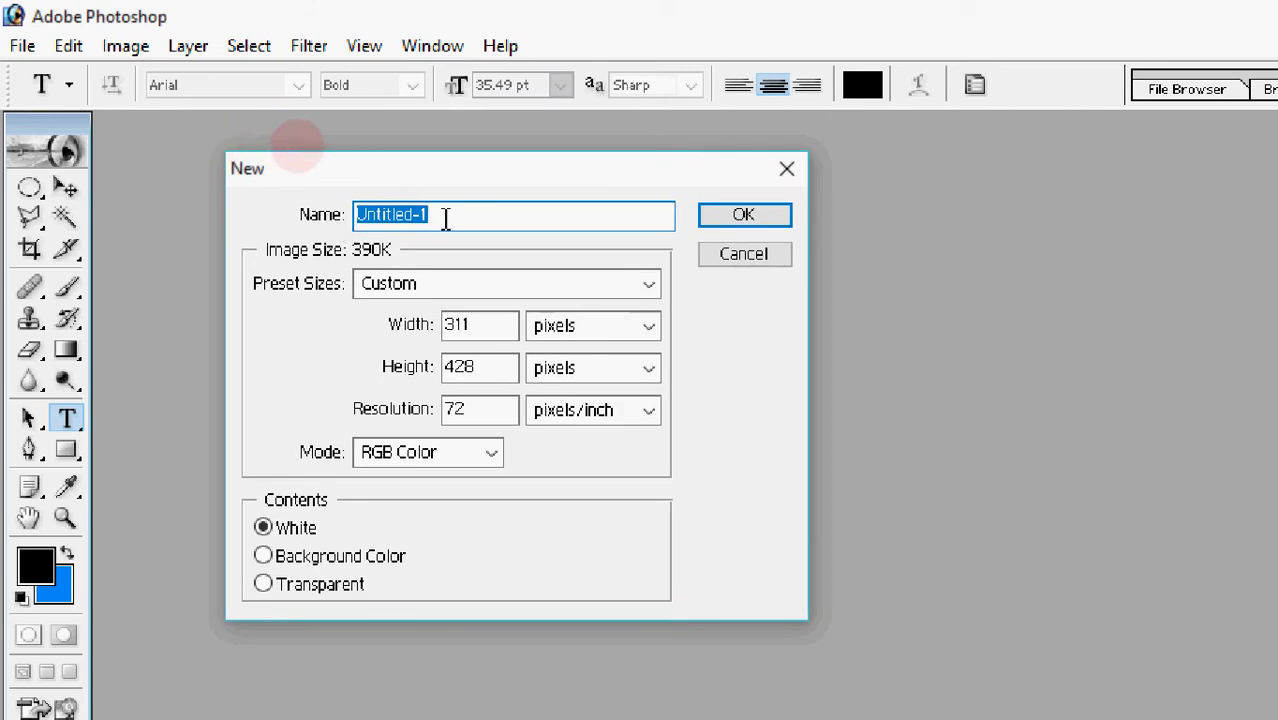
drag(450, 217, 335, 215)
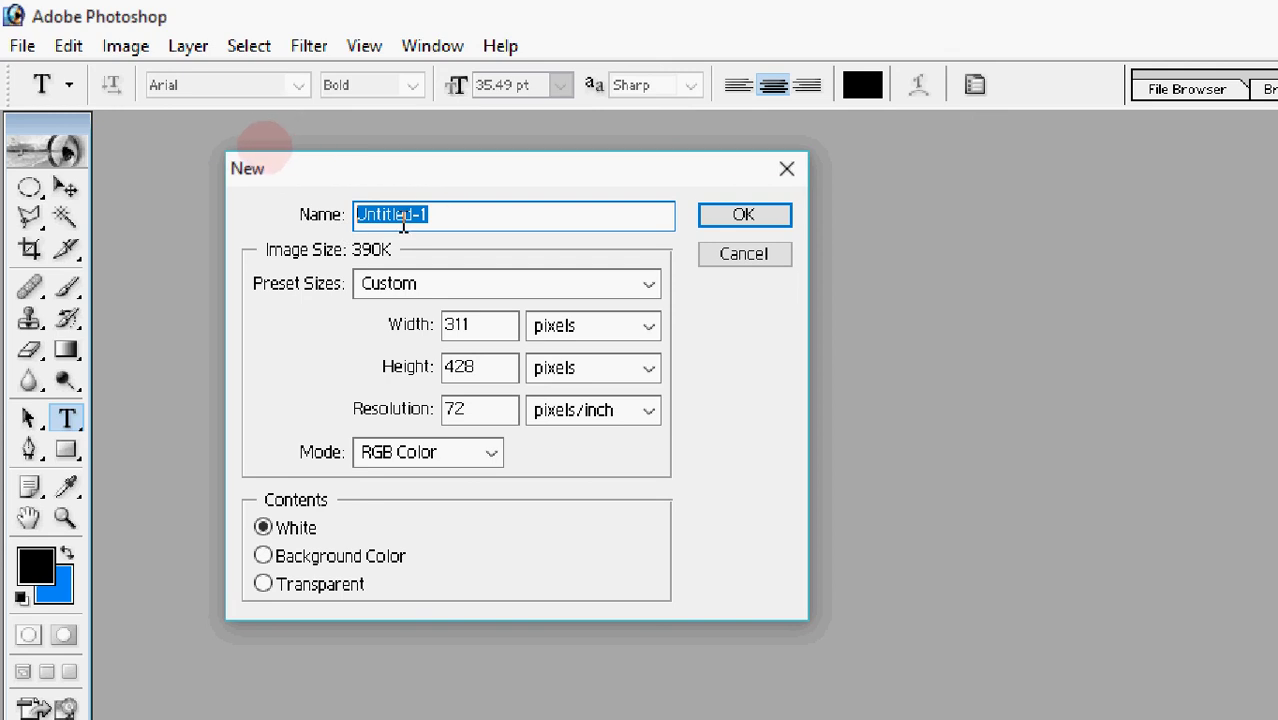
text(text)
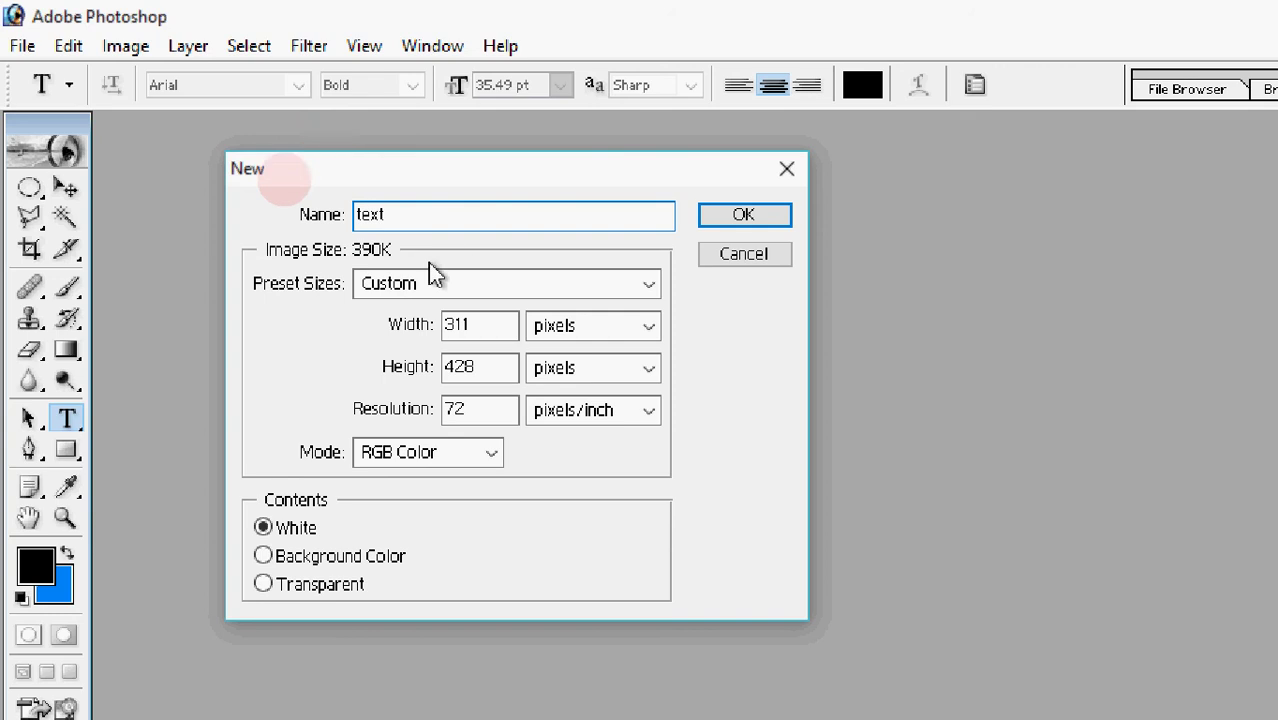
Step: Set the new document's preset size to 4 x 6 inches
click(425, 288)
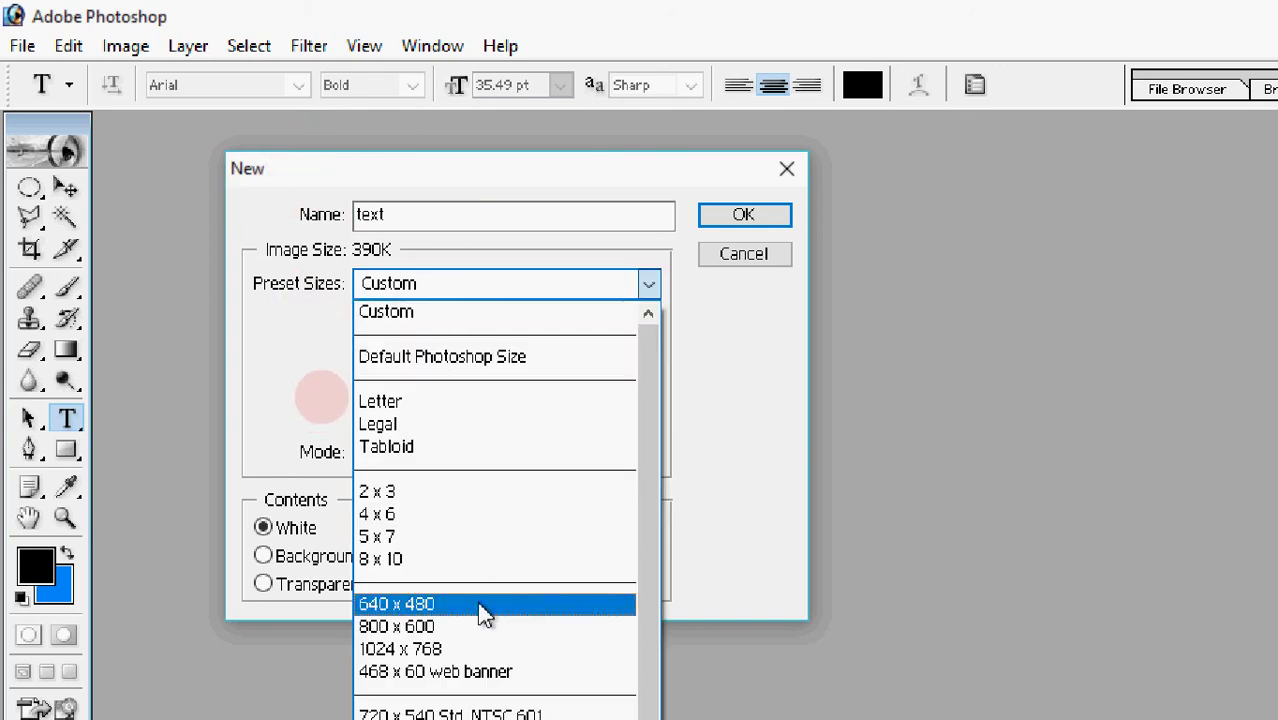
scroll(480, 610, down, 3)
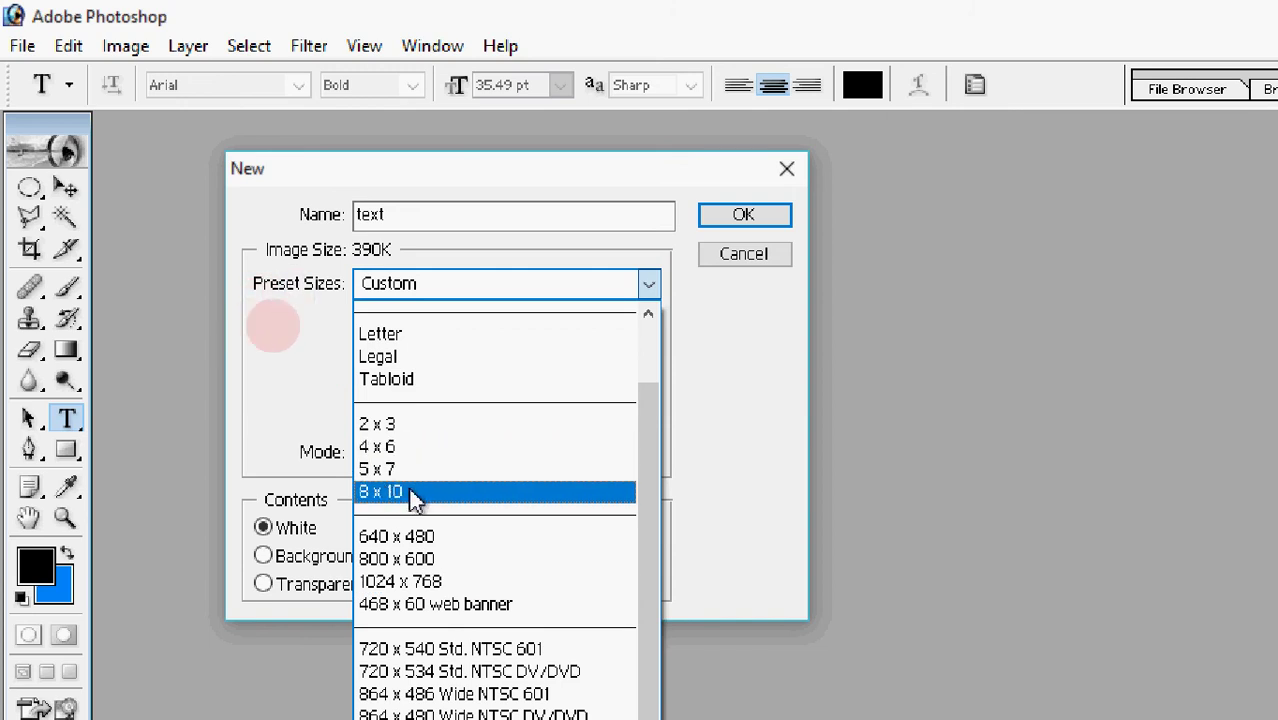
click(620, 446)
click(648, 416)
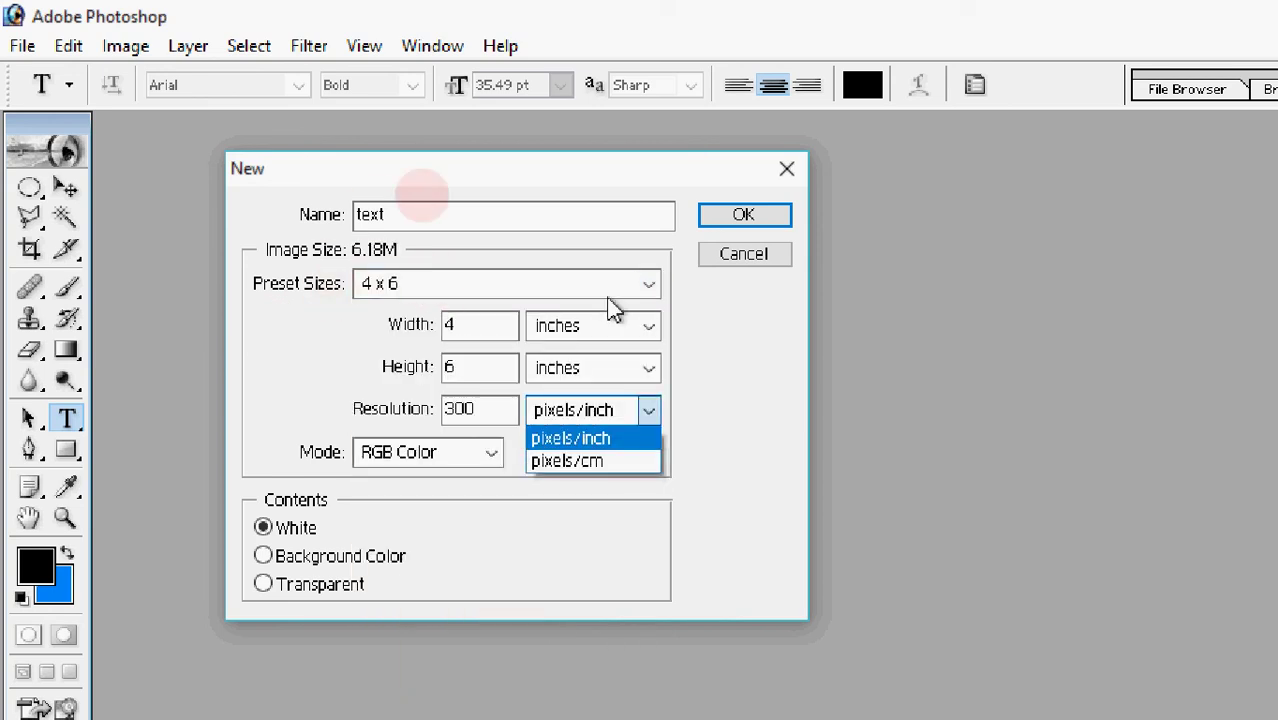
click(651, 289)
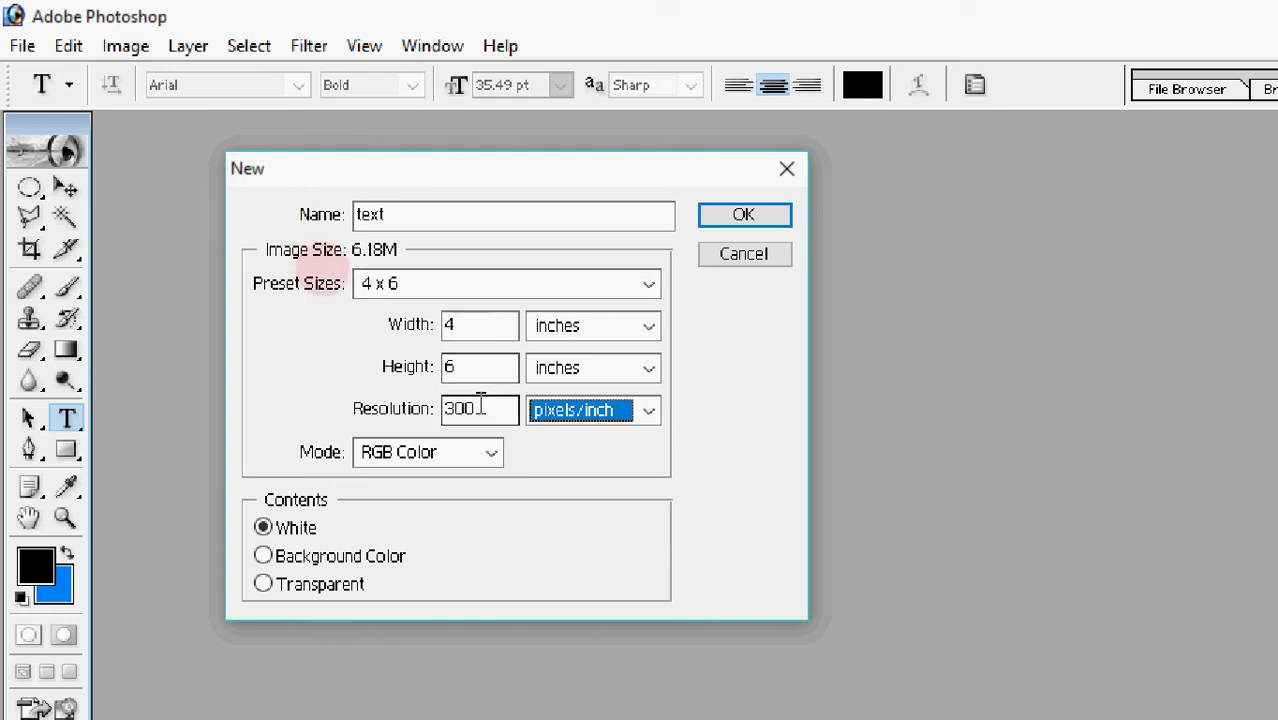
Step: Set the resolution to 200 pixels/inch and create the document with white contents in RGB Color mode
drag(480, 406, 405, 420)
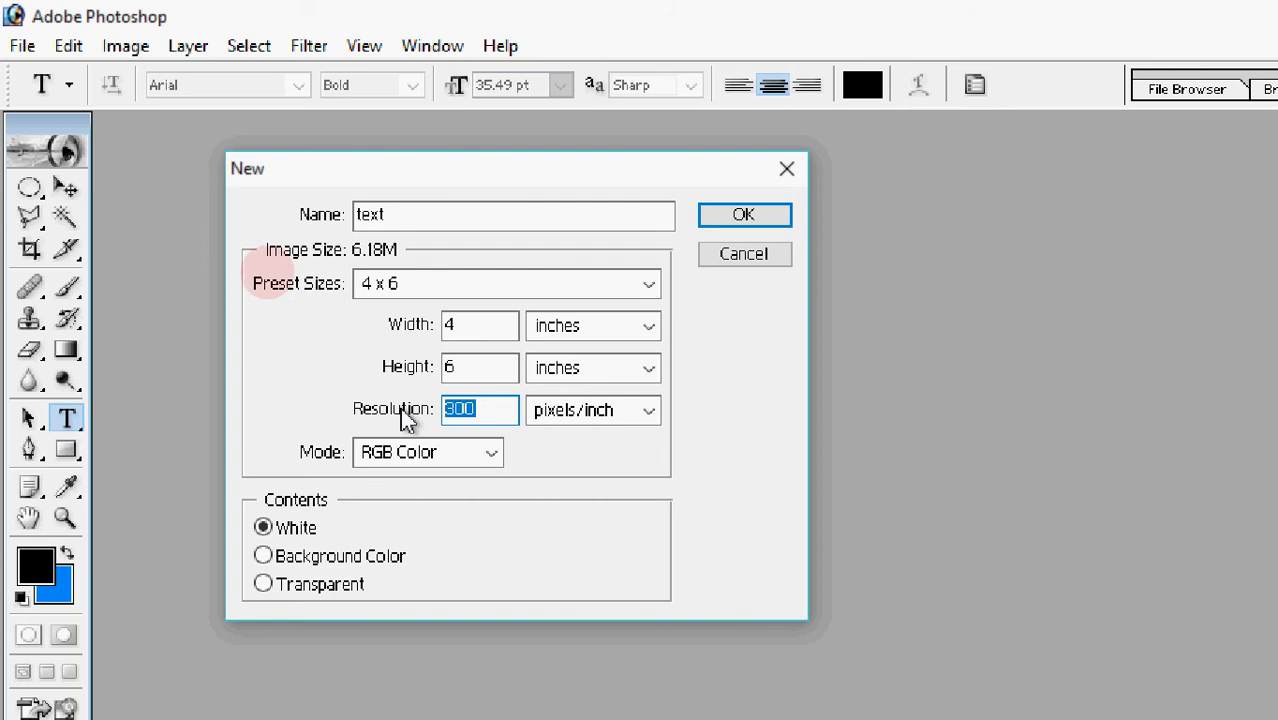
text(200)
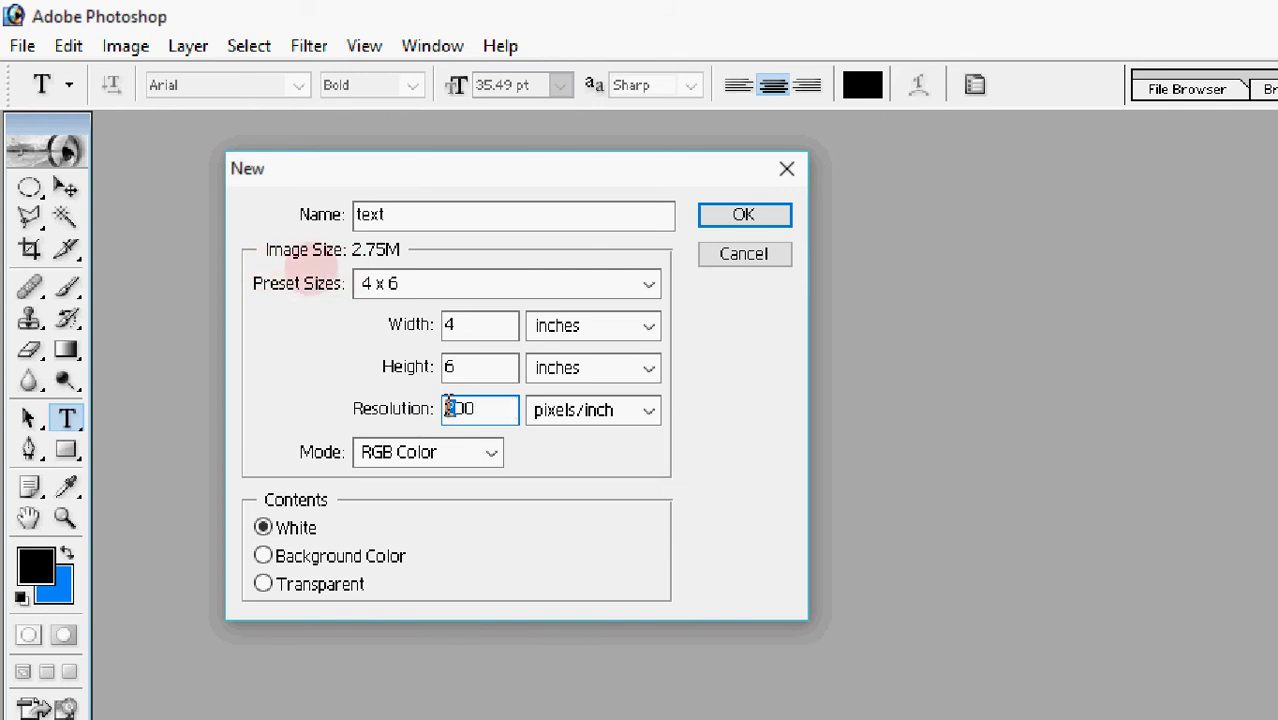
double_click(450, 408)
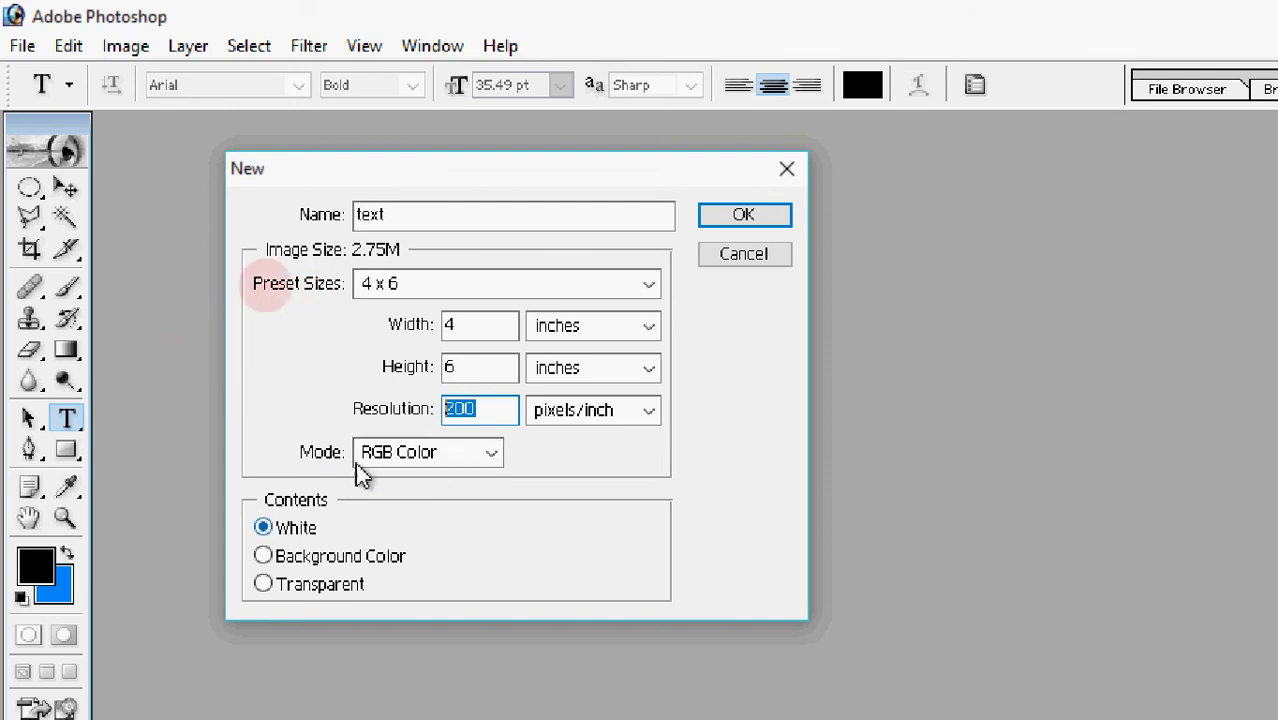
click(740, 220)
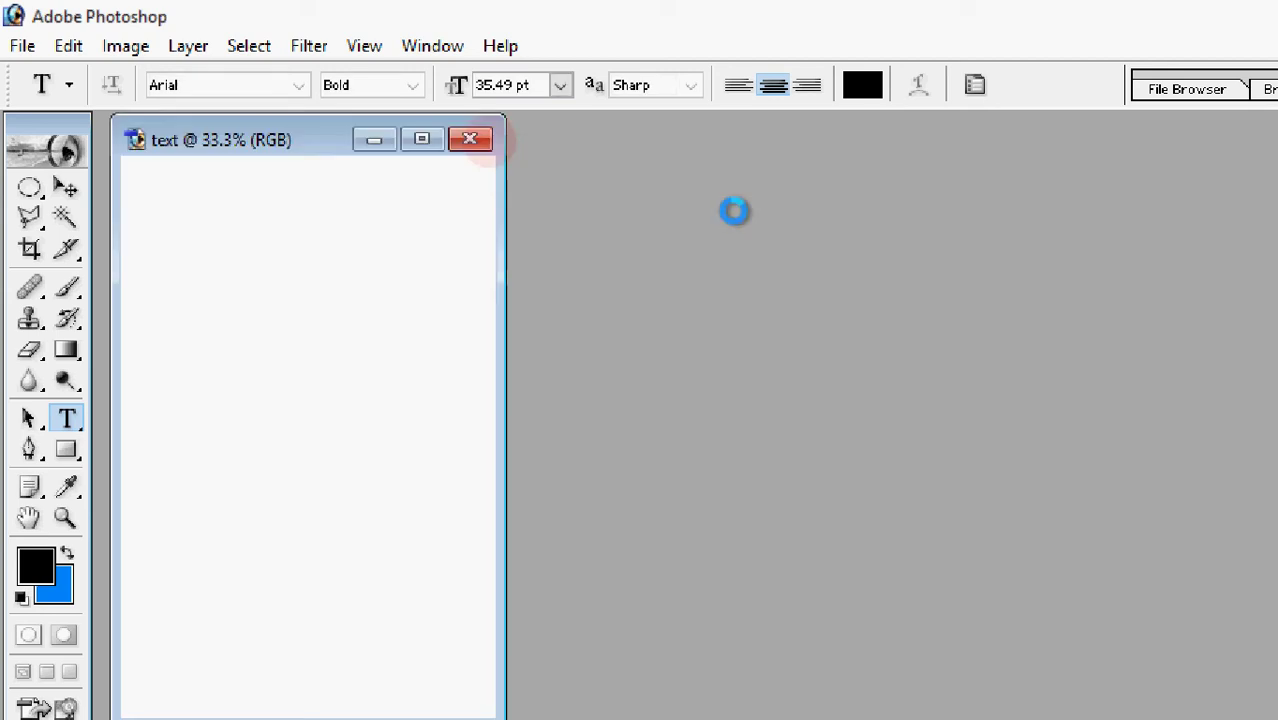
Step: Maximize the blank document's window and enlarge its view to 100%
drag(280, 148, 480, 131)
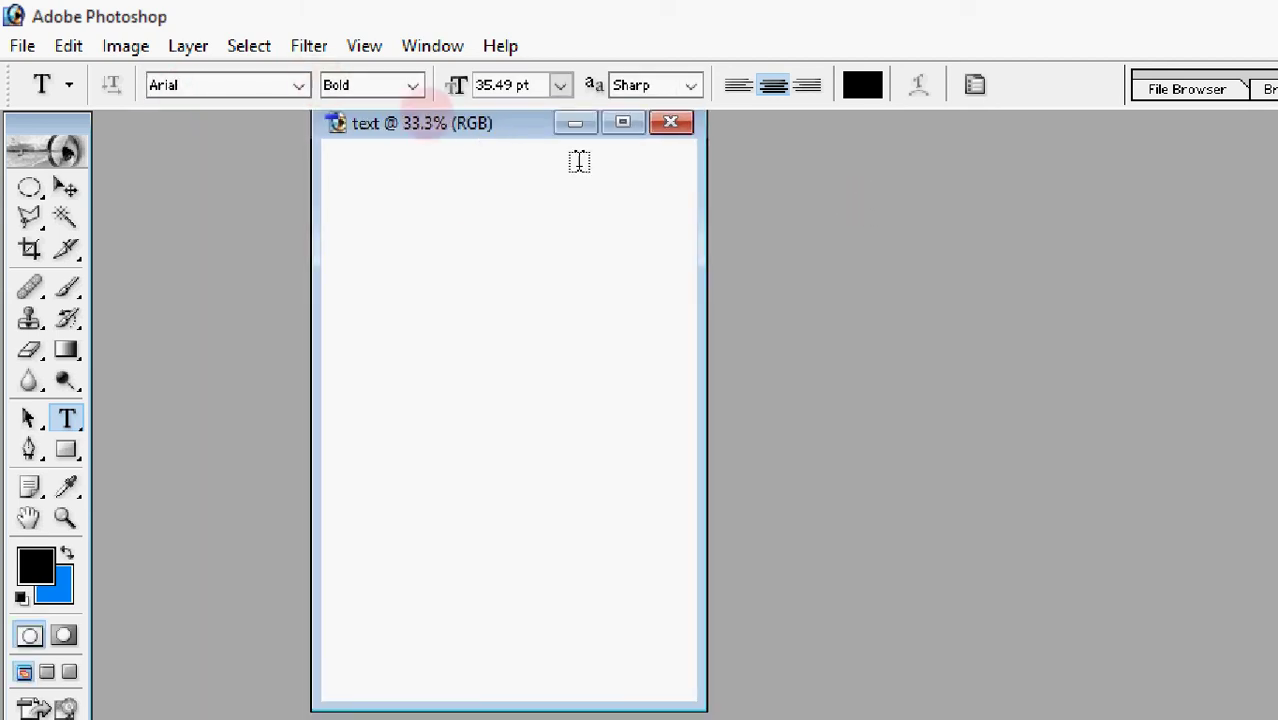
drag(700, 292, 872, 293)
click(767, 124)
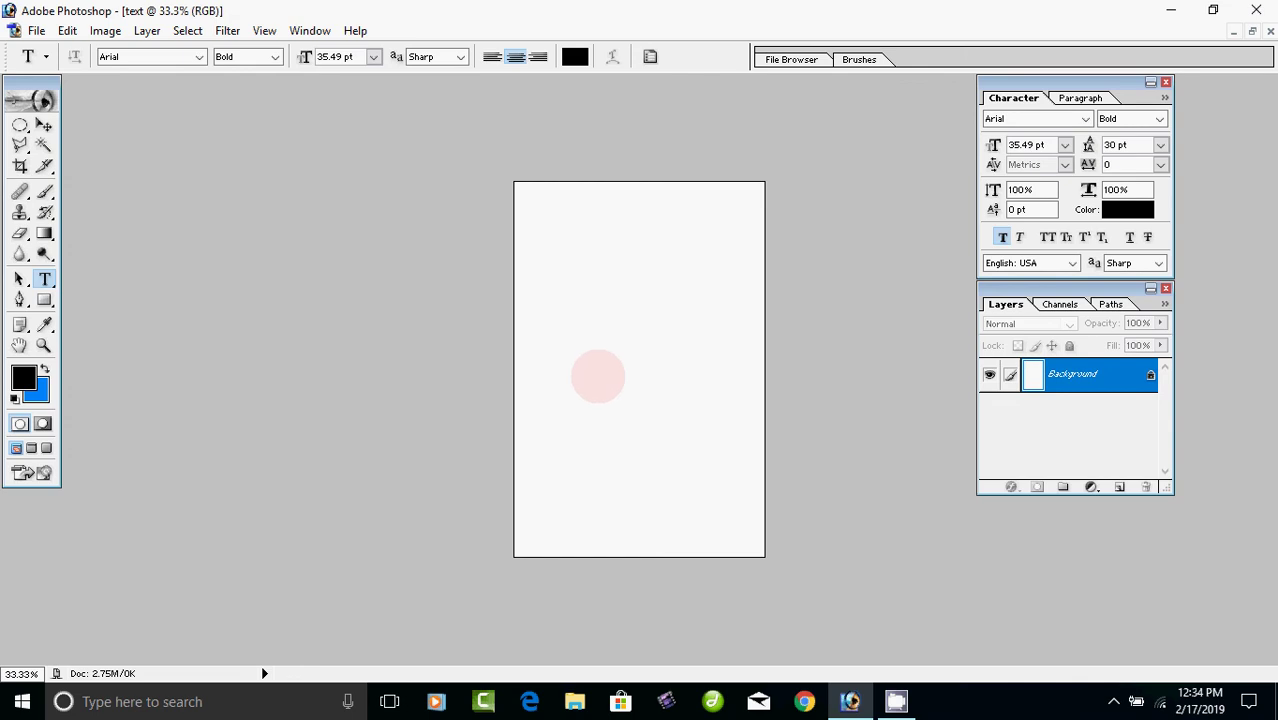
key(ctrl+plus)
key(ctrl+plus)
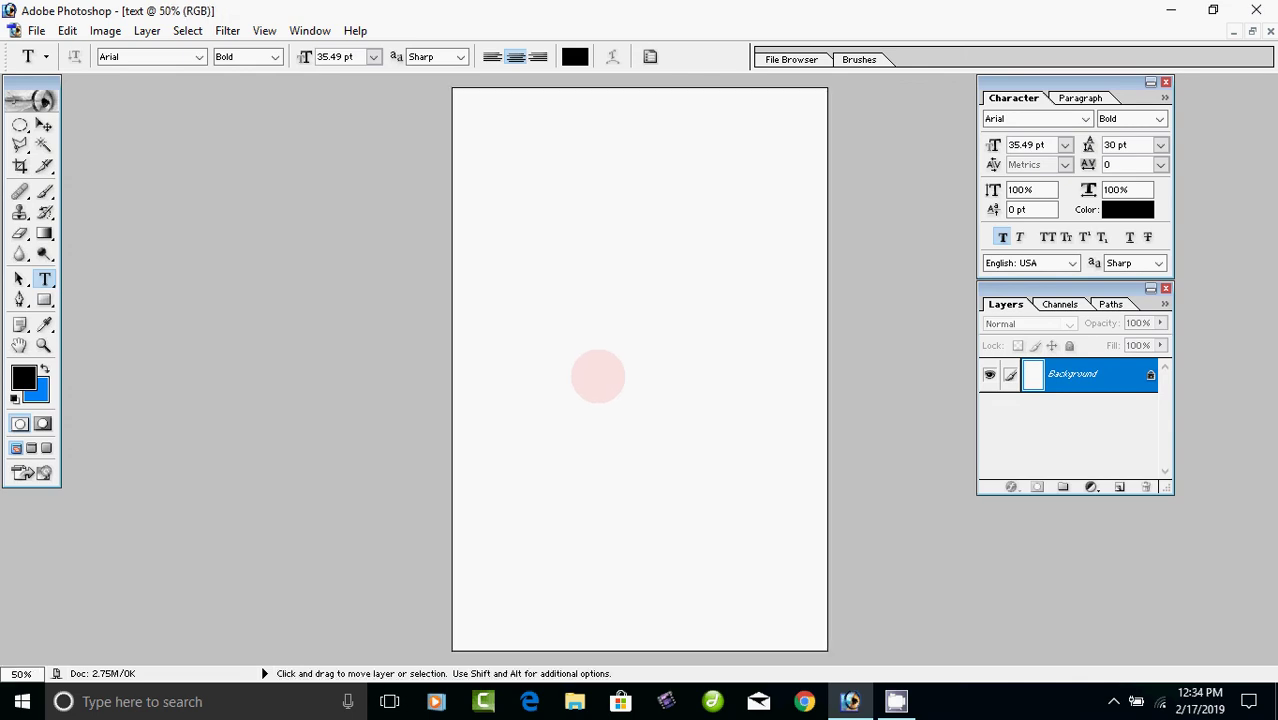
key(ctrl+plus)
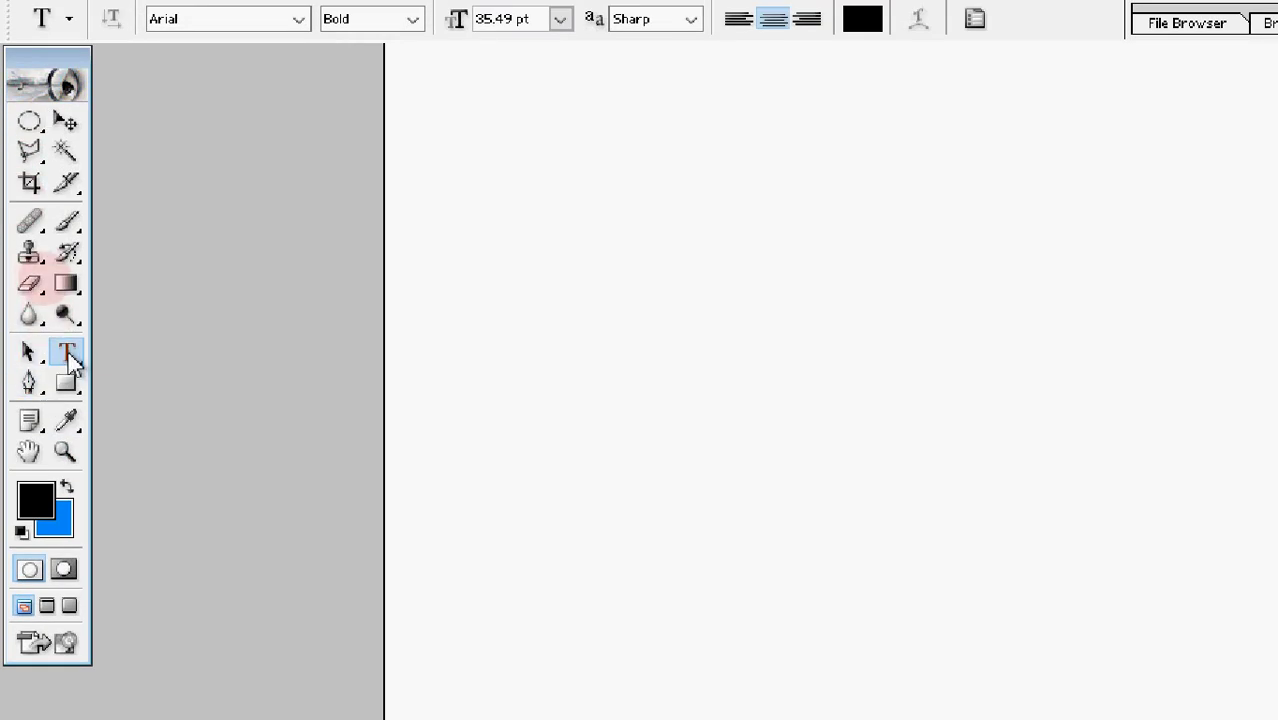
Step: Add the text NICE in capitals near the page's upper left with the Horizontal Type Tool
click(68, 354)
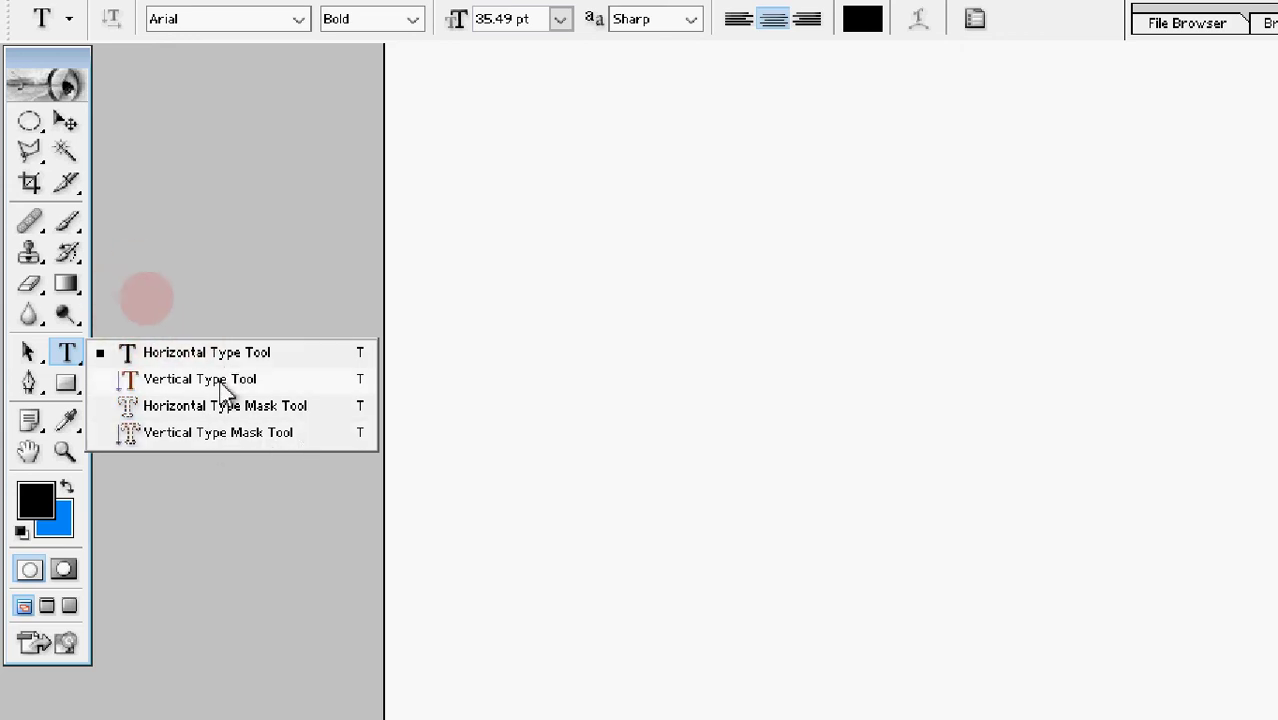
click(177, 355)
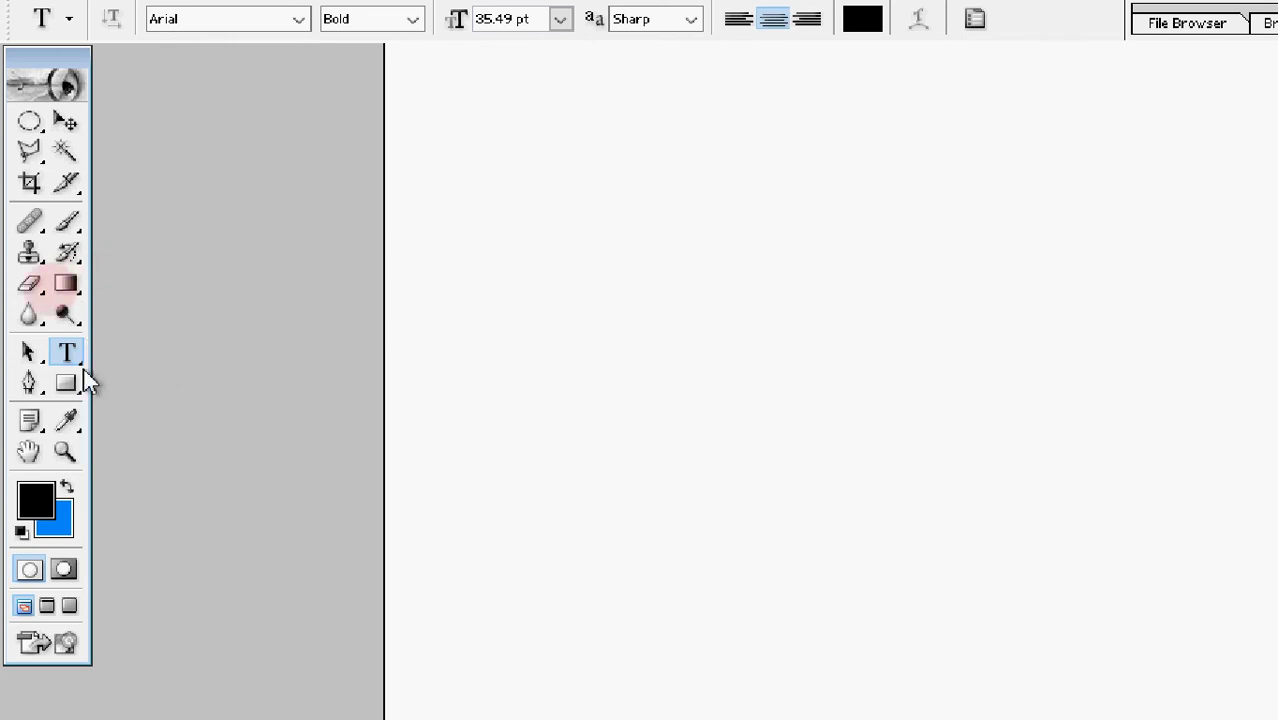
click(66, 352)
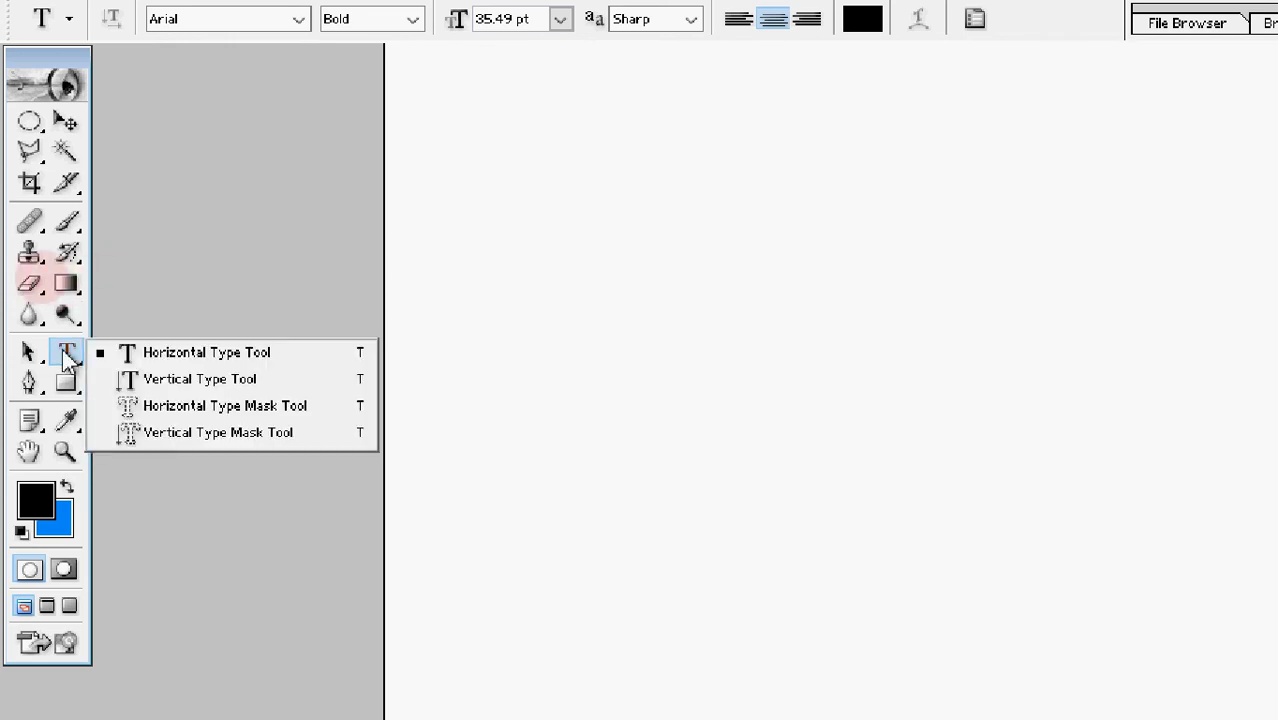
click(177, 355)
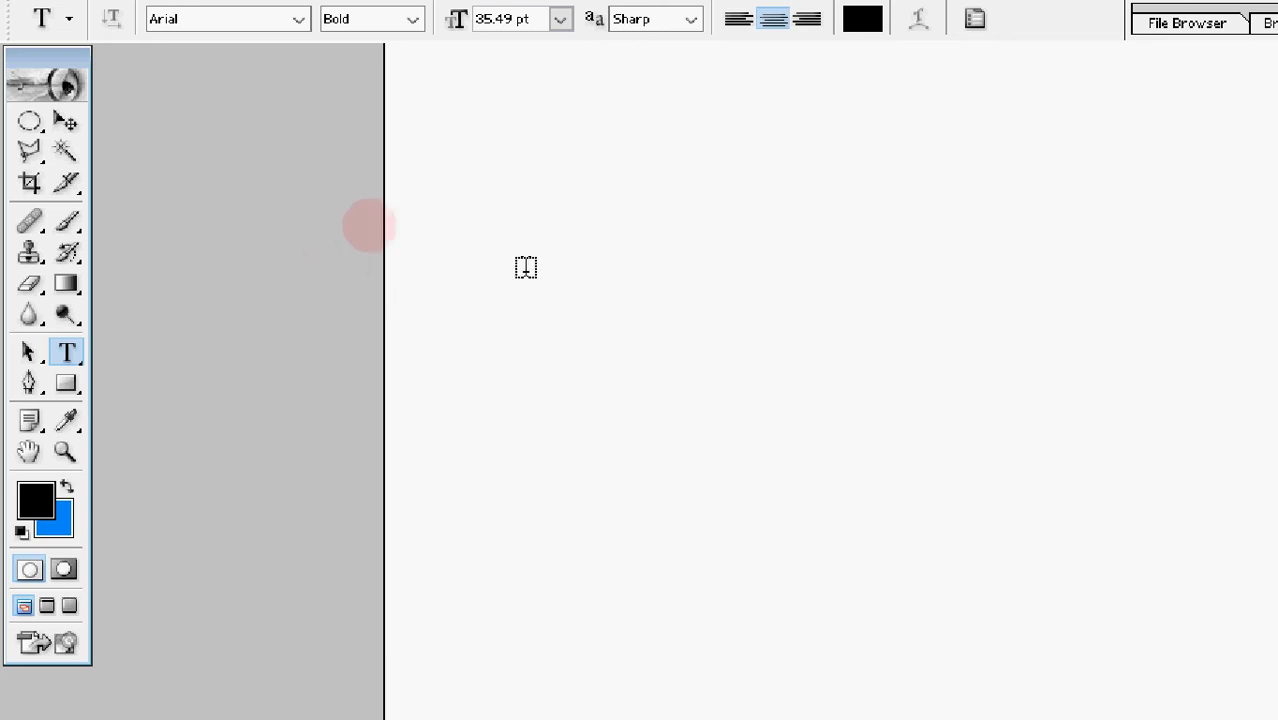
click(511, 286)
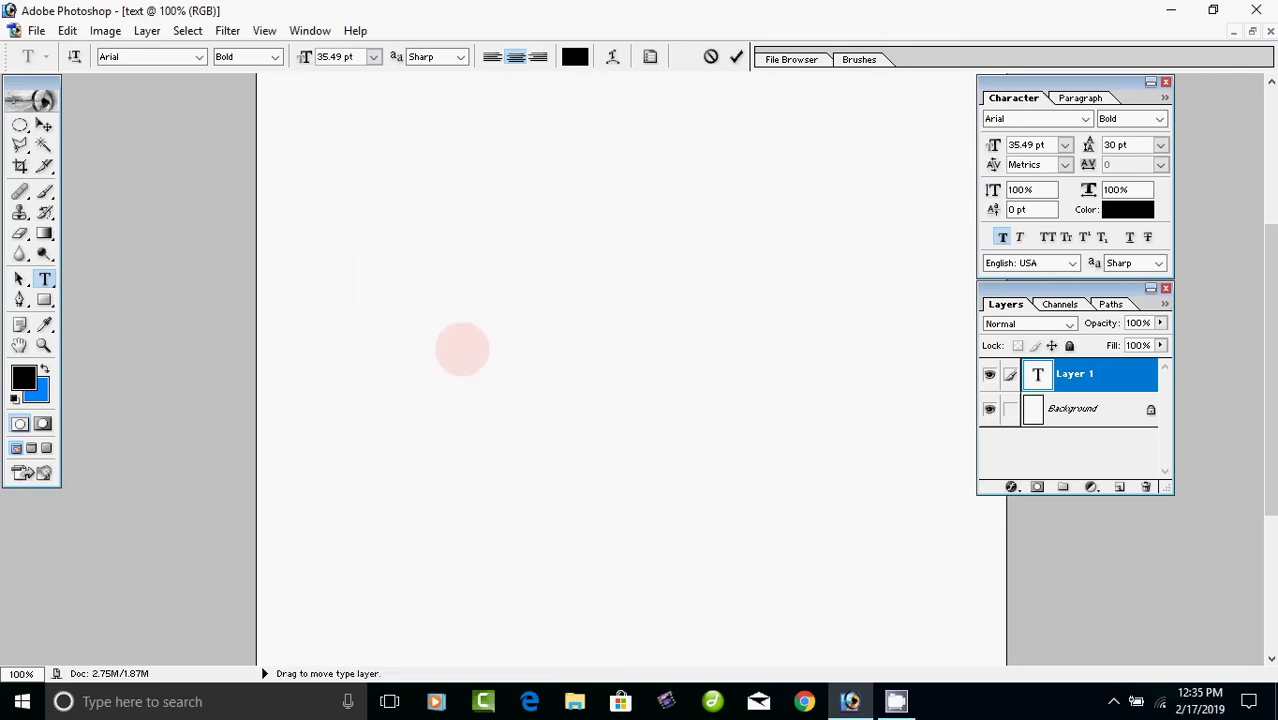
key(Caps_Lock)
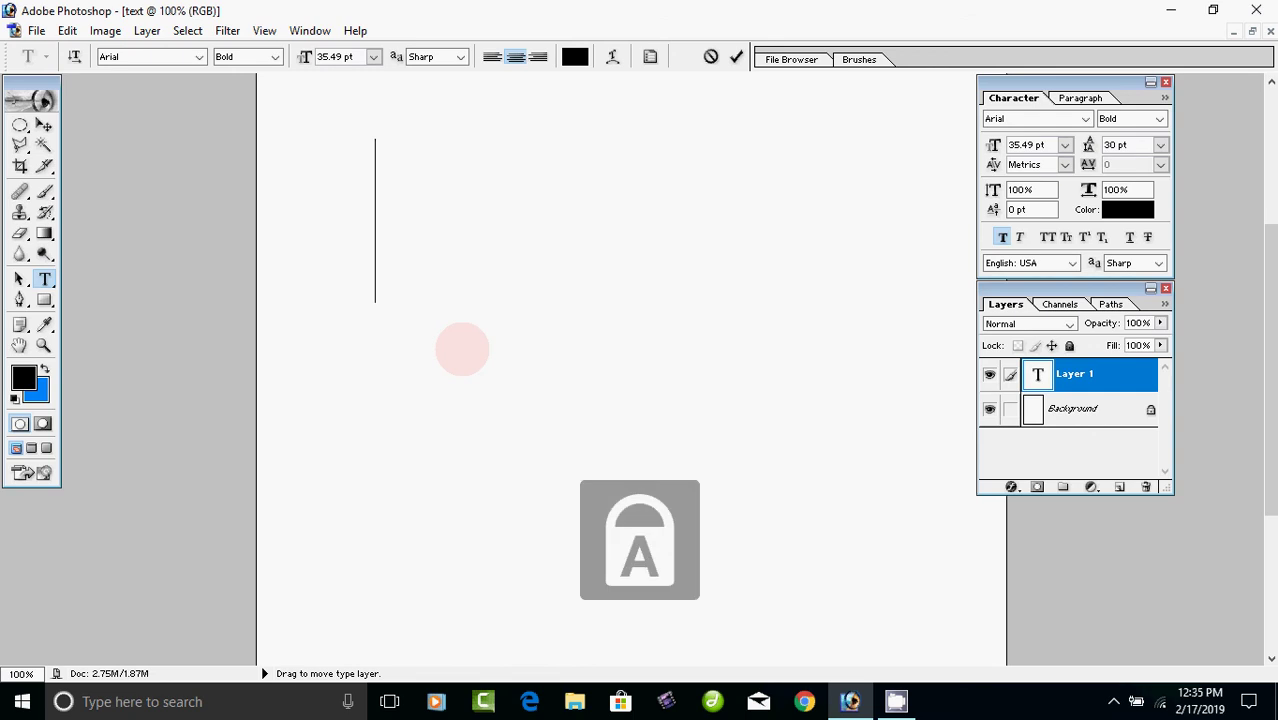
text(NIC E)
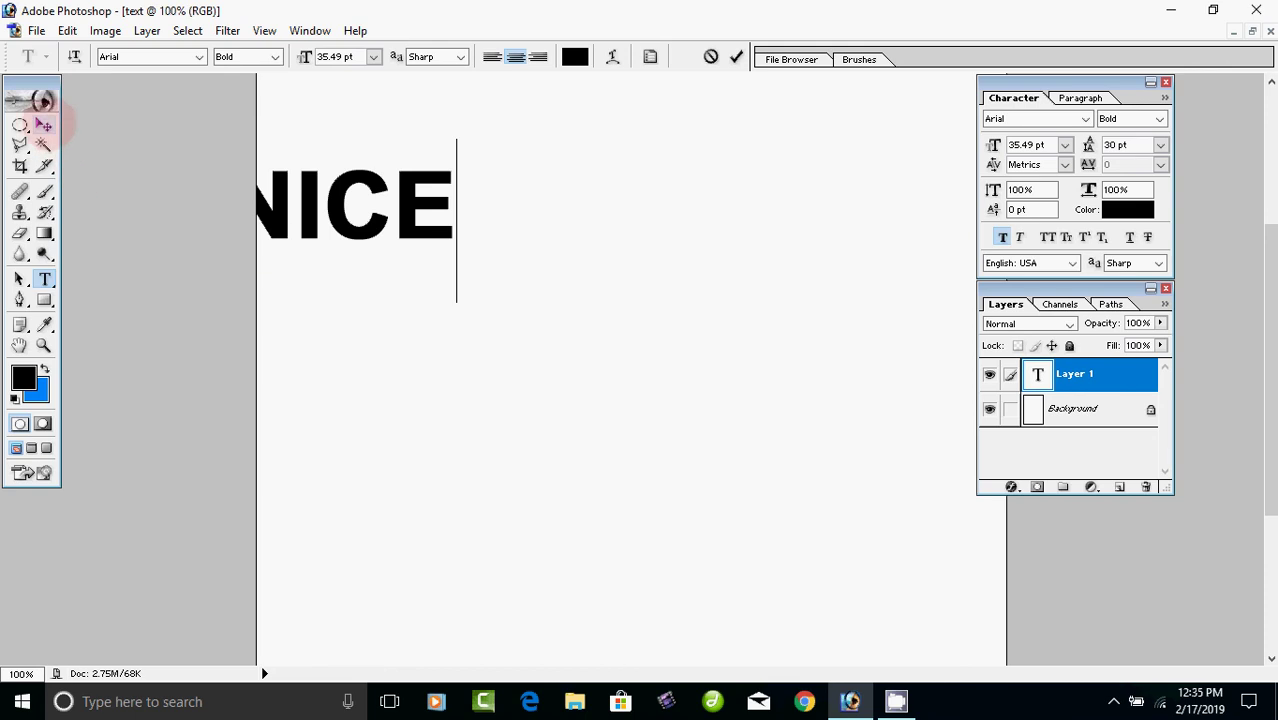
Step: Commit the NICE text and move it fully onto the page, near the horizontal centre of the upper part
click(43, 124)
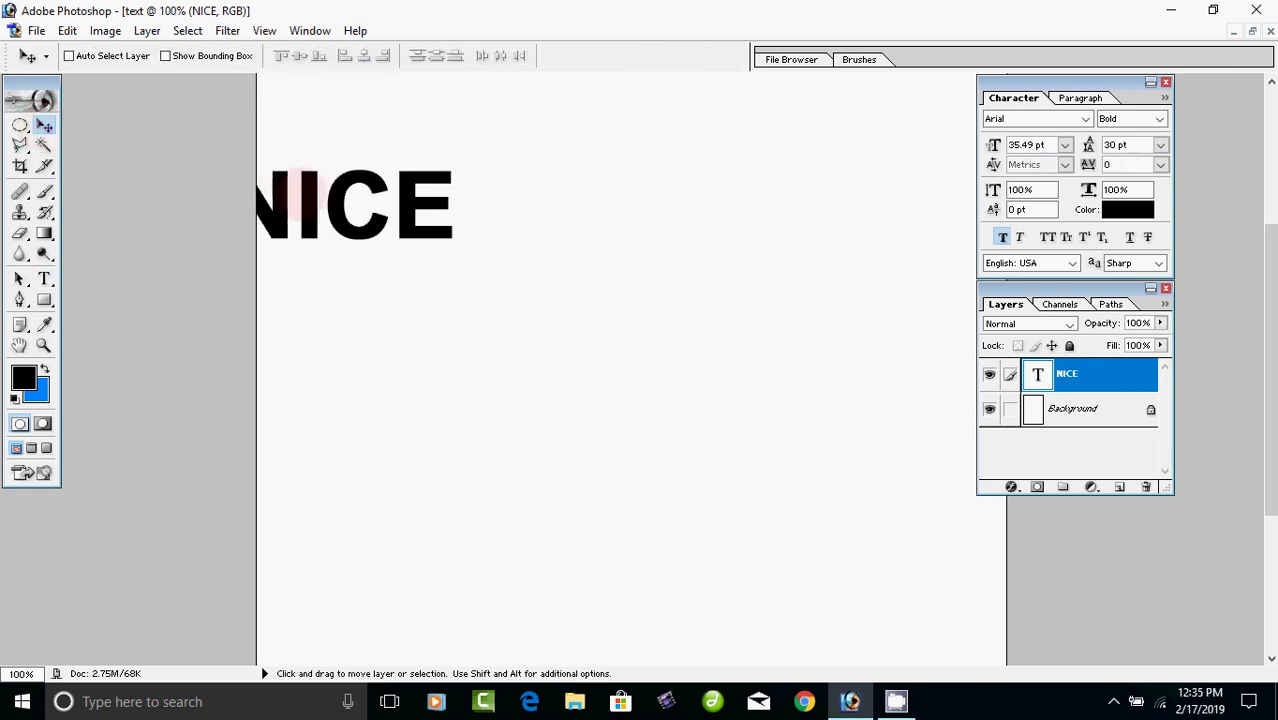
drag(340, 220, 652, 205)
drag(655, 200, 575, 232)
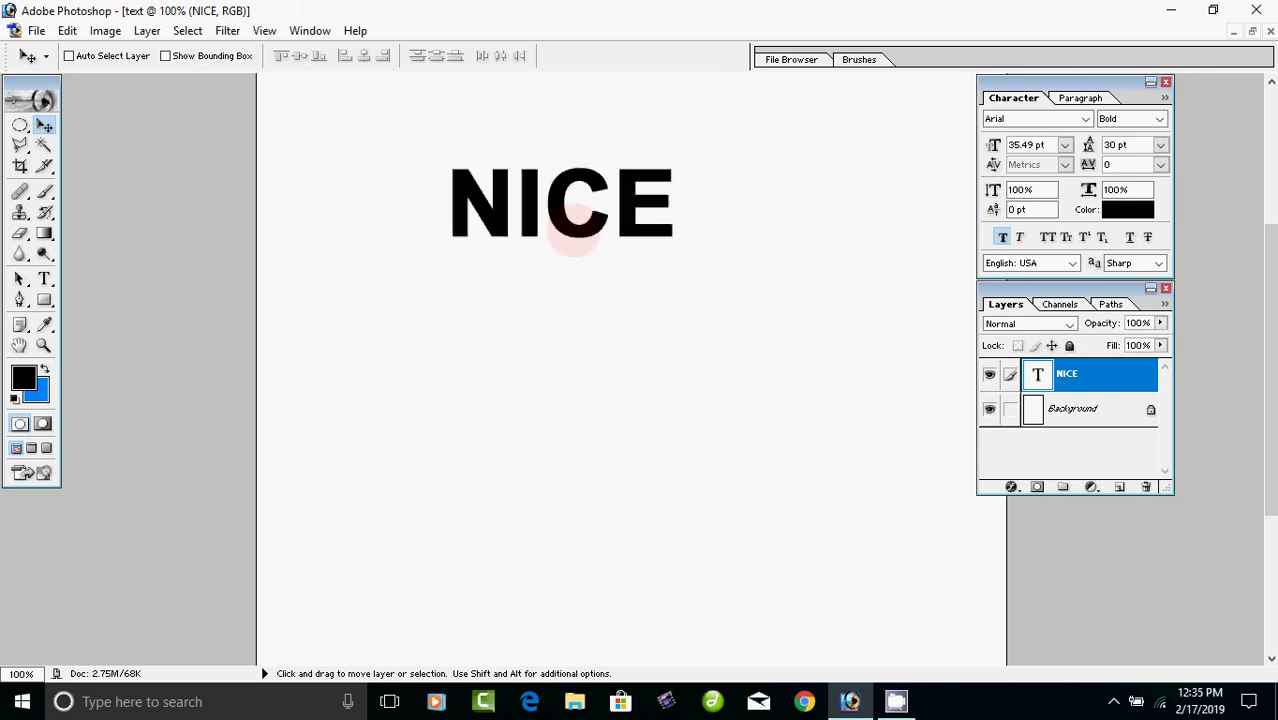
Step: Add a separate horizontal text layer reading COMPUTER below NICE and commit it
click(44, 279)
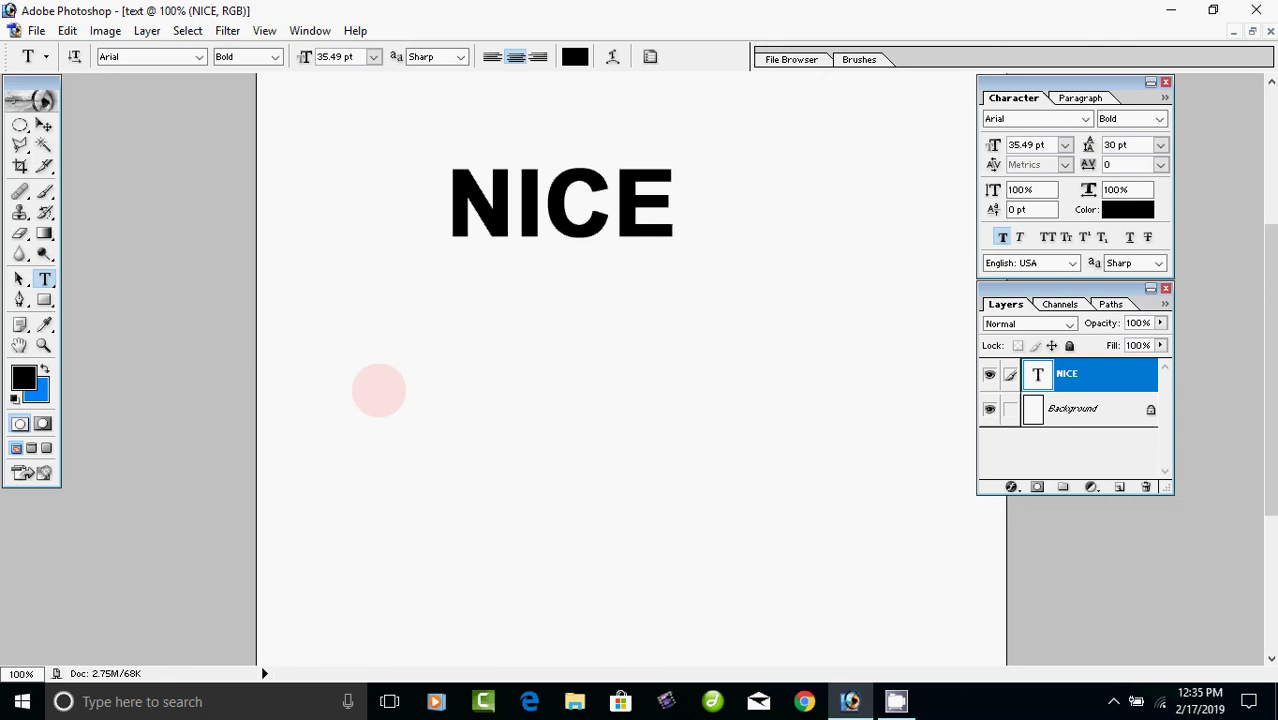
click(400, 390)
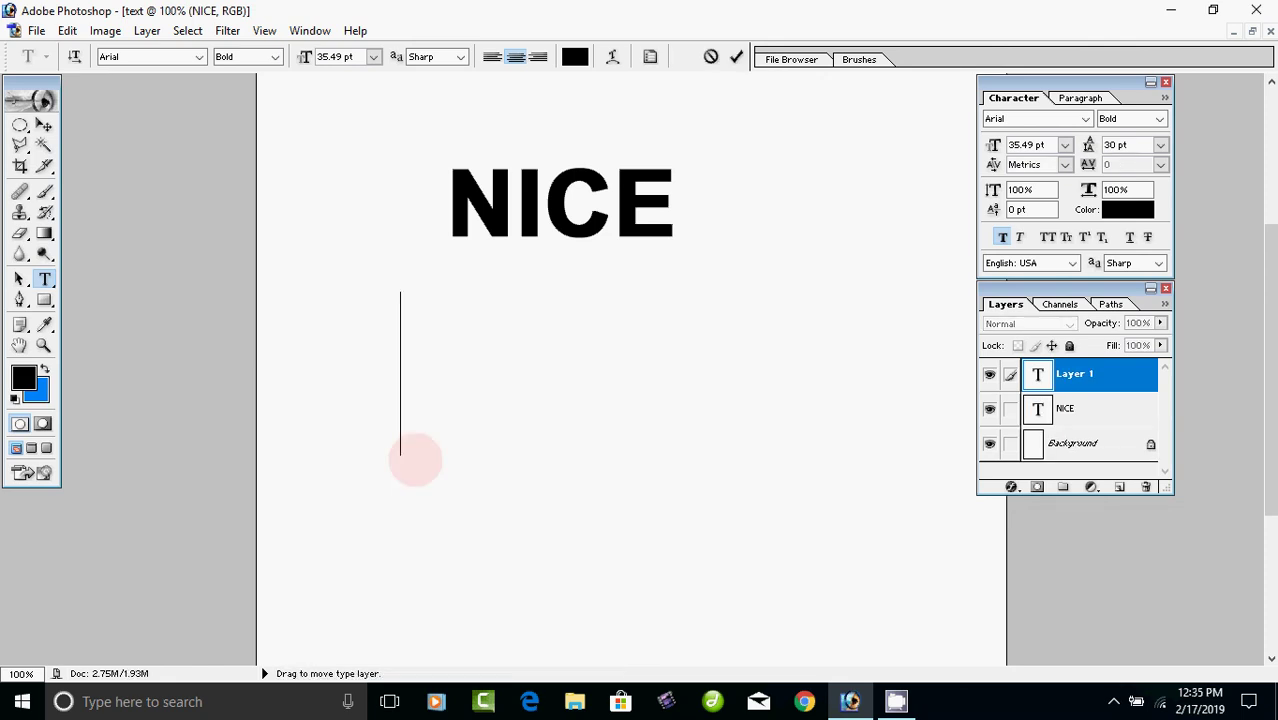
text(COMPUTER)
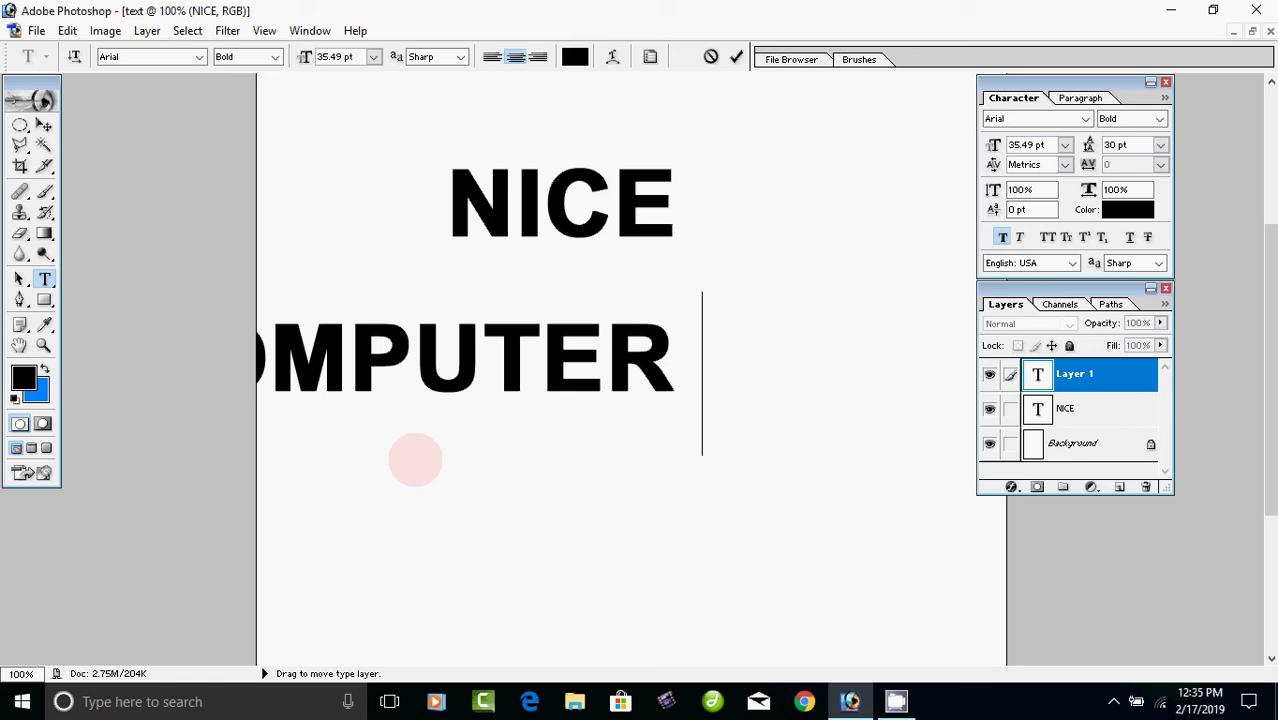
key(ctrl+Return)
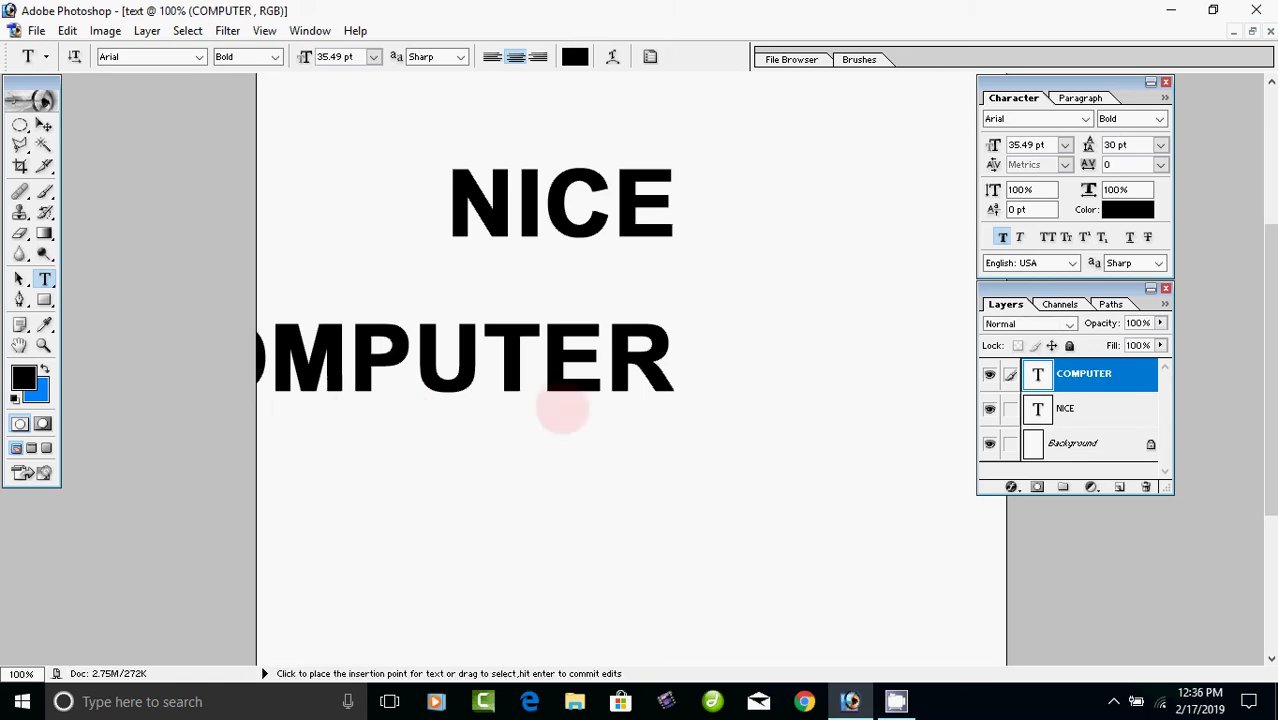
Step: Move the COMPUTER text fully onto the page, roughly centred close beneath NICE
click(44, 124)
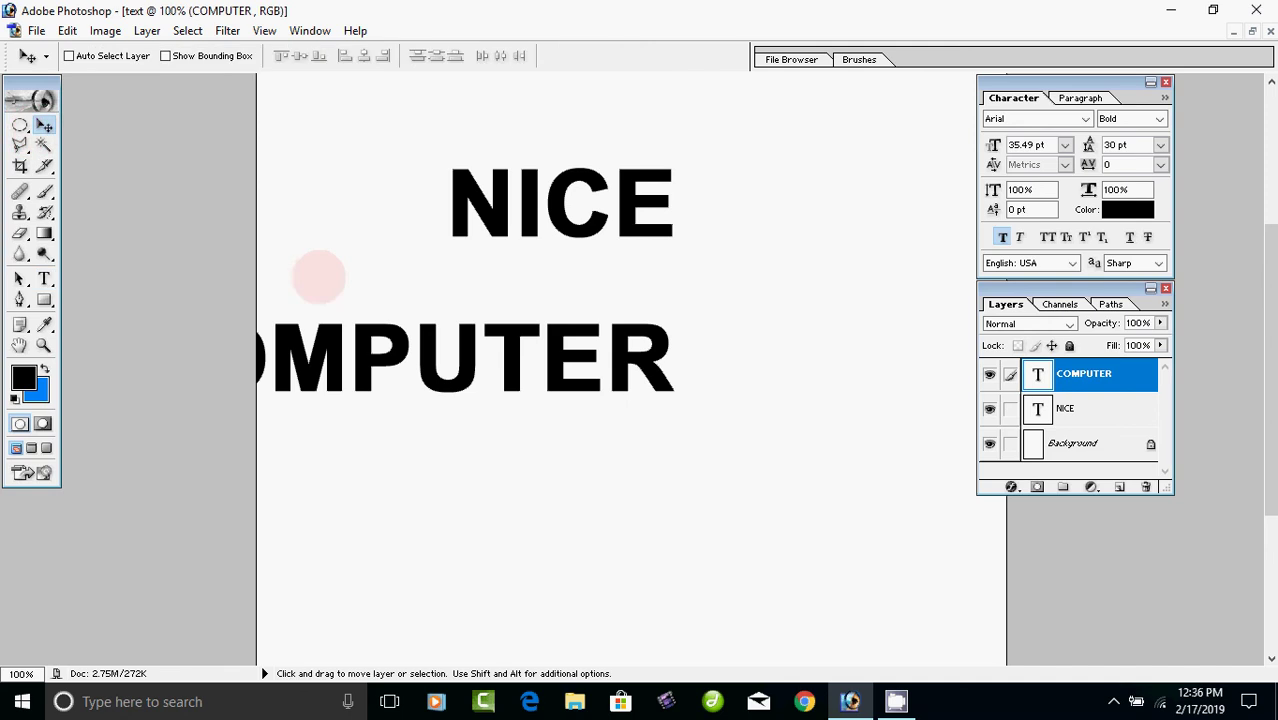
drag(345, 330, 562, 365)
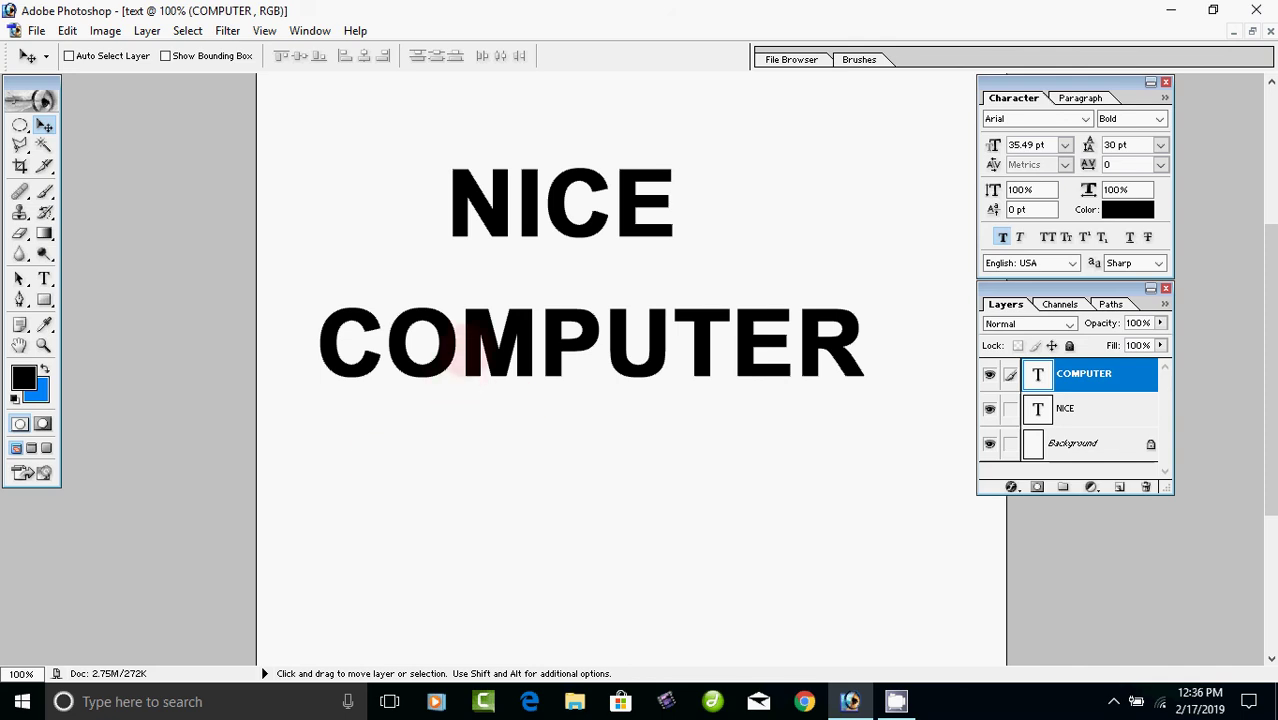
drag(467, 357, 449, 329)
Step: Start an empty horizontal text layer below COMPUTER and review the available font families, font styles and preset sizes
click(44, 279)
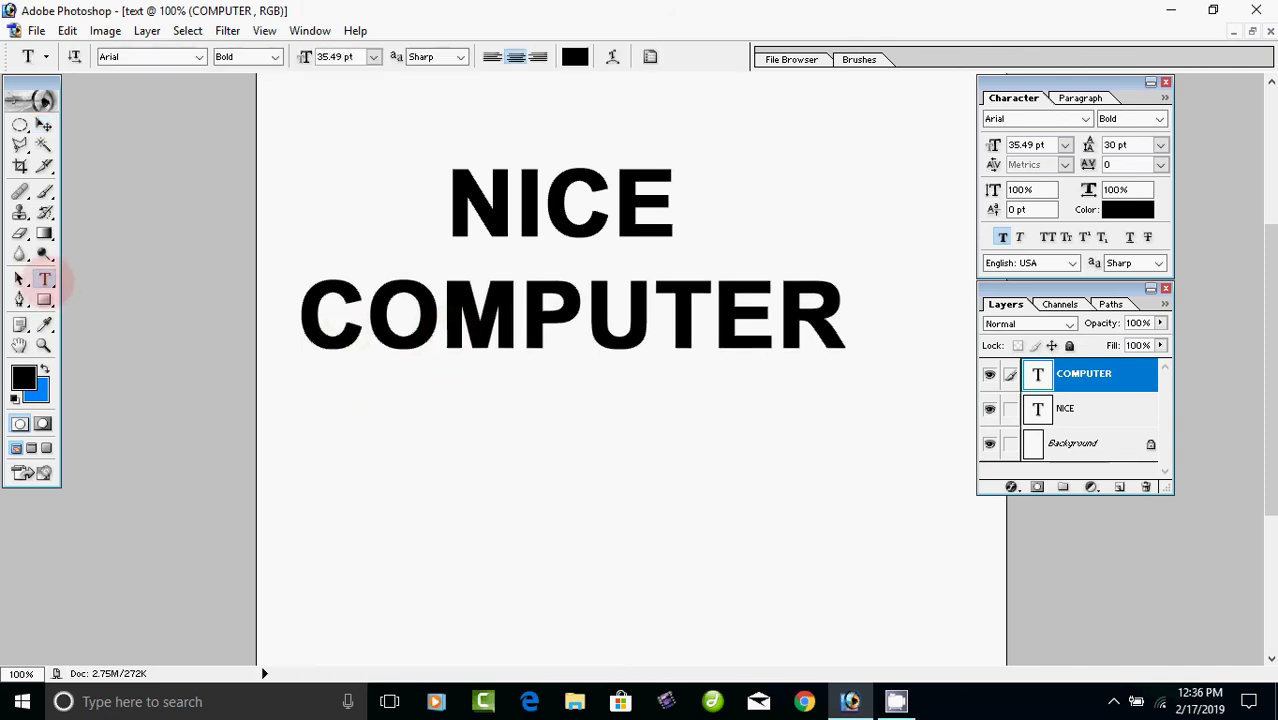
click(414, 482)
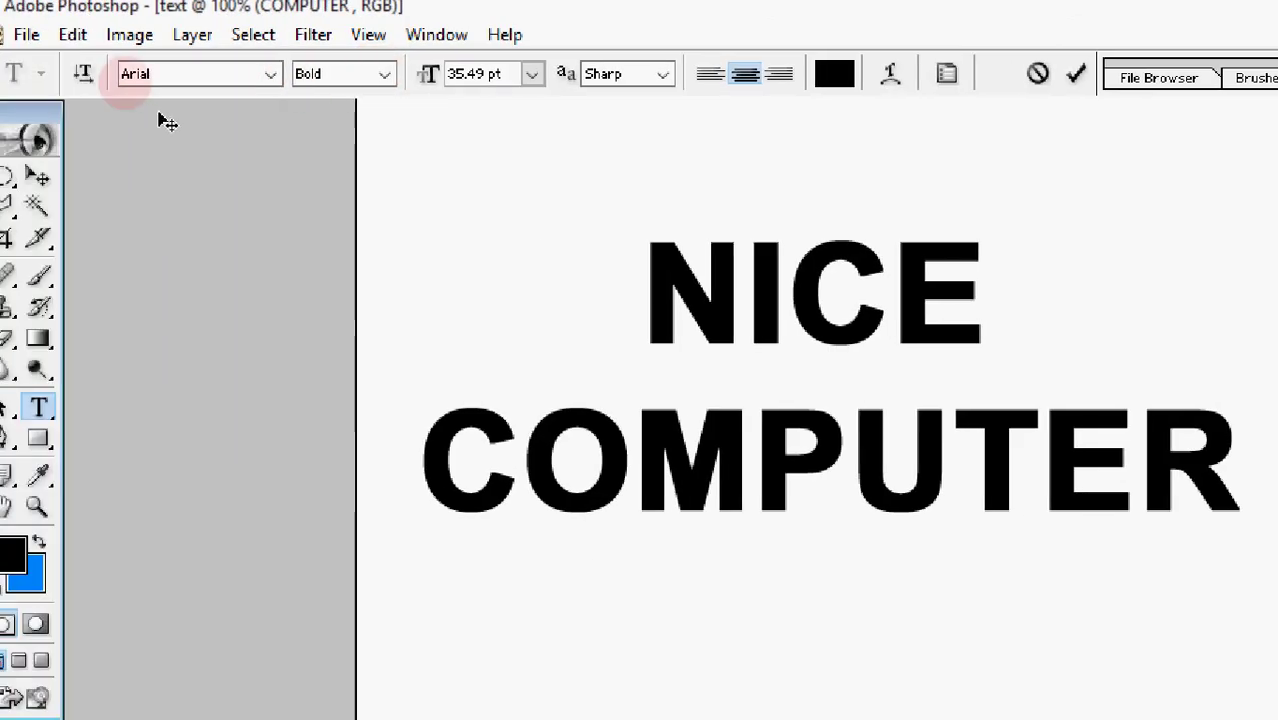
click(270, 74)
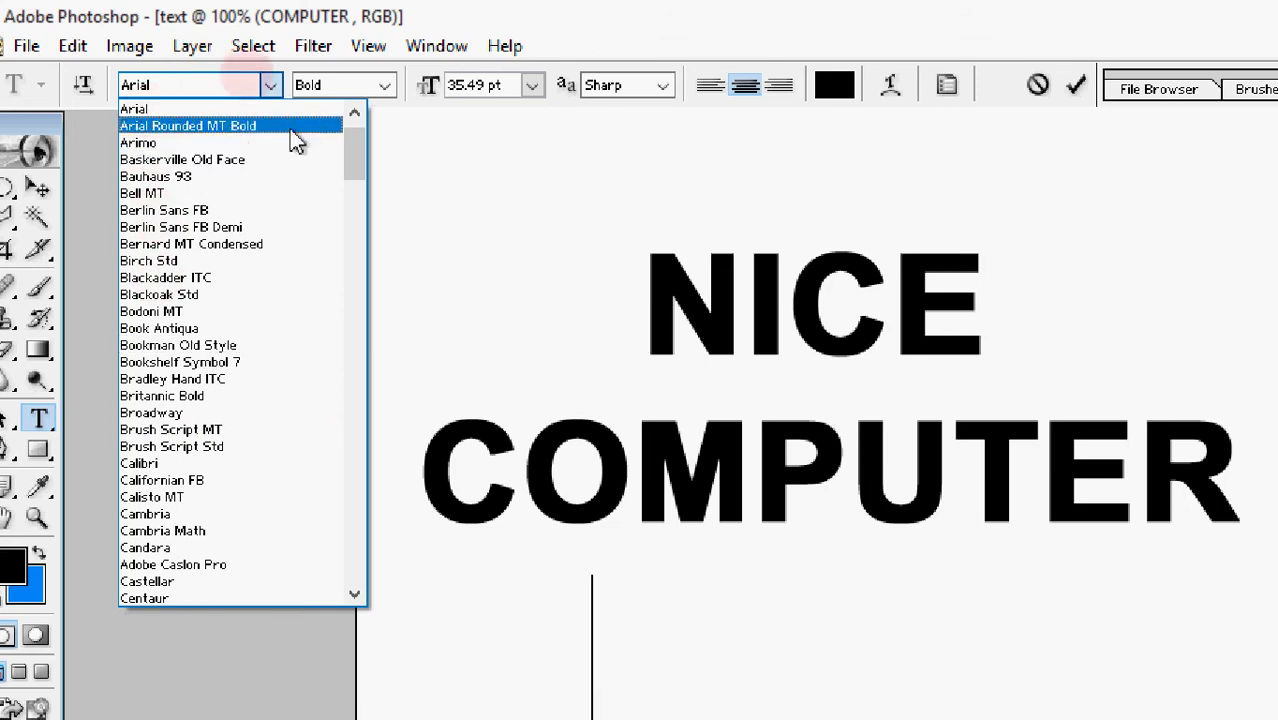
click(384, 85)
click(384, 85)
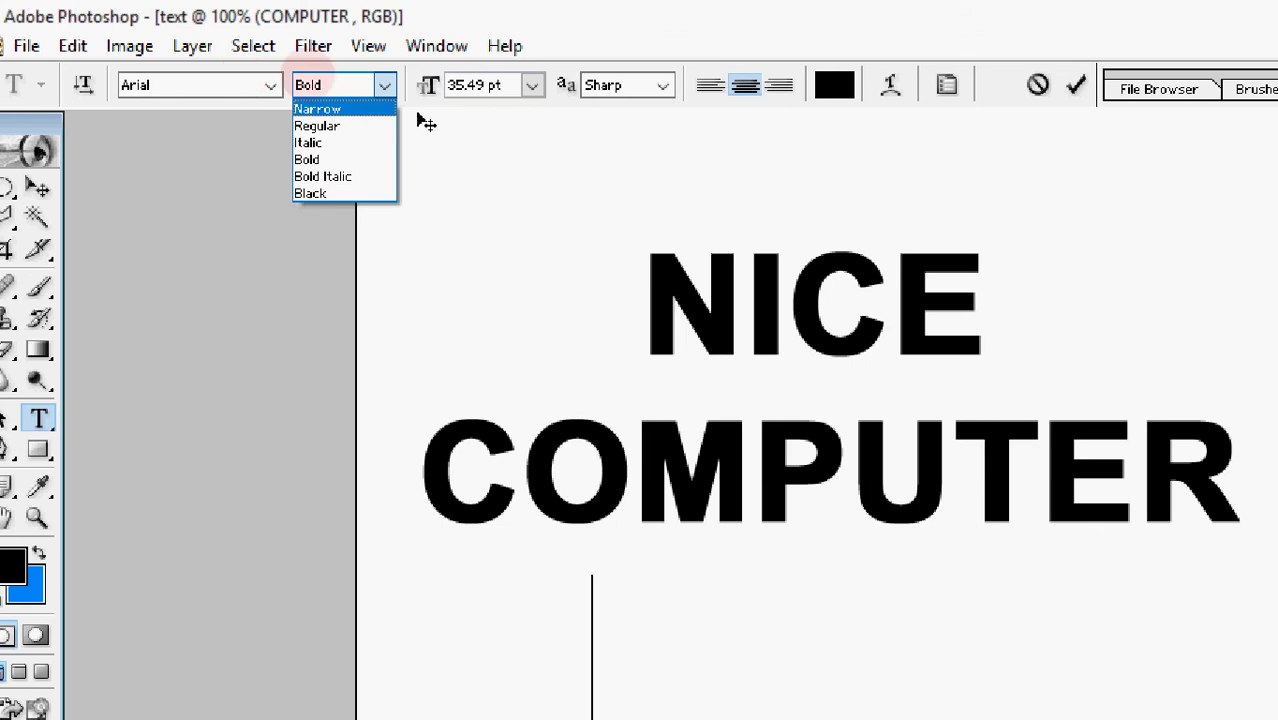
click(533, 88)
click(533, 88)
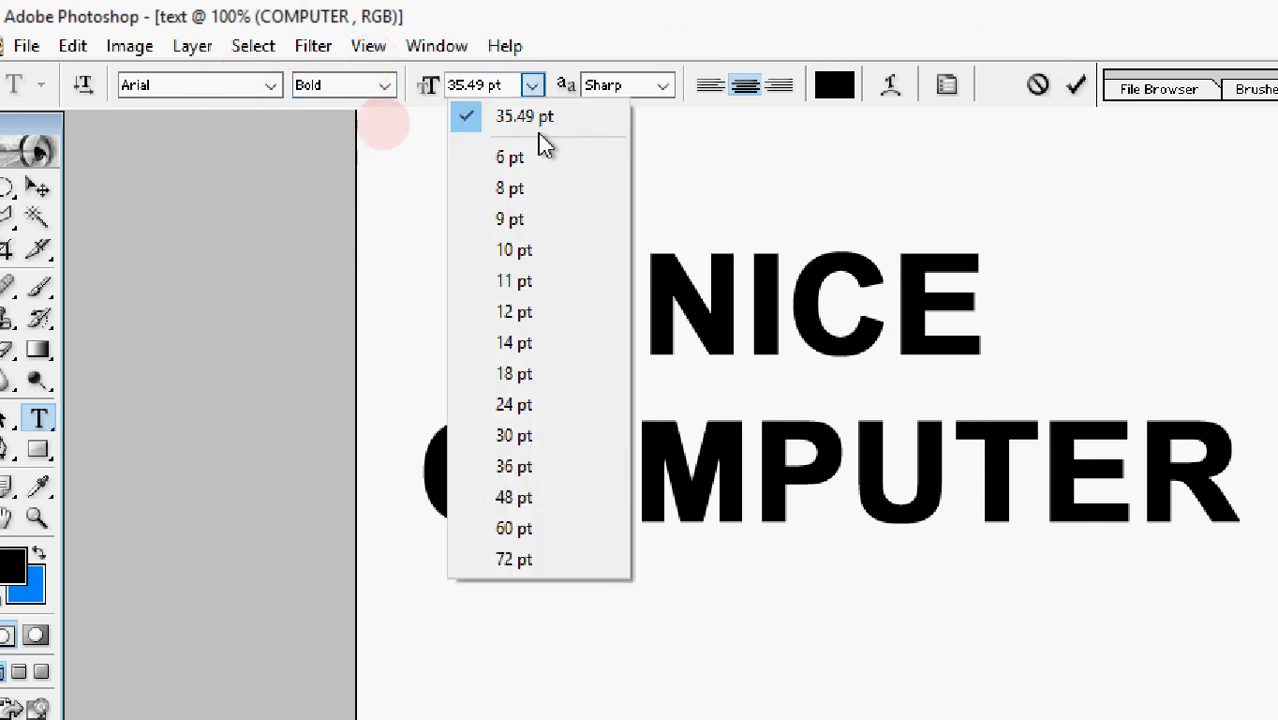
click(437, 215)
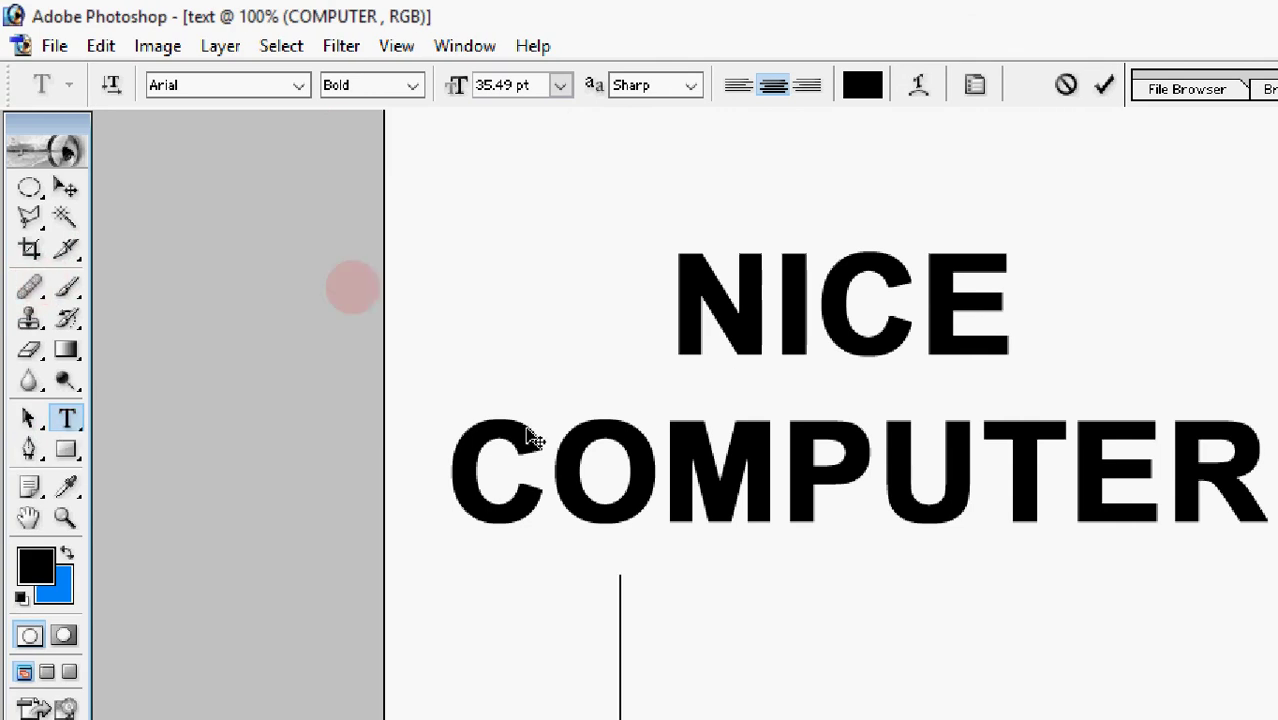
click(65, 187)
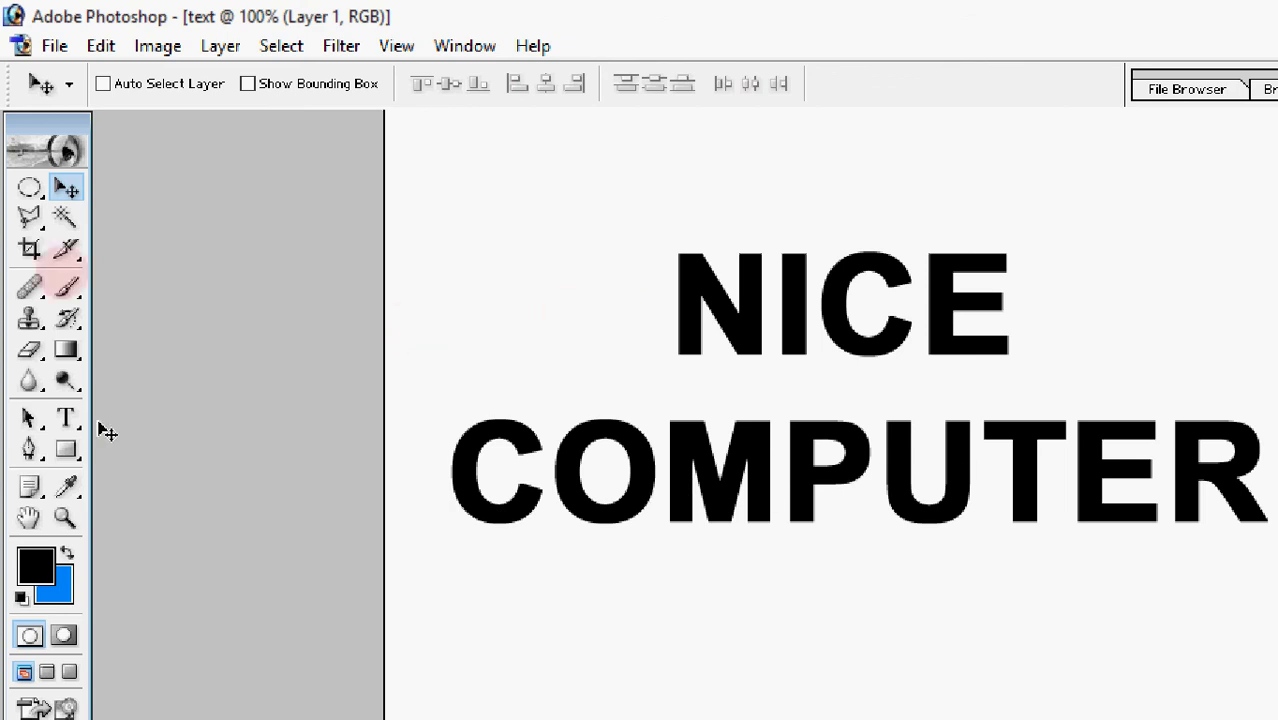
Step: Select the whole COMPUTER text with the Type tool and change its font to Arial Rounded MT Bold
click(65, 418)
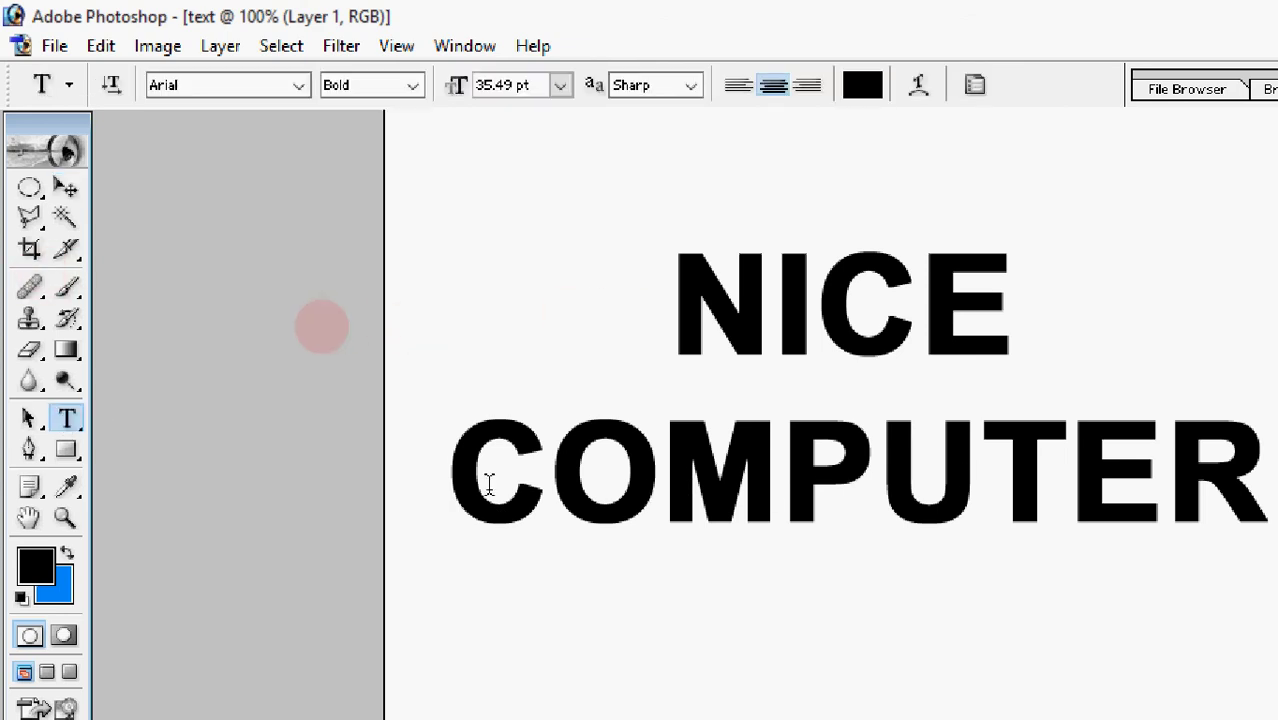
drag(462, 486, 1205, 487)
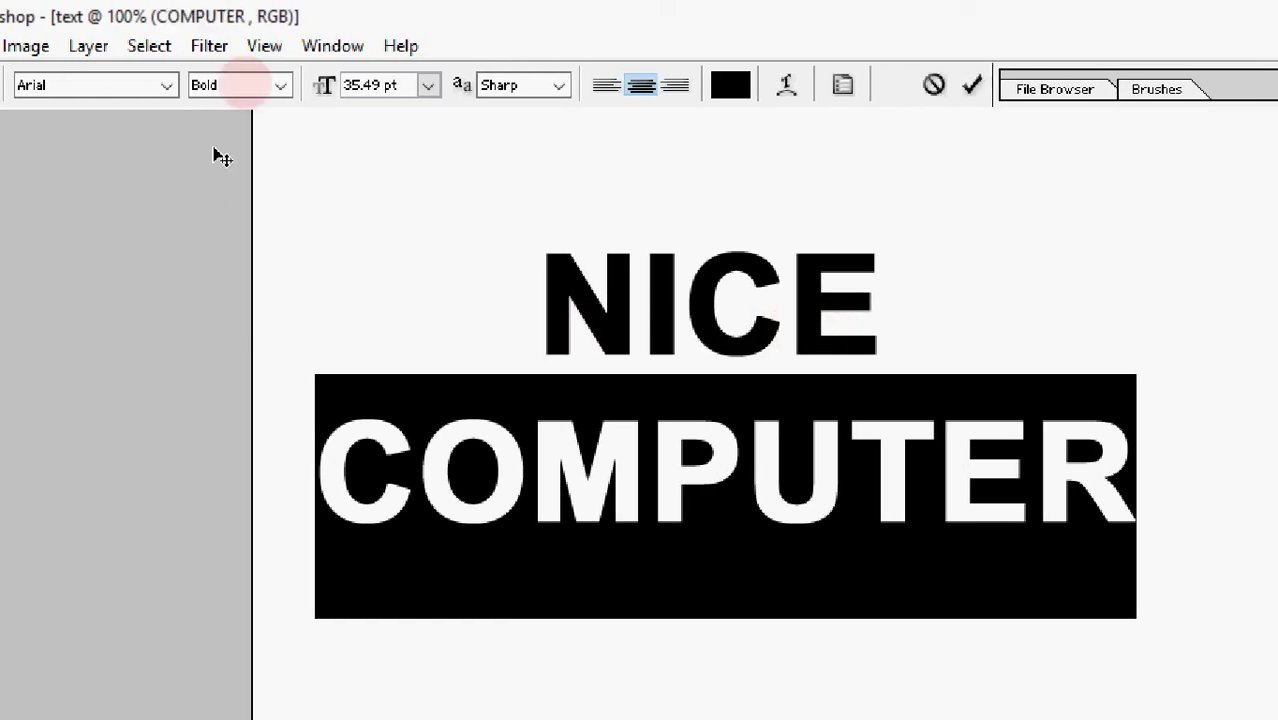
click(152, 85)
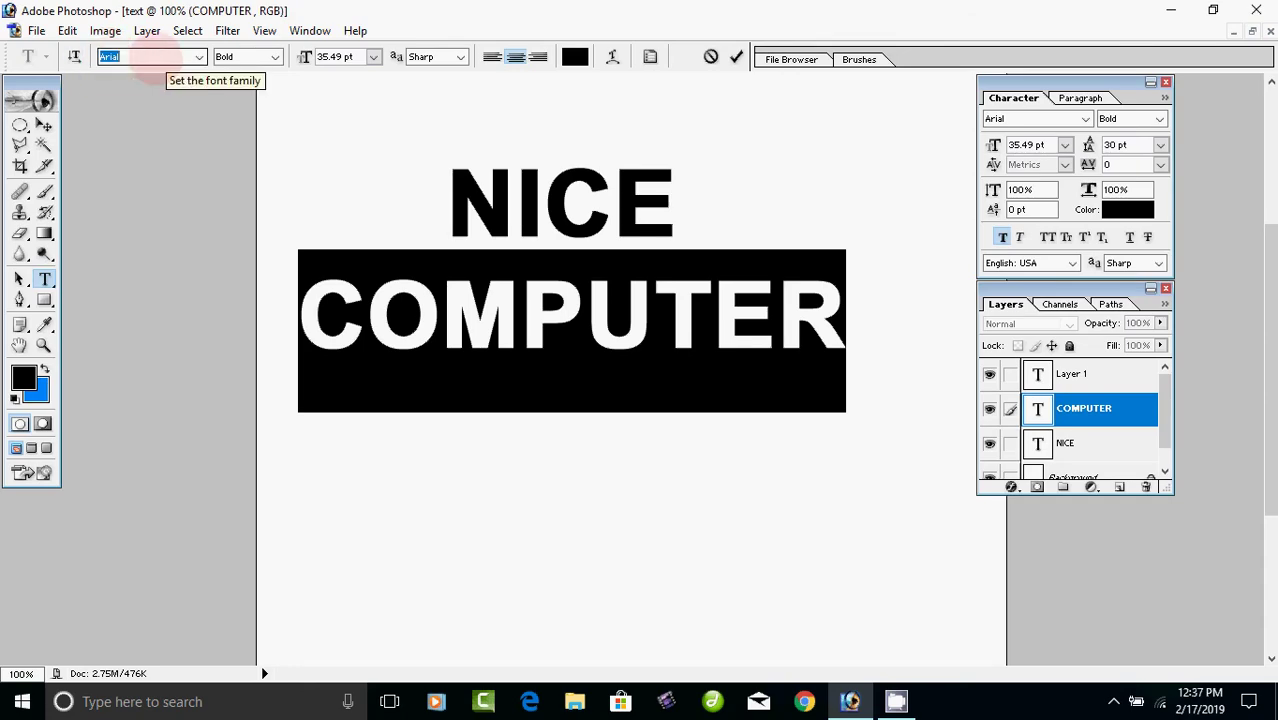
key(Down)
key(Down)
key(Down)
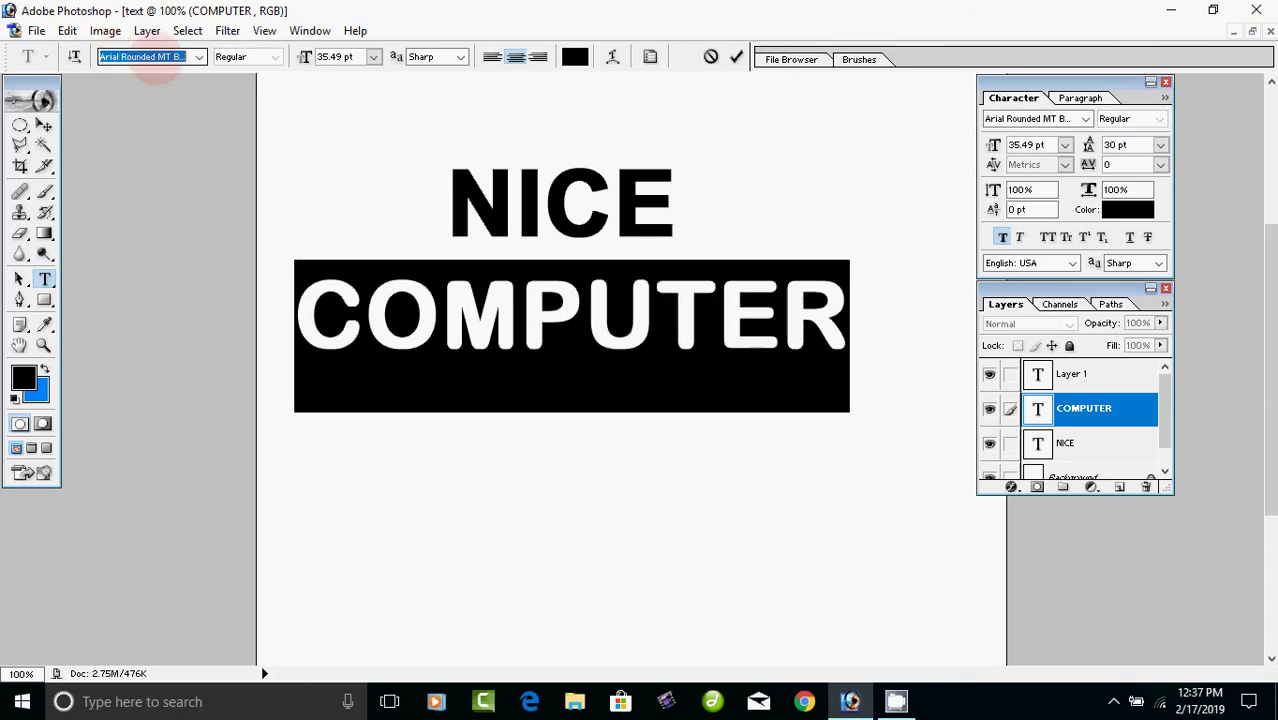
Step: Try successive fonts on the selected COMPUTER text, passing Berlin Sans FB and going as far as Birch Std
key(Down)
key(Down)
key(Down)
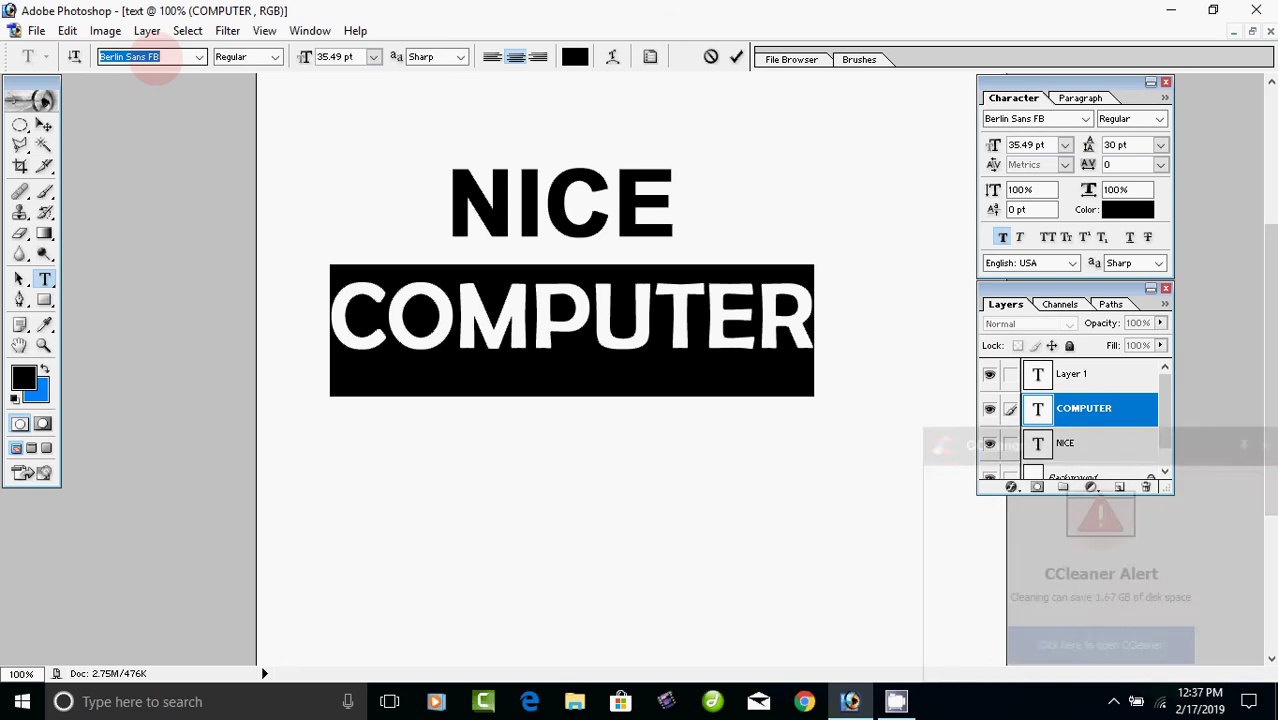
key(Down)
key(Down)
key(Down)
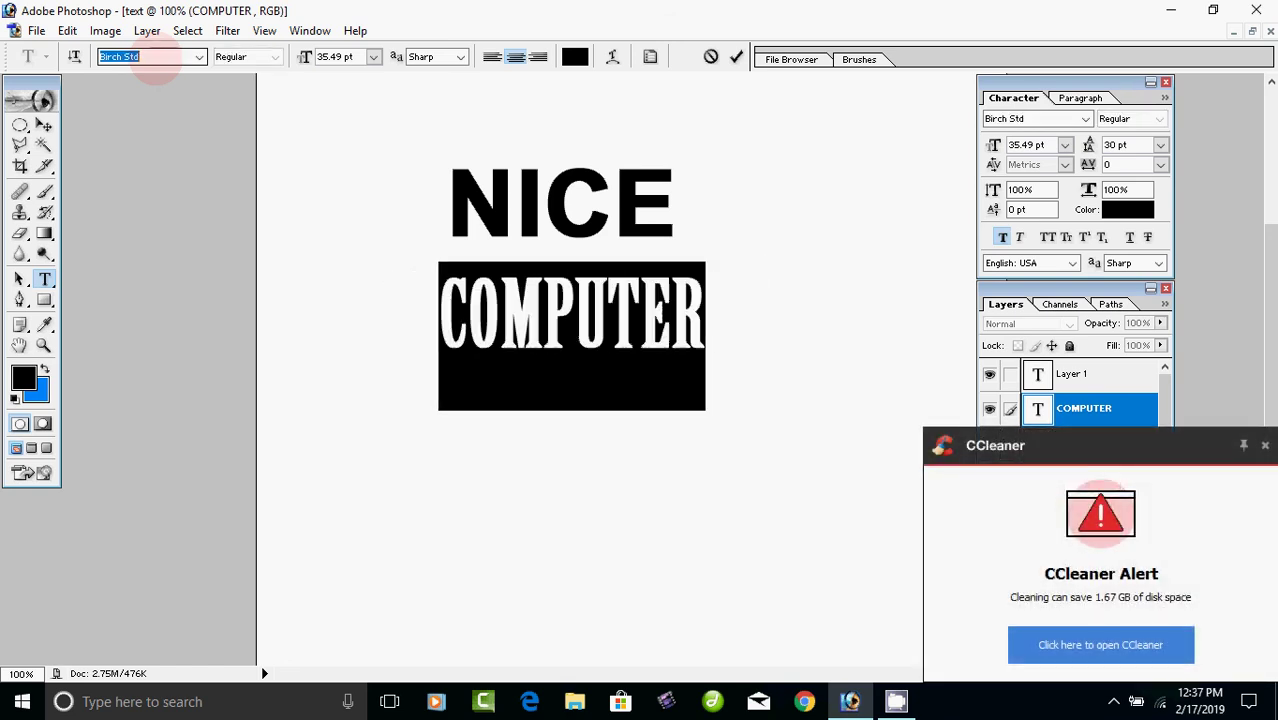
Step: Go back through the fonts to Arial Rounded MT Bold for the COMPUTER text and commit the edit
key(Up)
key(Up)
key(Up)
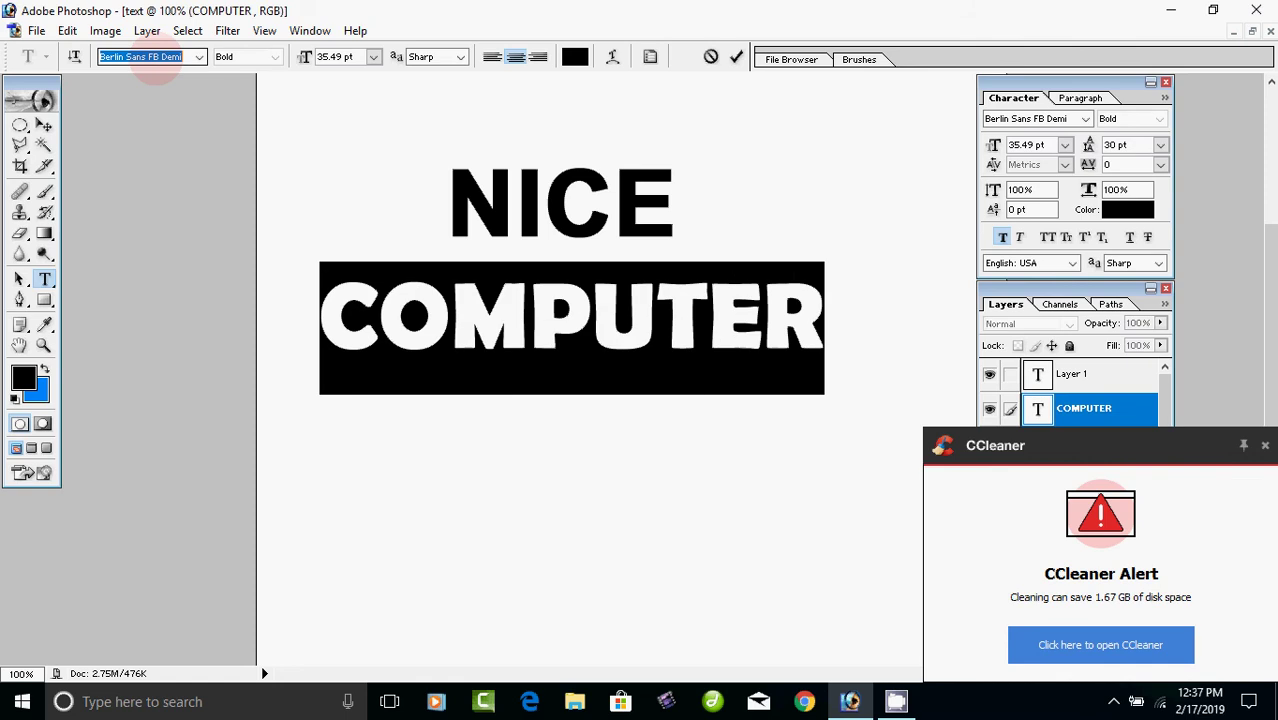
key(Up)
key(Up)
key(Up)
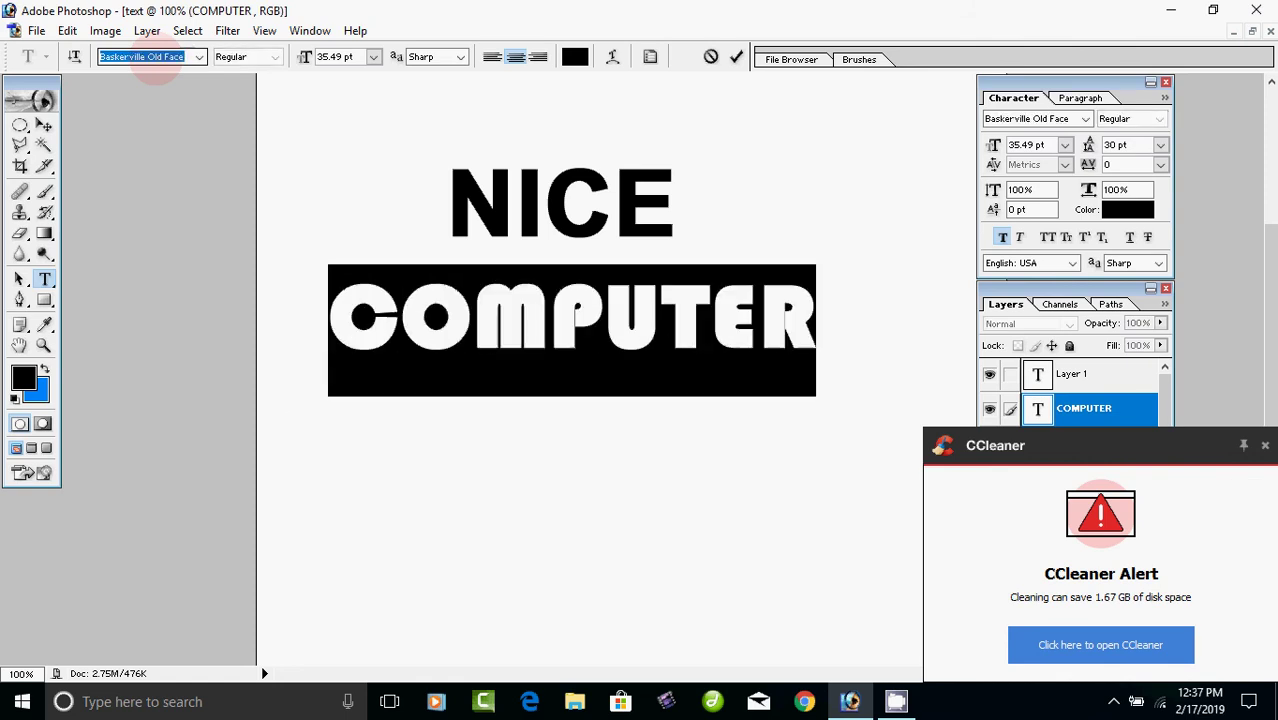
key(Up)
key(Up)
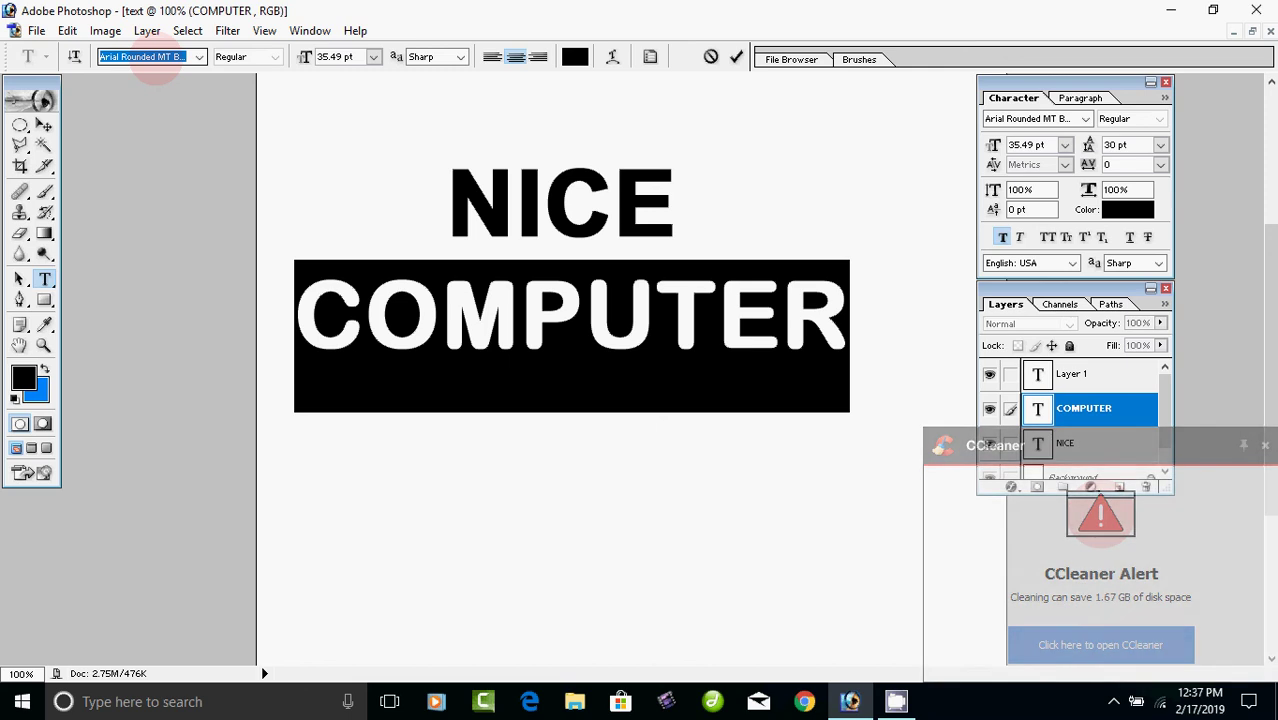
click(428, 314)
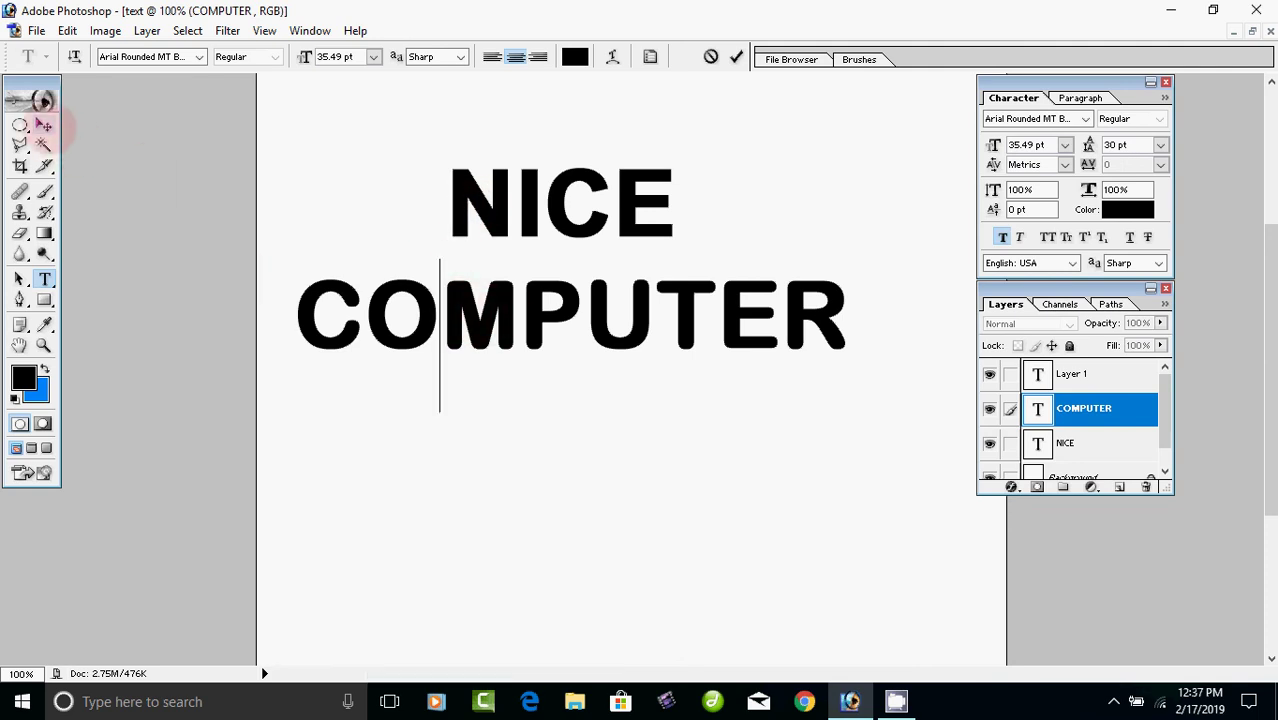
click(43, 126)
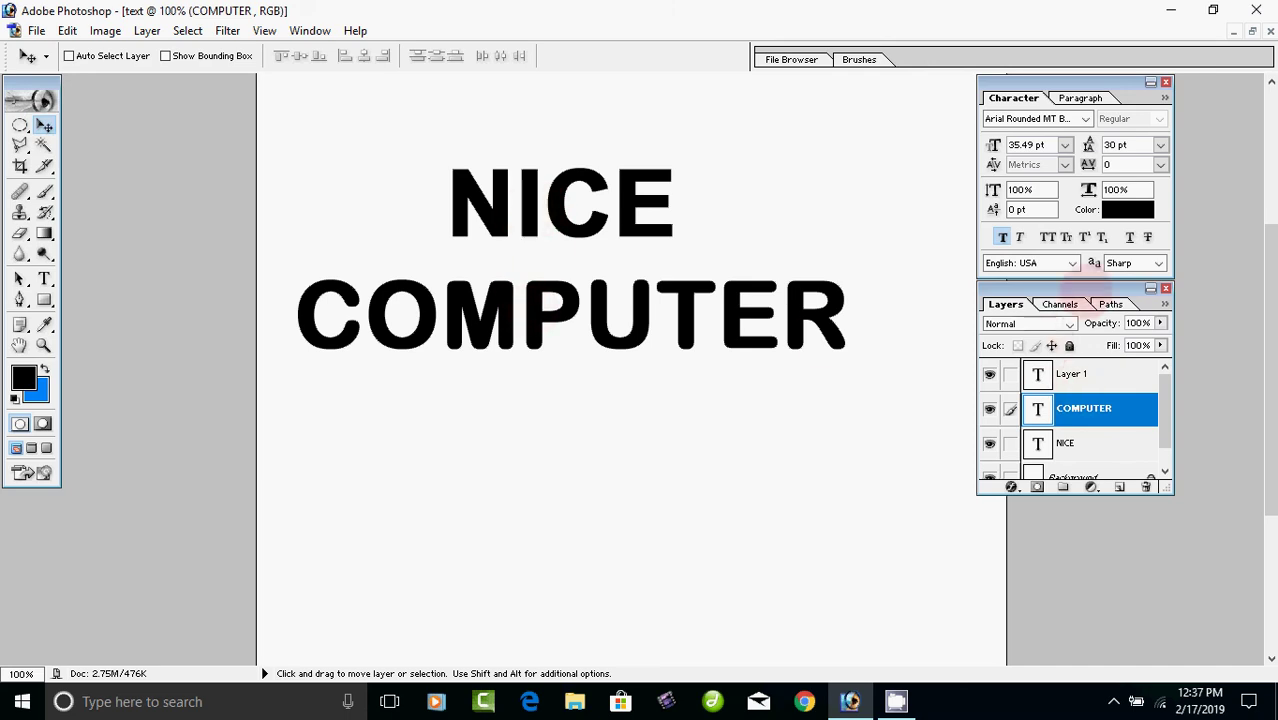
Step: Examine the layer stack by activating Layer 1, COMPUTER, NICE and Background in turn, ending on NICE
drag(1085, 289, 1073, 276)
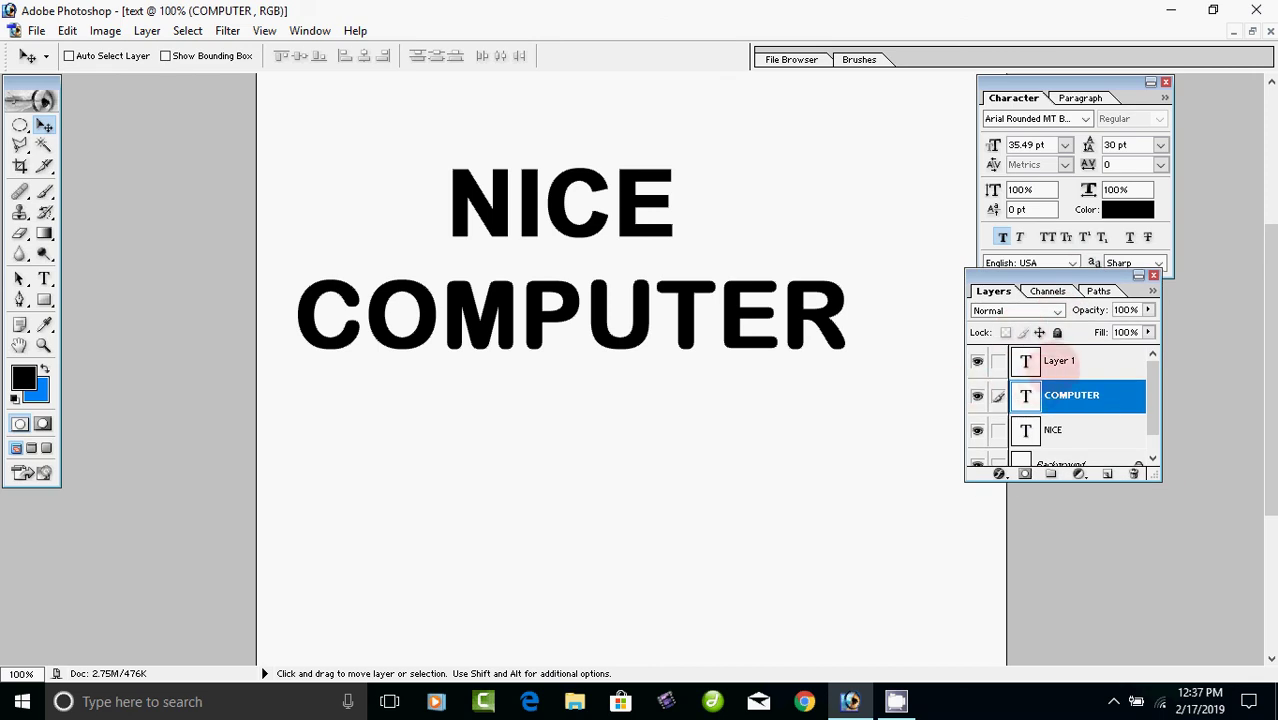
click(1060, 362)
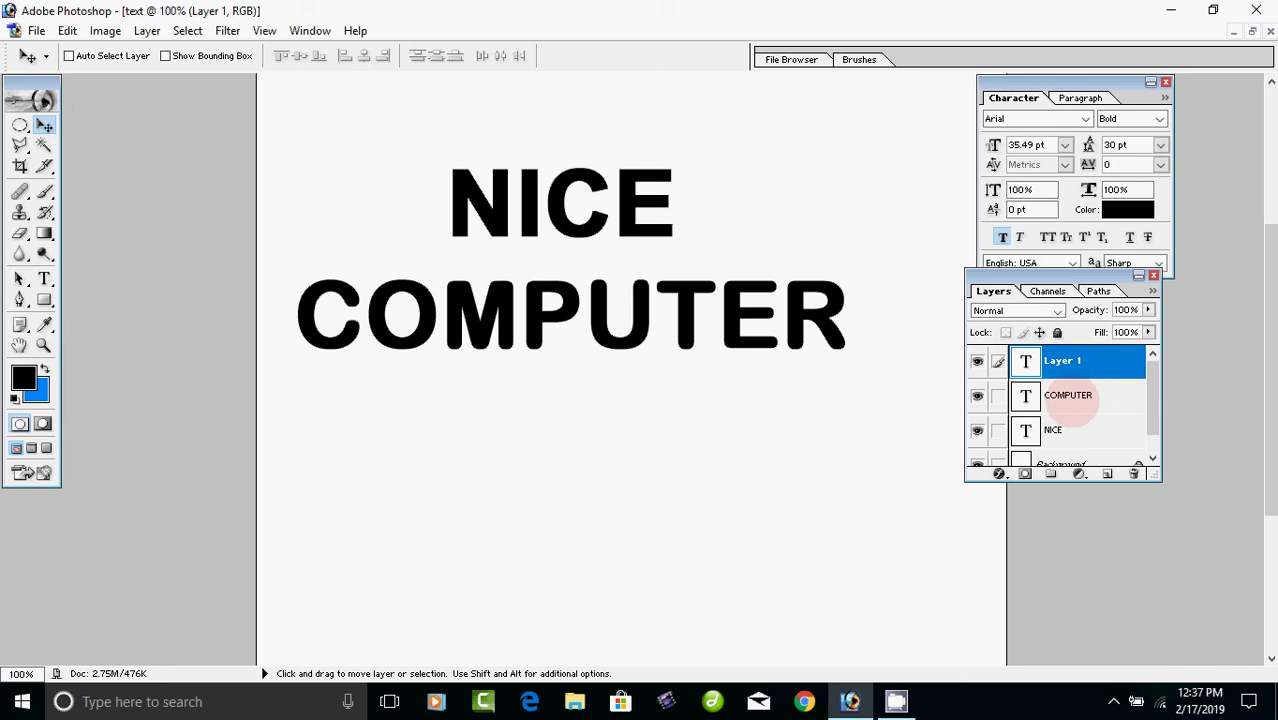
click(1068, 395)
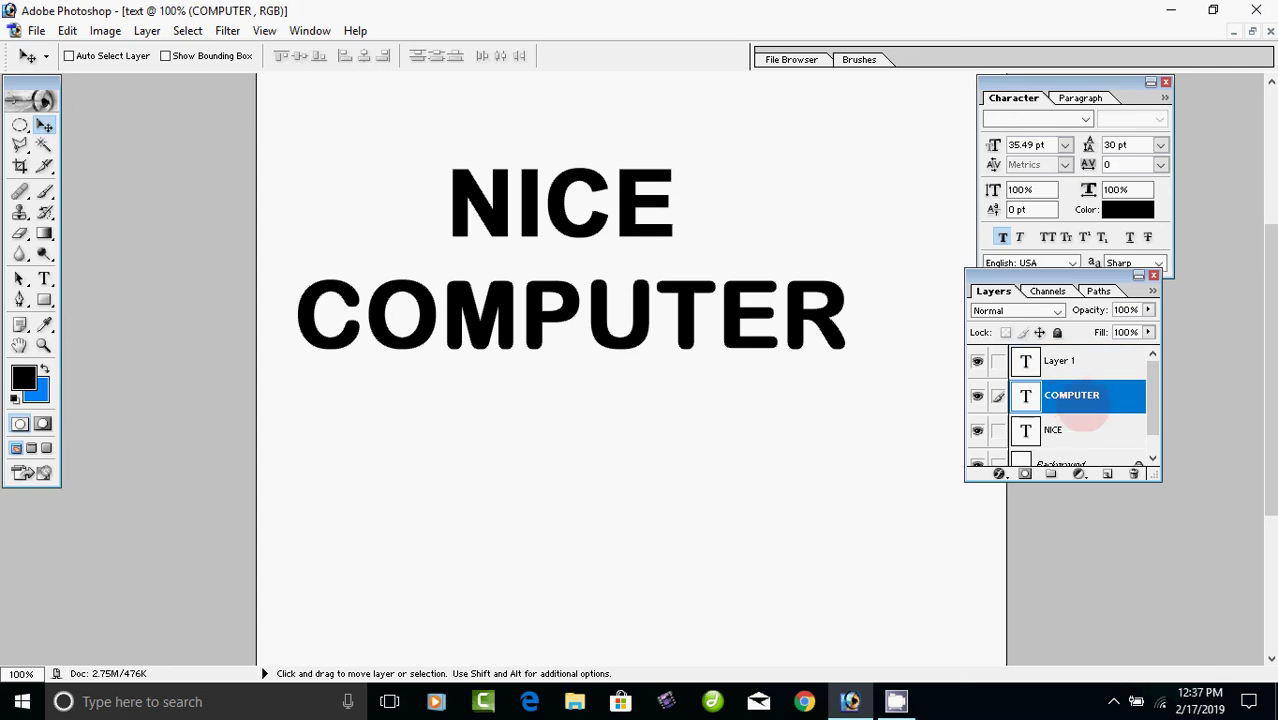
click(1075, 430)
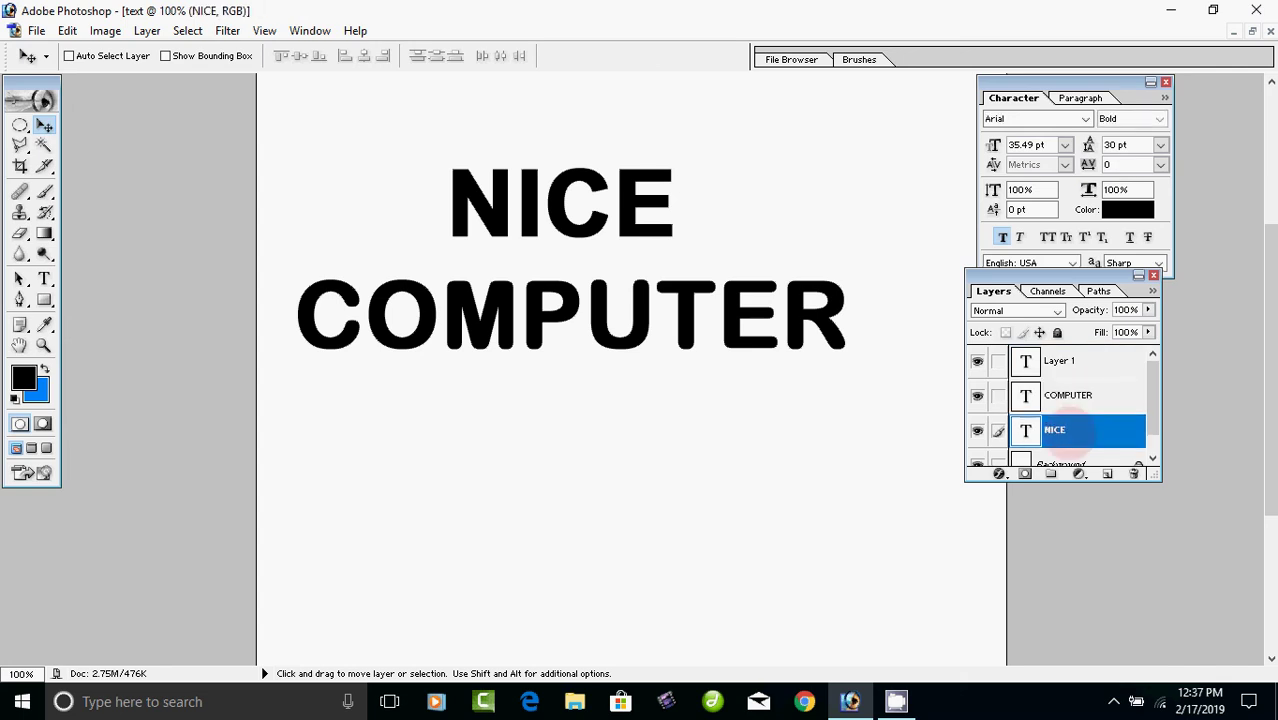
click(1065, 463)
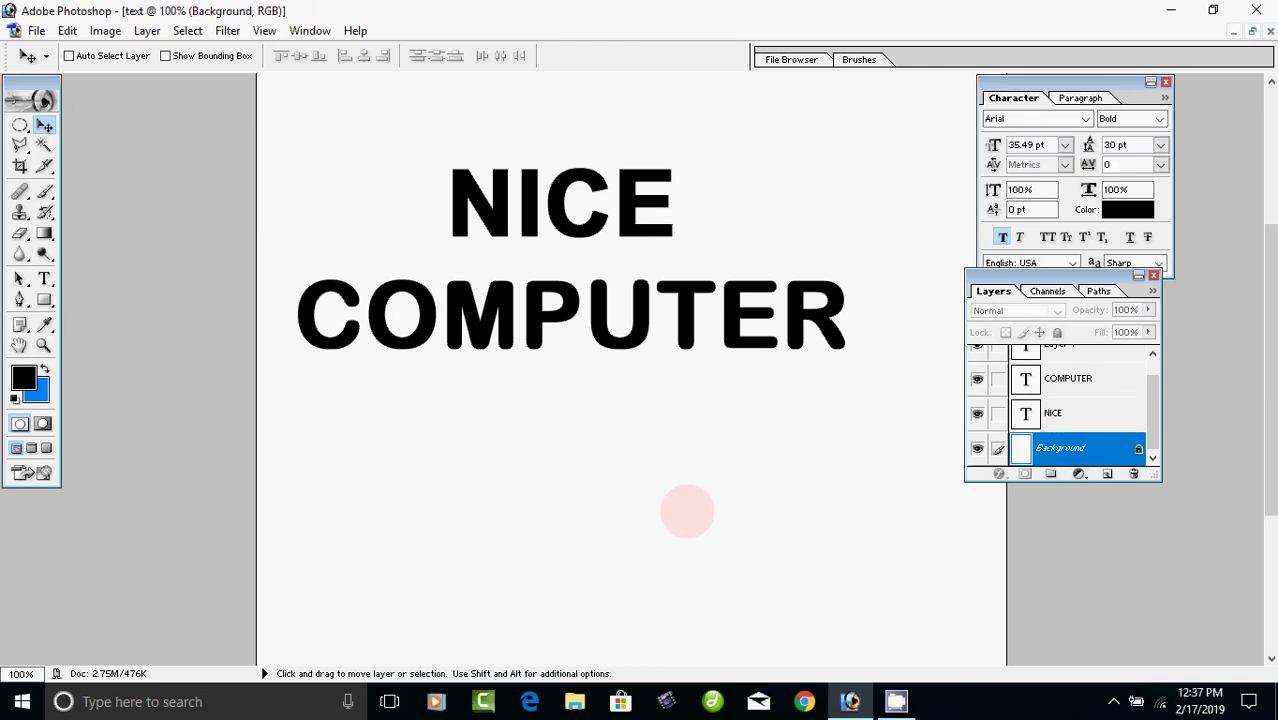
click(1034, 410)
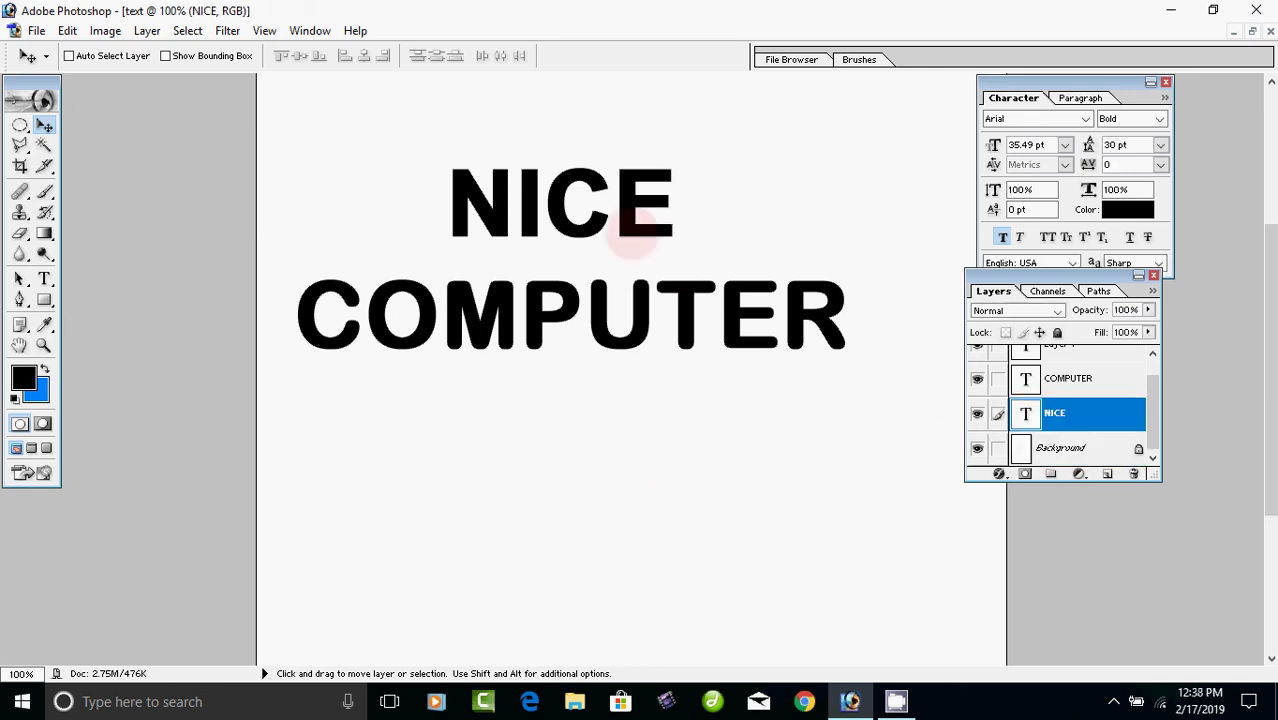
Step: Move the COMPUTER layer's text down the page, leaving a wide gap beneath NICE, and toggle that layer's visibility off and on
click(1027, 378)
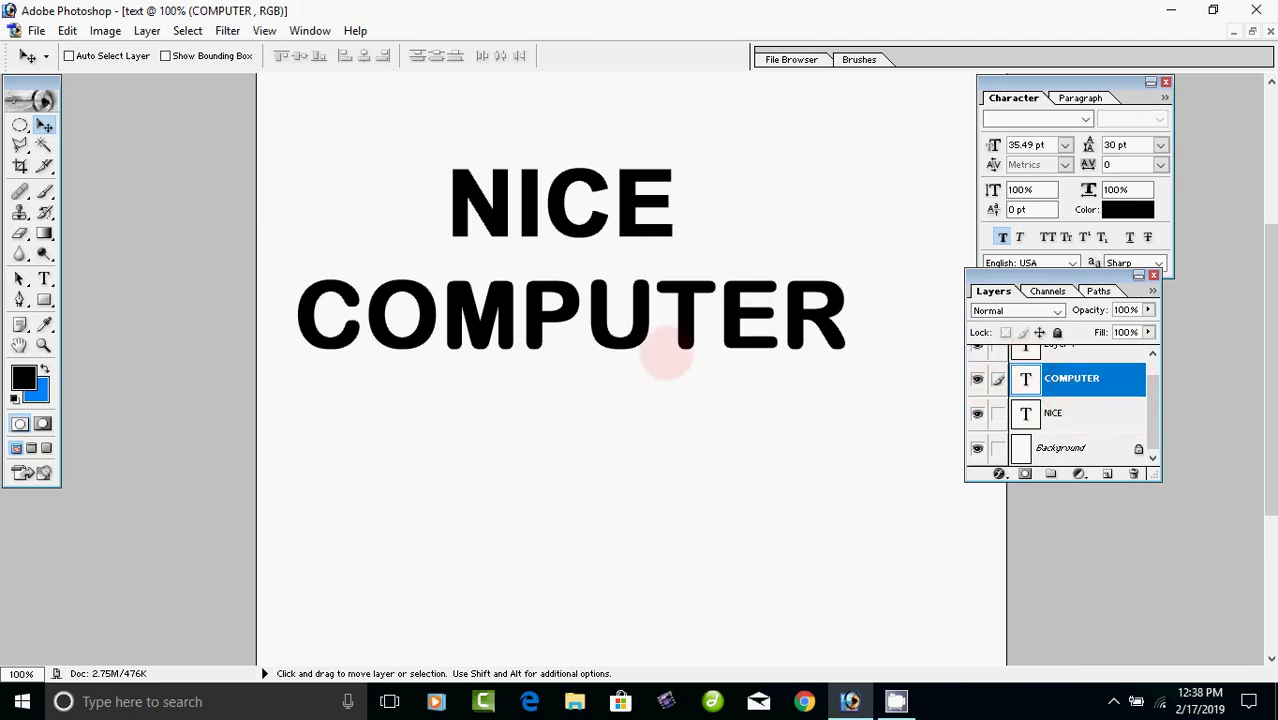
drag(666, 322, 723, 473)
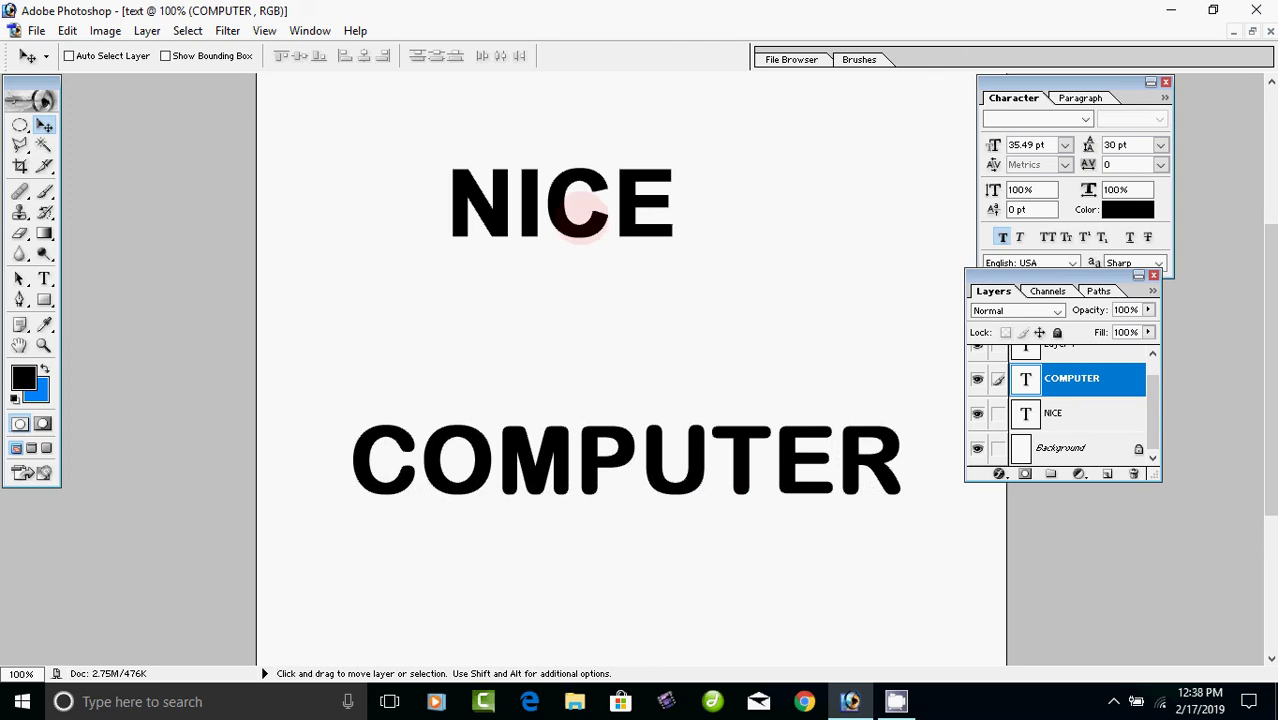
drag(580, 216, 595, 287)
drag(648, 525, 657, 400)
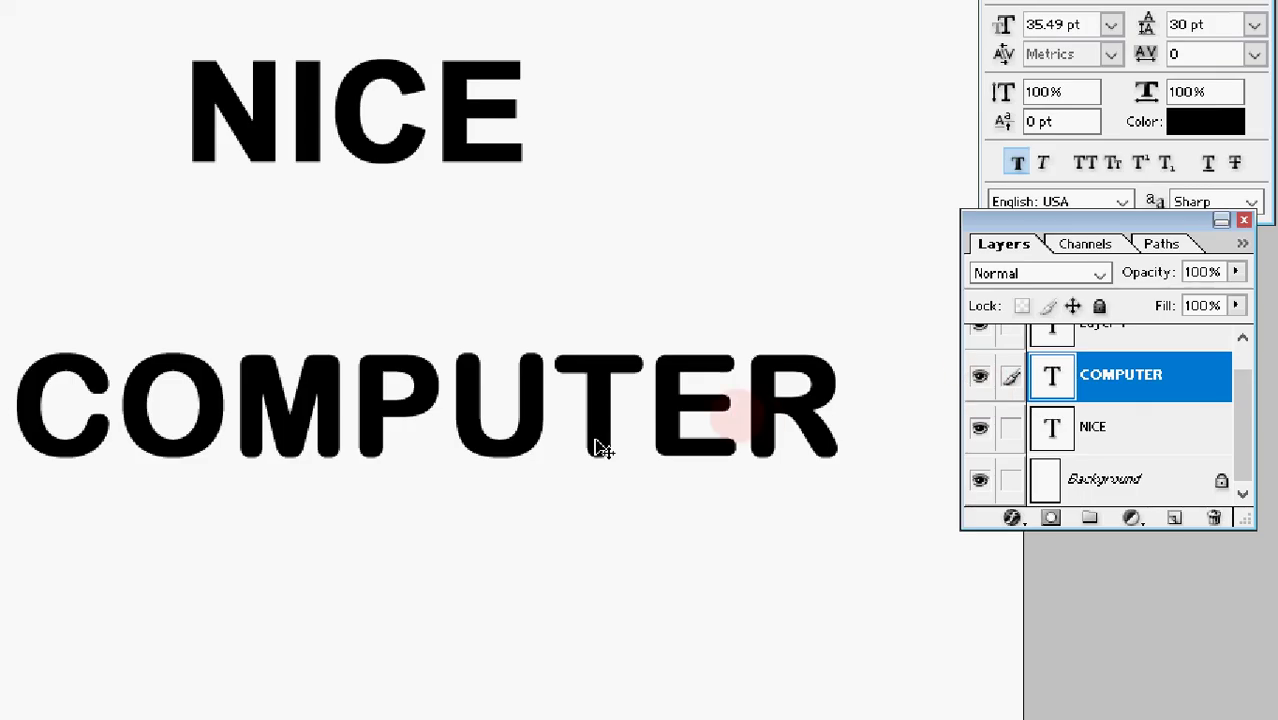
click(981, 379)
click(981, 379)
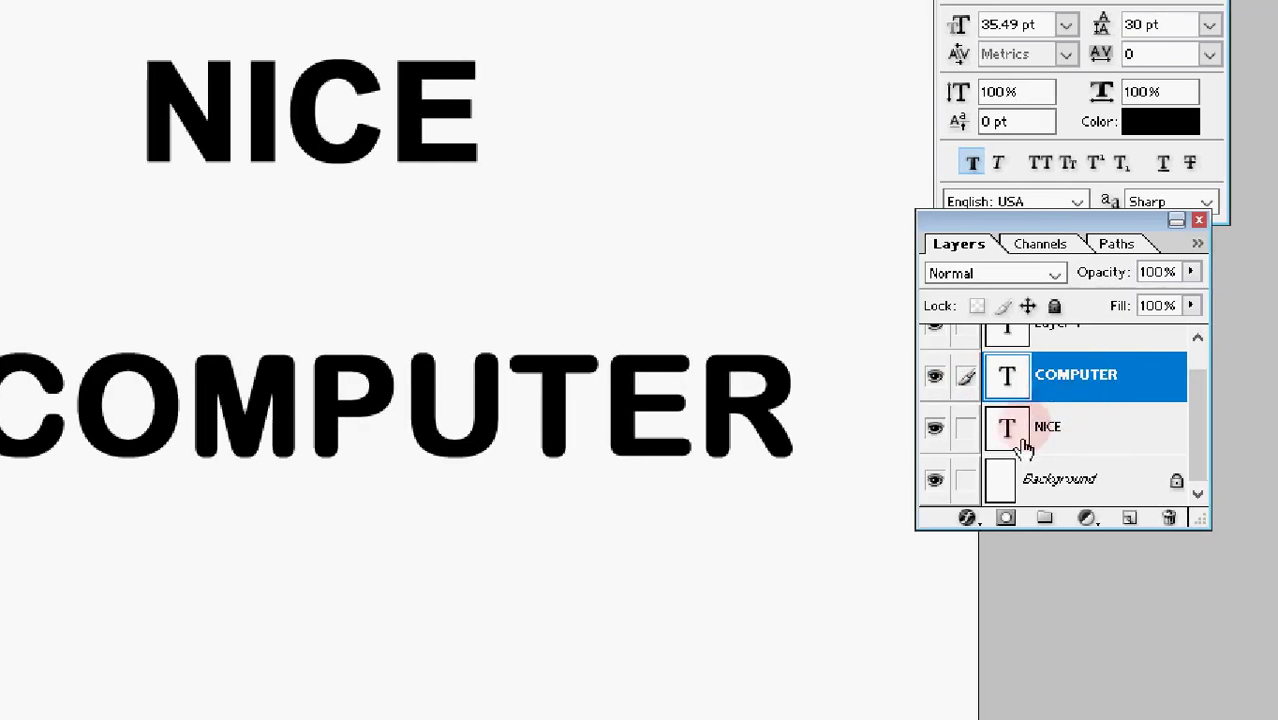
Step: Move the NICE text rightward and down the page, and shift the COMPUTER text rightward and down beneath it
click(1100, 428)
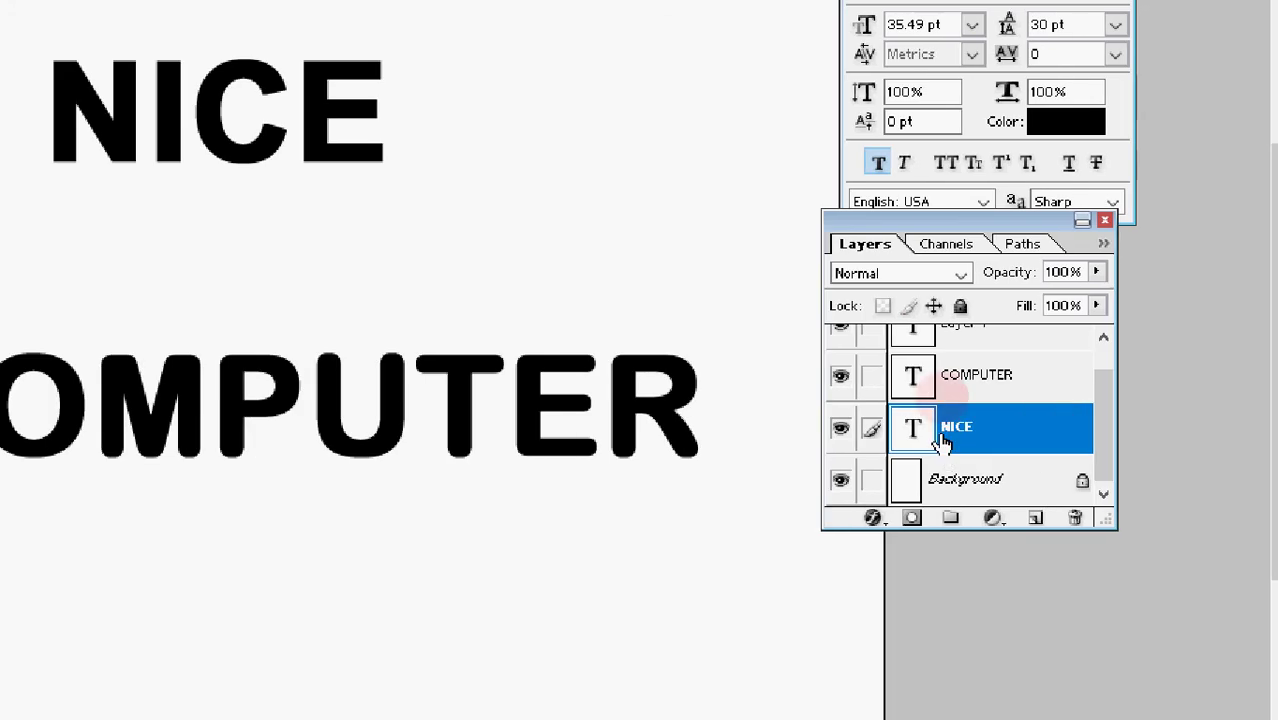
drag(299, 97, 384, 137)
drag(287, 140, 412, 197)
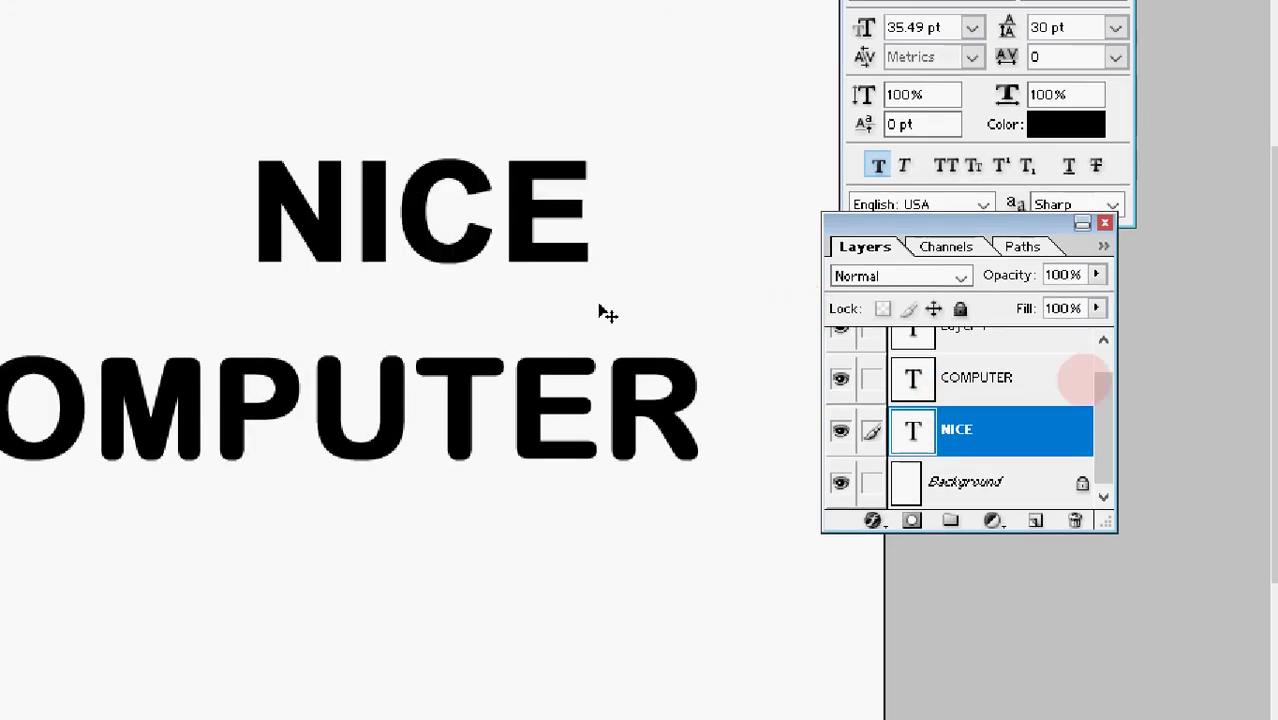
click(1001, 387)
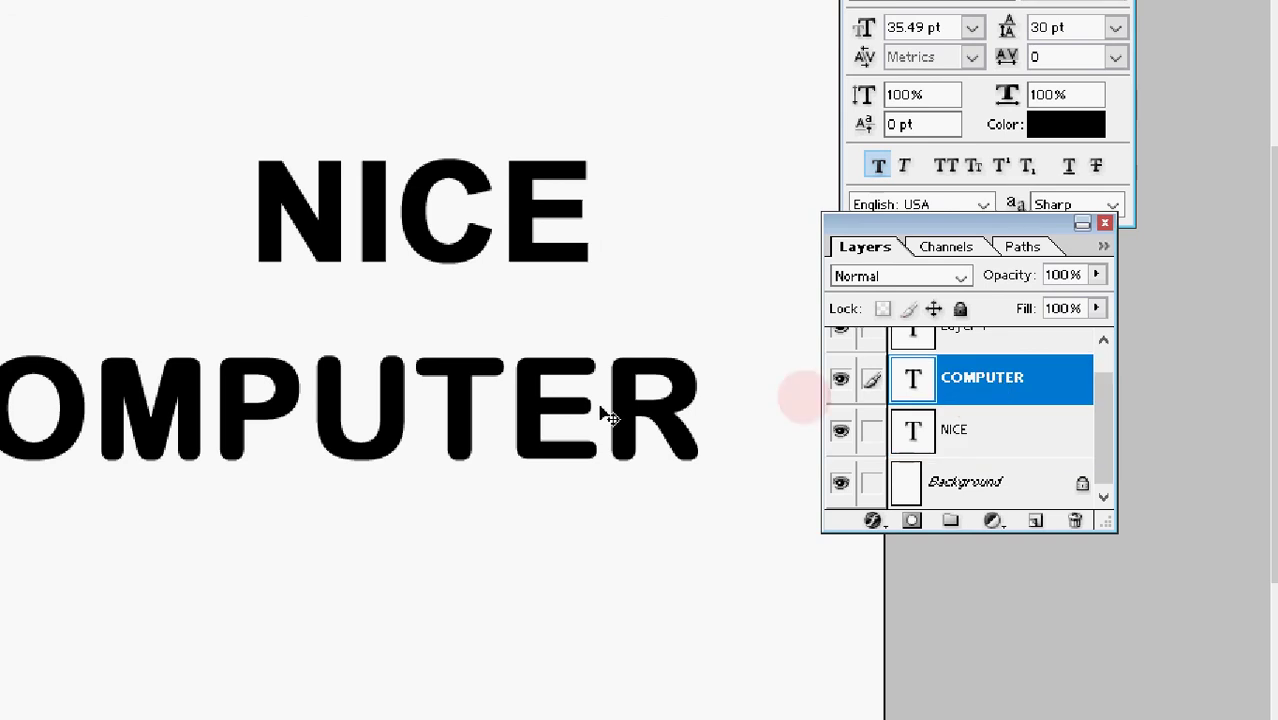
drag(559, 408, 638, 497)
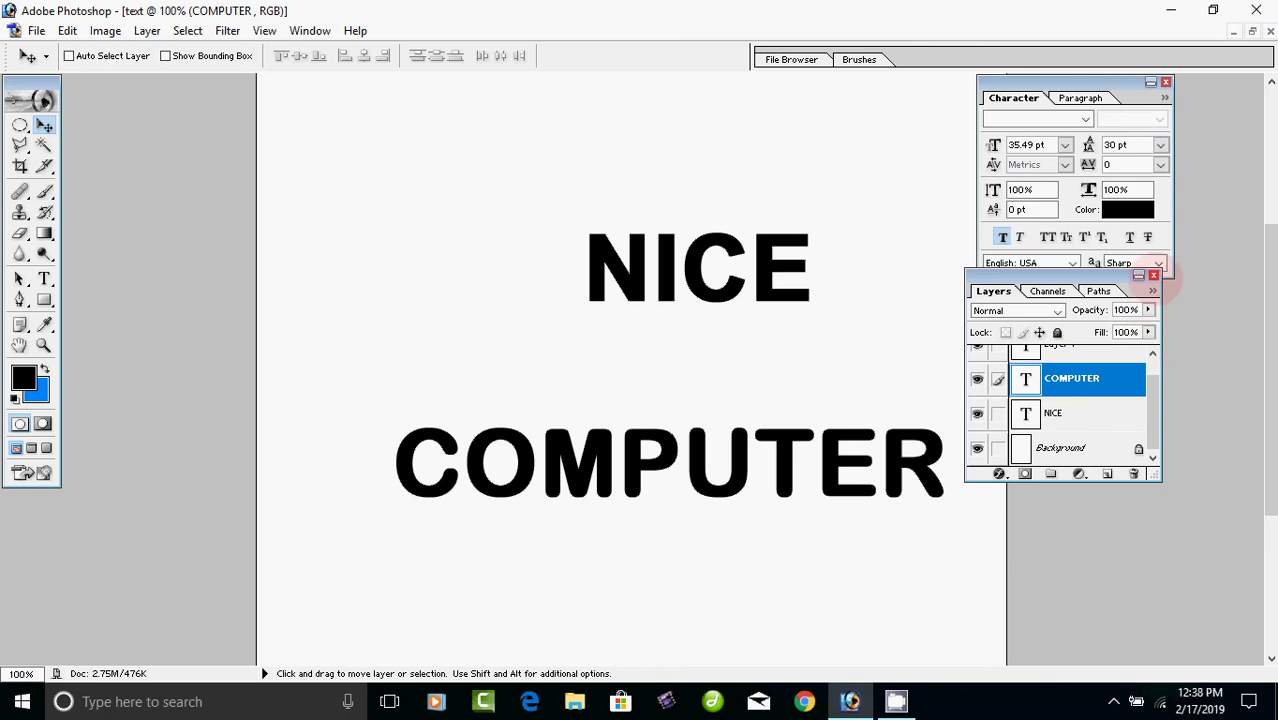
Step: Close the Layers and Character palettes, and show the Layers palette again
click(1154, 274)
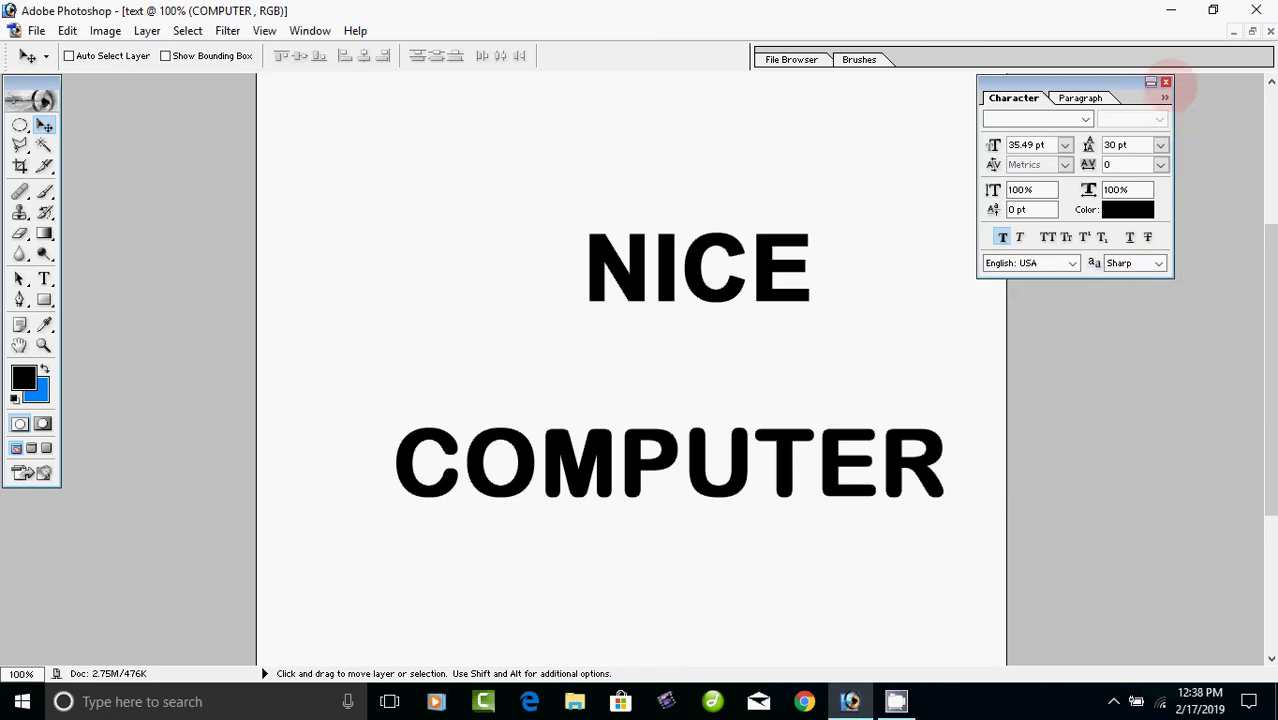
click(1166, 82)
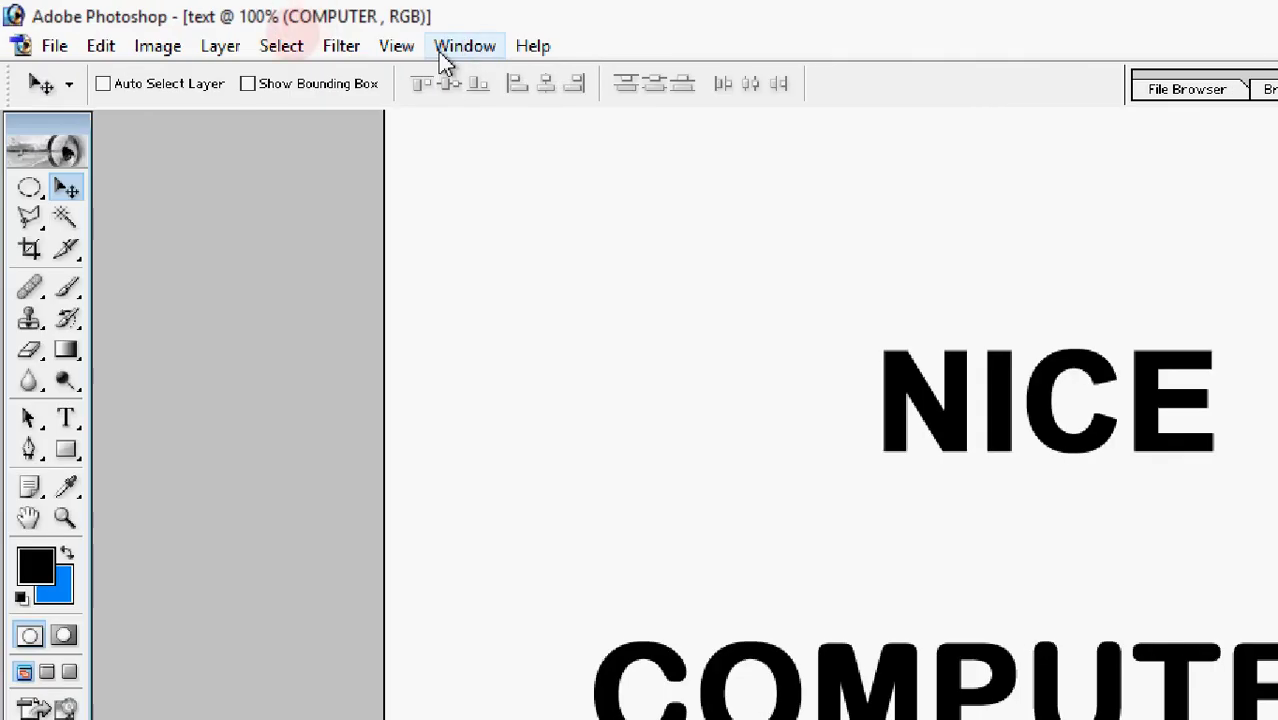
click(442, 50)
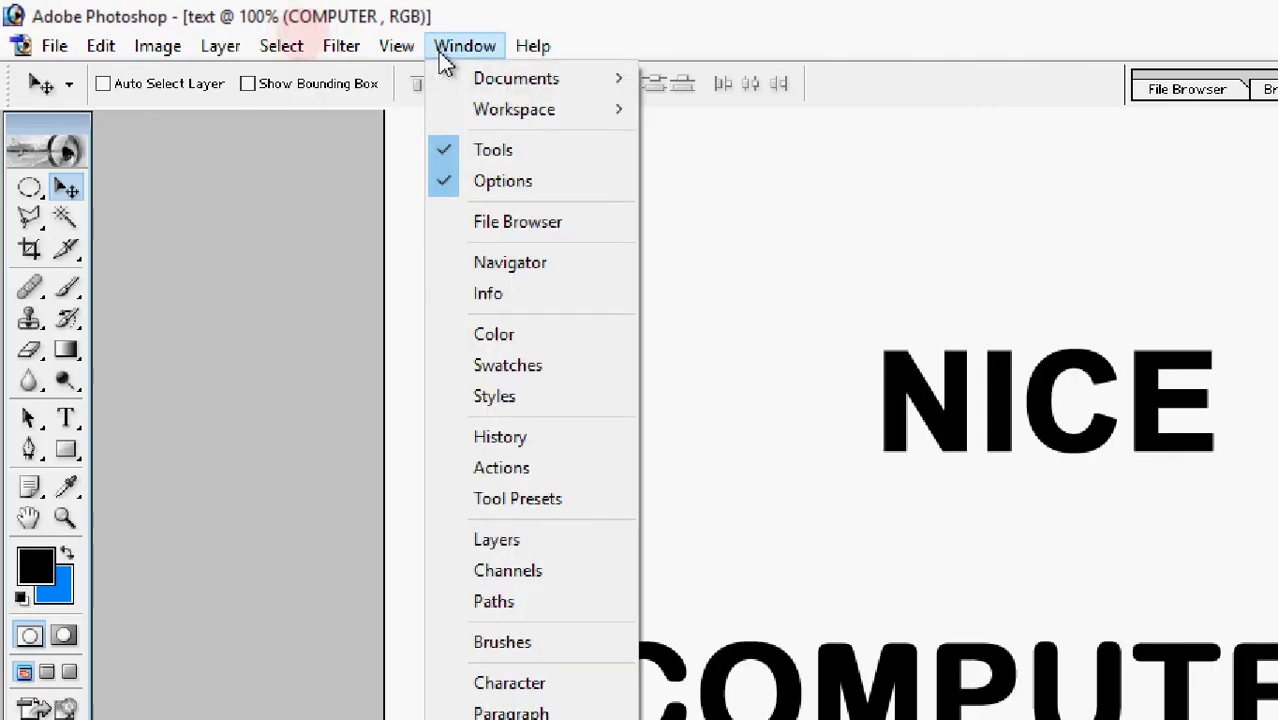
click(516, 545)
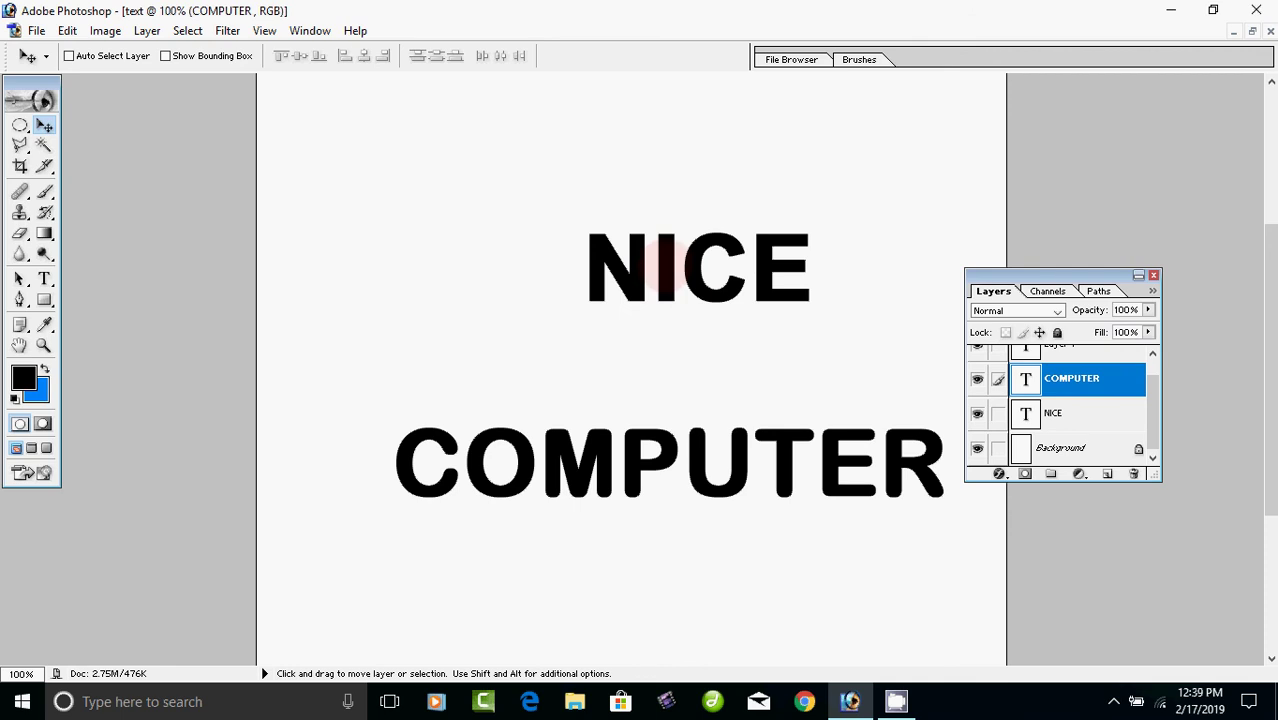
Step: Move the NICE text up and rightward near the page's right edge, and move the COMPUTER text up and leftward to just beneath it
right_click(665, 265)
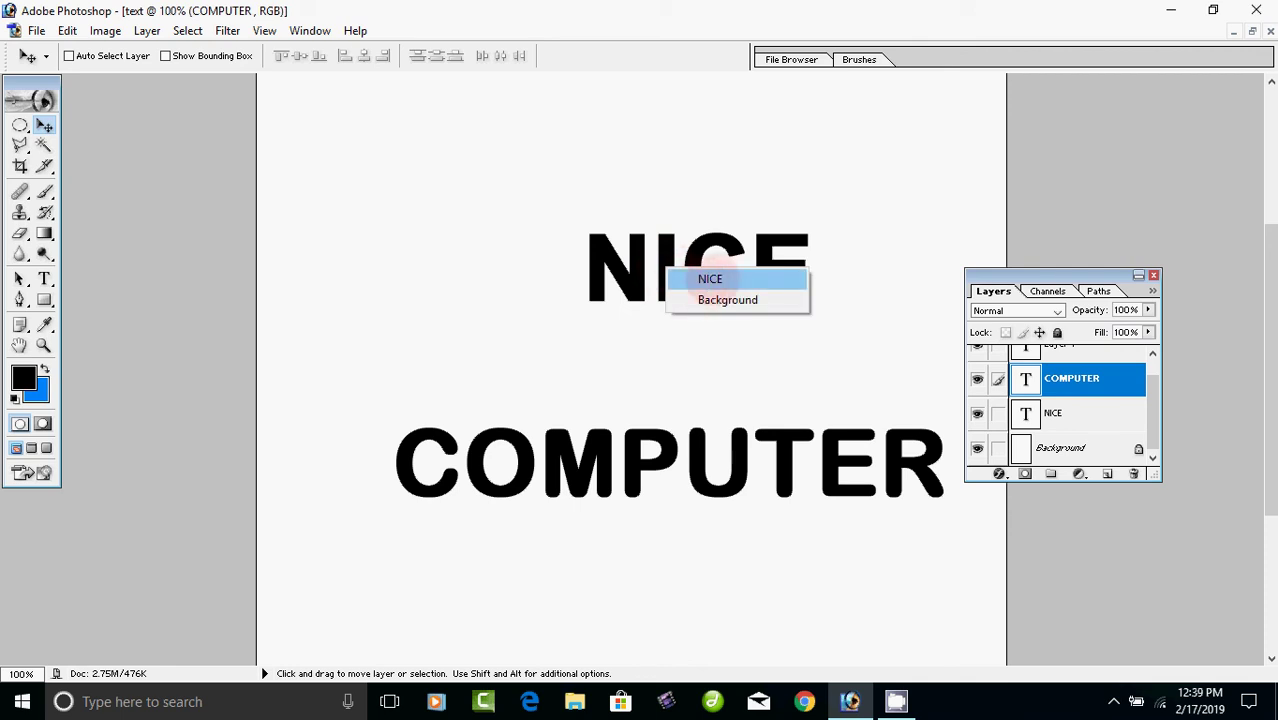
click(708, 281)
drag(706, 285, 789, 175)
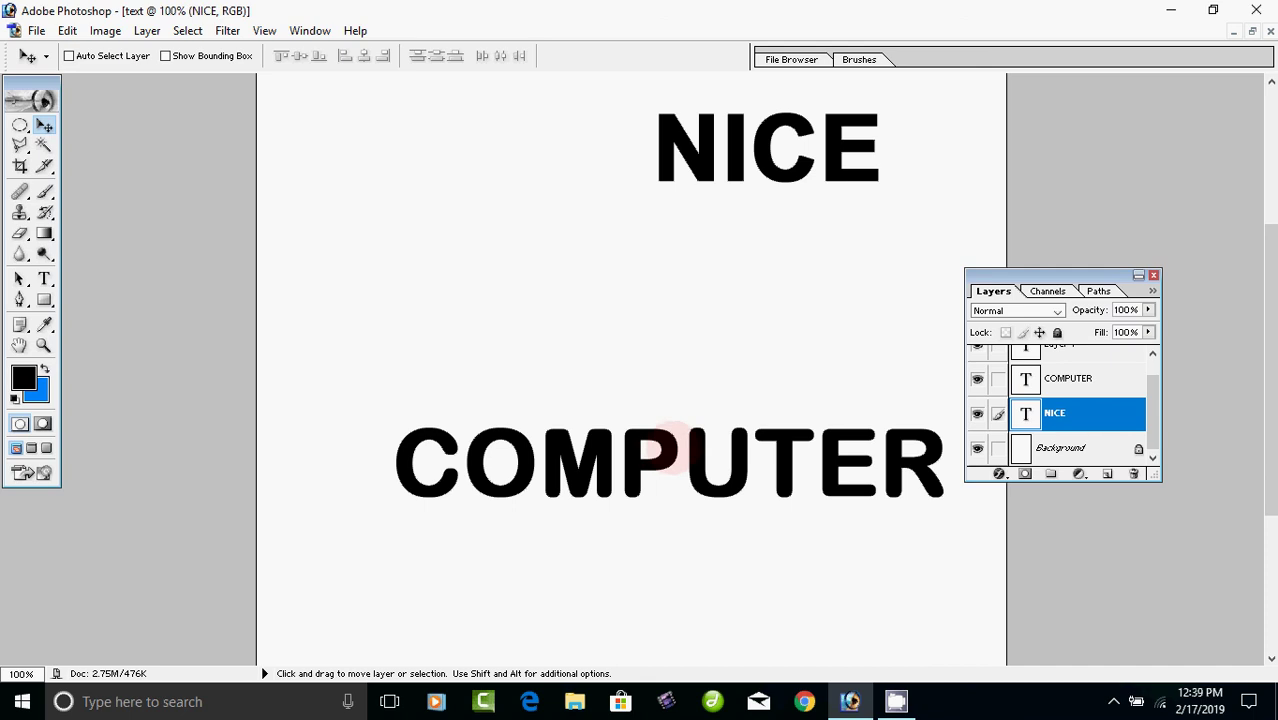
right_click(672, 450)
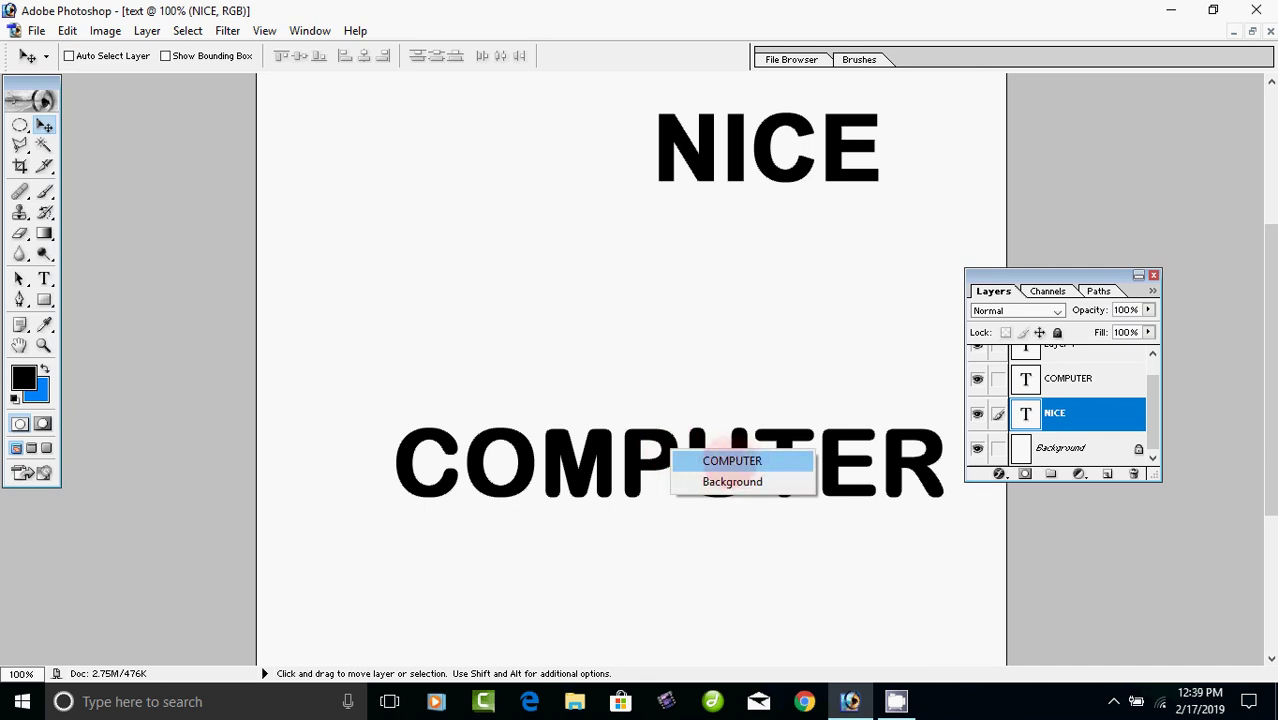
click(700, 461)
drag(700, 461, 612, 290)
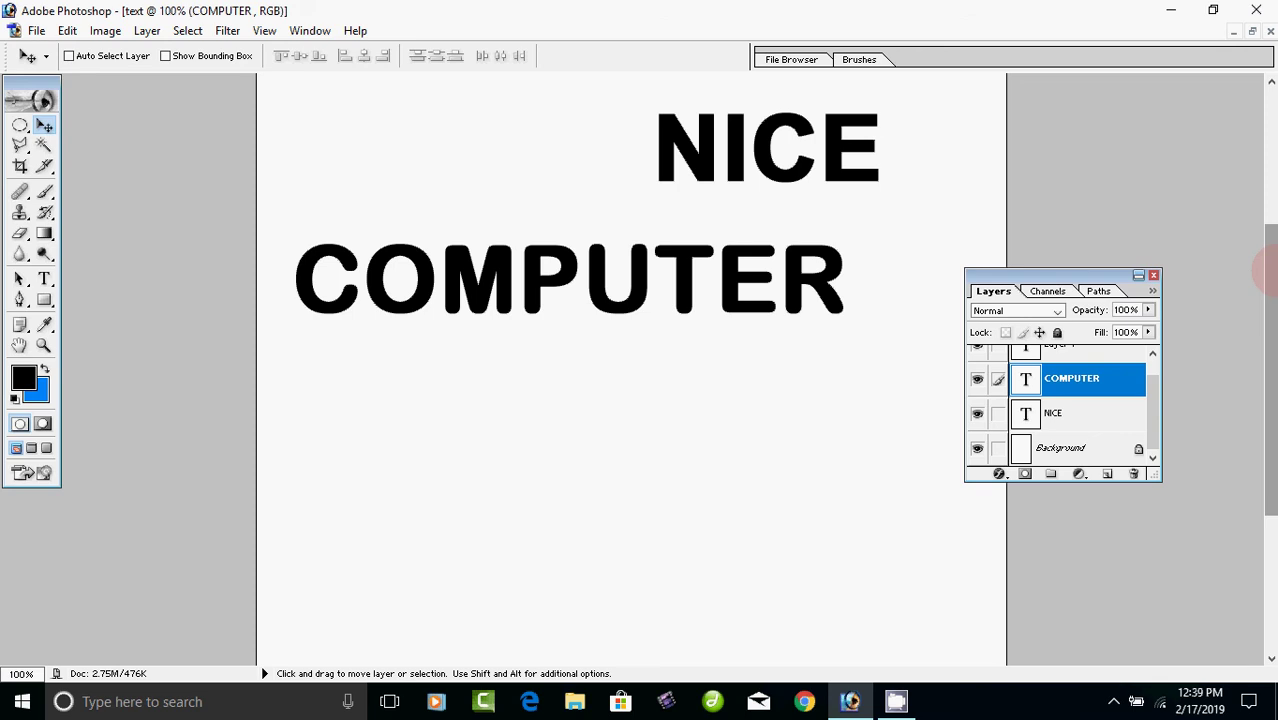
Step: Select the whole COMPUTER text for editing and step through the font families to Berlin Sans FB
drag(1268, 268, 1265, 114)
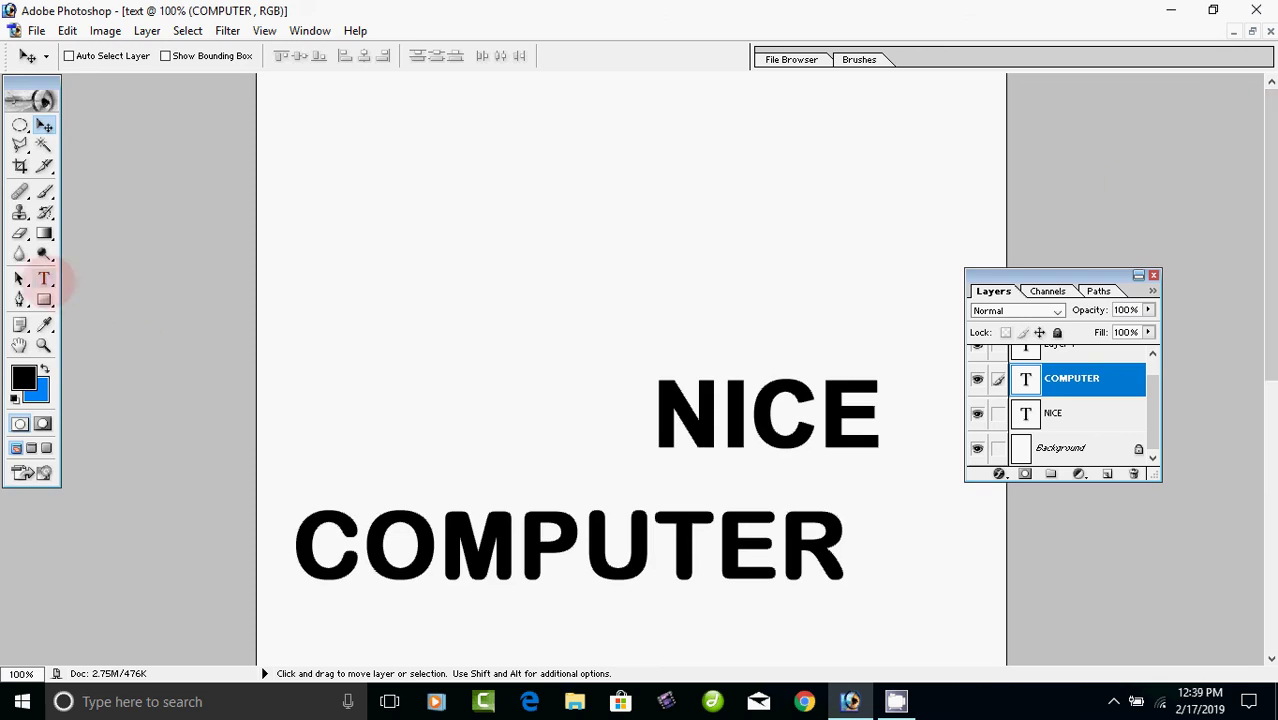
click(44, 279)
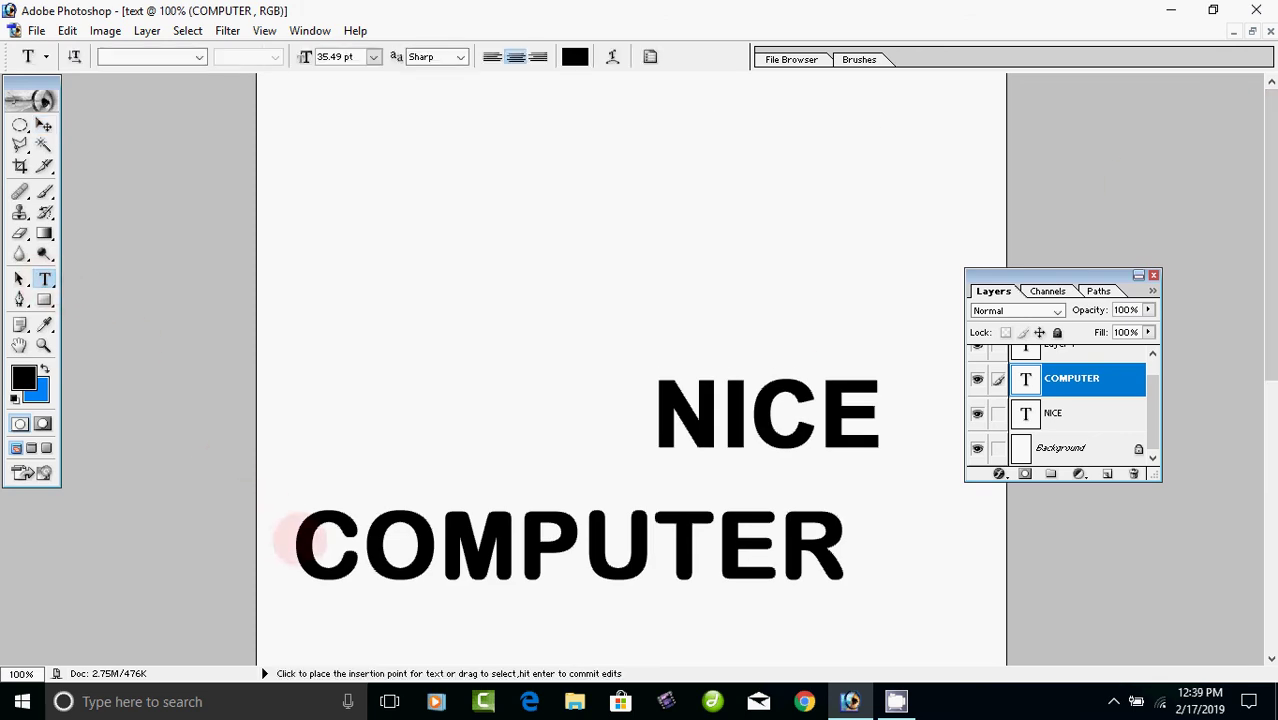
drag(295, 540, 860, 516)
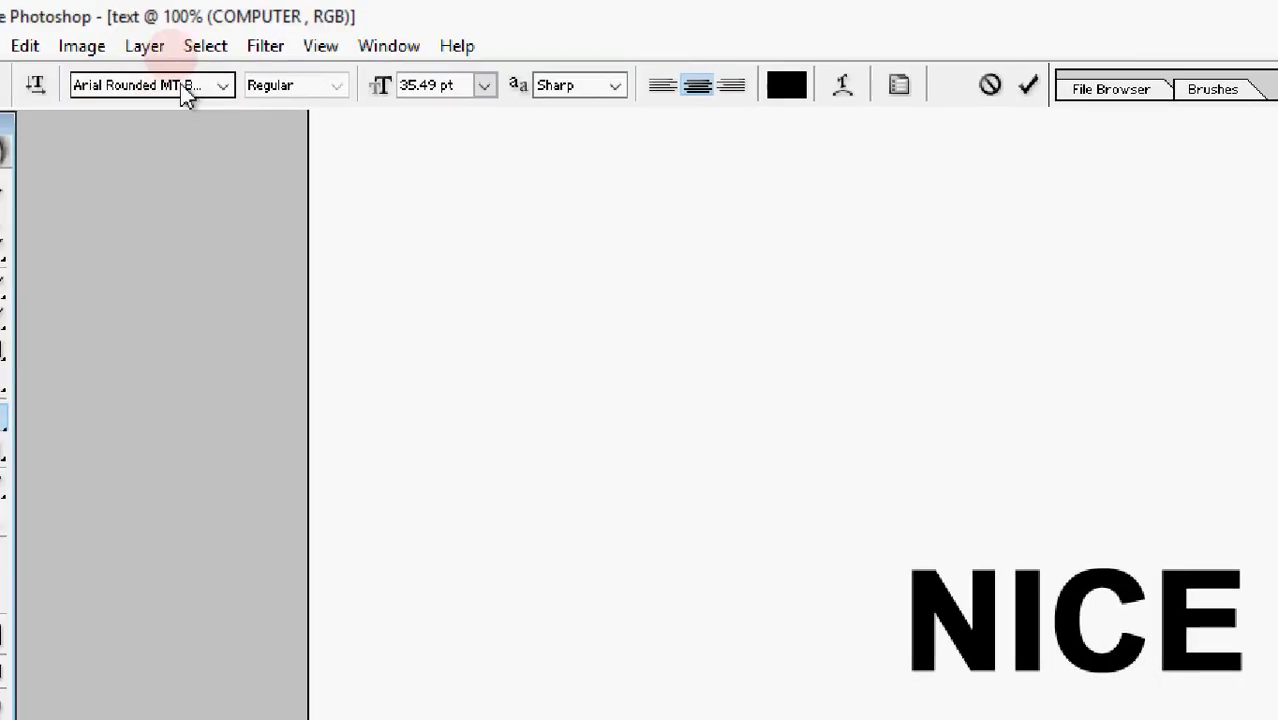
click(172, 59)
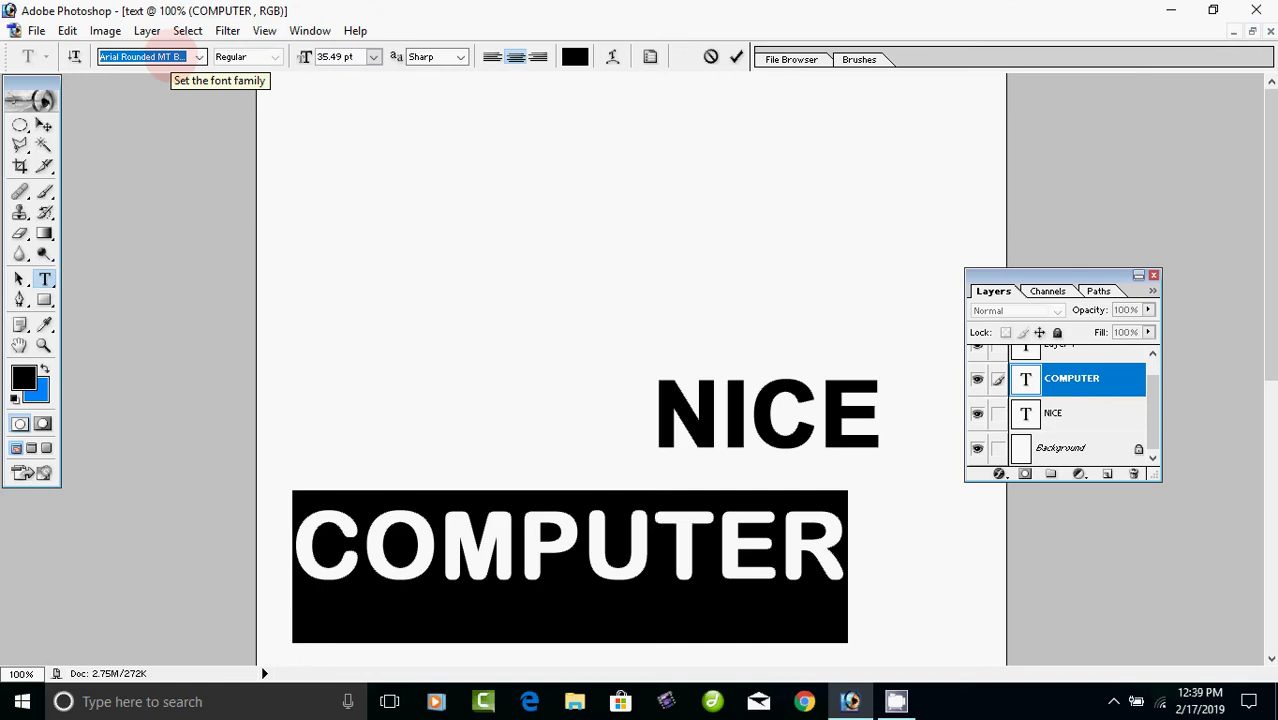
key(Down)
key(Down)
key(Down)
key(Down)
key(Down)
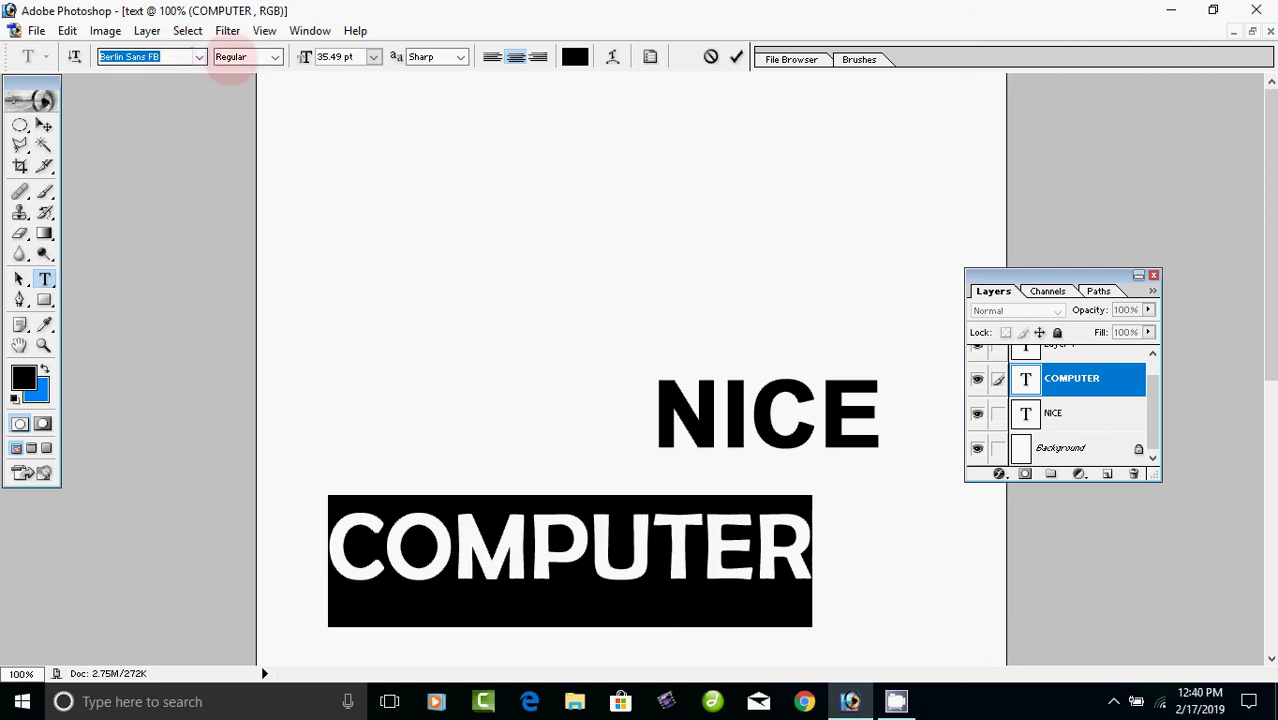
Step: Try the Bold font style on the COMPUTER text and return it to Regular
click(274, 57)
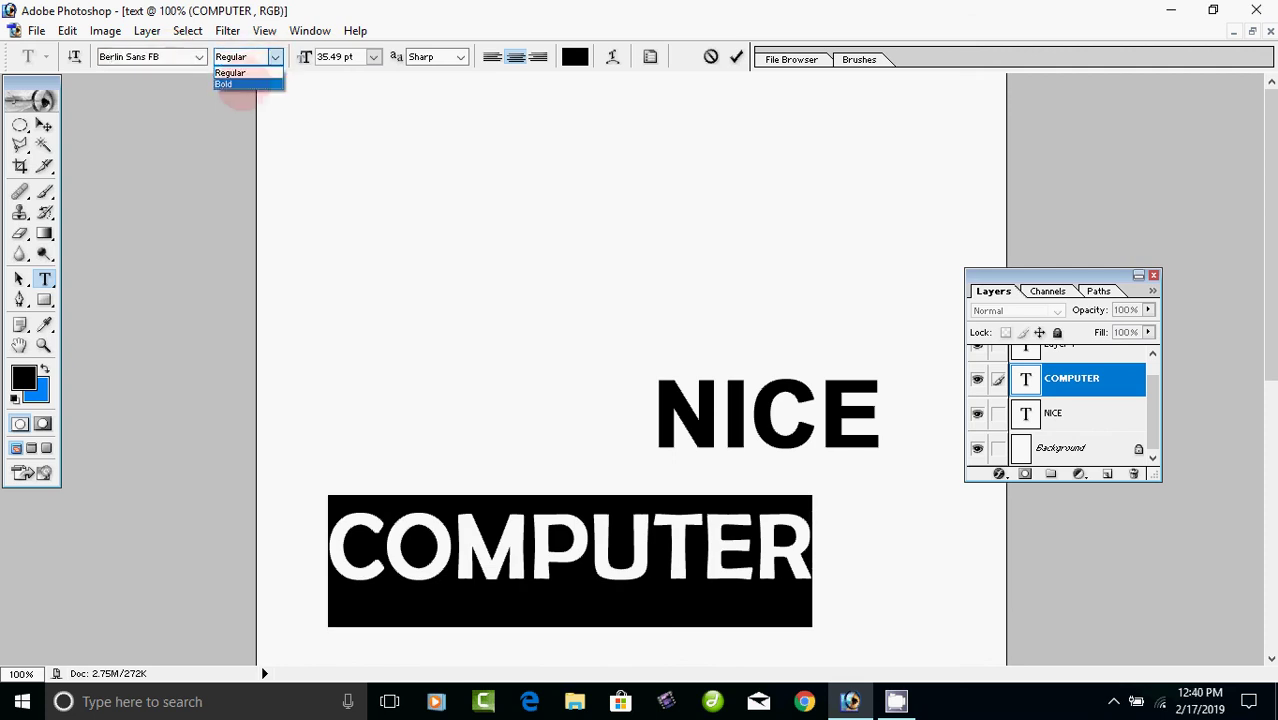
click(240, 84)
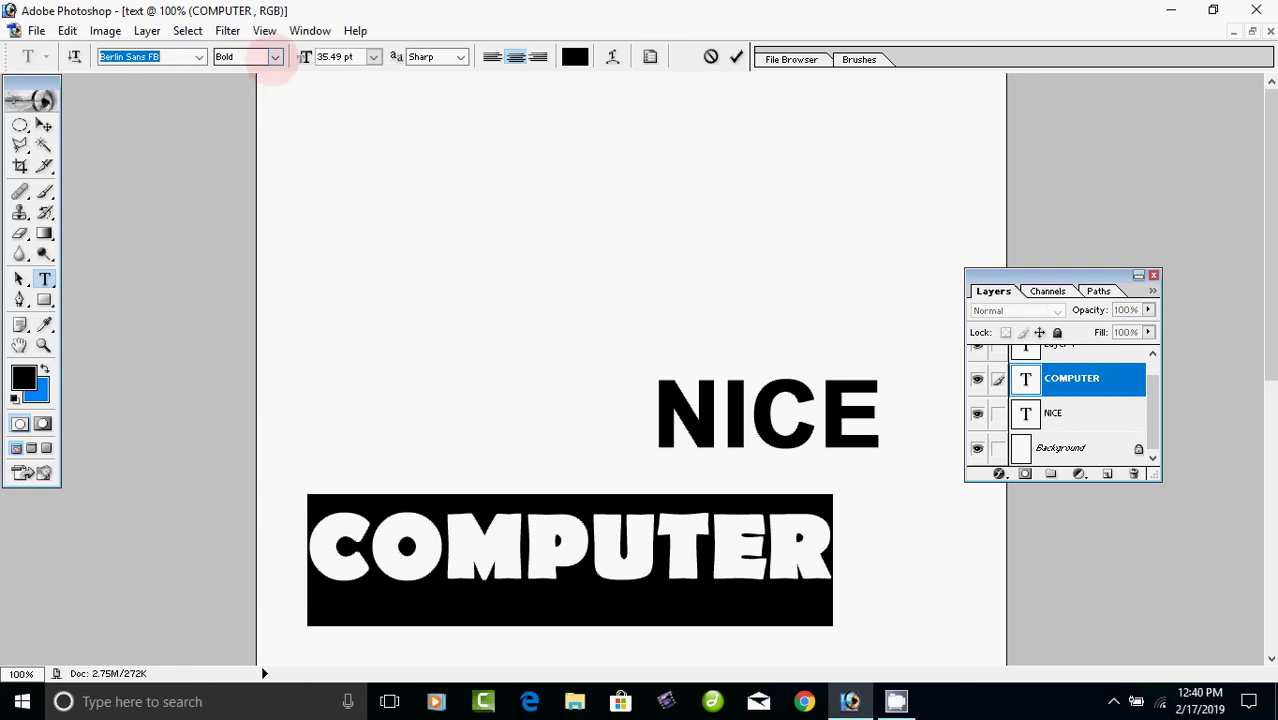
click(275, 57)
click(262, 73)
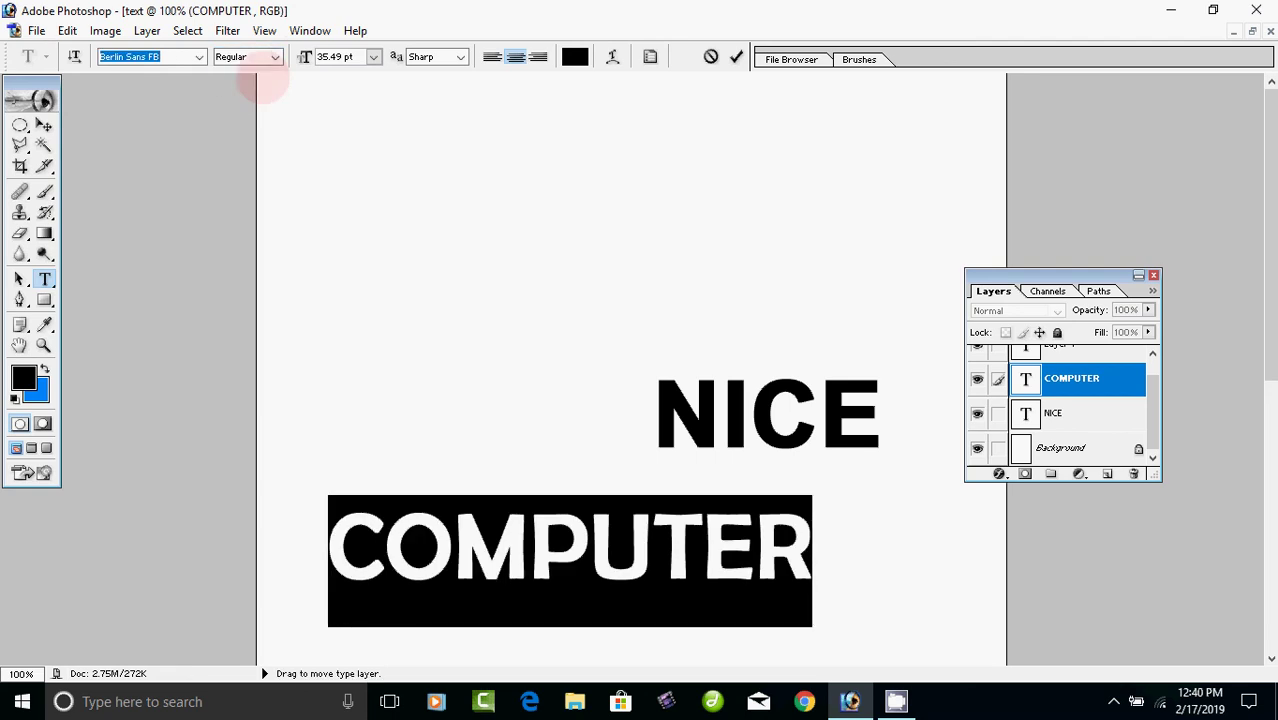
Step: Try the COMPUTER text at 60 pt and set its font size to 14 pt
click(373, 57)
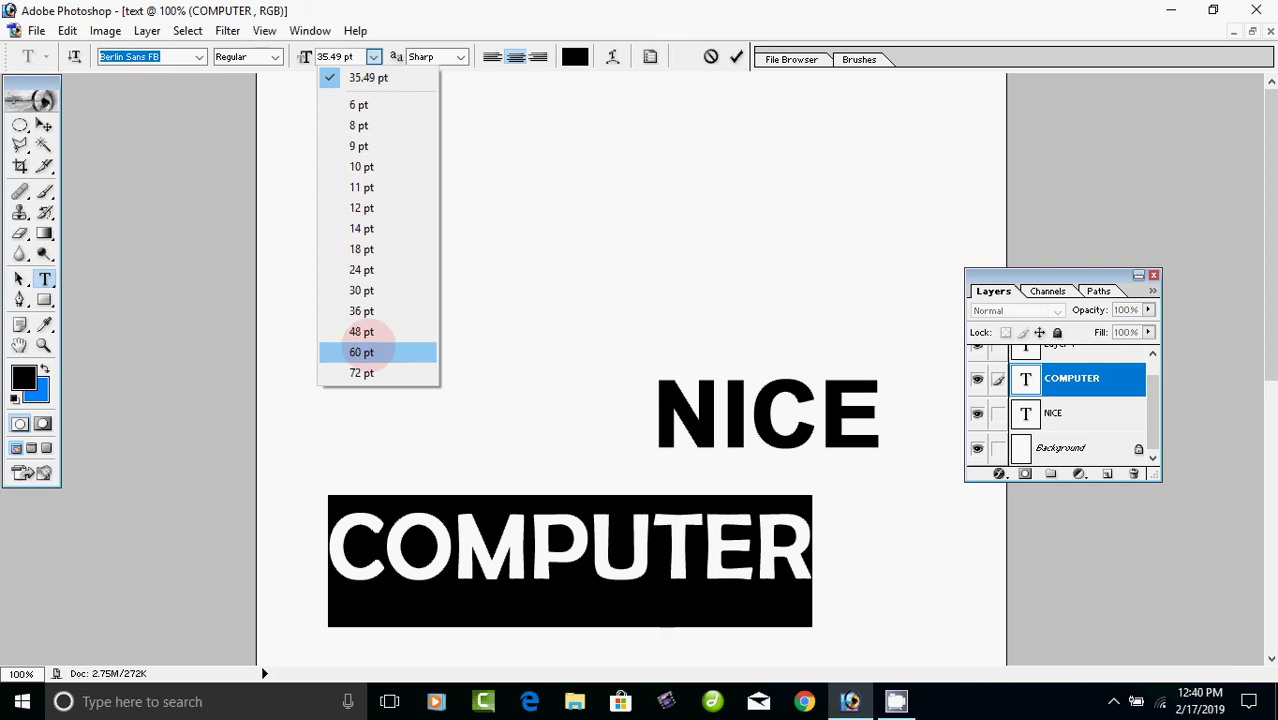
click(366, 348)
click(378, 57)
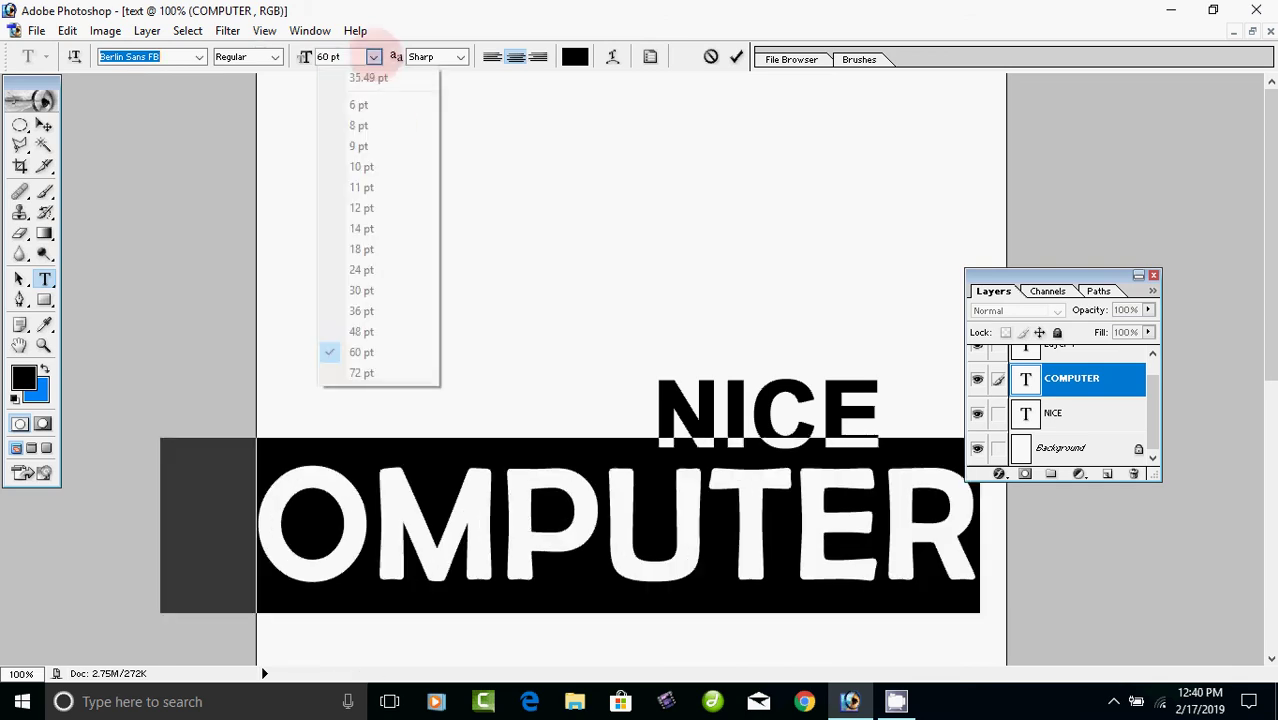
click(361, 228)
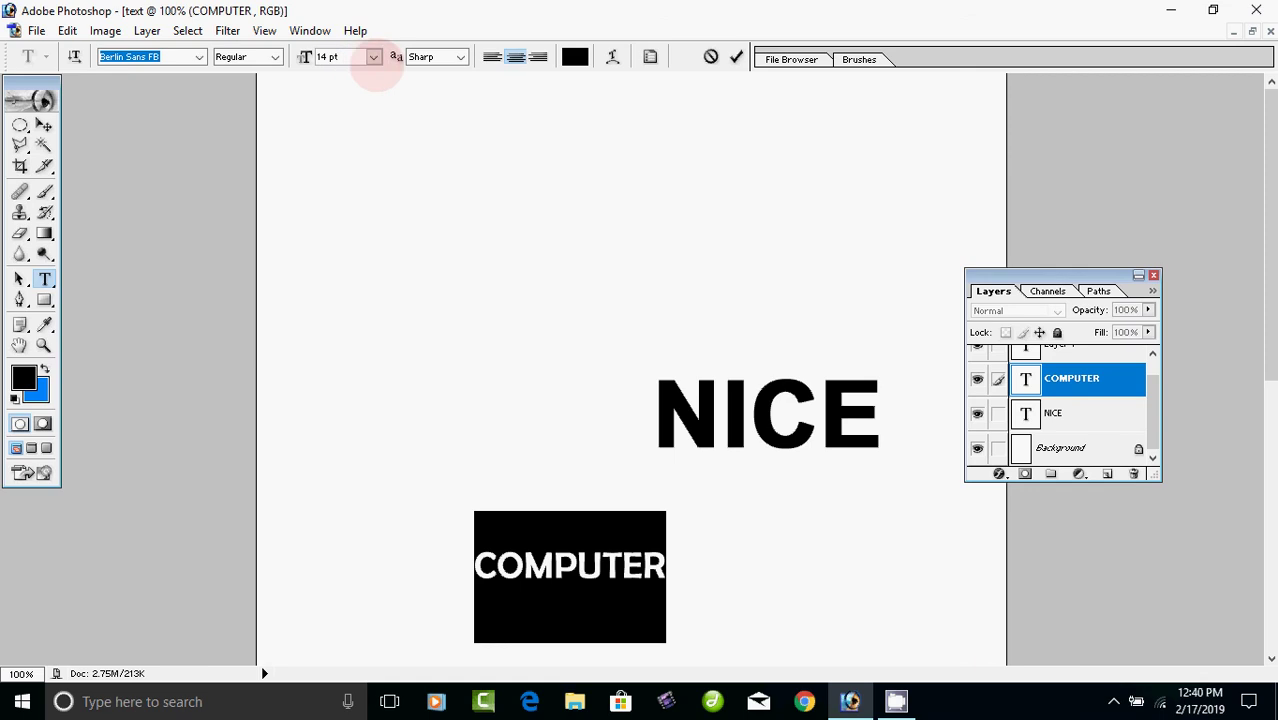
Step: Try Strong anti-aliasing on the COMPUTER text and set it to Smooth
click(461, 57)
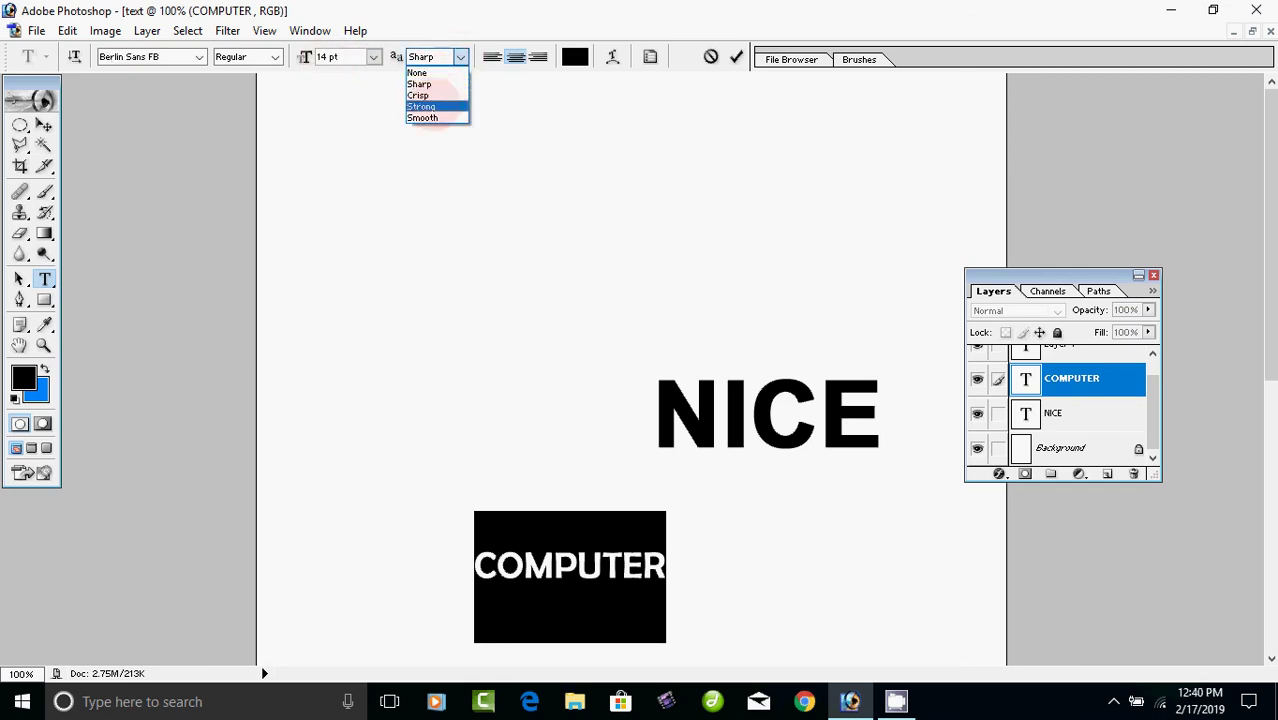
click(435, 106)
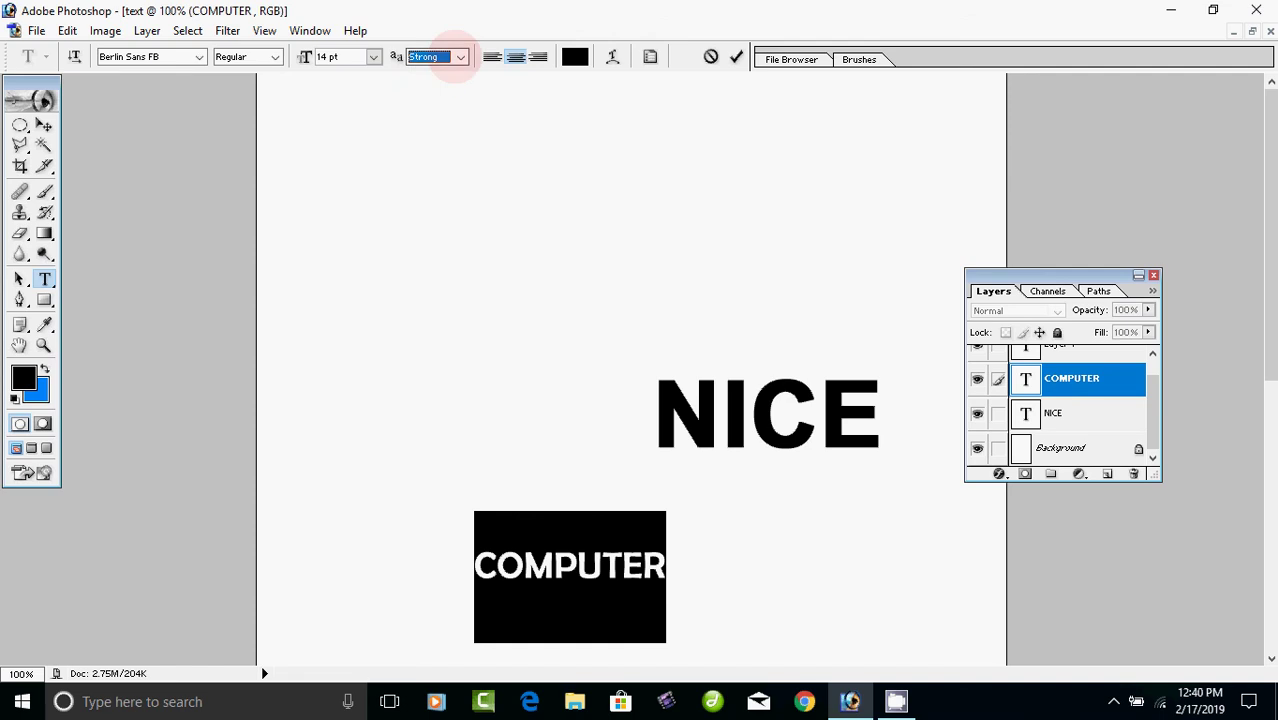
click(460, 57)
click(437, 118)
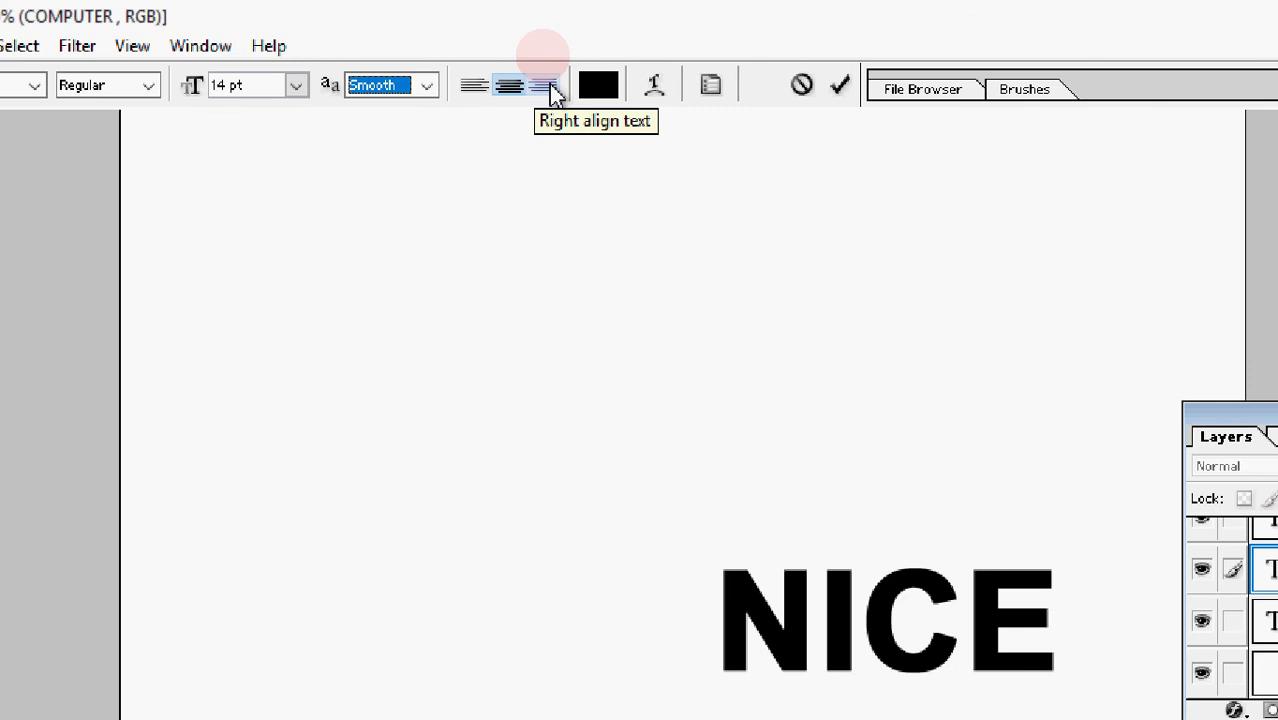
Step: Set the COMPUTER text's color to red with an R value of 232
click(603, 90)
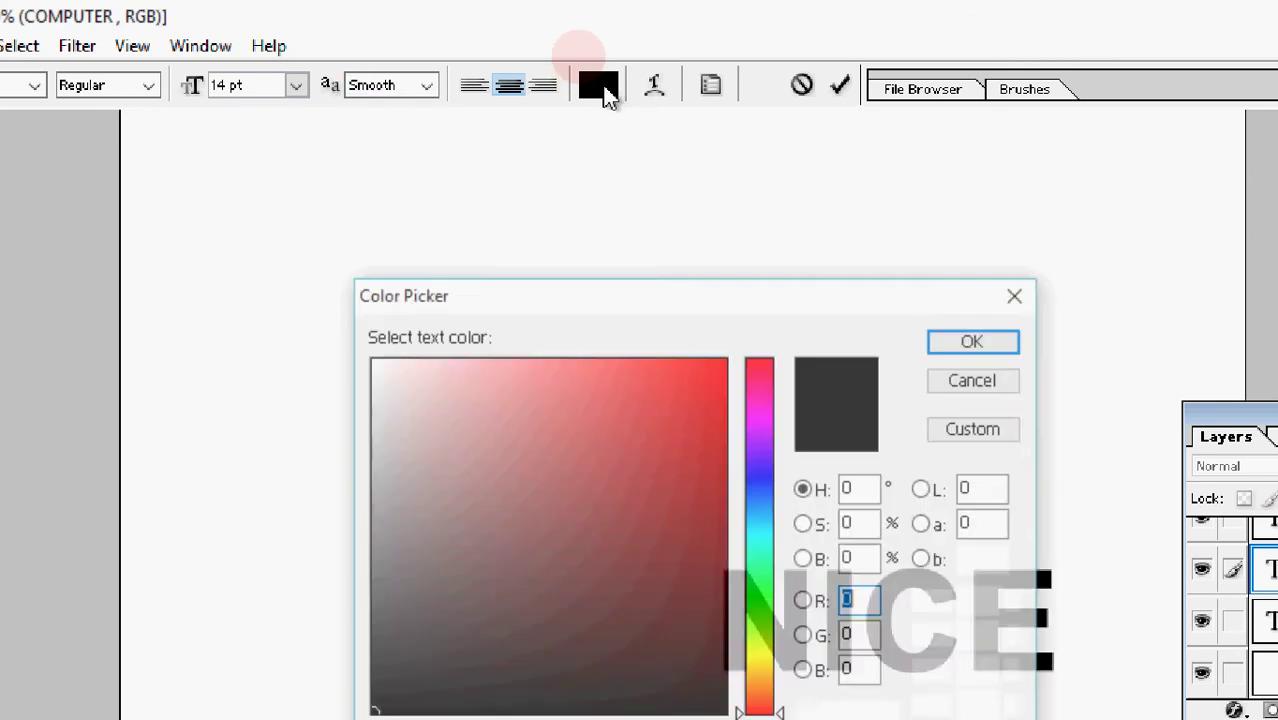
drag(730, 308, 540, 152)
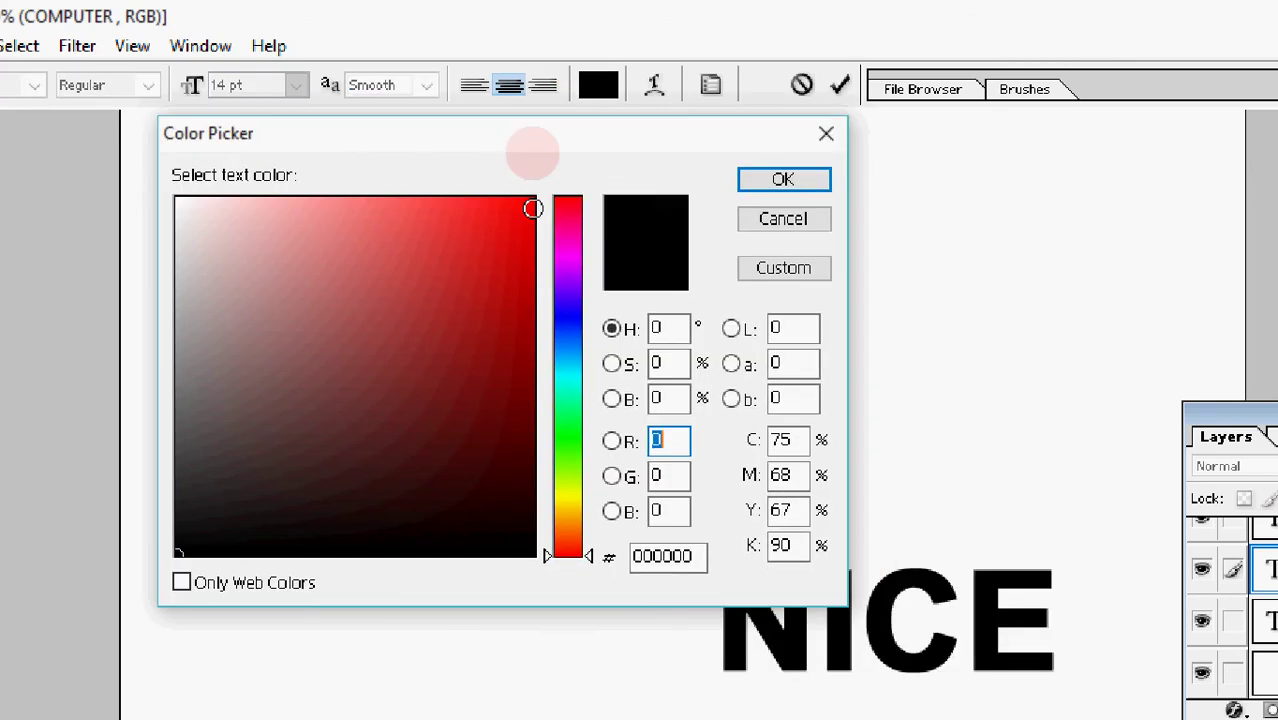
text(232)
click(808, 186)
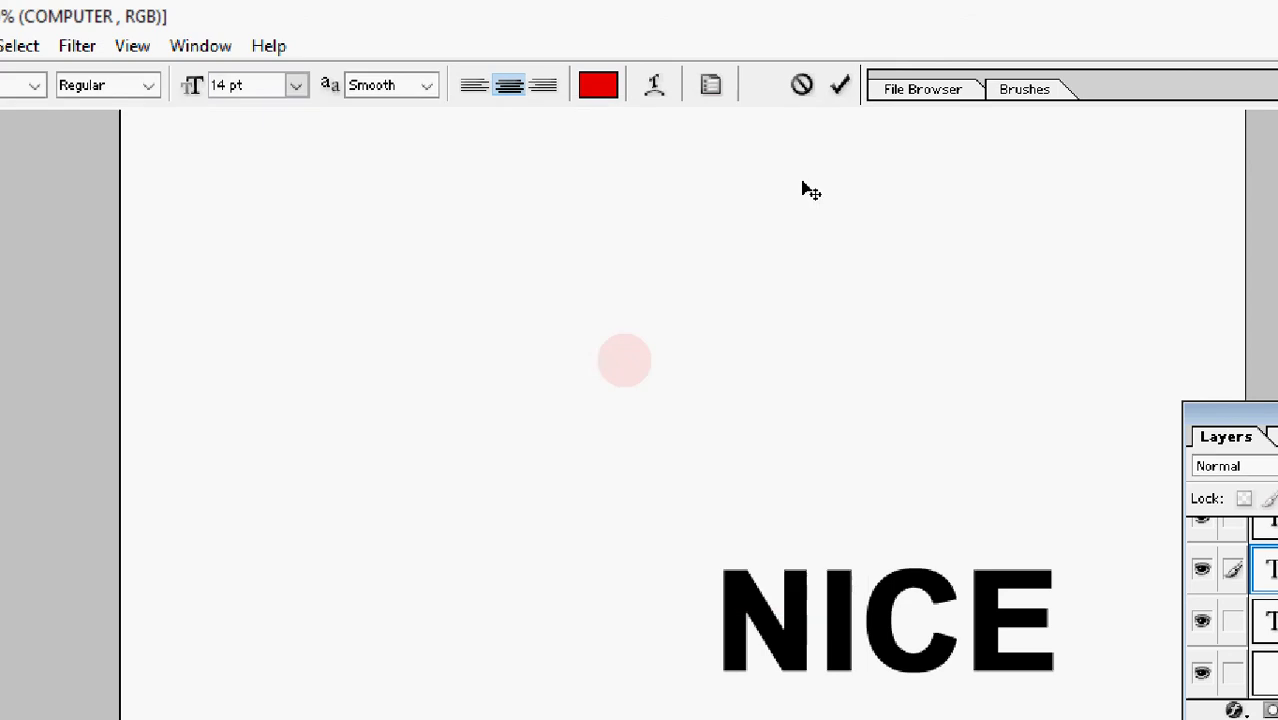
Step: Finish editing the COMPUTER text and make NICE the active layer by picking it on the canvas
scroll(662, 593, down, 4)
click(778, 597)
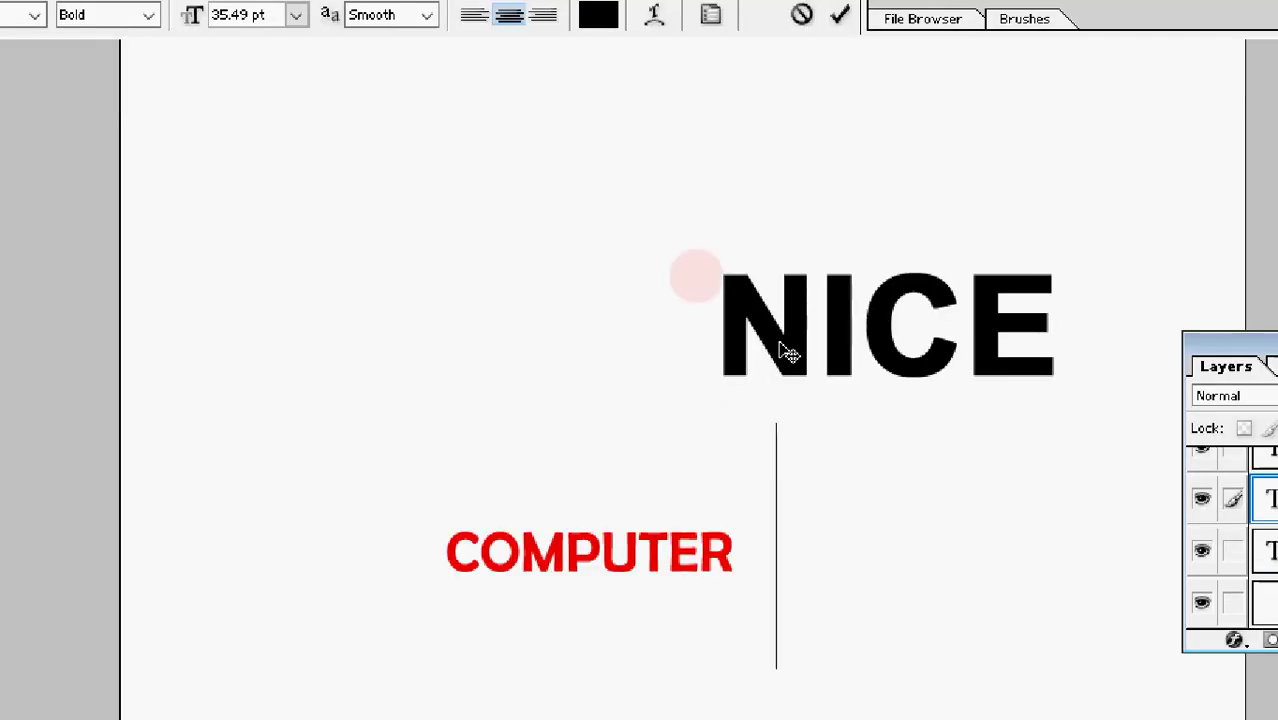
right_click(780, 343)
click(783, 331)
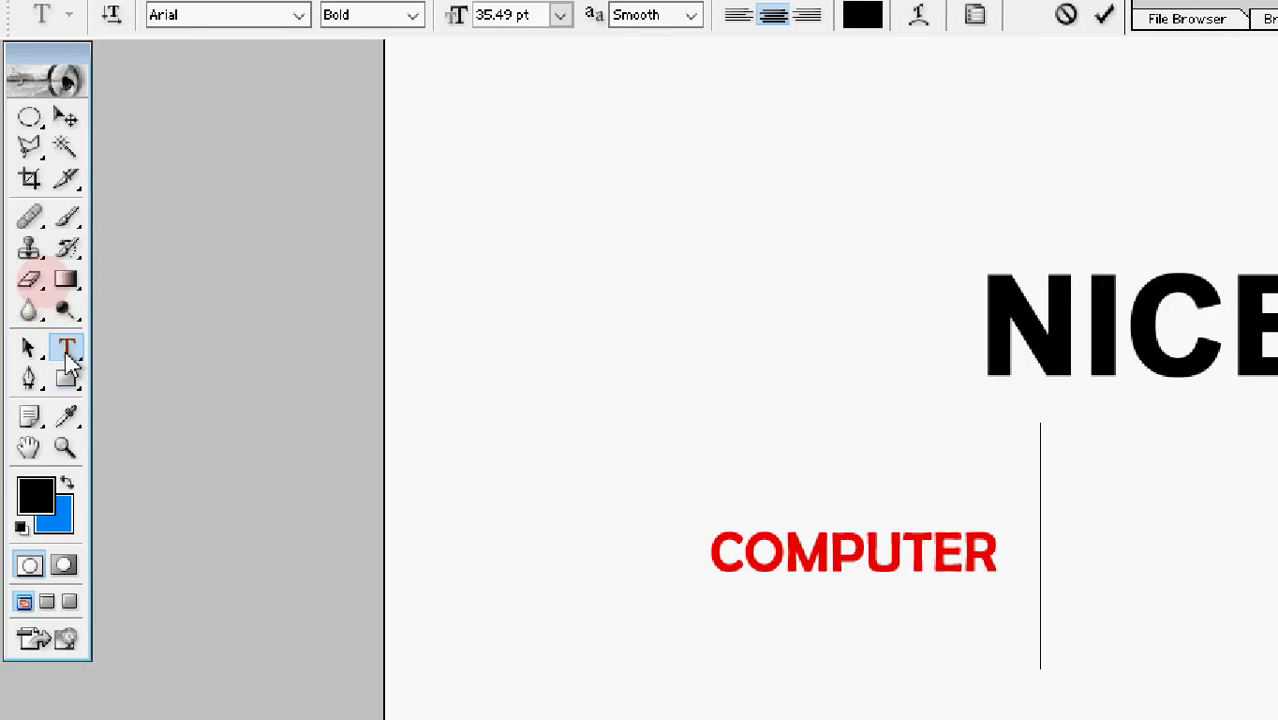
click(66, 120)
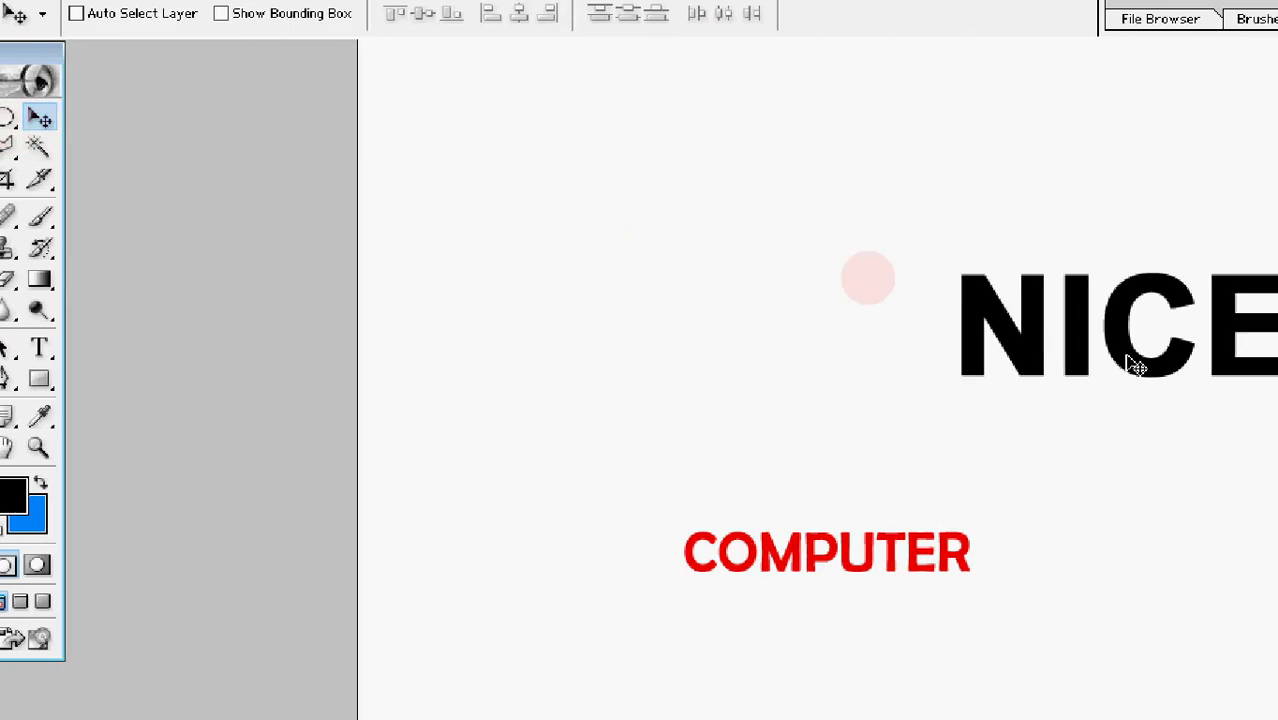
right_click(893, 337)
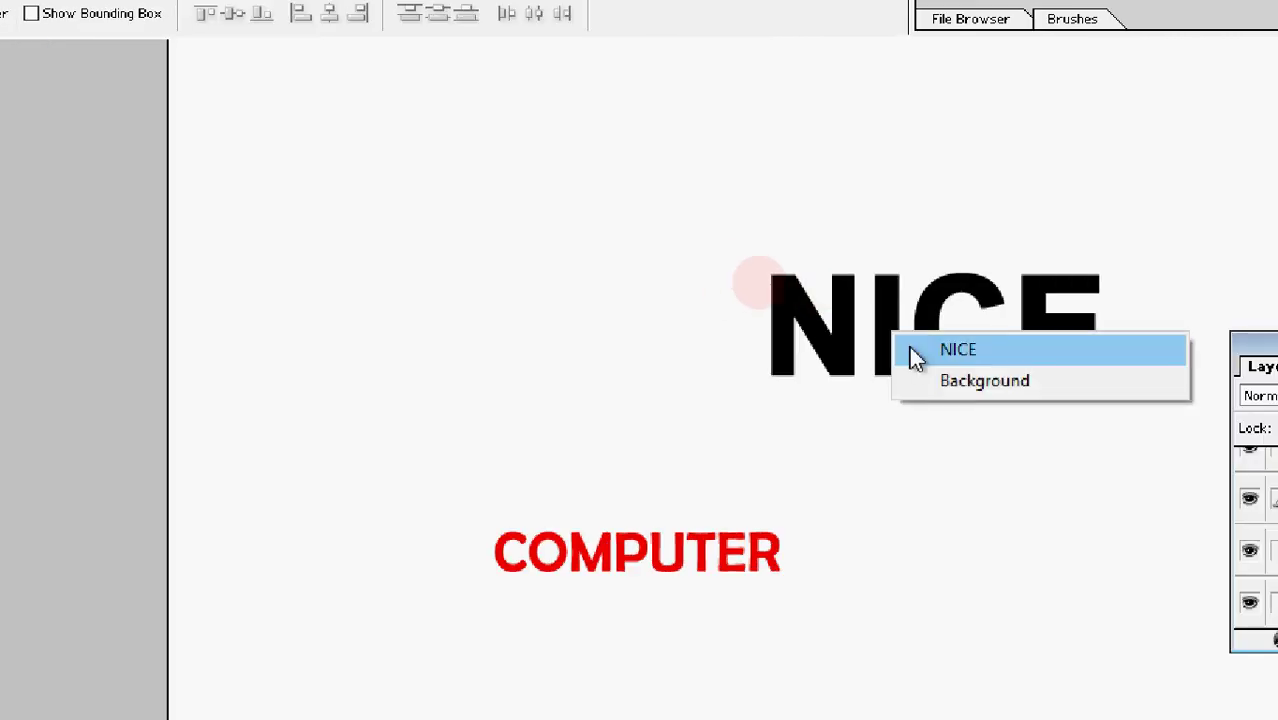
click(958, 352)
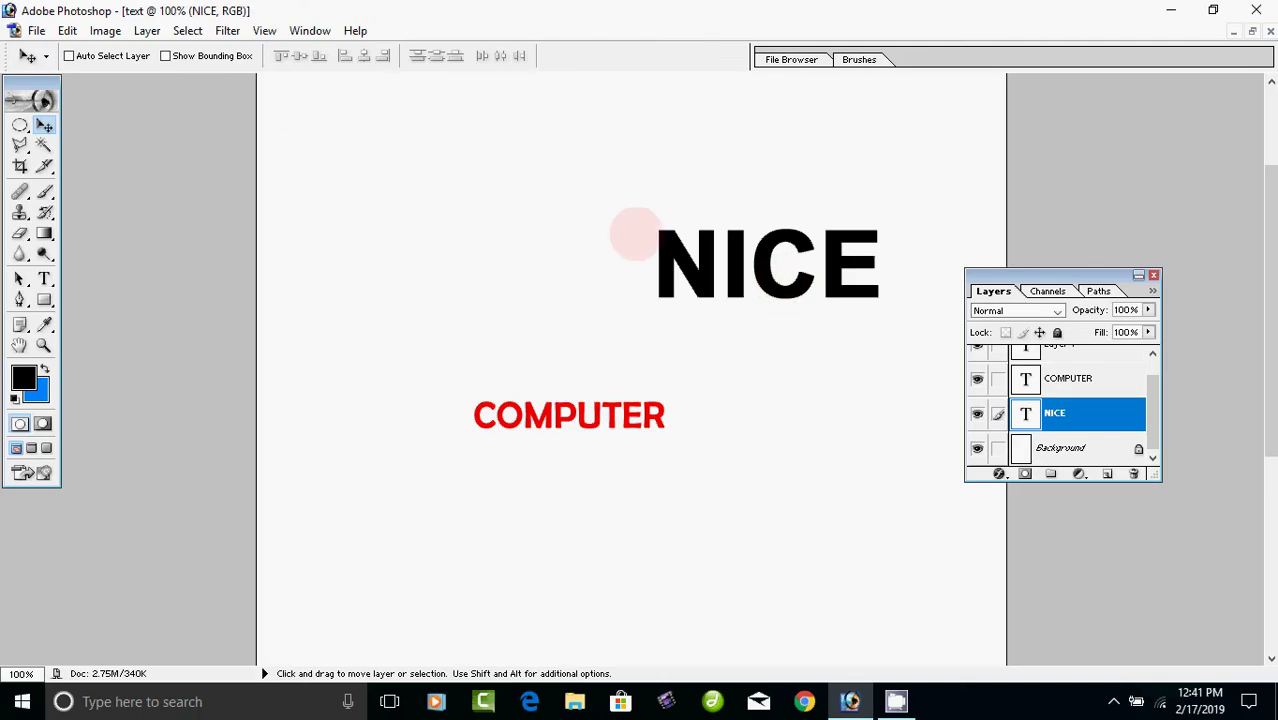
Step: Select the whole NICE text, set its color to blue, and commit the edit, ending with the Type tool active
click(44, 279)
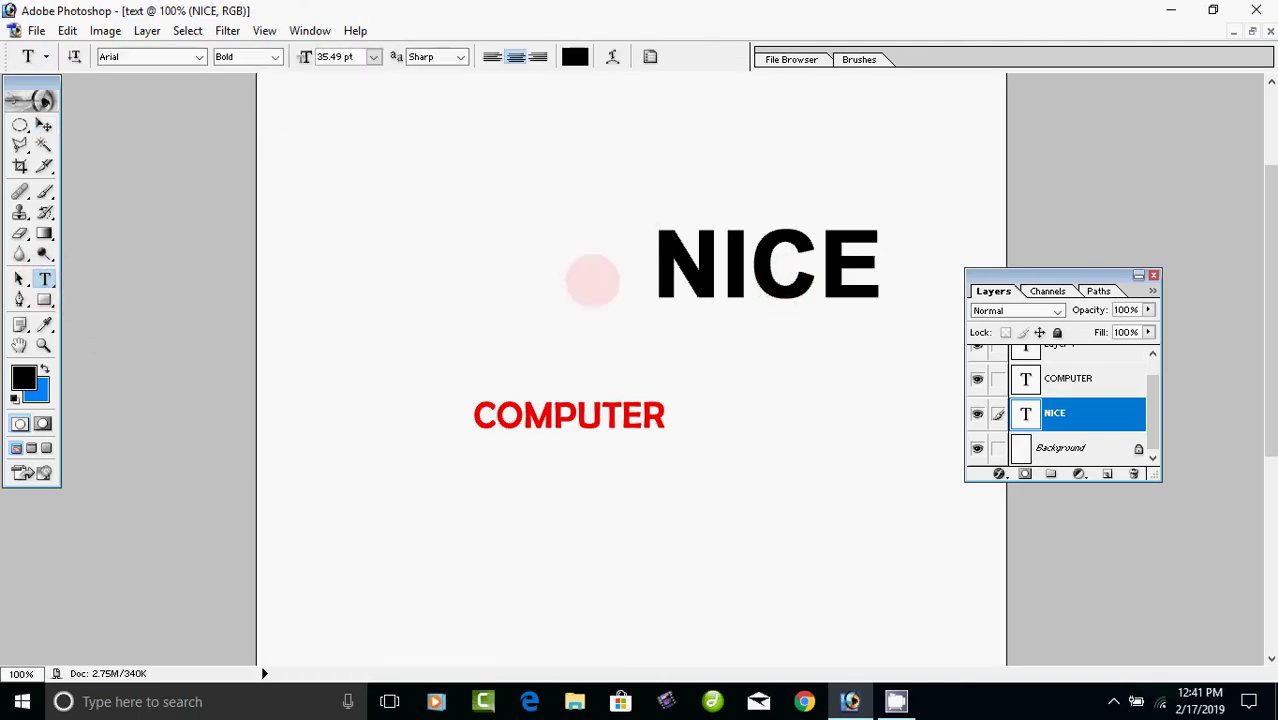
drag(653, 265, 893, 265)
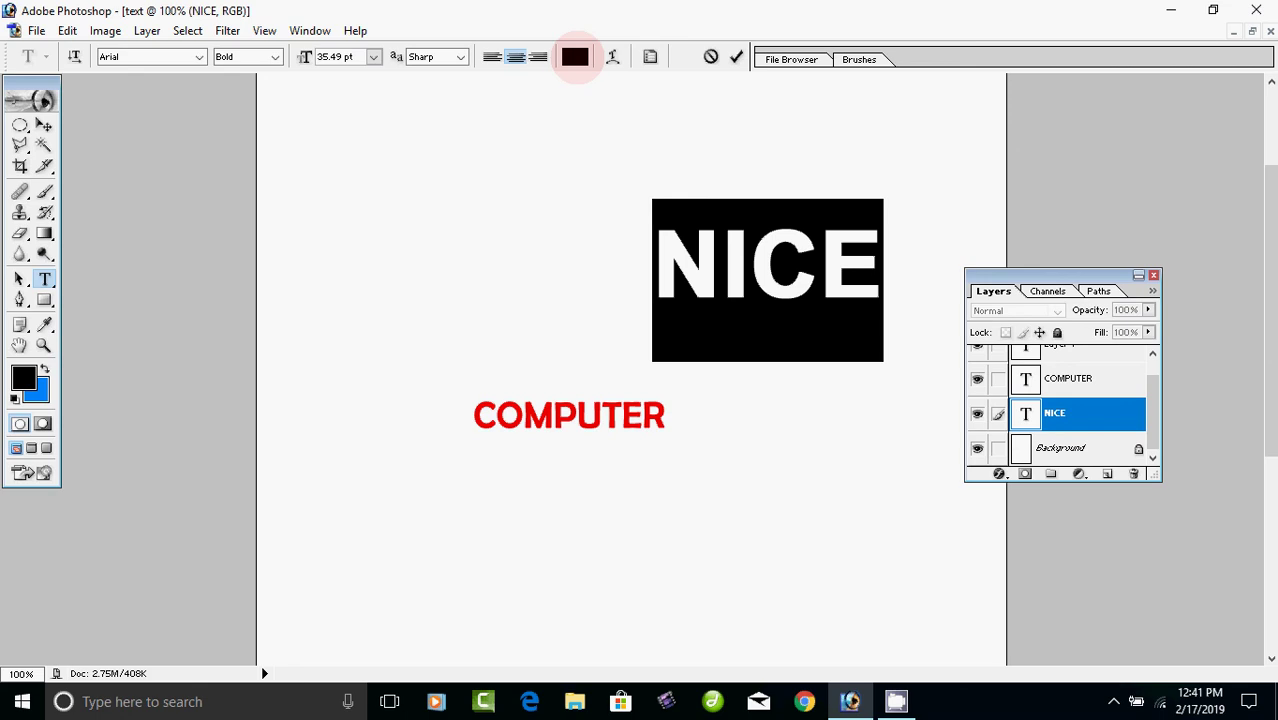
click(725, 430)
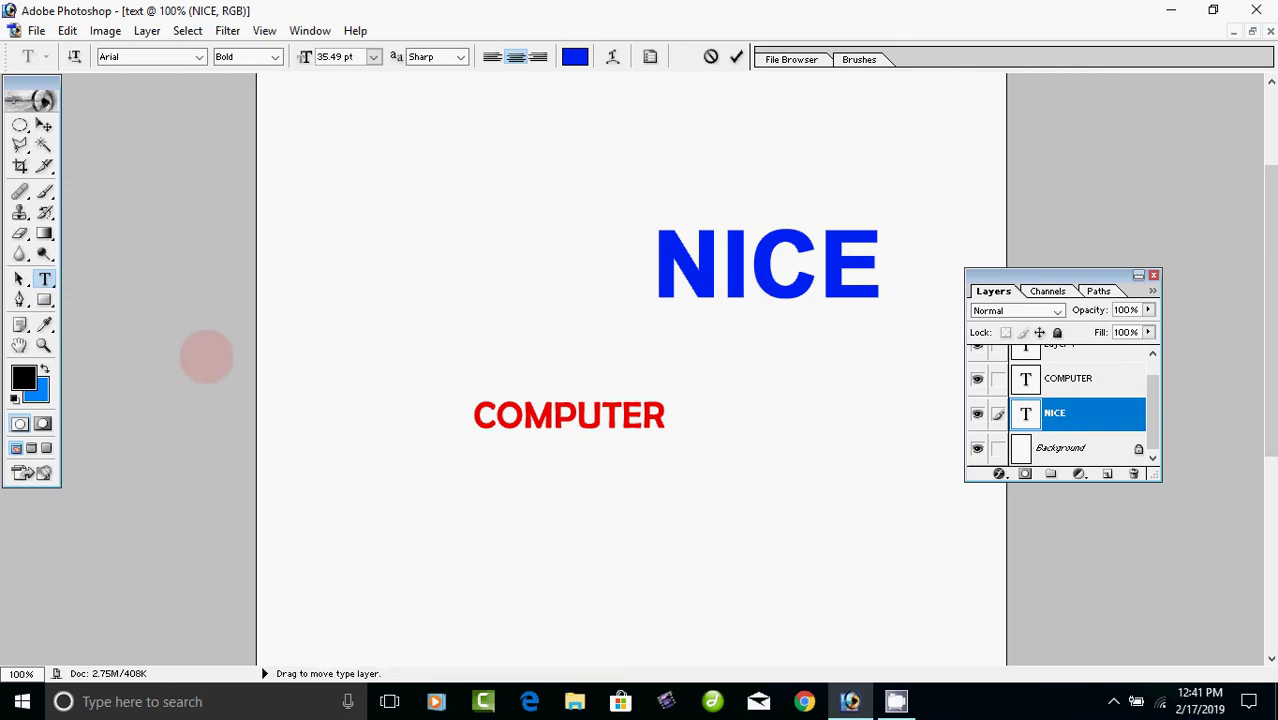
click(44, 125)
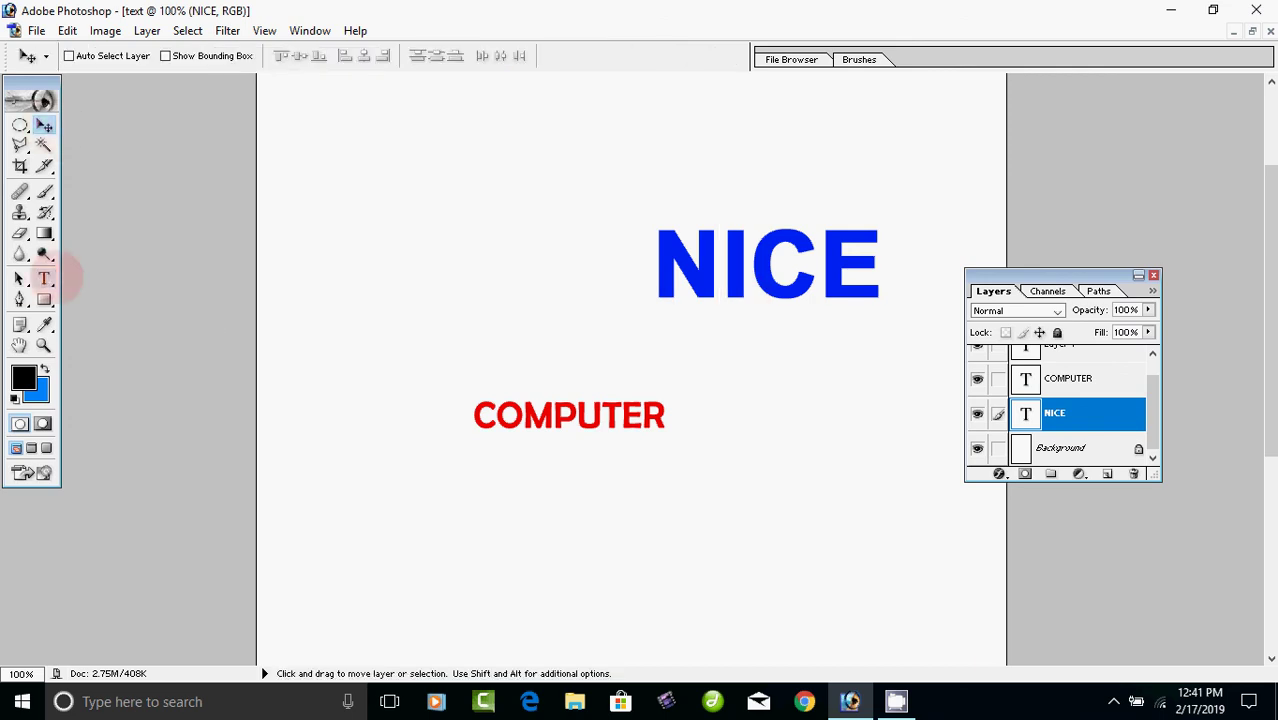
click(44, 279)
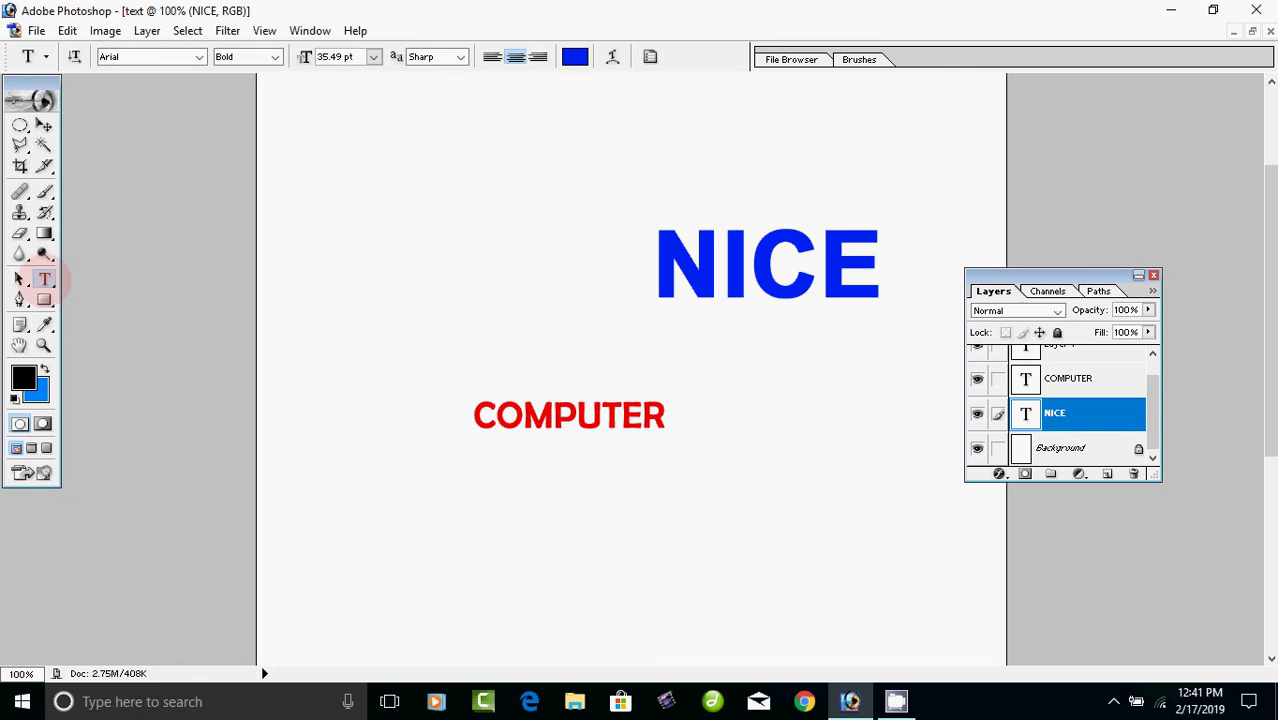
Step: Draw a wide paragraph text box below COMPUTER and reduce its text size to 11.49 pt
drag(314, 471, 938, 641)
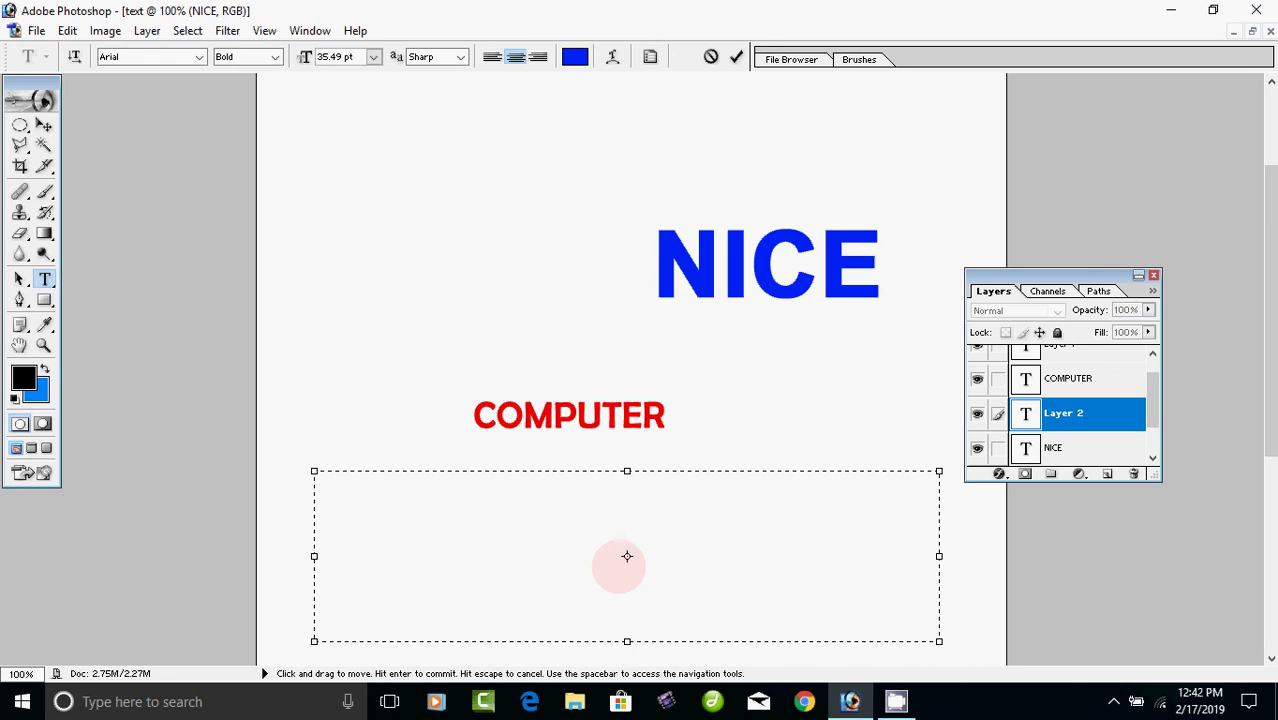
key(ctrl+shift+comma)
key(ctrl+shift+comma)
key(ctrl+shift+comma)
key(ctrl+shift+comma)
key(ctrl+shift+comma)
key(ctrl+shift+comma)
key(ctrl+shift+comma)
key(ctrl+shift+comma)
key(ctrl+shift+comma)
key(ctrl+shift+comma)
key(ctrl+shift+comma)
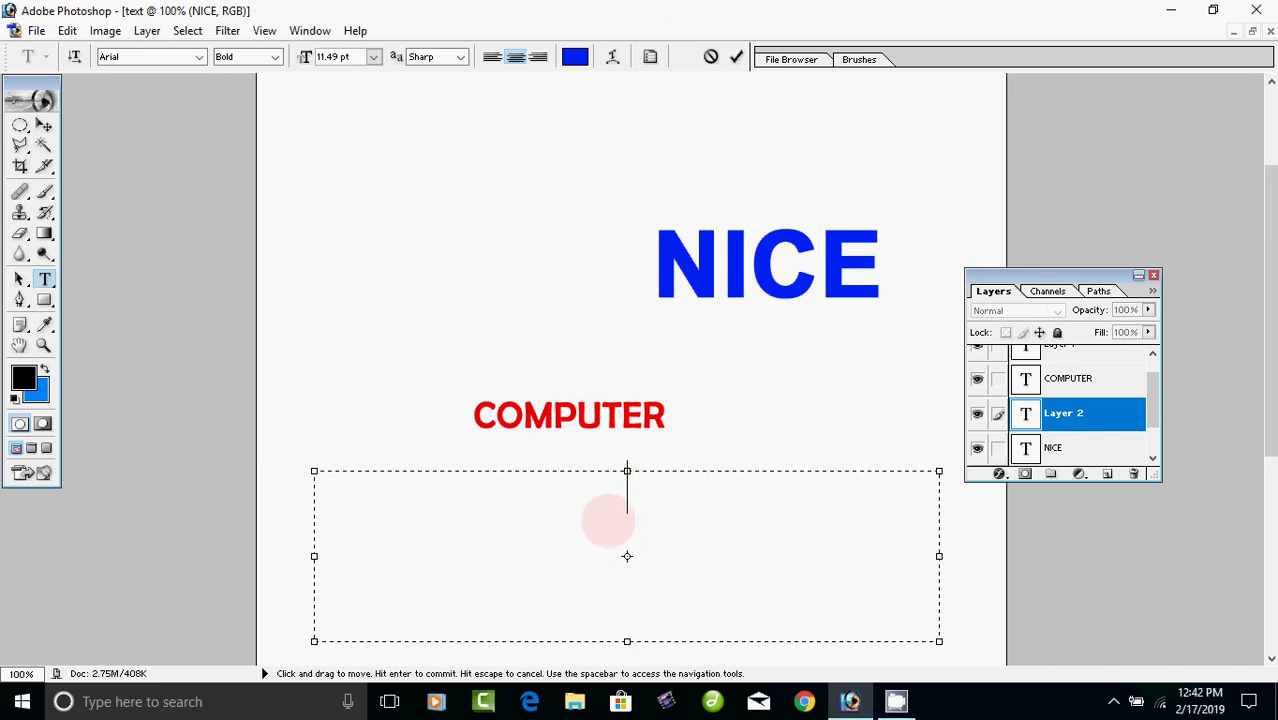
Step: Try a text size of 31.49 pt in the new text box with a trial letter N
key(ctrl+shift+period)
key(ctrl+shift+period)
key(ctrl+shift+period)
key(ctrl+shift+period)
key(ctrl+shift+period)
key(ctrl+shift+period)
key(ctrl+shift+period)
key(ctrl+shift+period)
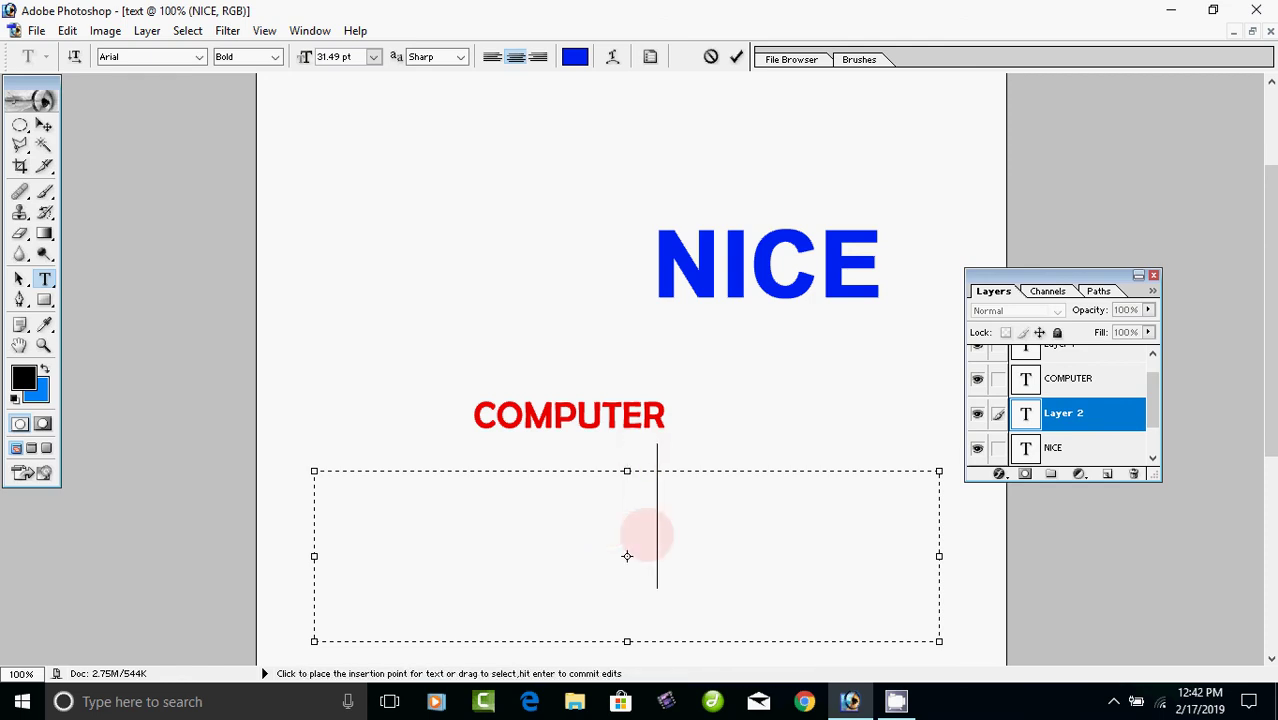
text(N)
key(BackSpace)
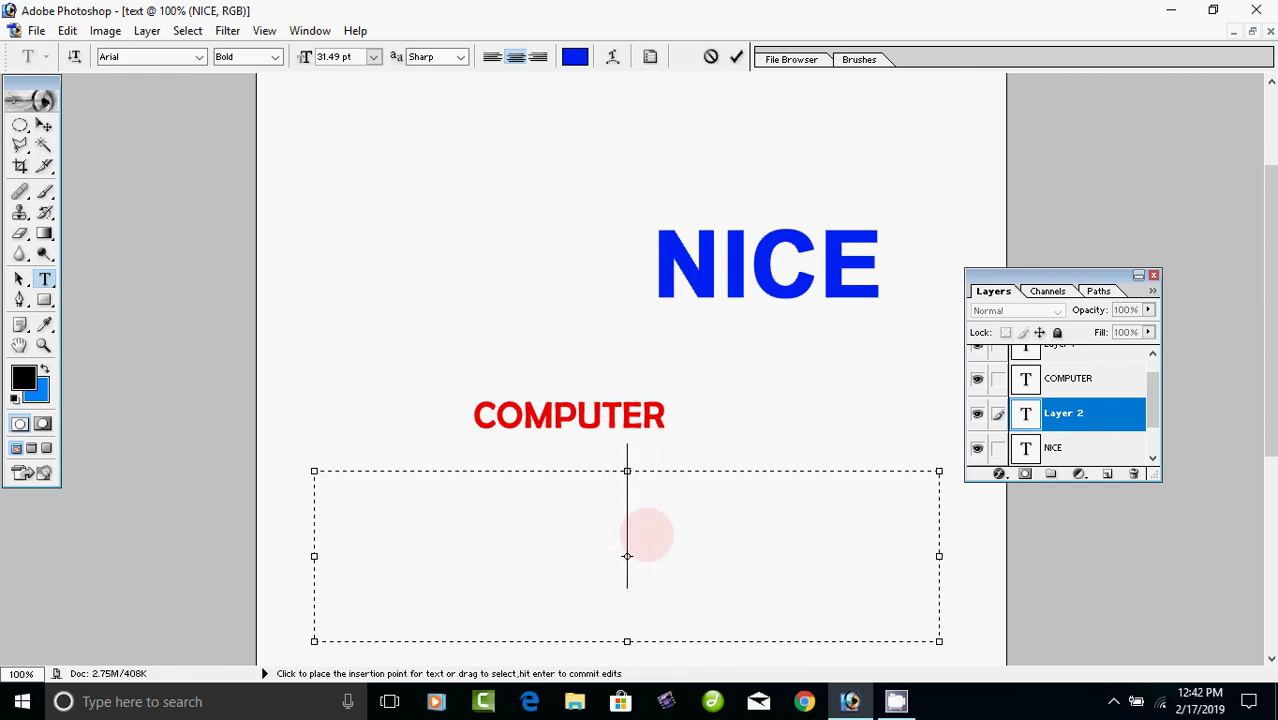
Step: Bring the text size back down to 11.49 pt and test it with the letters NI, removing them again
key(ctrl+shift+comma)
key(ctrl+shift+comma)
key(ctrl+shift+comma)
key(ctrl+shift+comma)
key(ctrl+shift+comma)
key(ctrl+shift+comma)
key(ctrl+shift+comma)
key(ctrl+shift+comma)
key(ctrl+shift+comma)
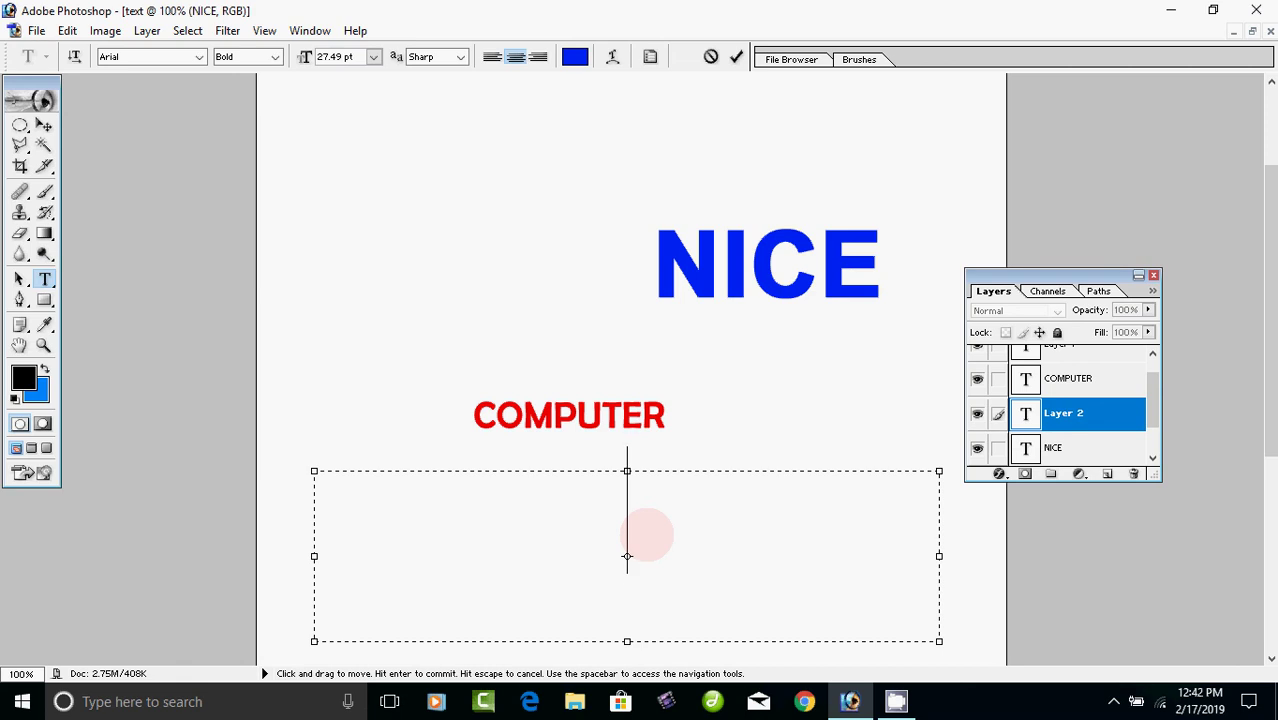
key(ctrl+shift+comma)
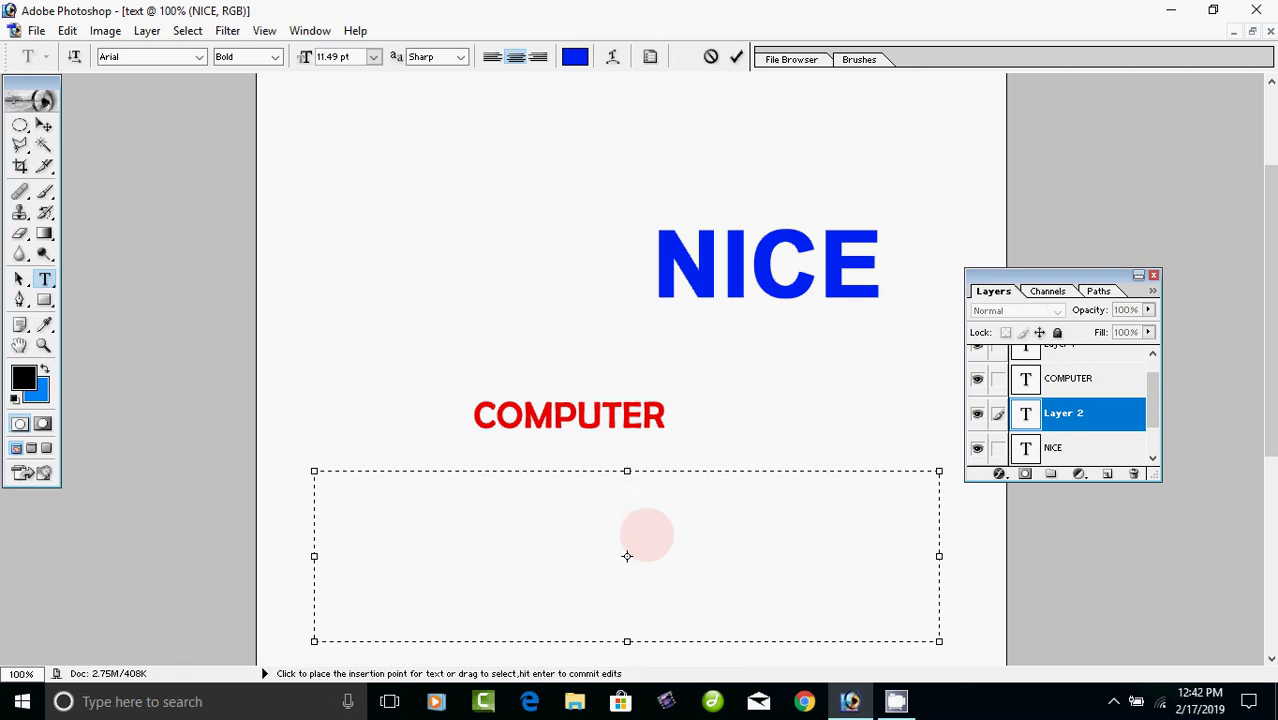
text(NI)
key(BackSpace)
key(BackSpace)
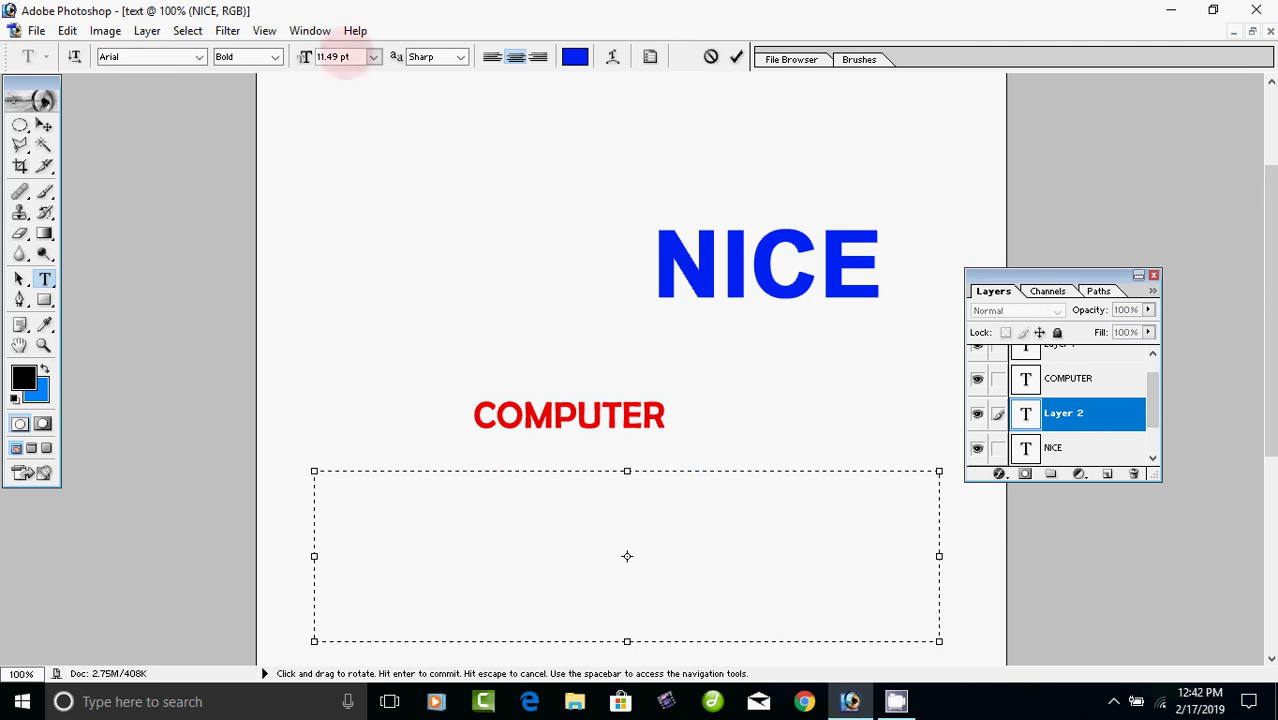
Step: Try to open the Photoshop Help while the text box is still being edited
click(355, 31)
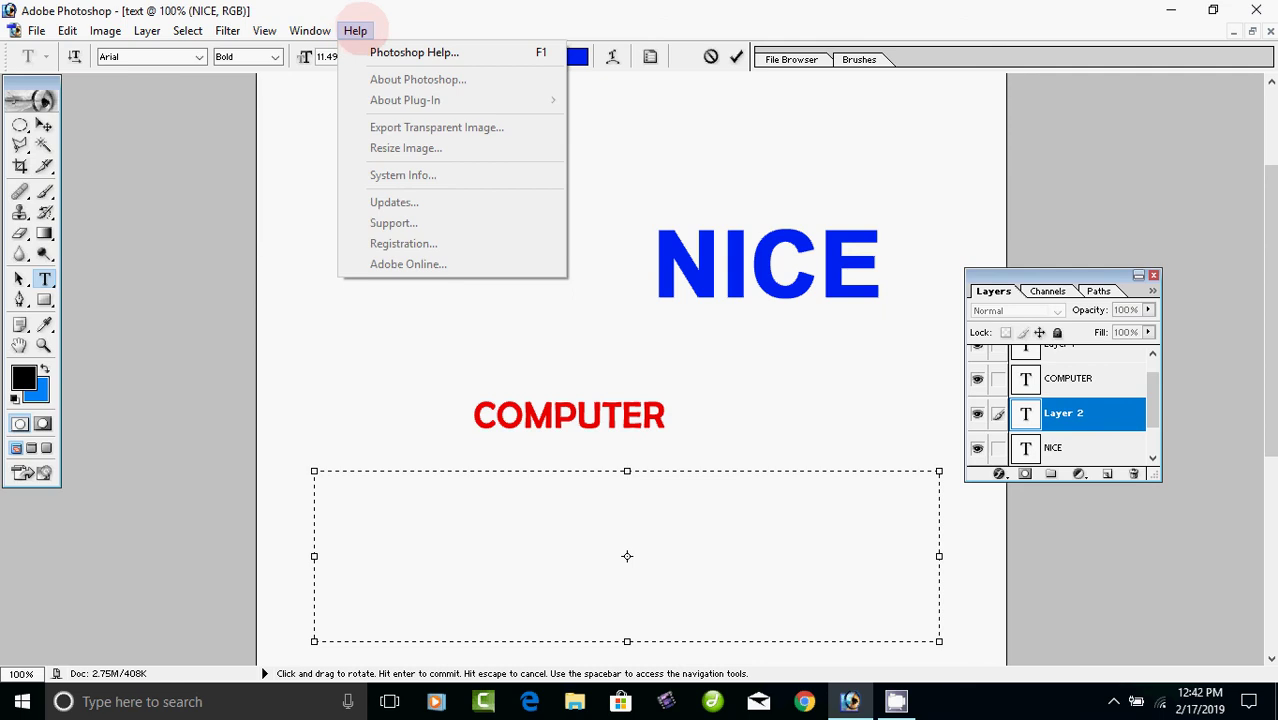
click(398, 53)
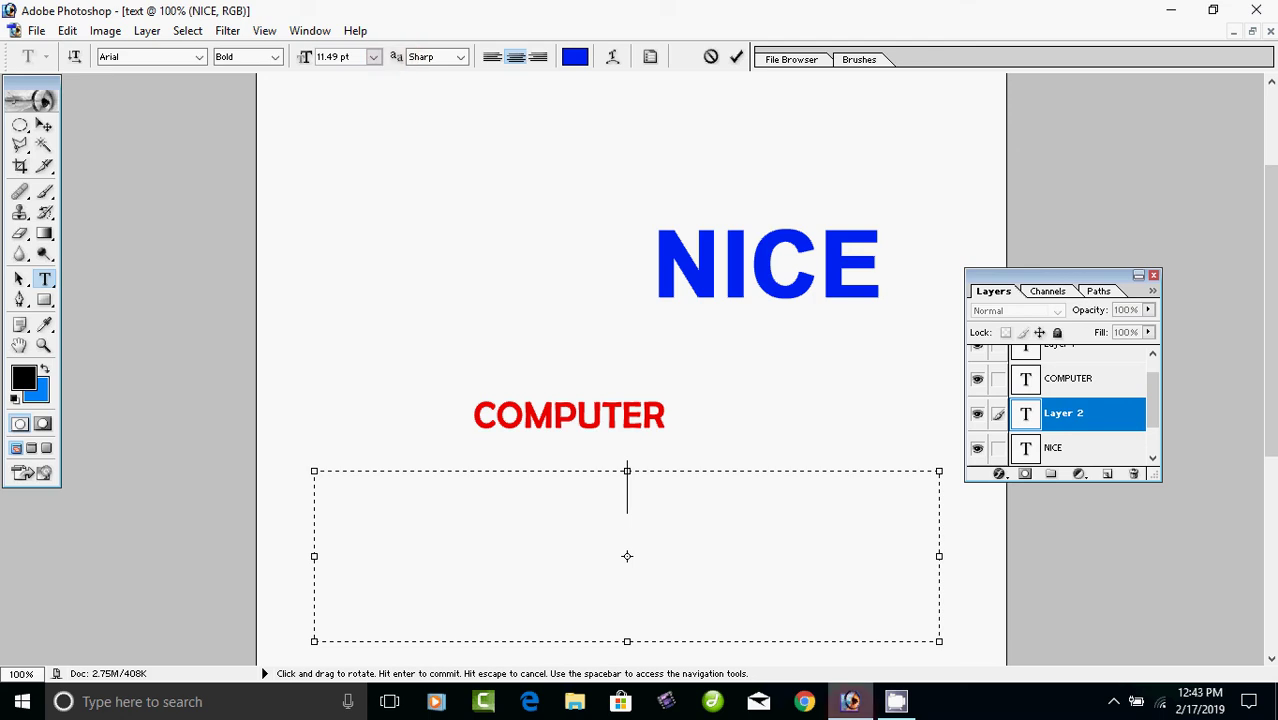
mouse_move(896, 695)
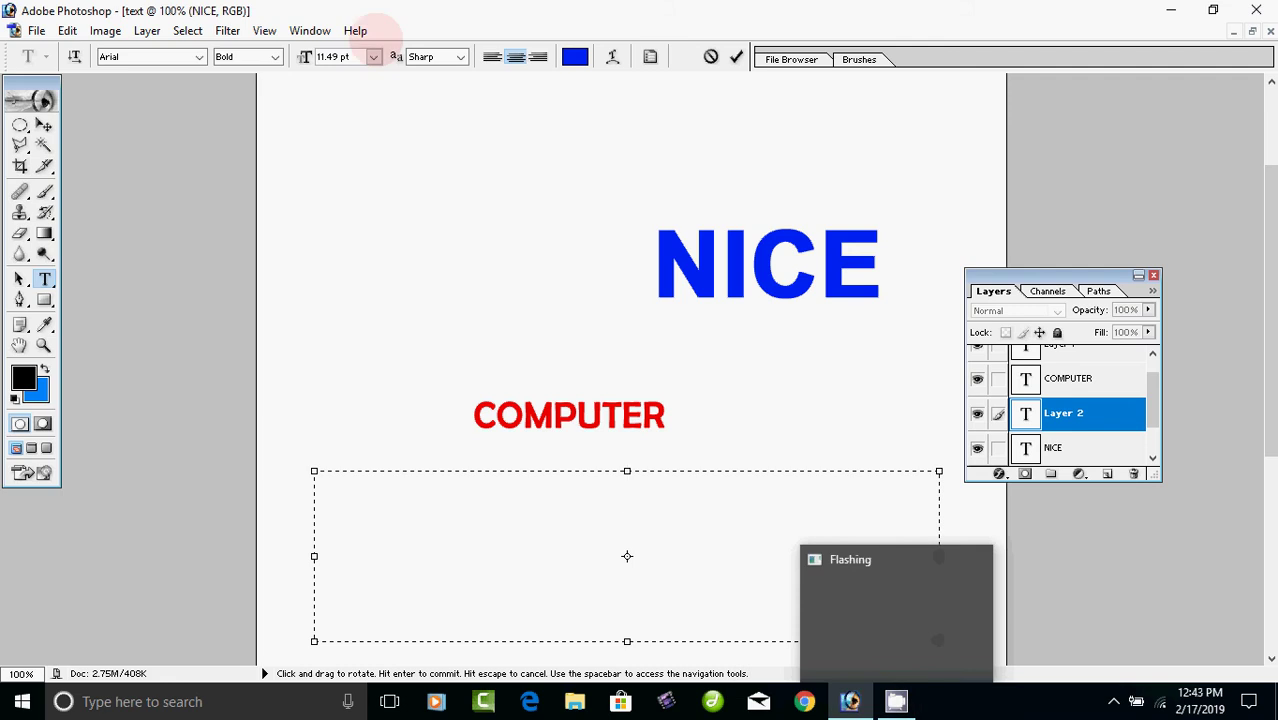
click(355, 30)
click(405, 52)
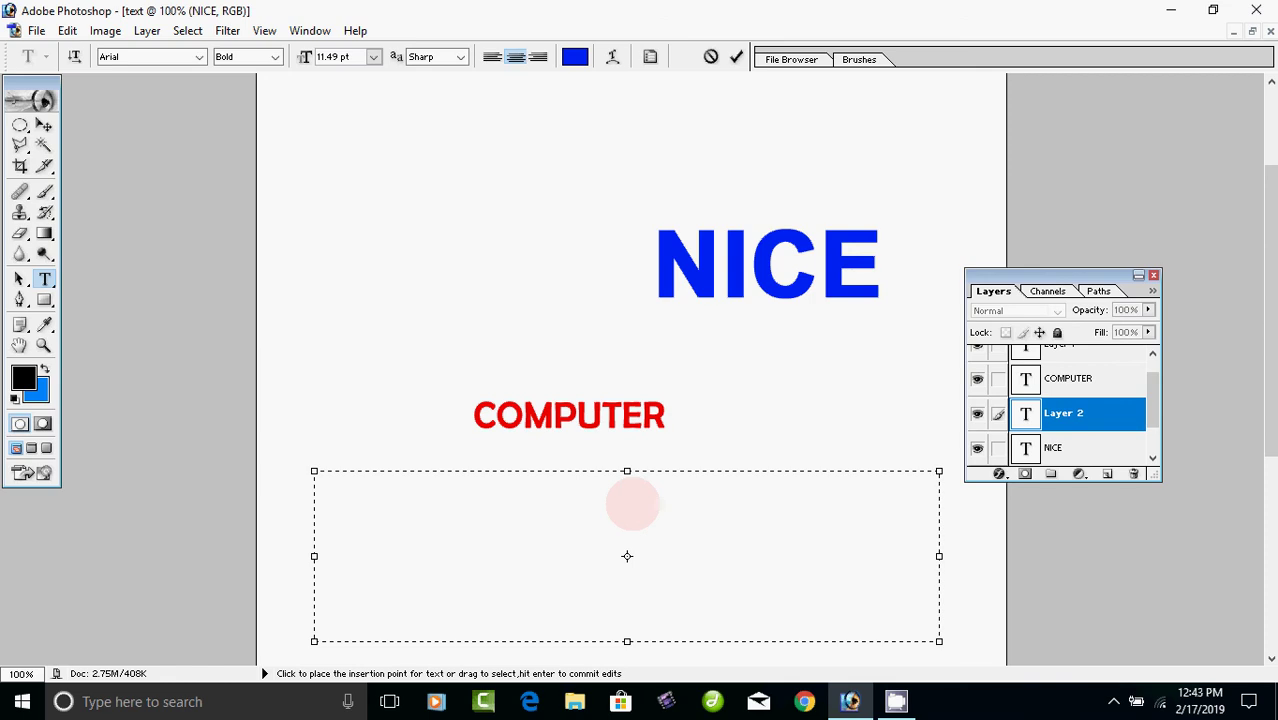
Step: Enter NICE TO LEARN as the first line in the paragraph text box
text(NICE TO )
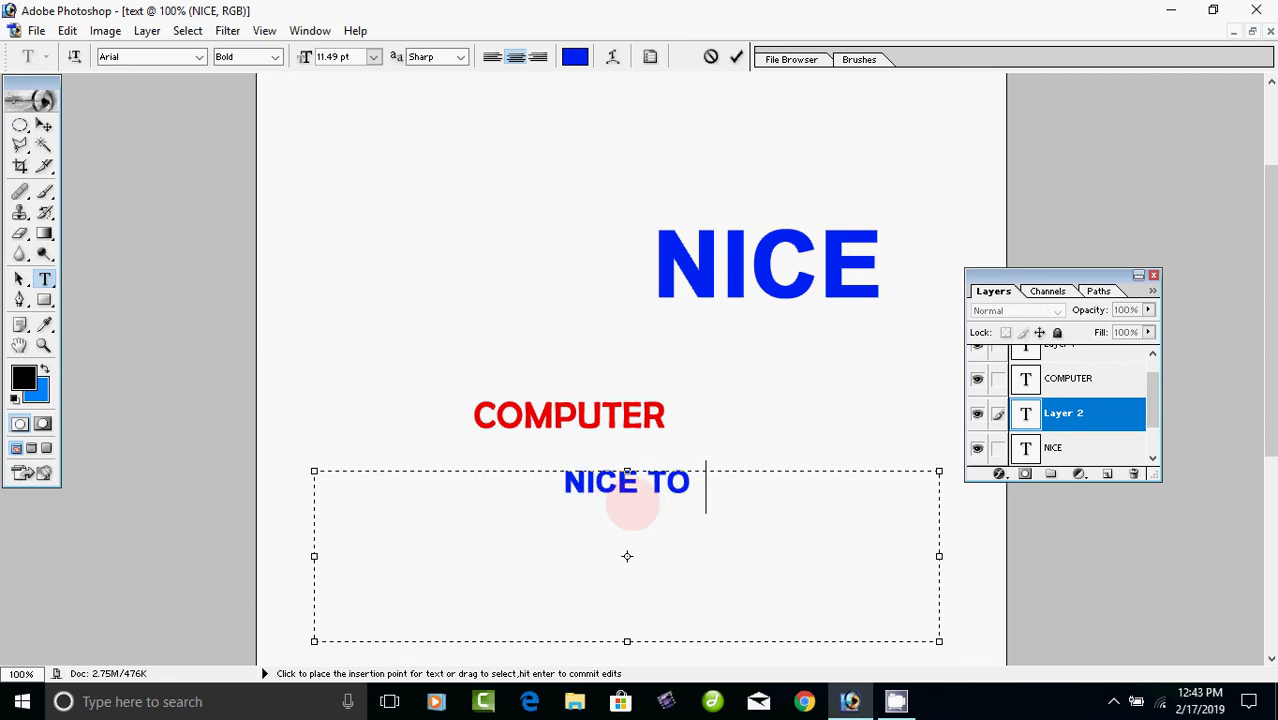
text(C)
key(BackSpace)
text(LEA)
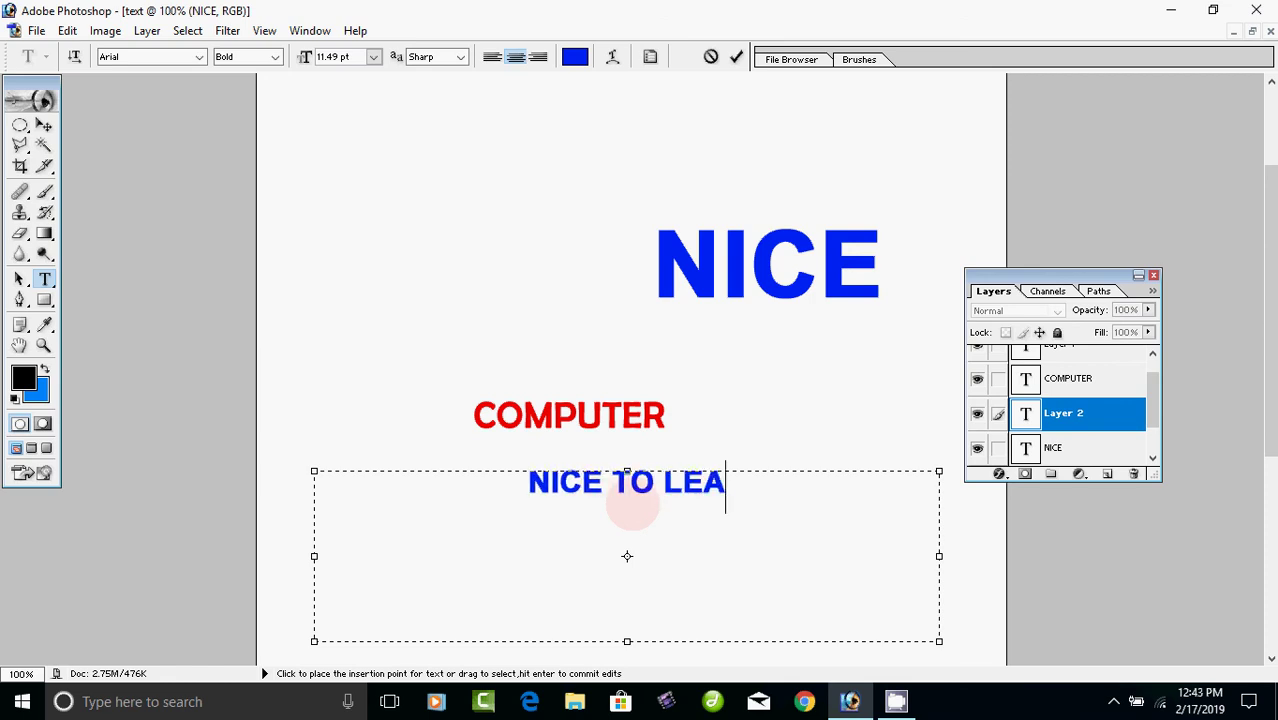
text(RN)
Step: Add COMPUTER EDUCATION as the second line of the paragraph text, correcting the typing errors
key(Return)
text(COO)
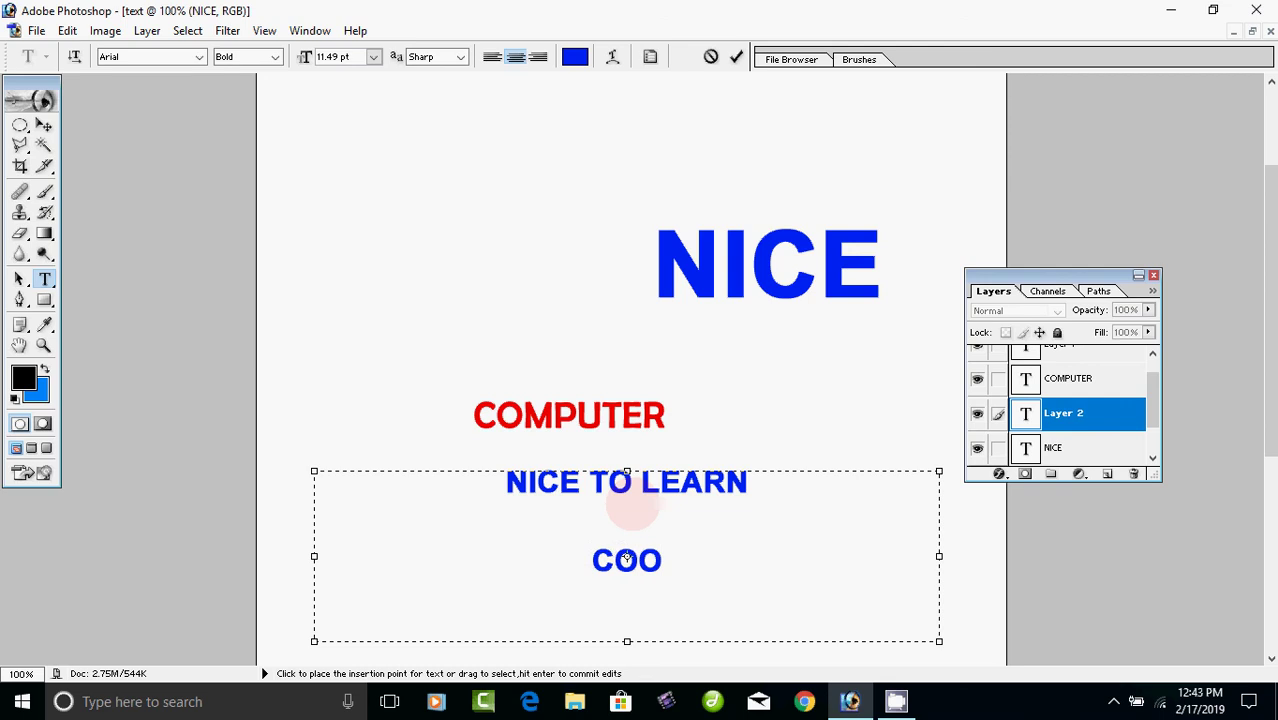
text(MPU)
key(BackSpace)
key(BackSpace)
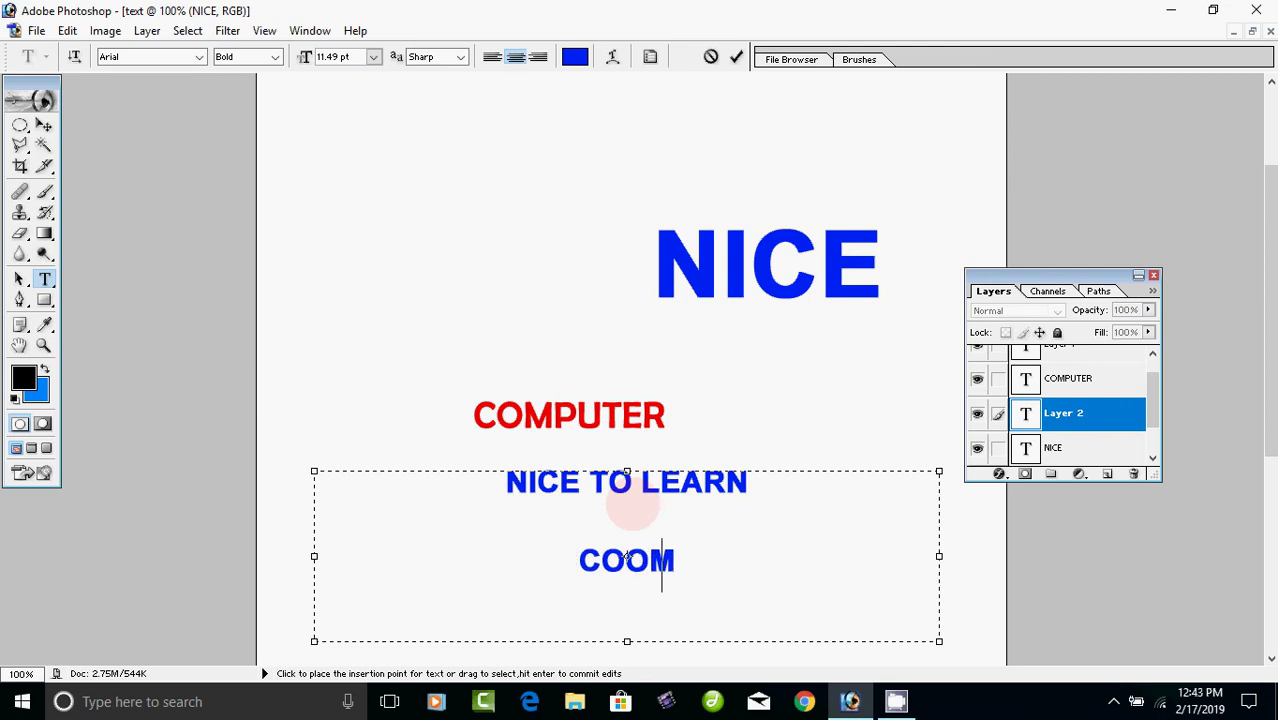
key(BackSpace)
key(BackSpace)
key(BackSpace)
text(OMPUTRT)
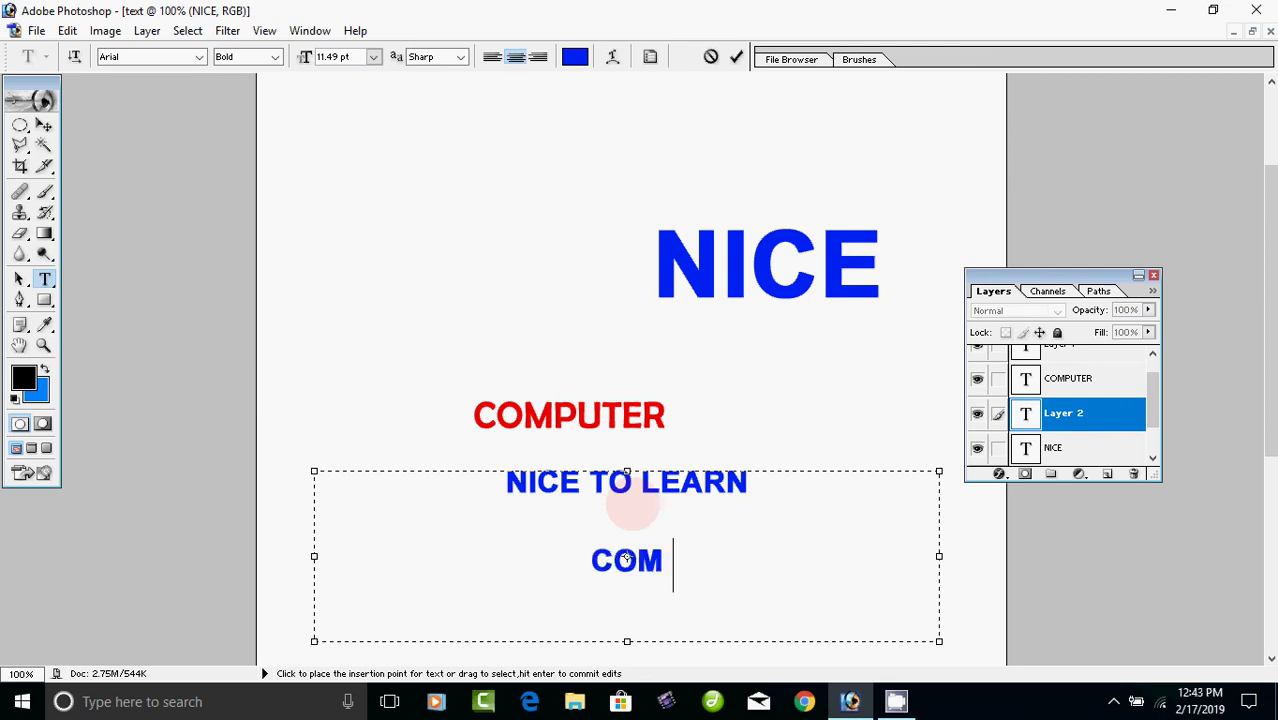
key(BackSpace)
key(BackSpace)
text(ER )
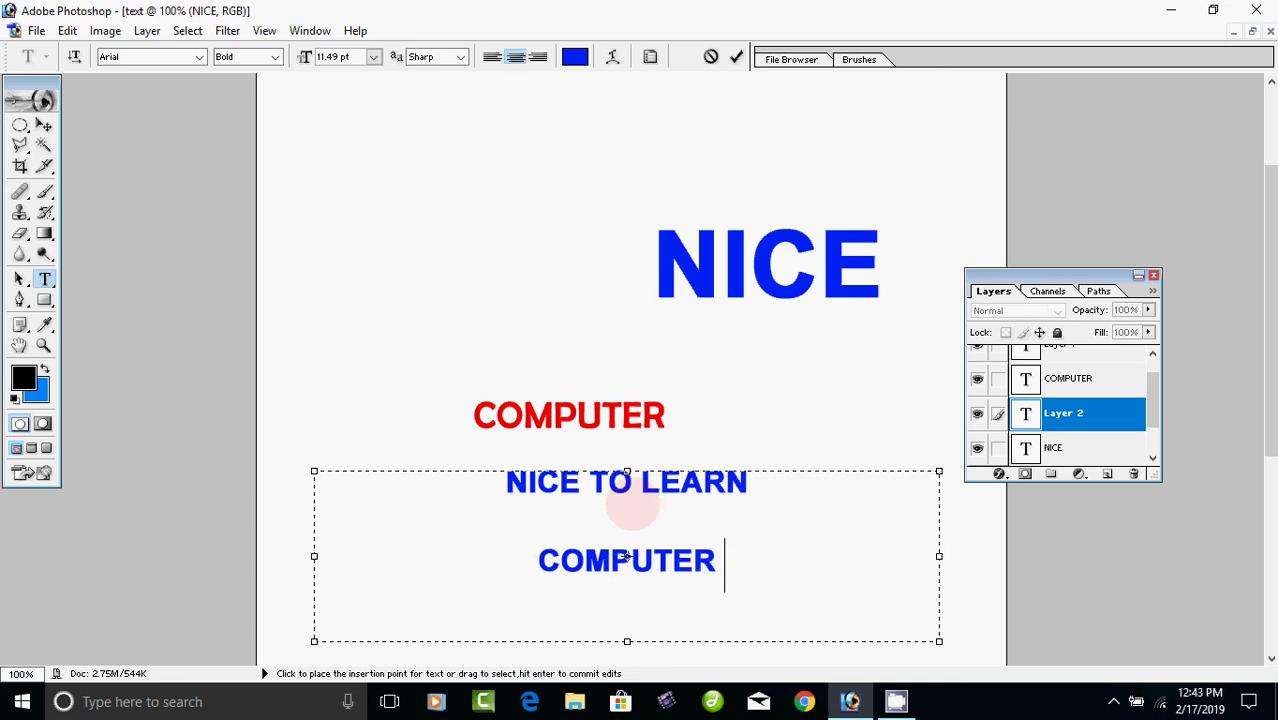
text(EDUCATION)
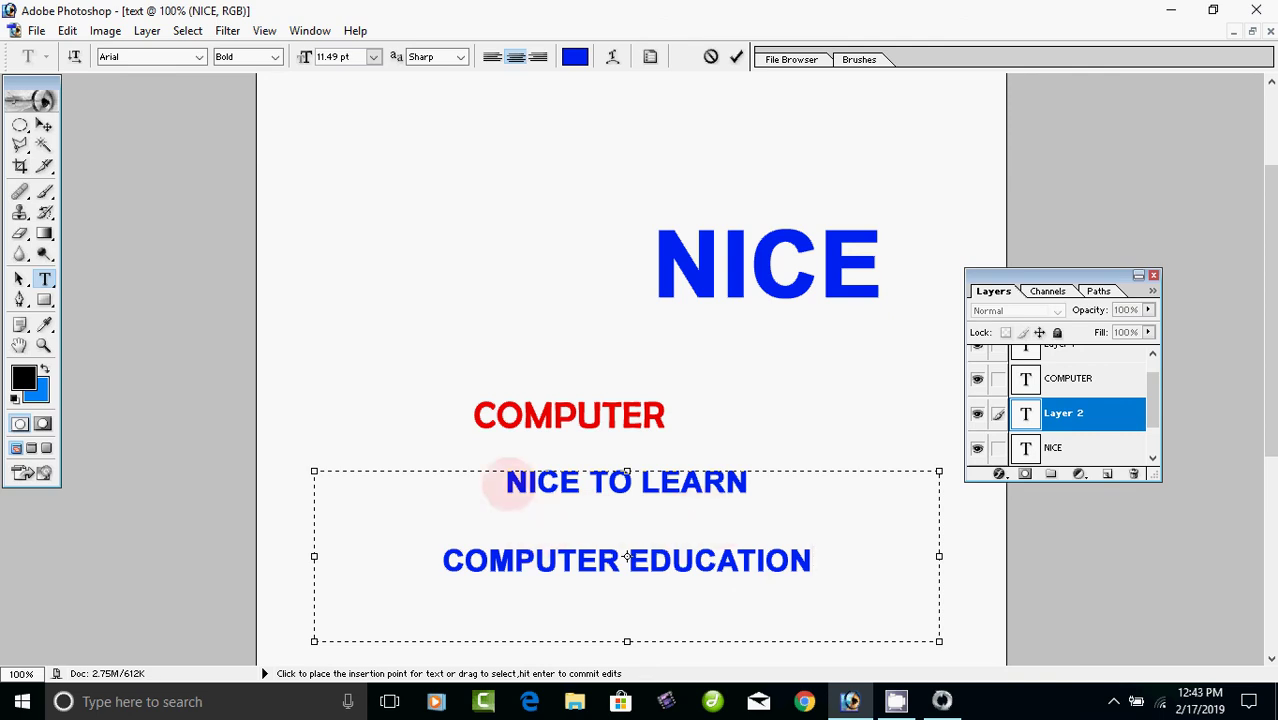
Step: Select both lines of the paragraph text, show the Character palette and set the leading to 14 pt
click(500, 483)
drag(500, 483, 856, 571)
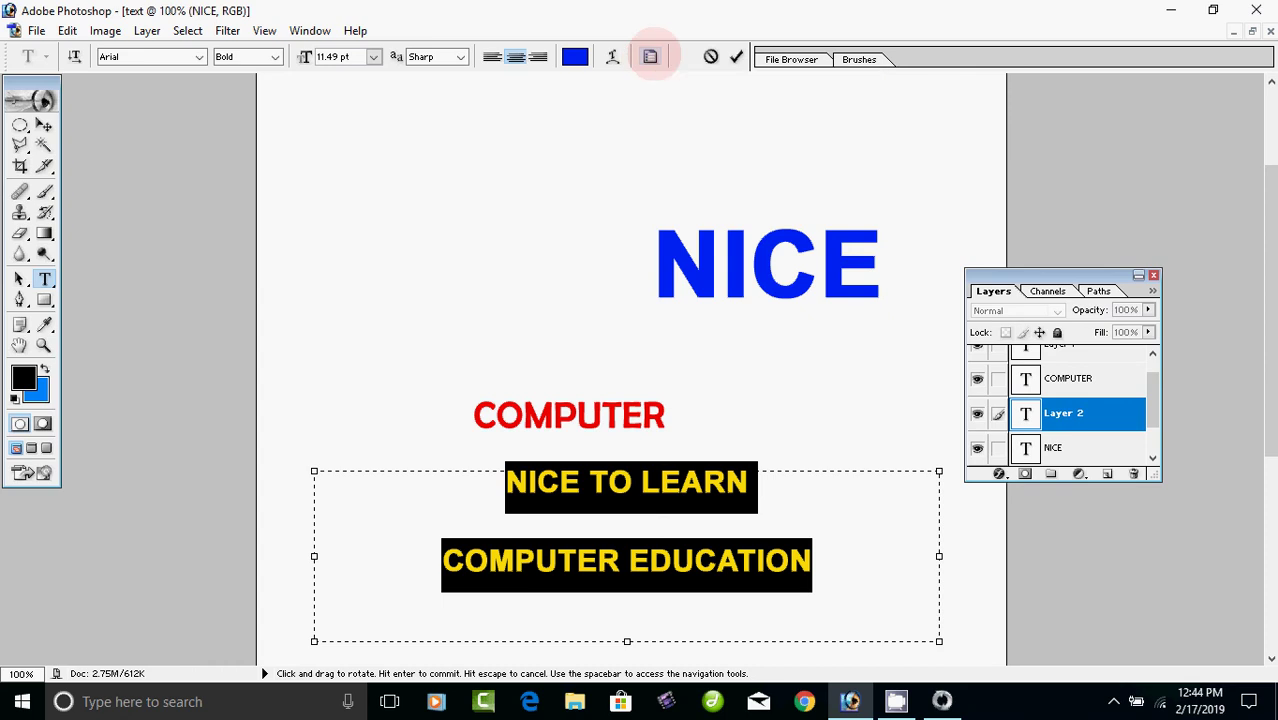
click(650, 57)
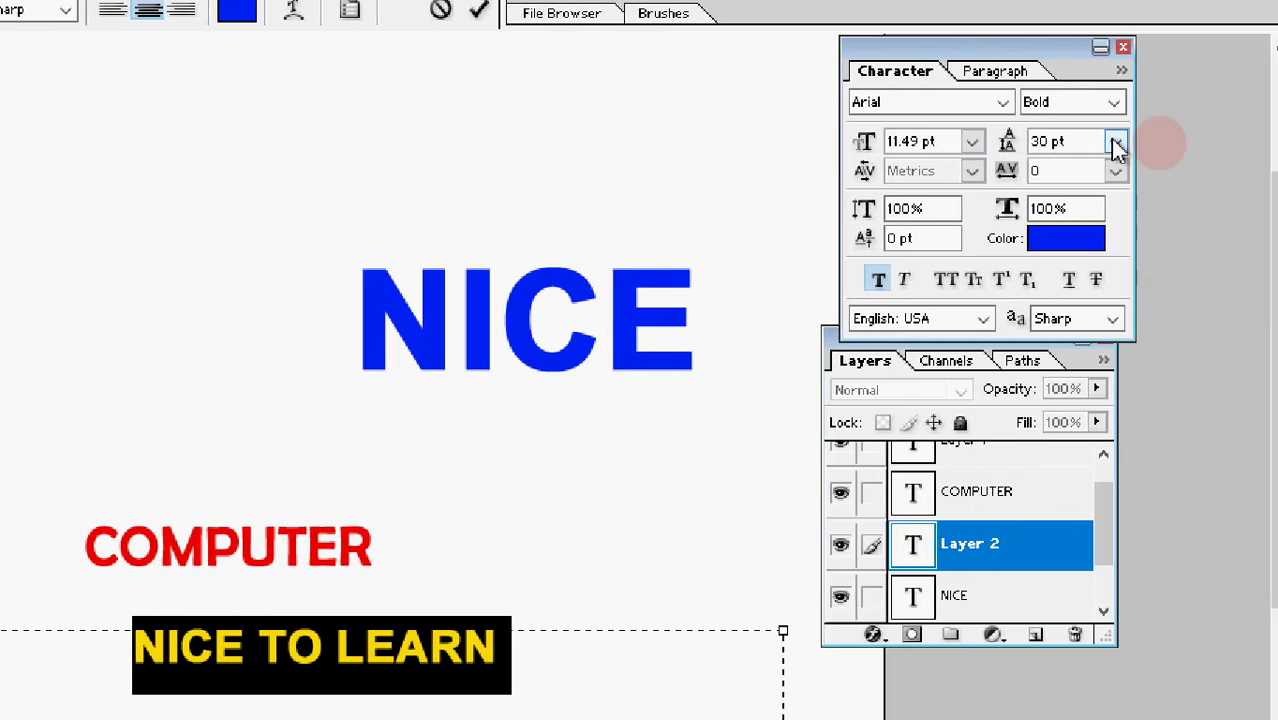
click(1151, 142)
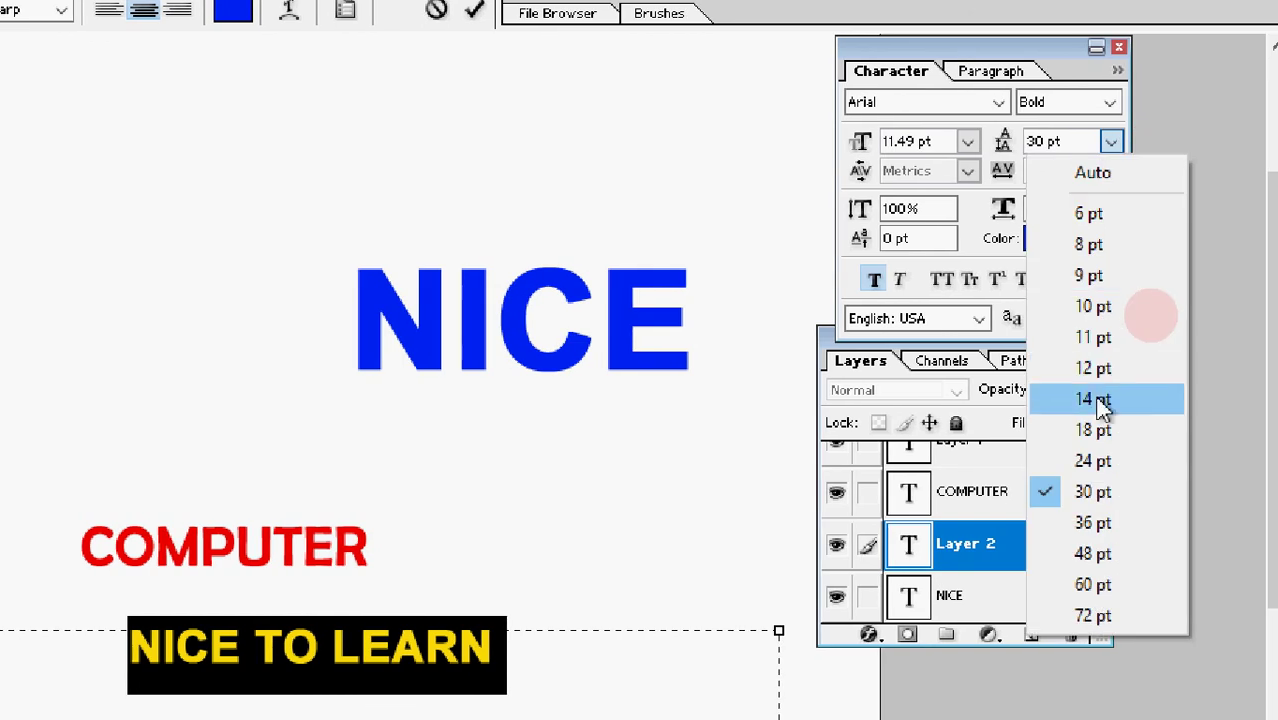
click(1100, 400)
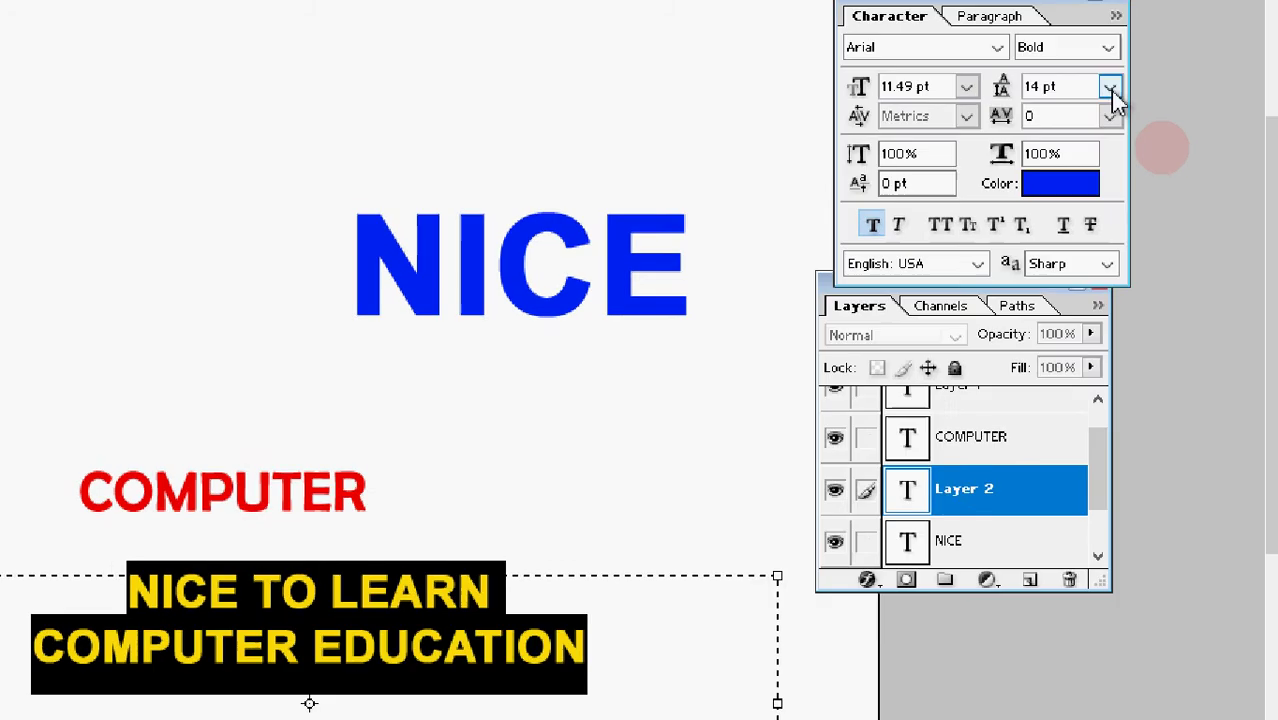
Step: Try a leading of 48 pt on the two selected lines and set it to 12 pt
click(1110, 50)
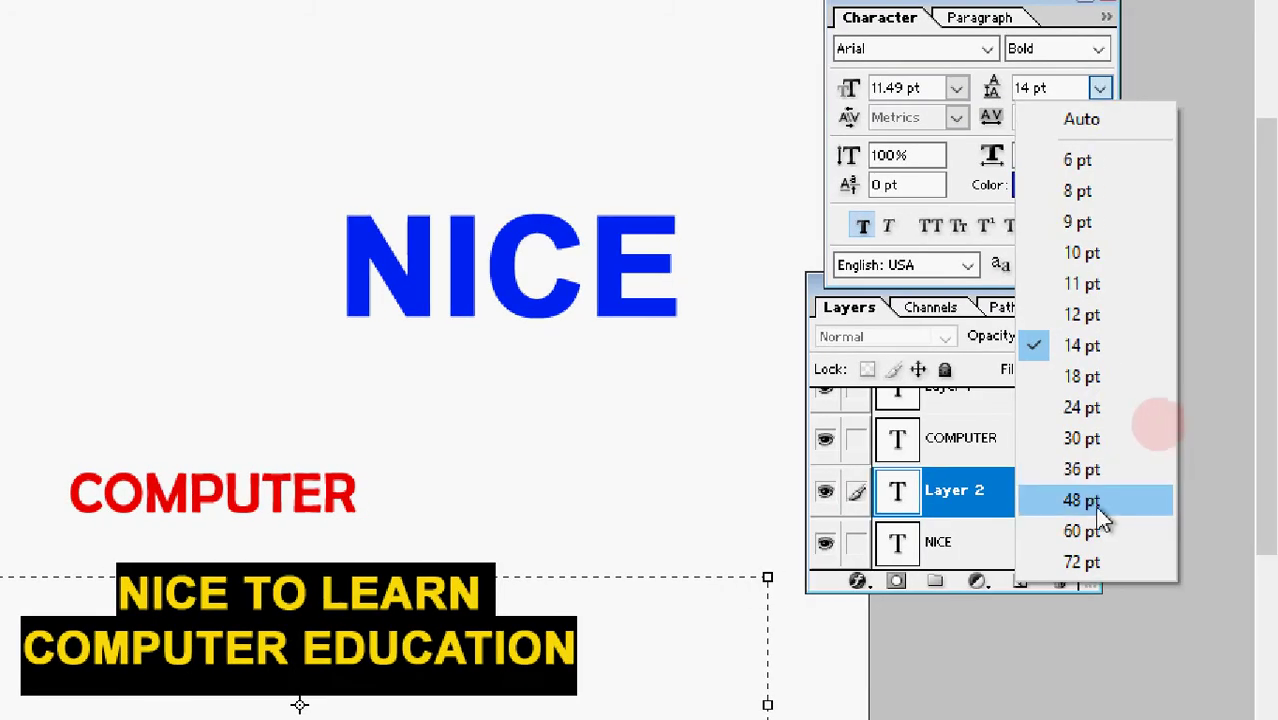
click(1107, 506)
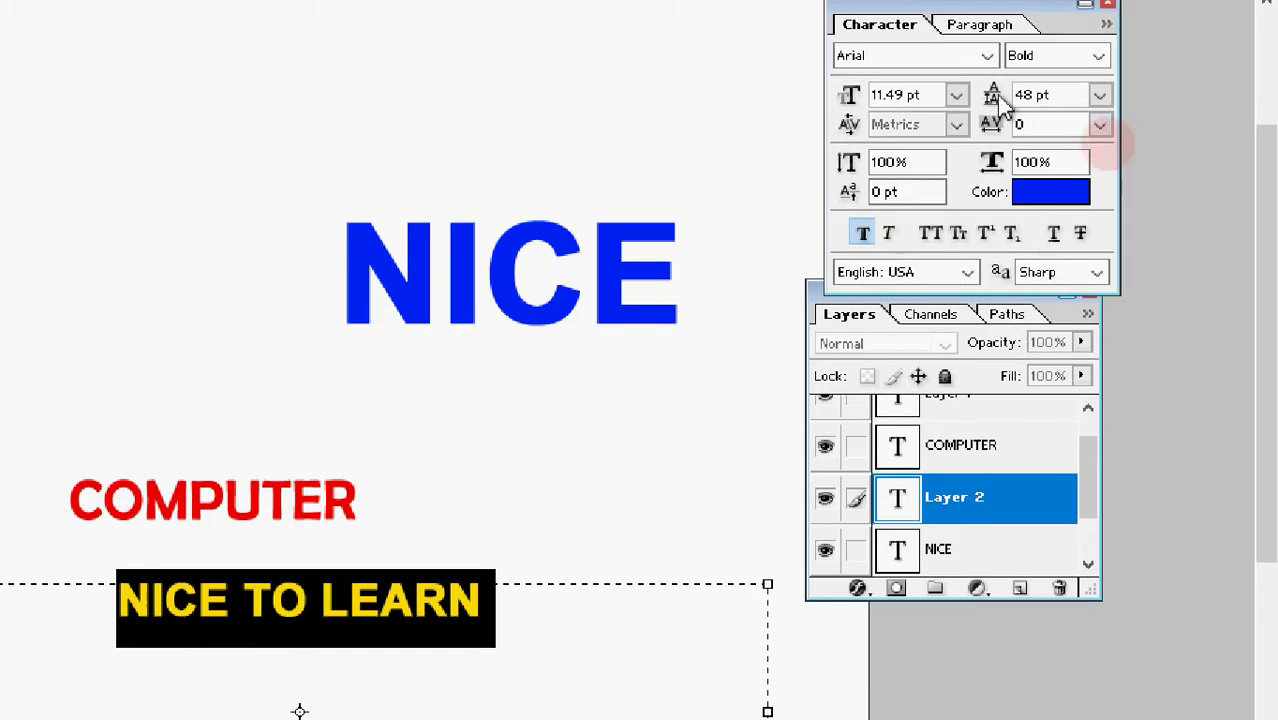
click(1099, 102)
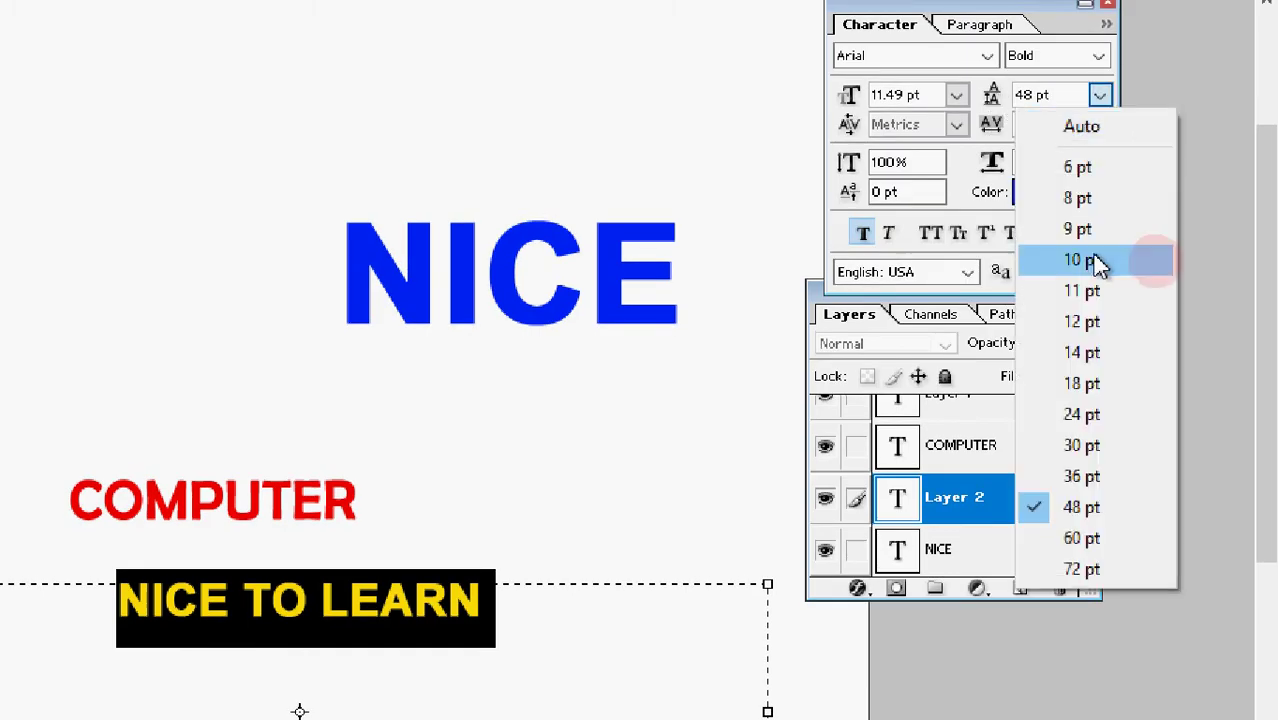
click(1090, 320)
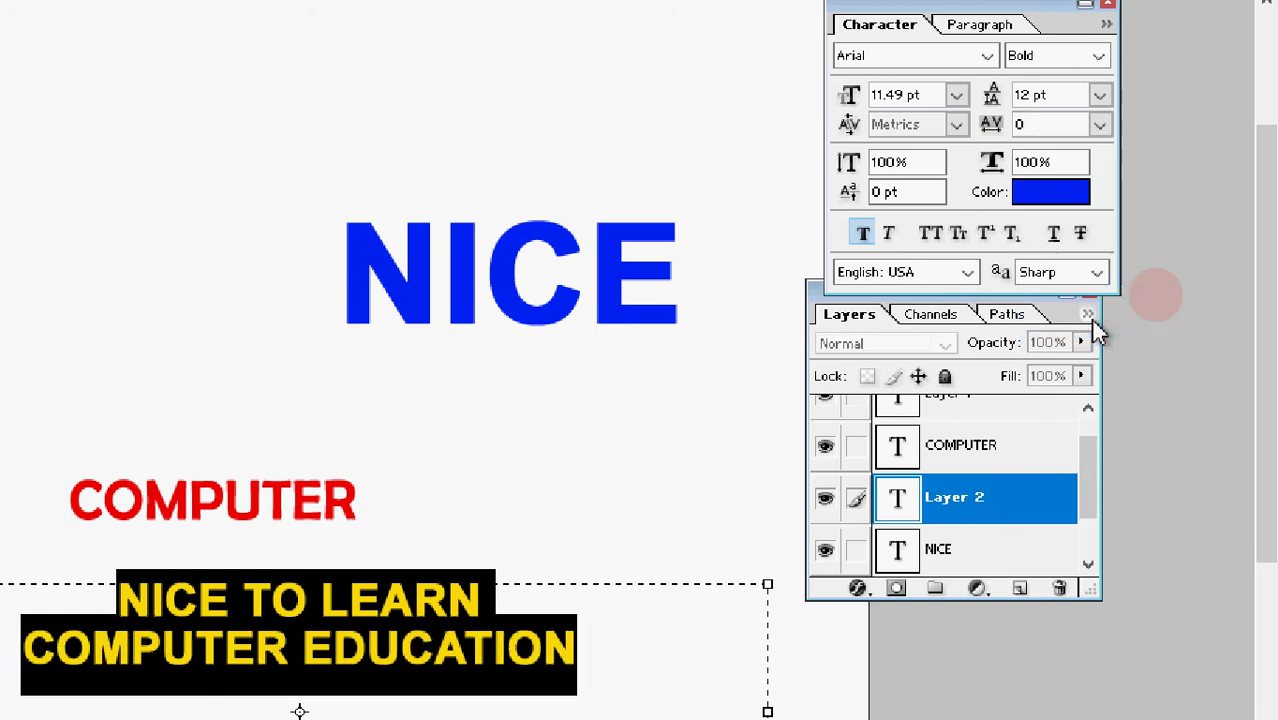
Step: Deselect the paragraph text, finish editing it and move it slightly down and left on the canvas with the Move tool
click(551, 596)
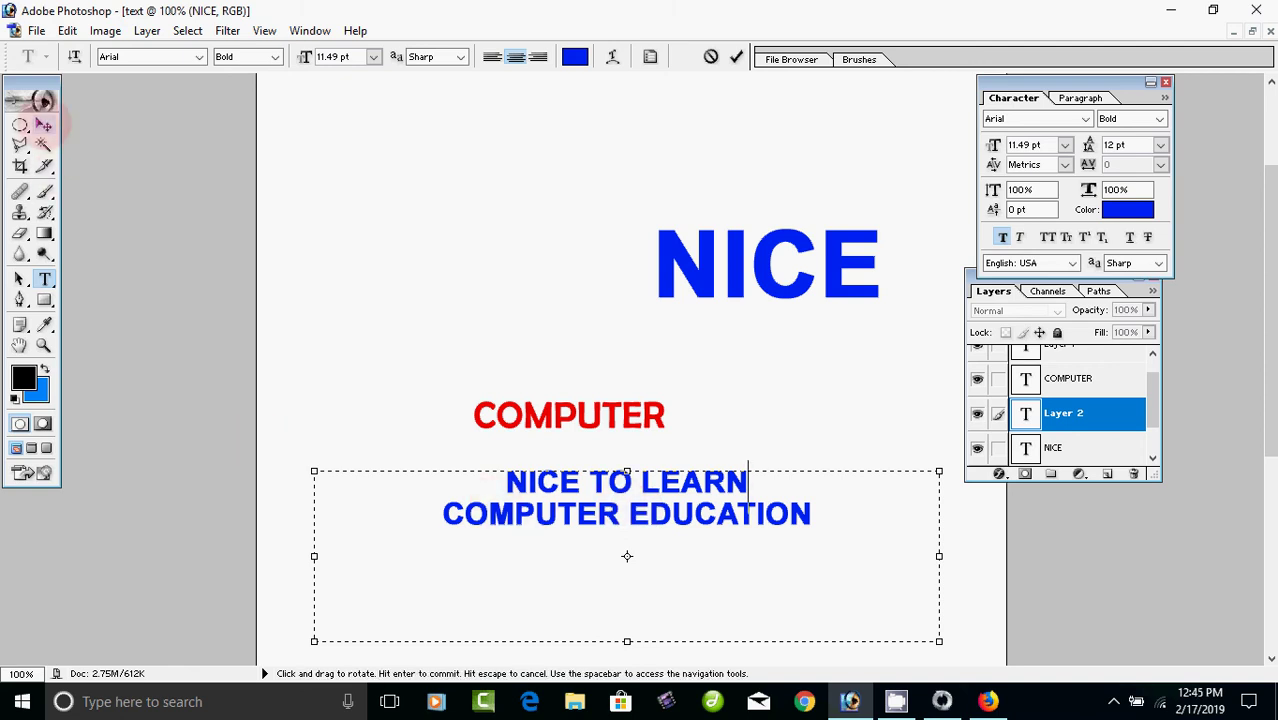
click(44, 125)
drag(499, 480, 593, 585)
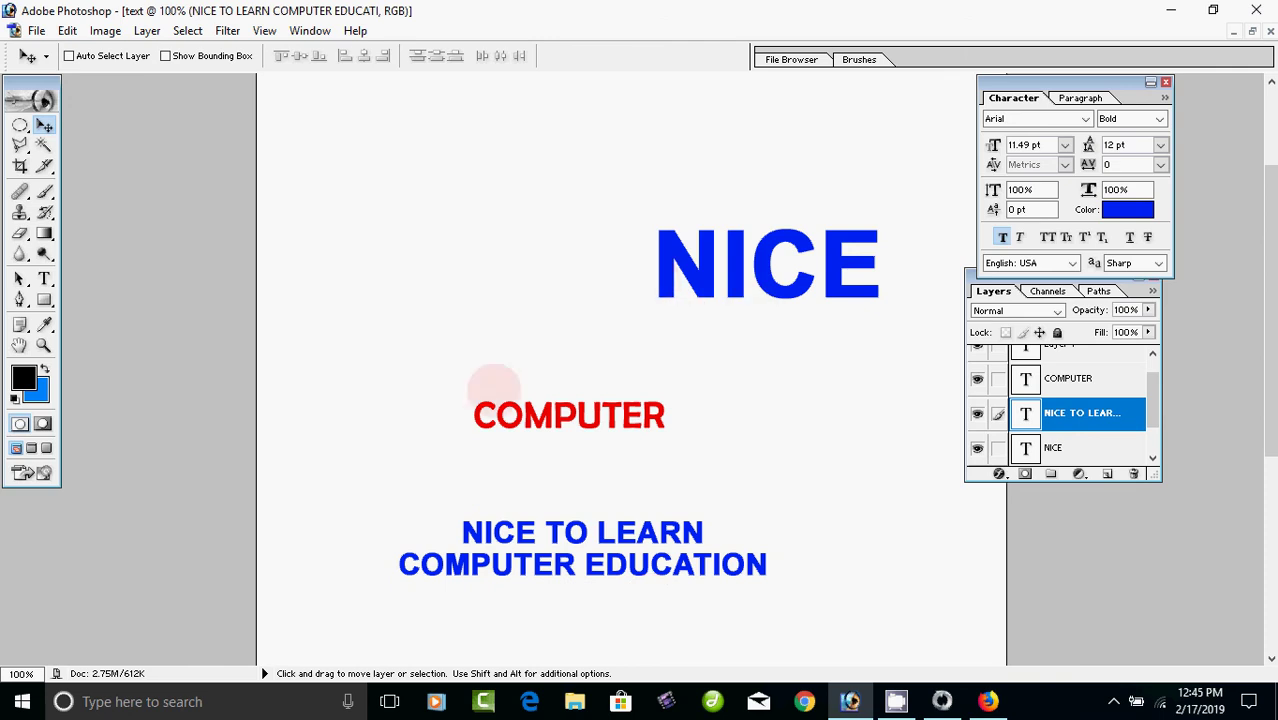
Step: Start a new point text in the empty area left of NICE and move the Character palette clear of the Layers palette
click(44, 279)
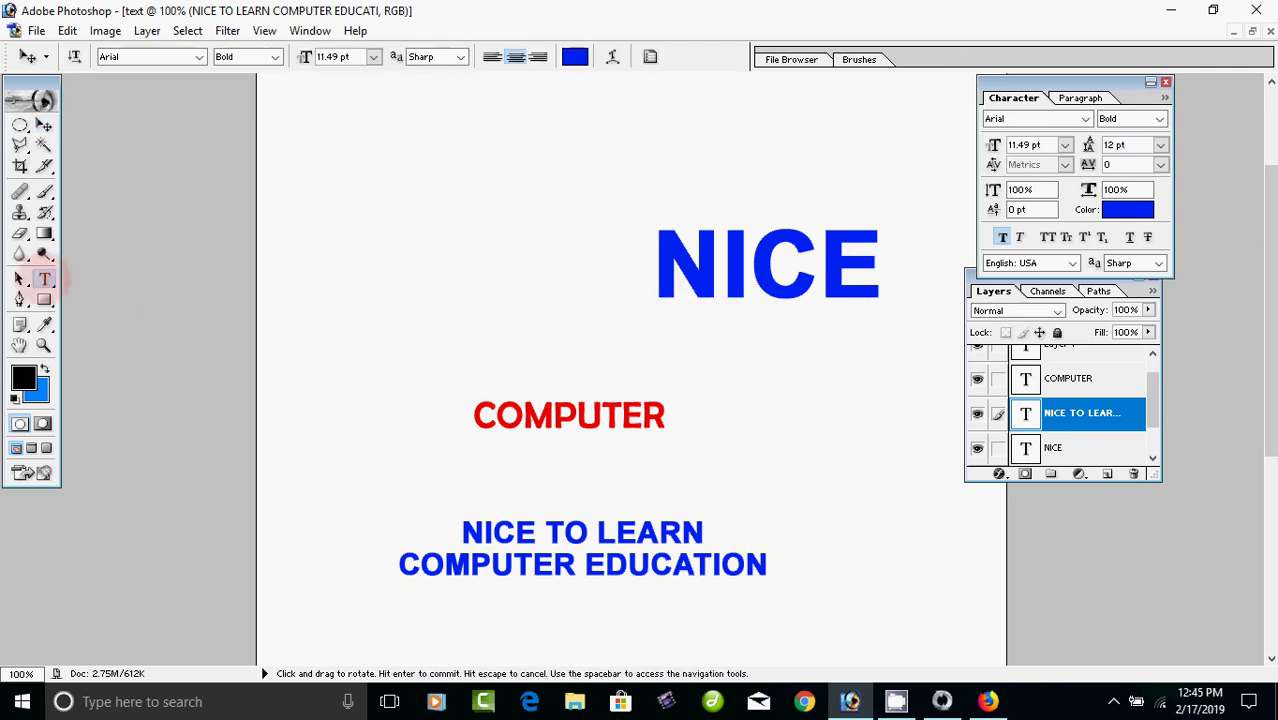
drag(44, 279, 319, 254)
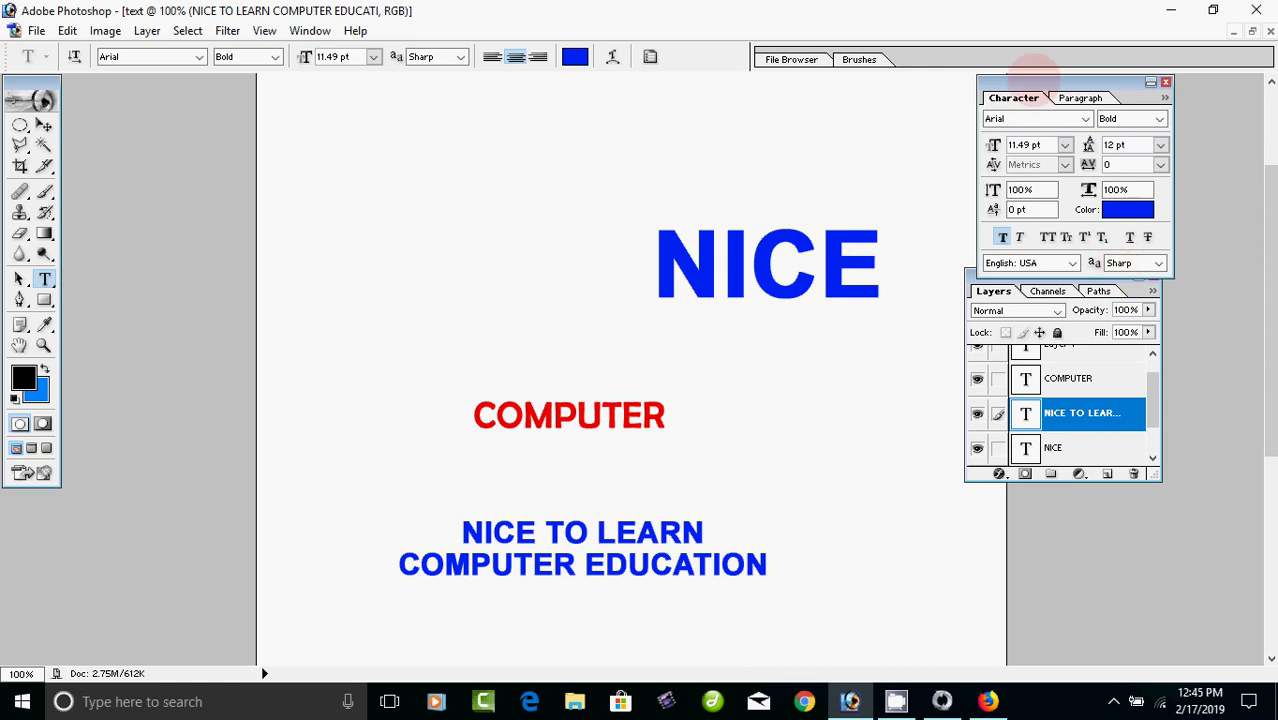
click(966, 118)
drag(1064, 84, 1004, 74)
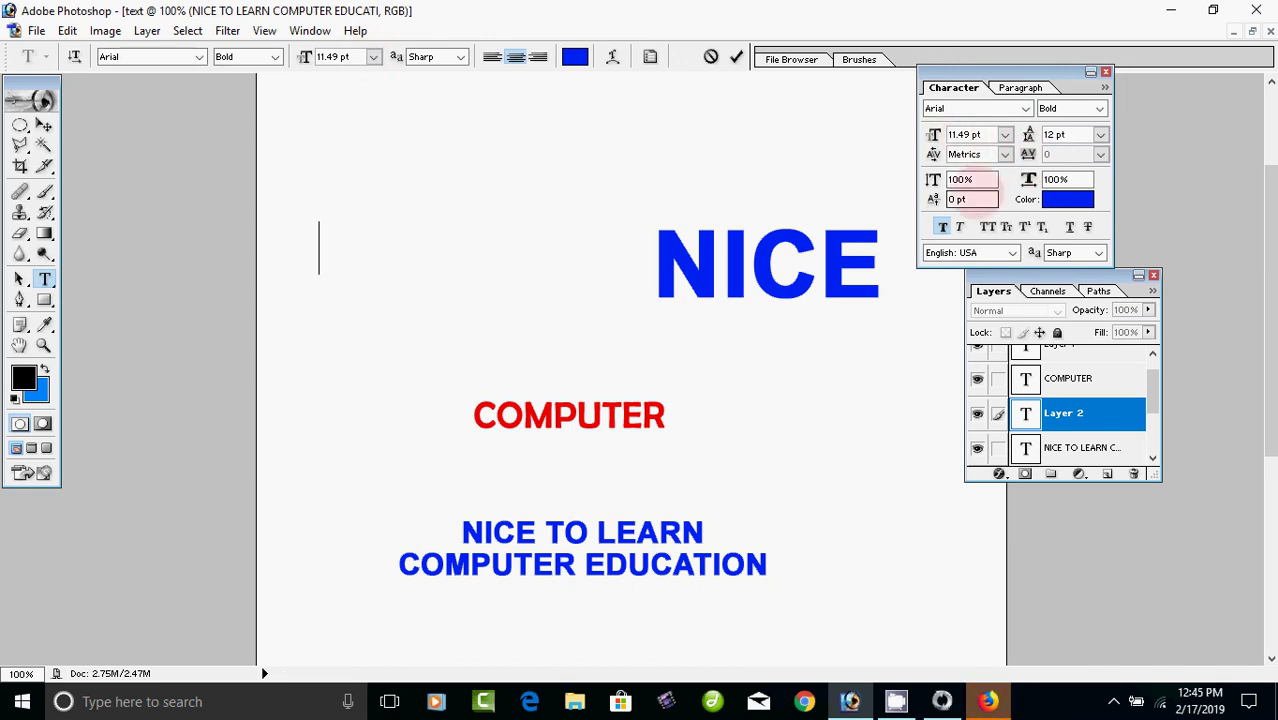
drag(1098, 70, 1158, 57)
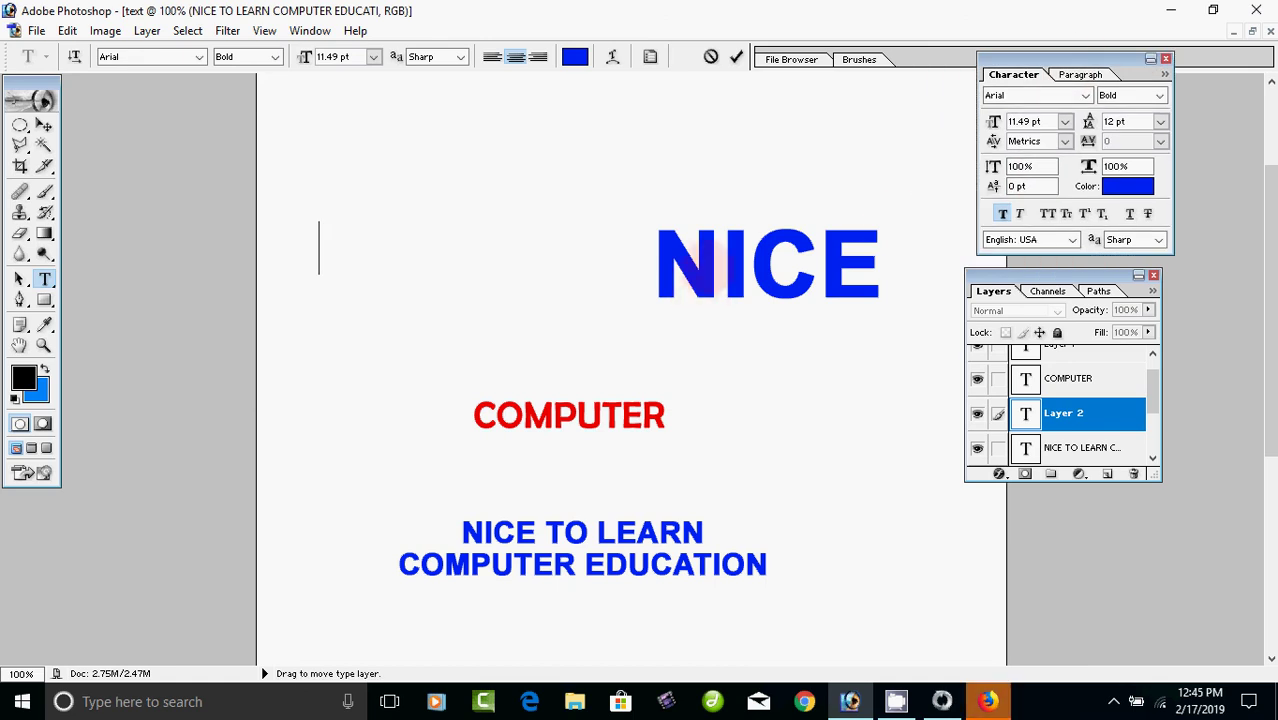
Step: Pick the NICE layer on the canvas with the Move tool and move it up and left above COMPUTER
right_click(703, 279)
click(177, 265)
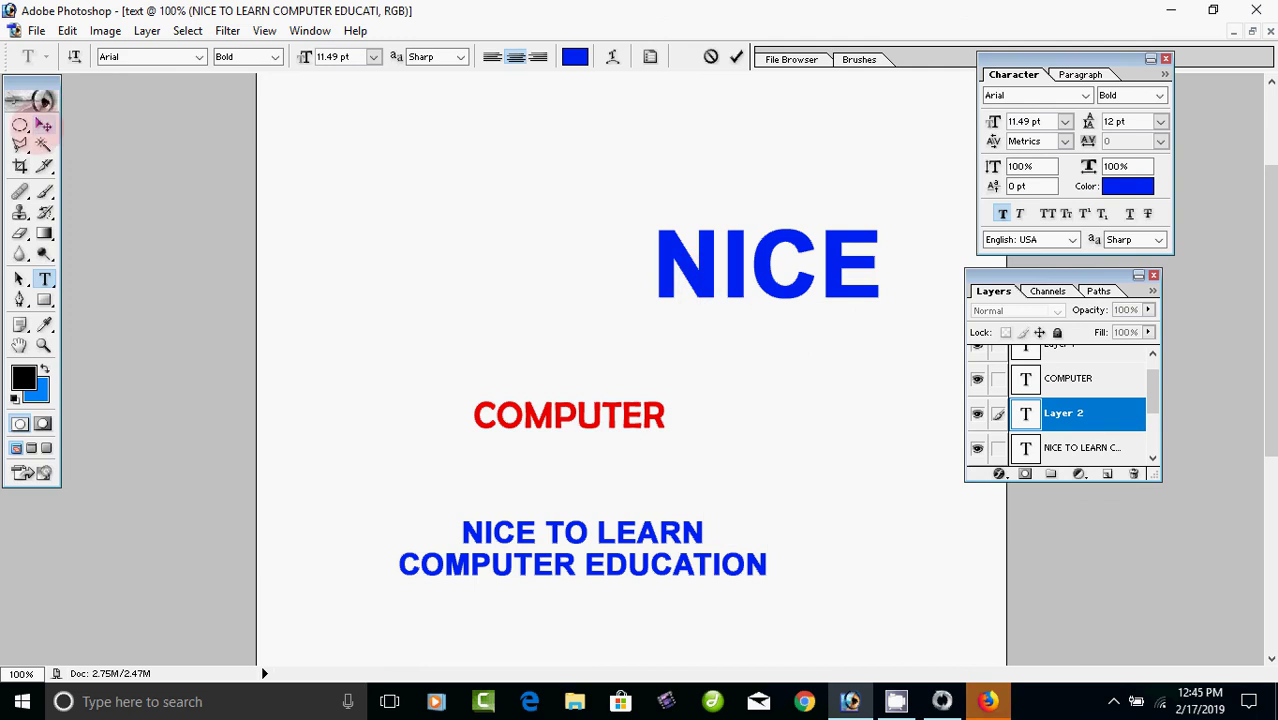
click(44, 124)
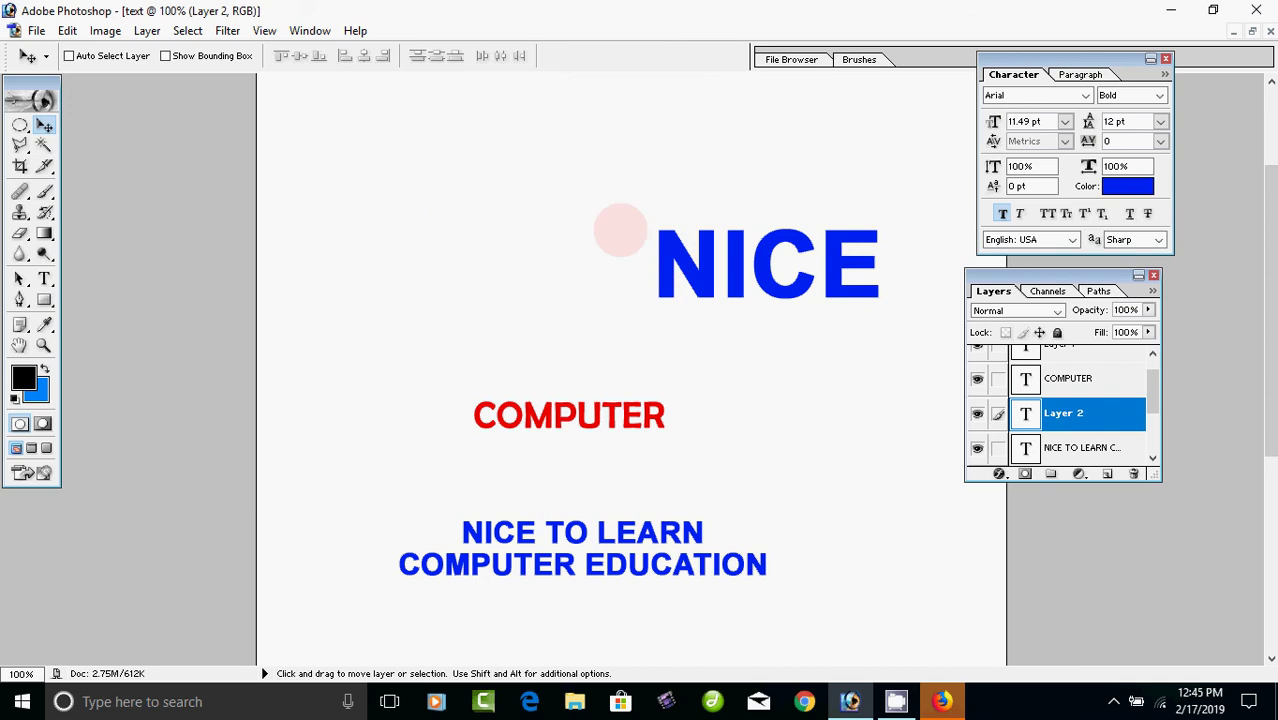
right_click(675, 250)
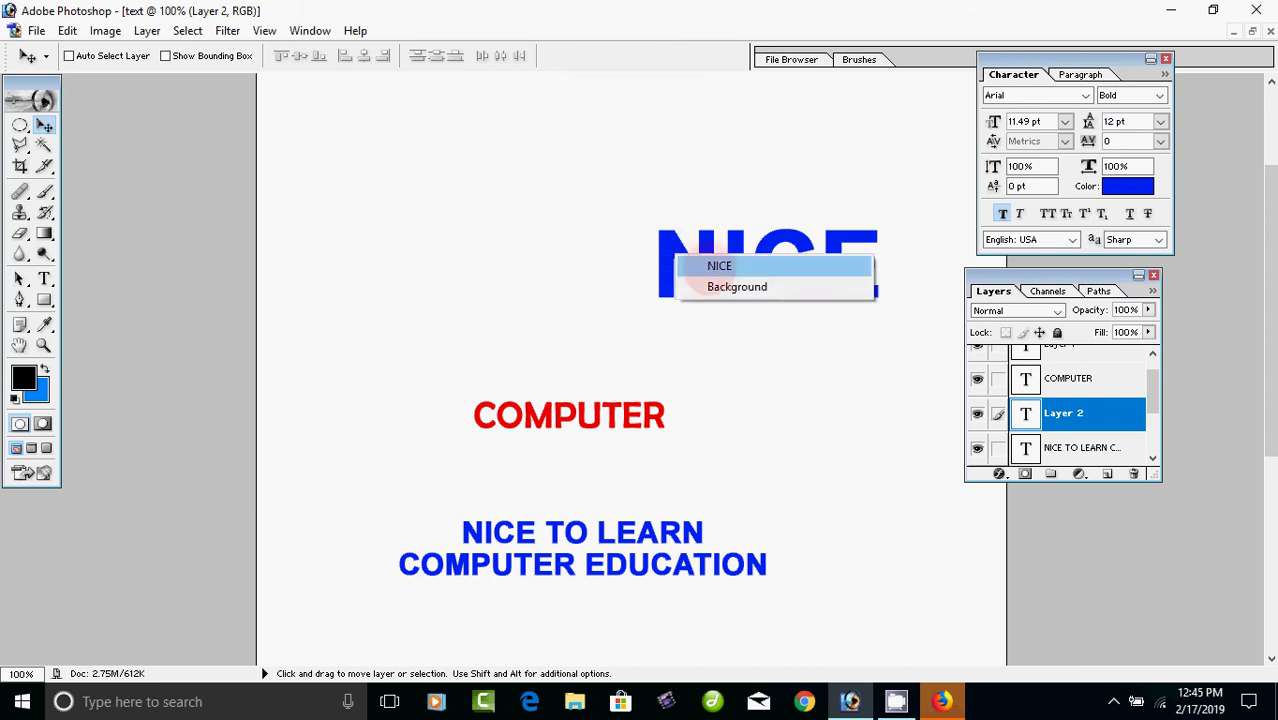
click(715, 262)
drag(715, 262, 452, 170)
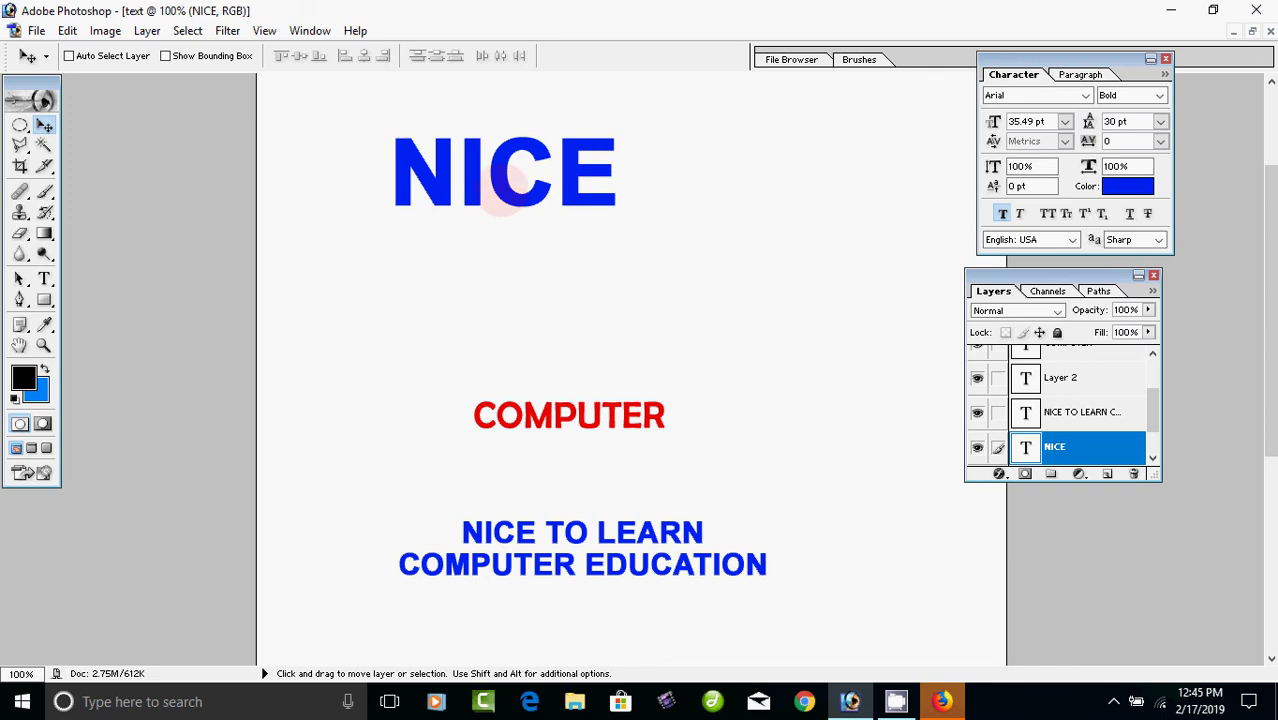
Step: Try a horizontal scale of 200% on the NICE text and set it back to 100%
click(44, 279)
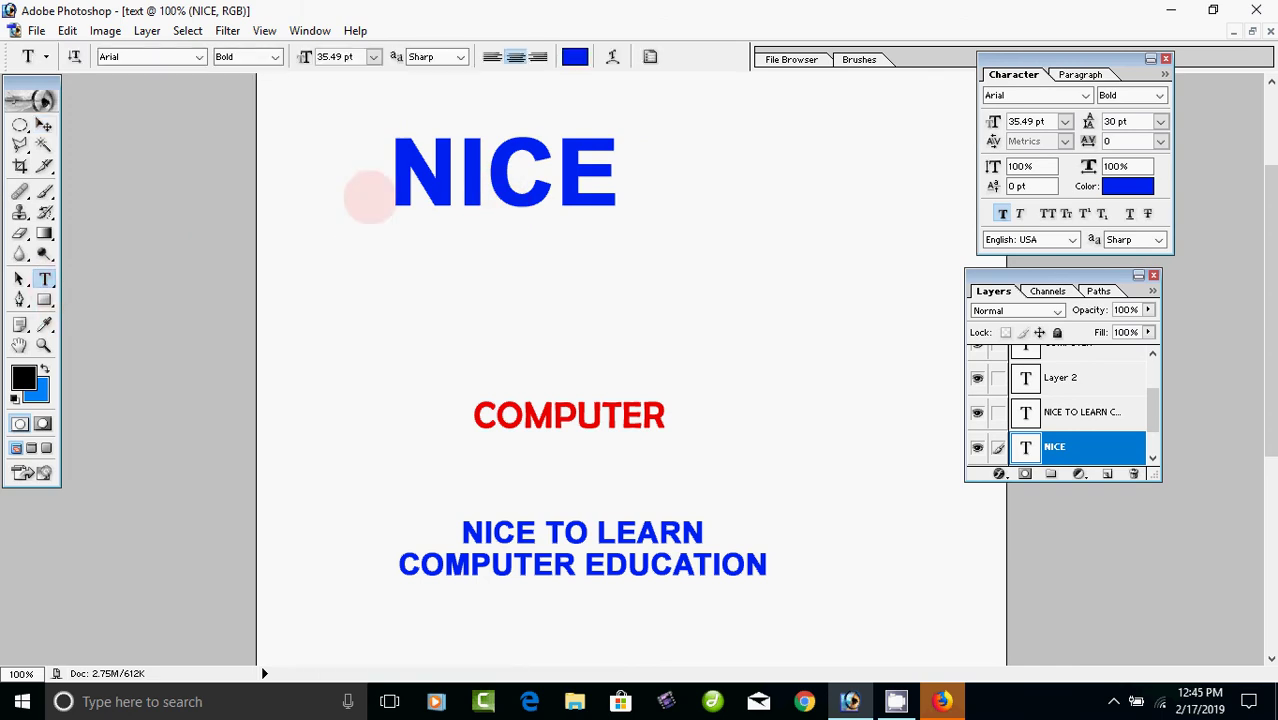
drag(383, 183, 653, 185)
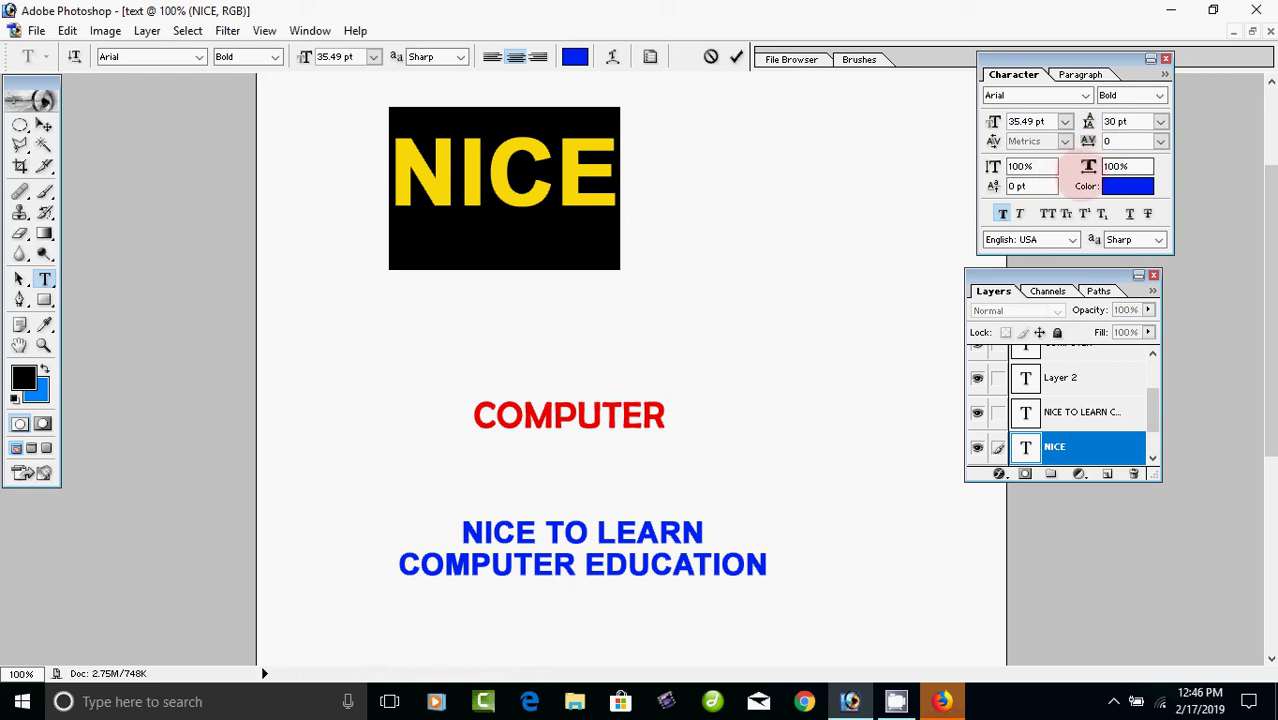
click(1127, 166)
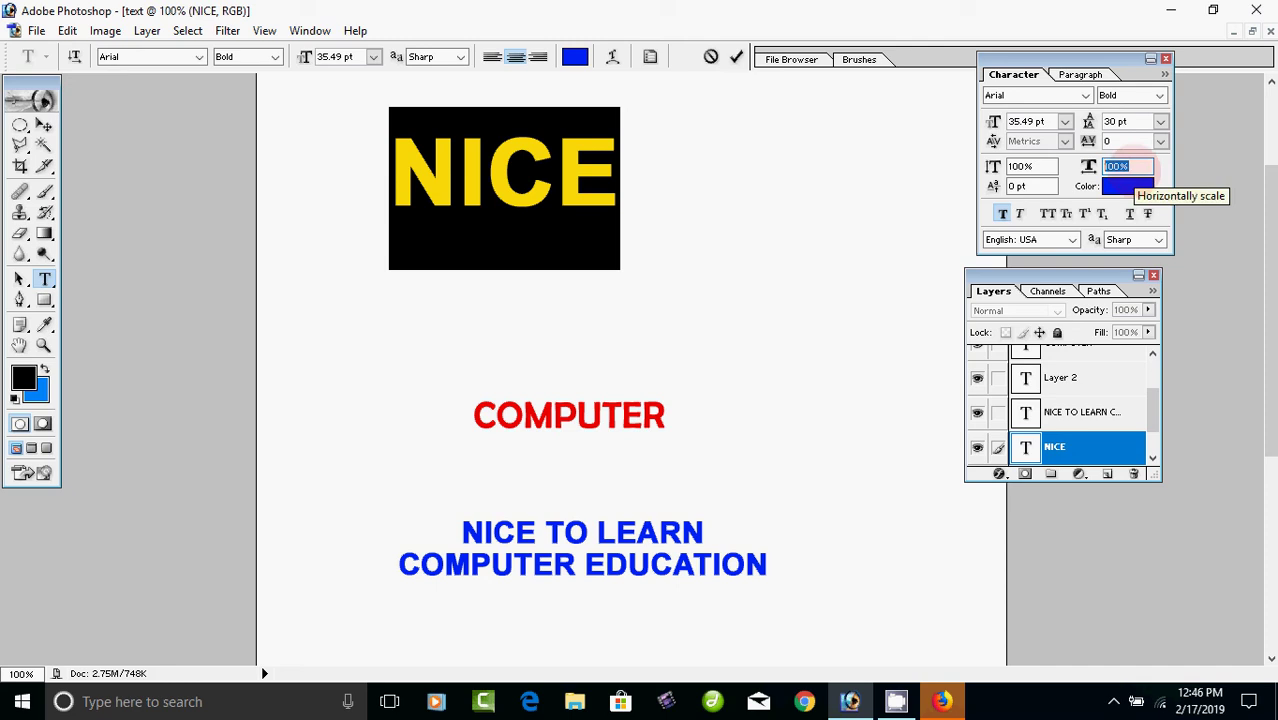
text(200)
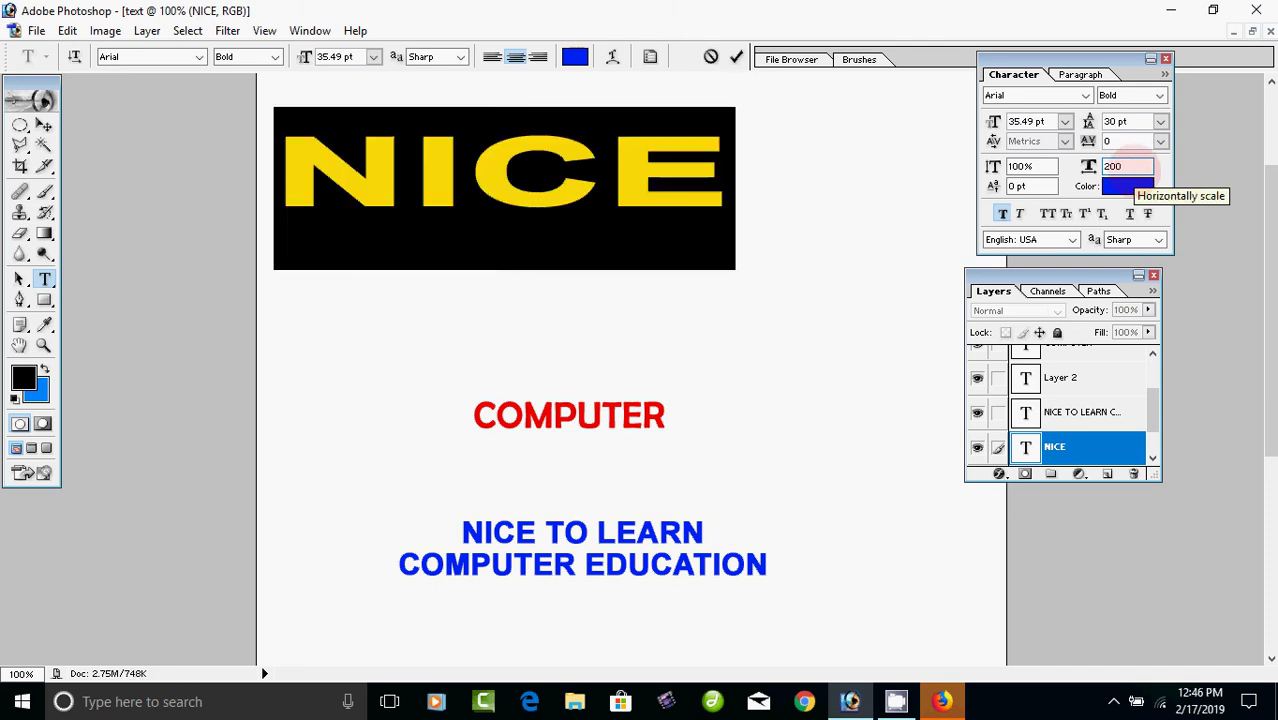
key(Return)
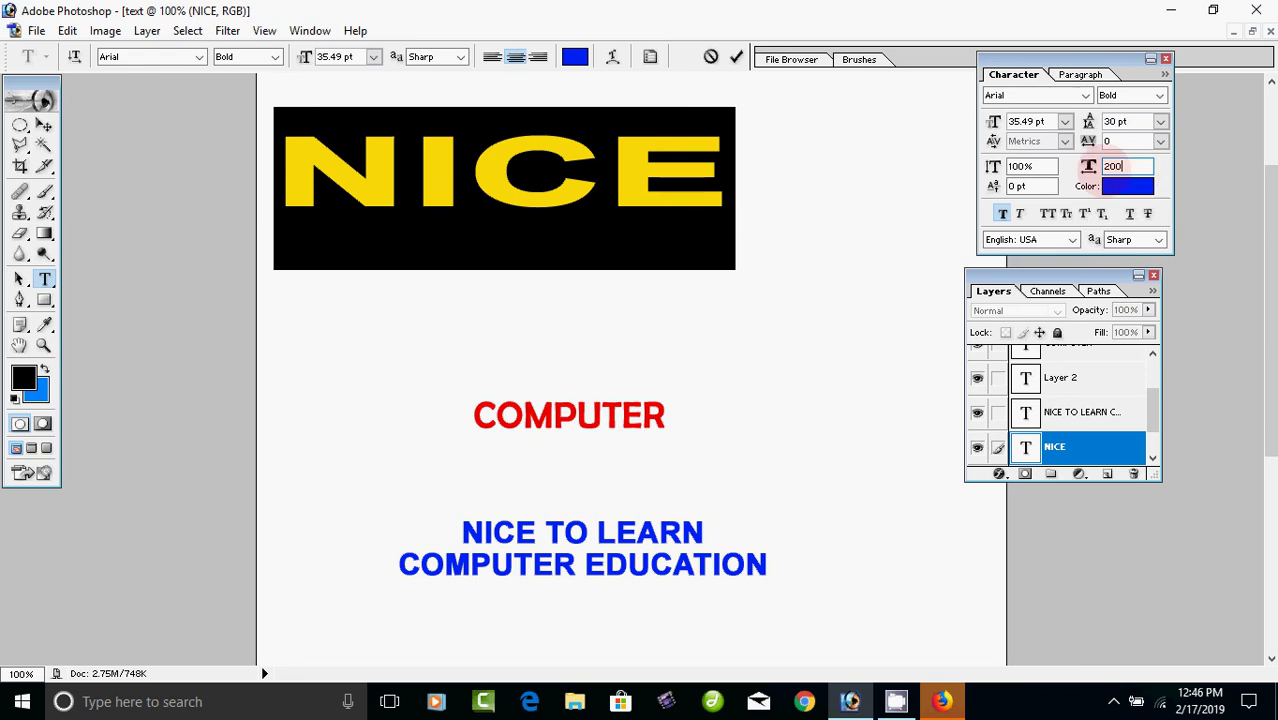
click(748, 190)
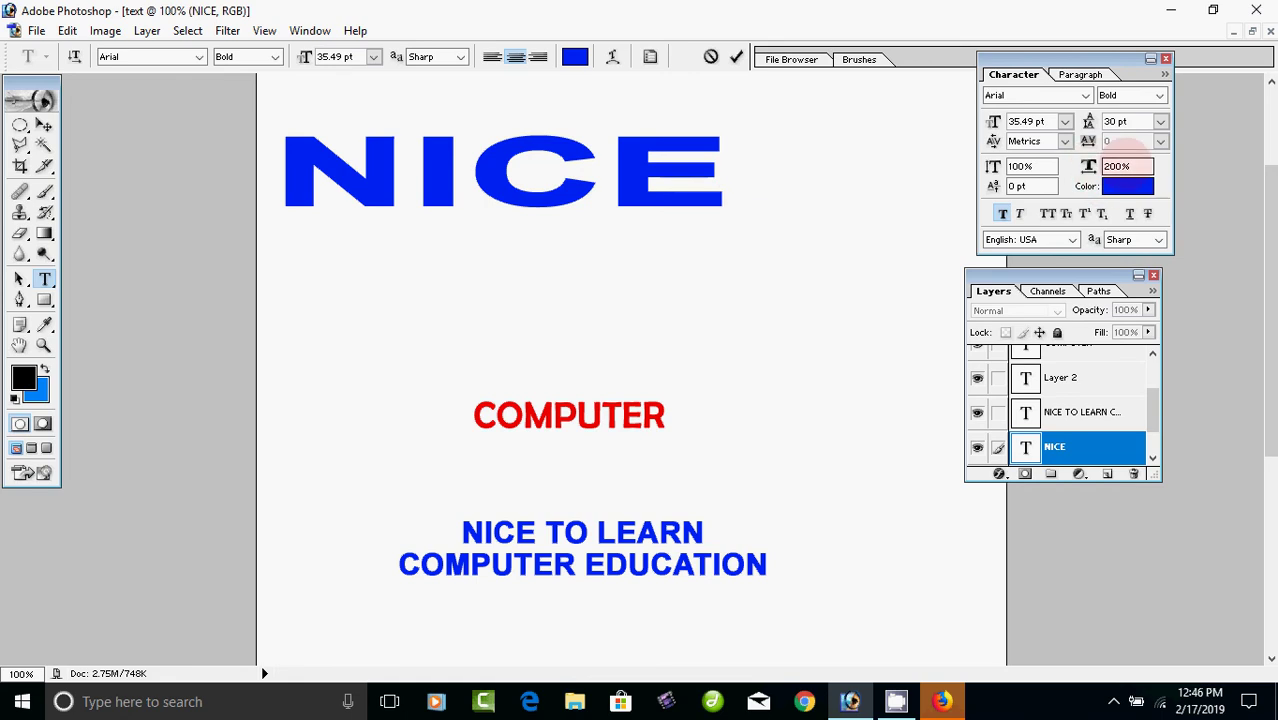
drag(727, 188, 250, 187)
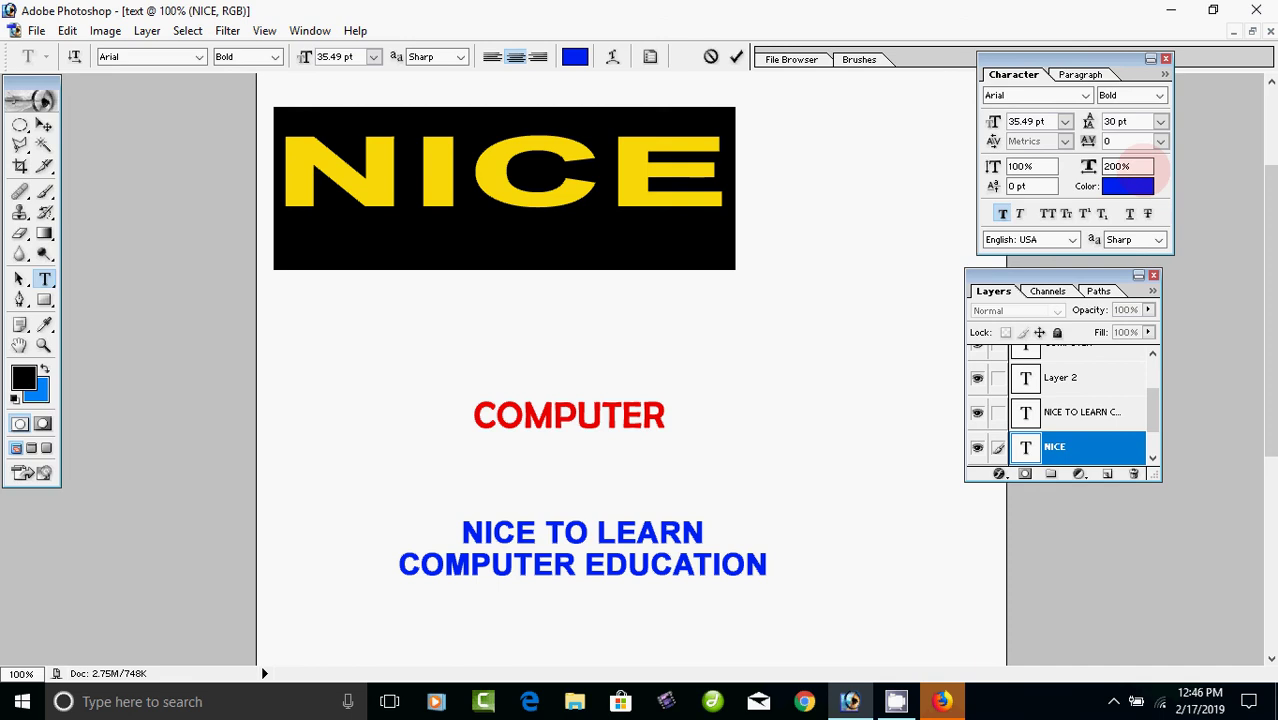
drag(1141, 170, 1044, 172)
text(100)
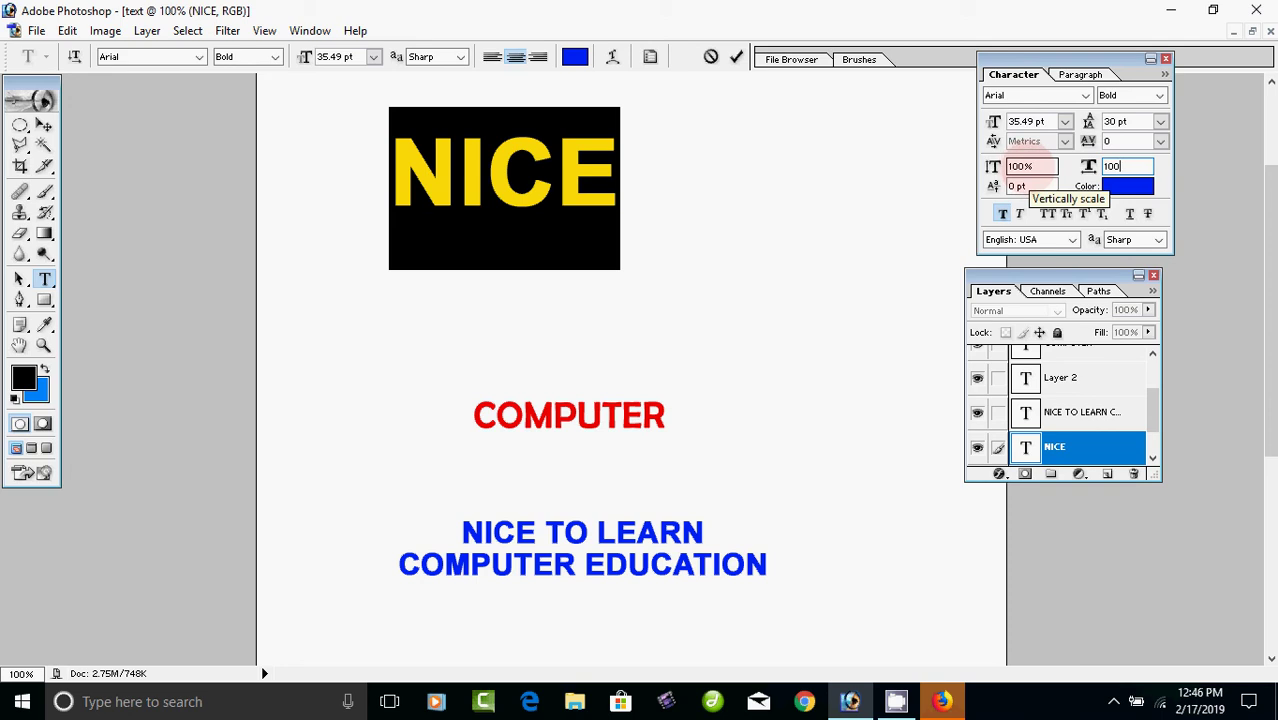
Step: Try a vertical scale of 250% on the NICE text and set it back to 100%
click(1025, 166)
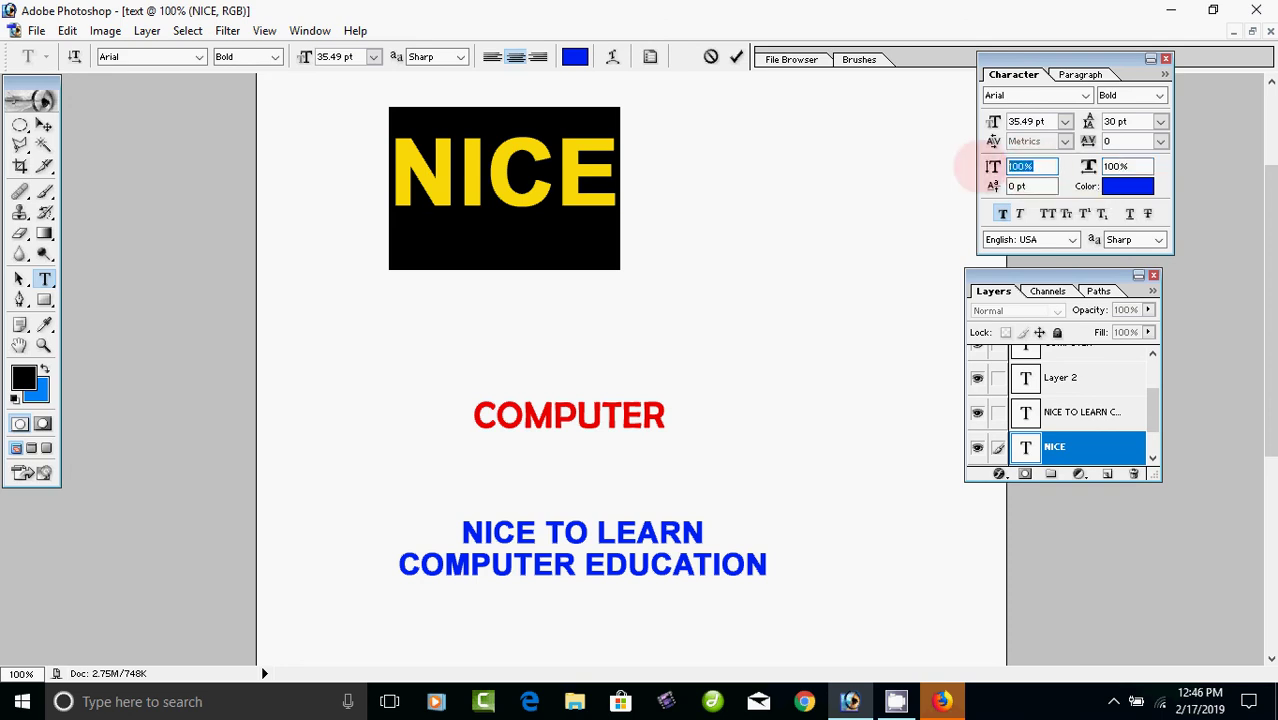
text(25)
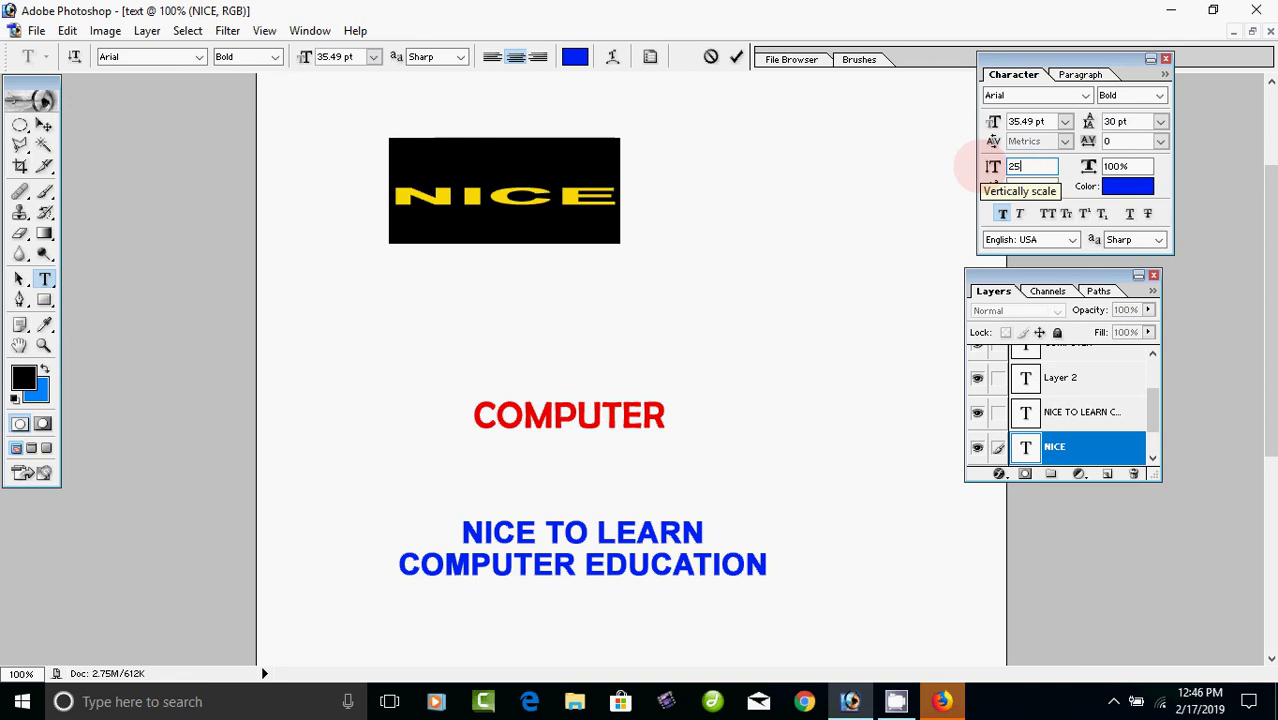
text(0)
key(Return)
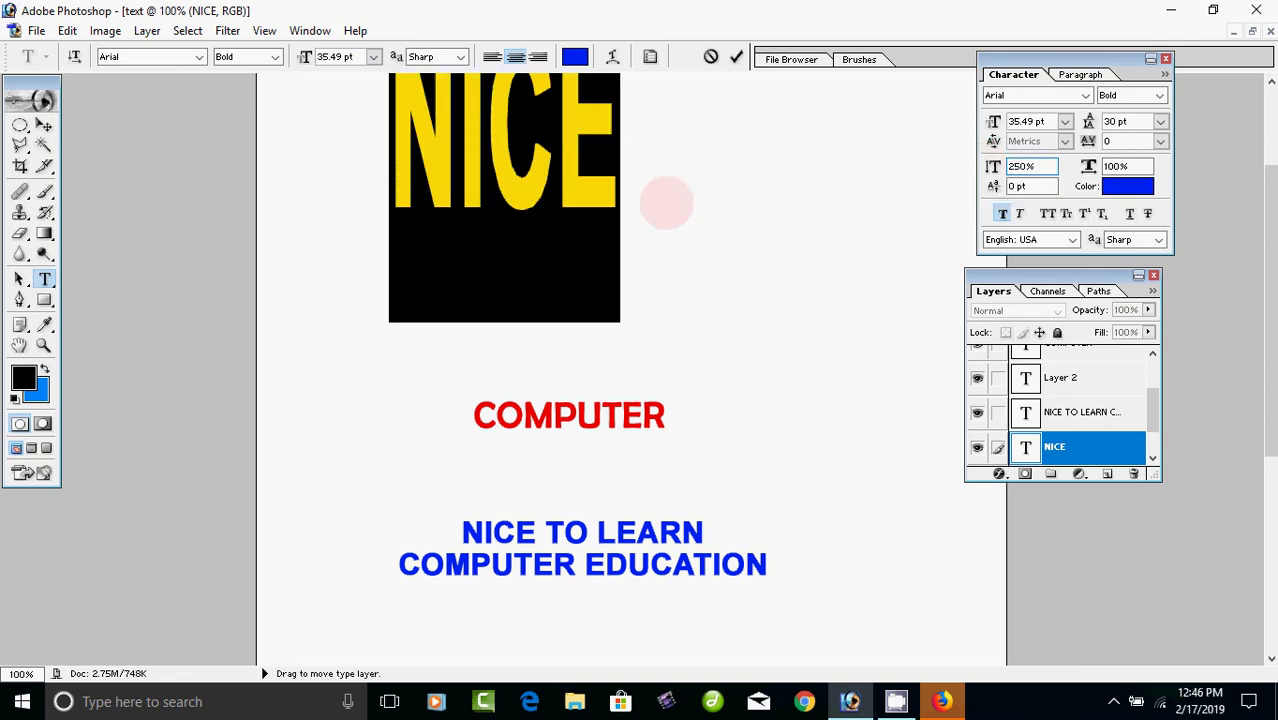
drag(1269, 190, 1262, 128)
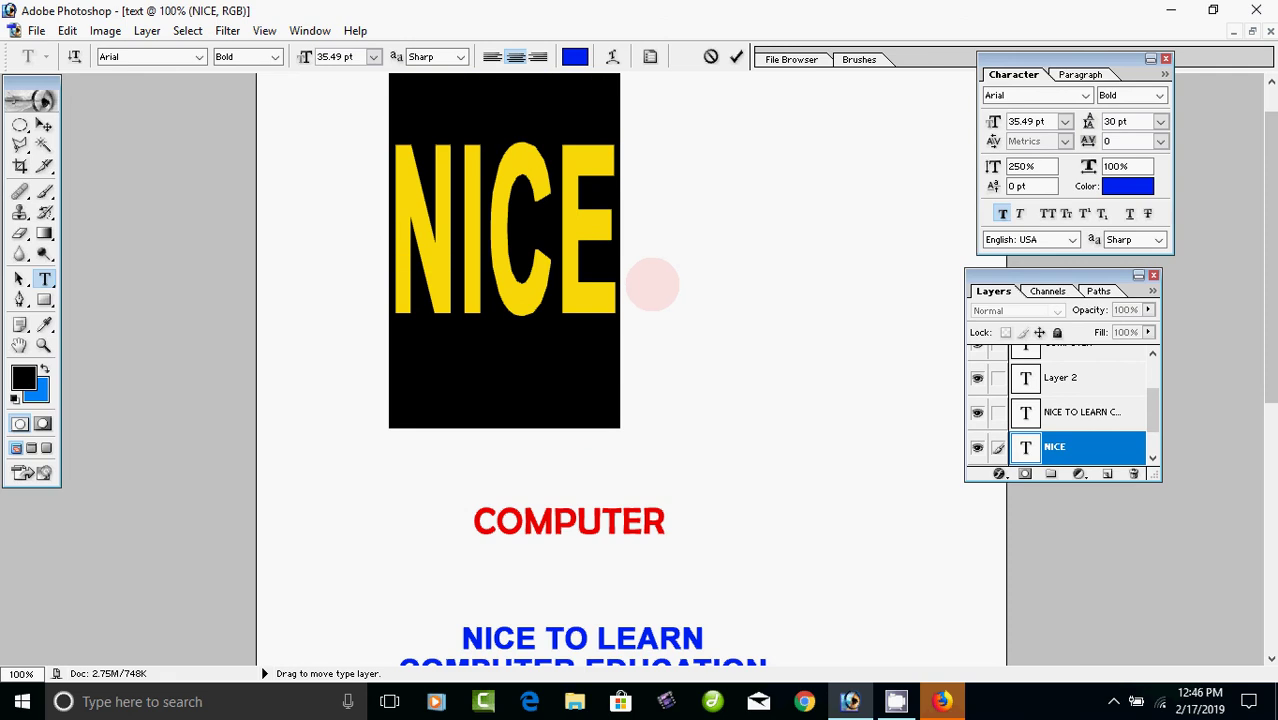
click(633, 257)
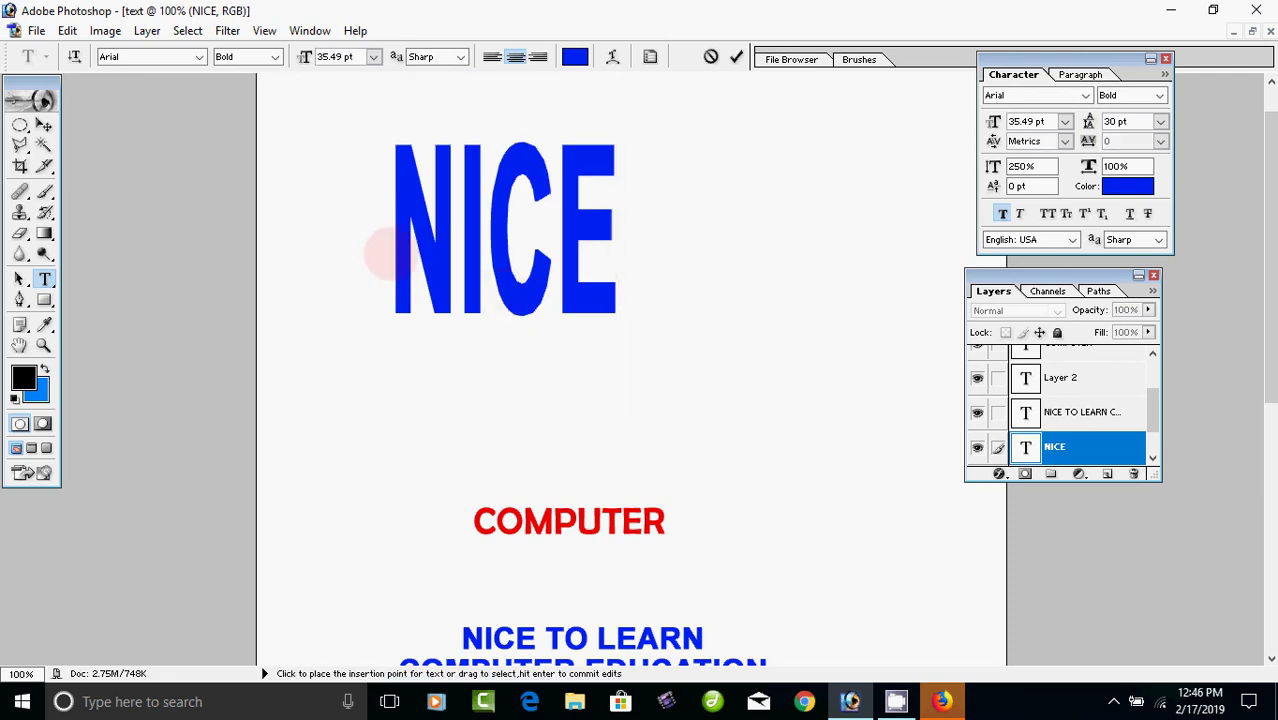
drag(385, 251, 795, 240)
click(1021, 166)
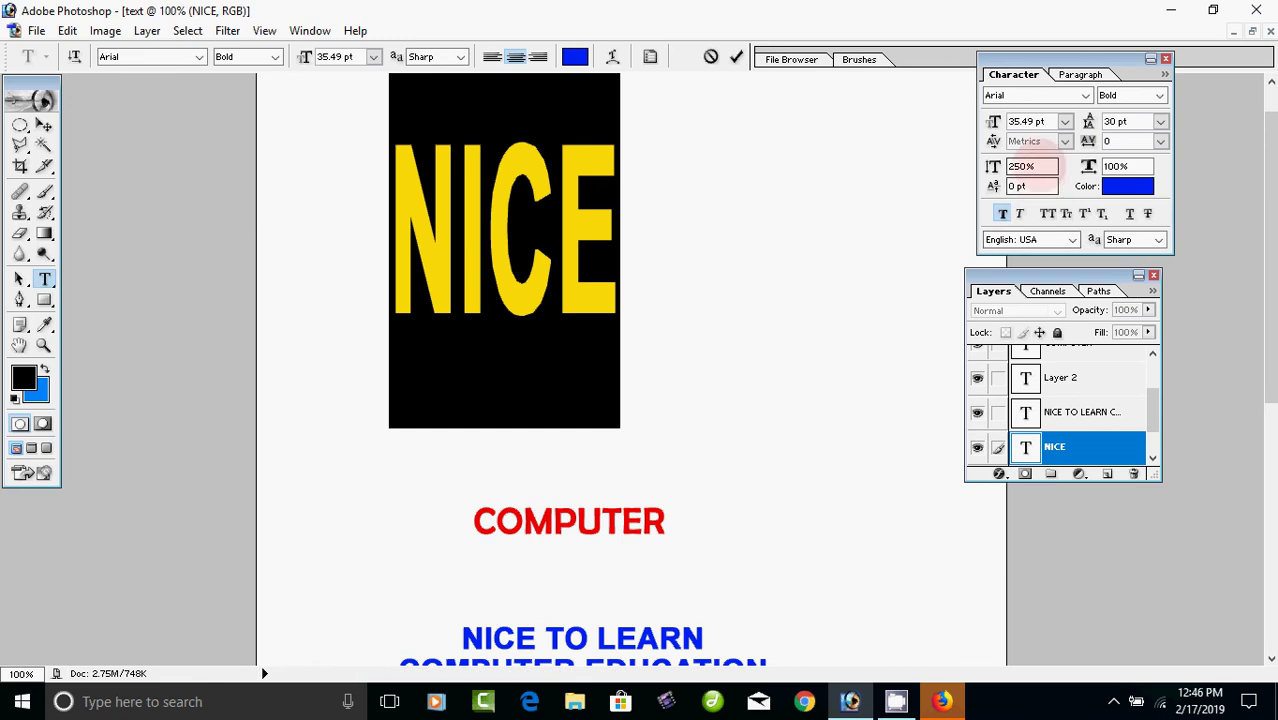
text(100)
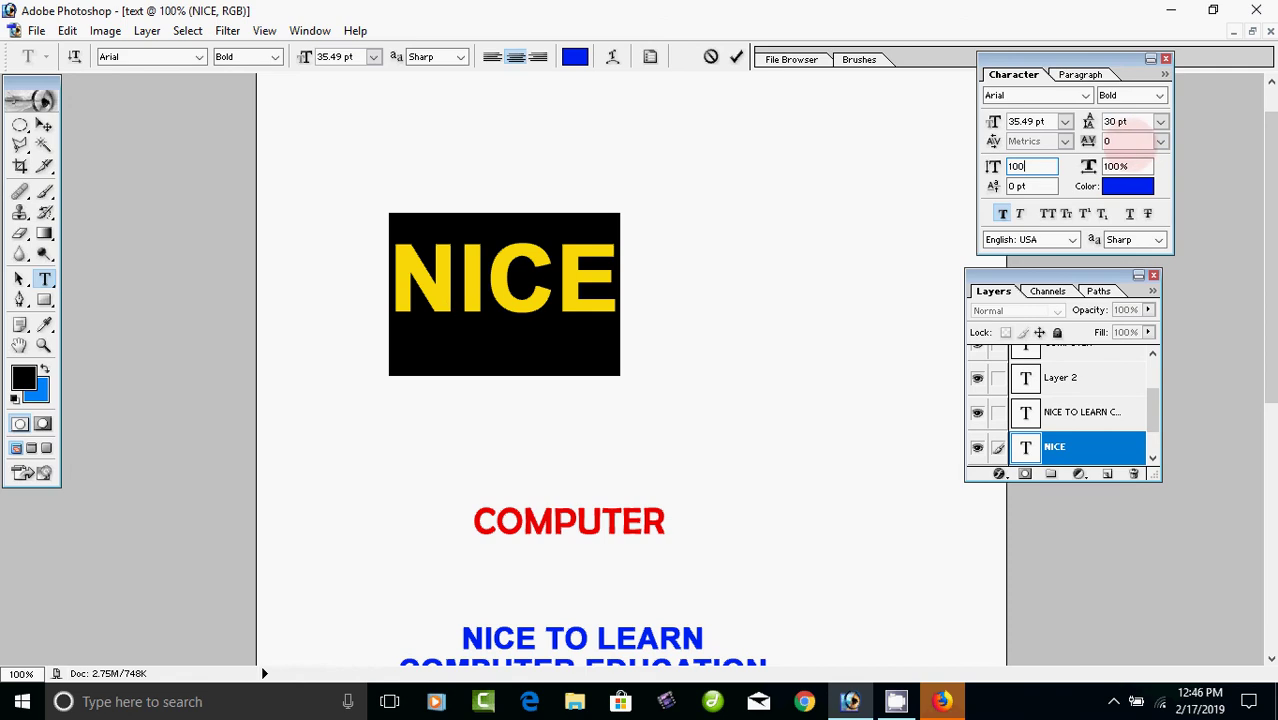
Step: Try a tracking of 75 on the NICE text, set it to 200 and deselect the letters
click(1125, 141)
click(1160, 141)
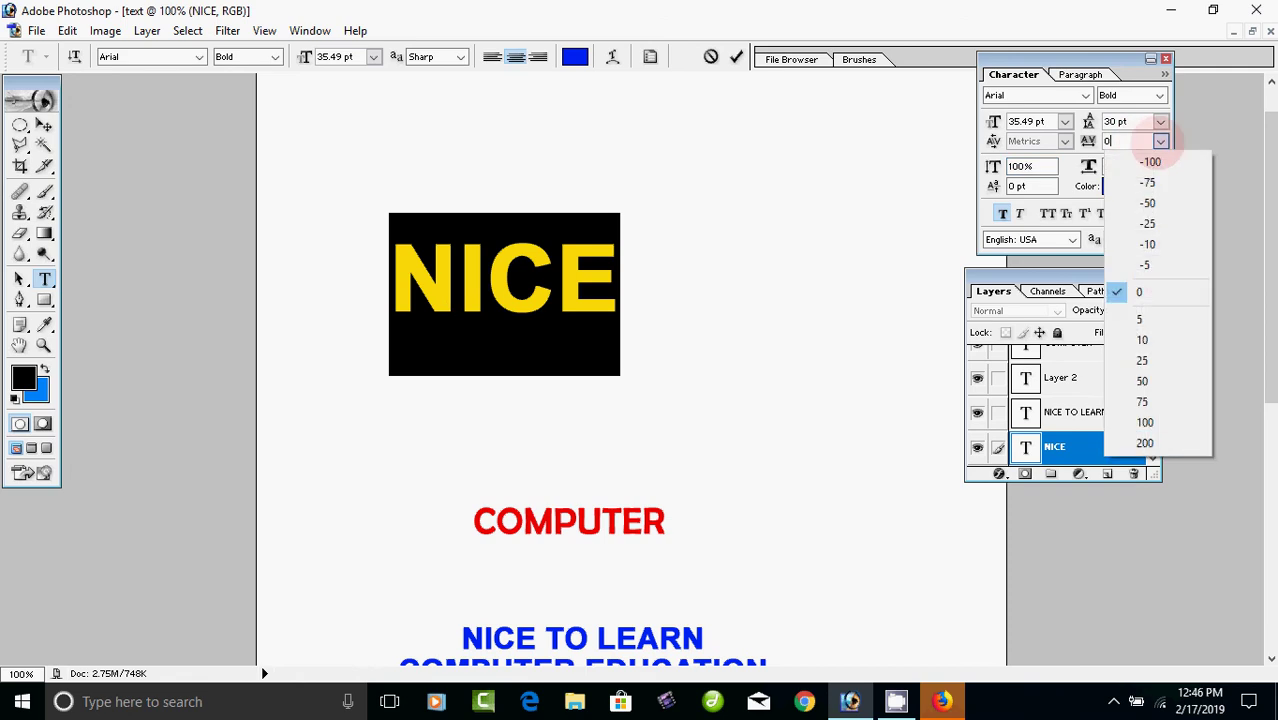
click(1142, 402)
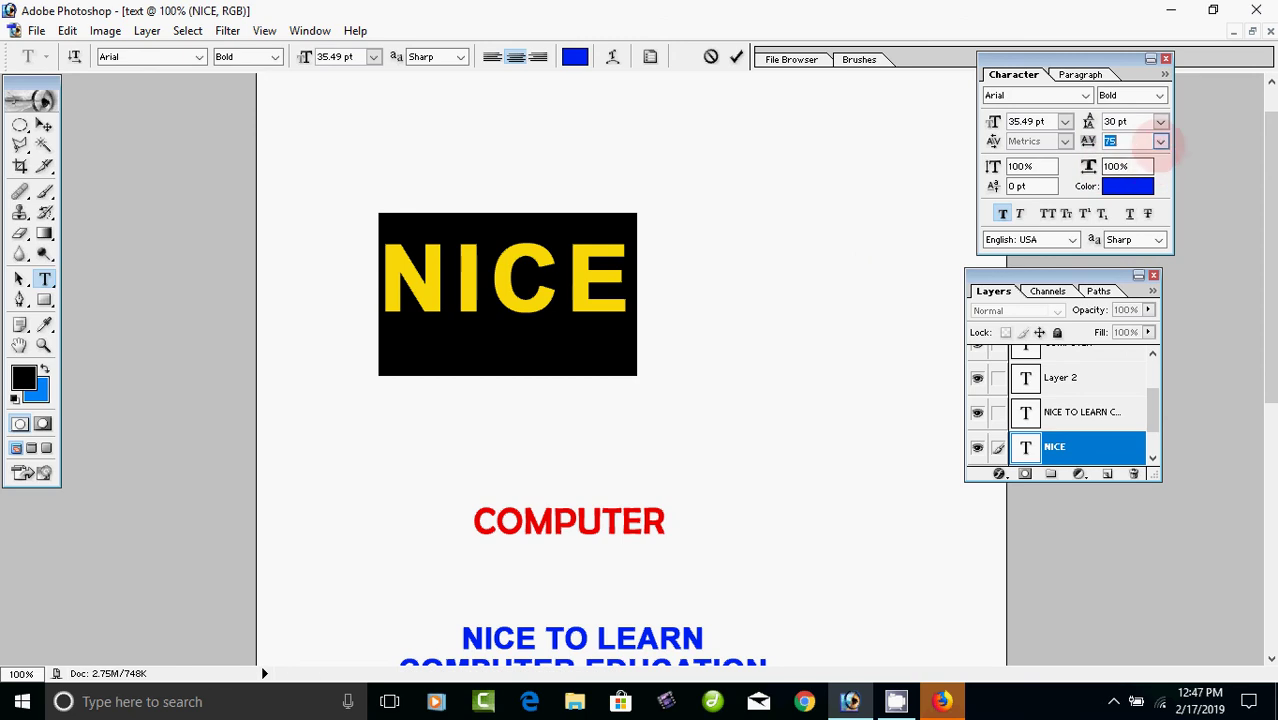
click(1160, 141)
click(1145, 443)
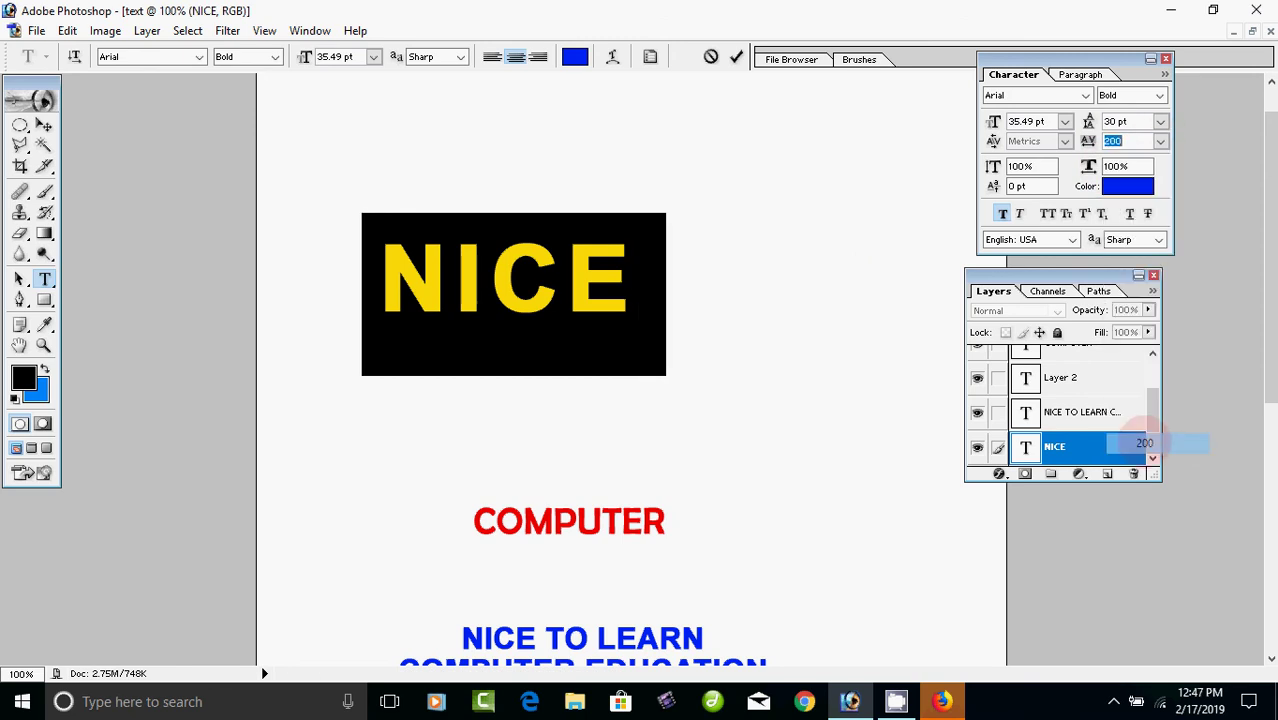
click(440, 290)
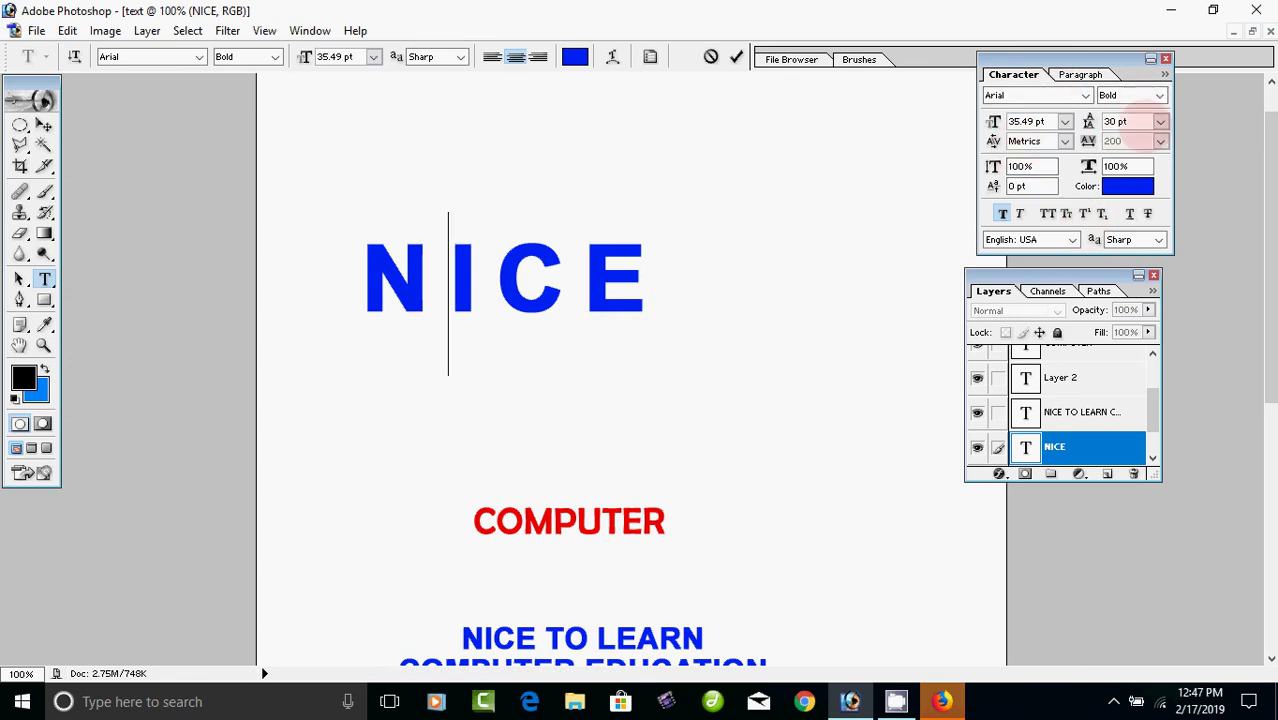
Step: Delete the horizontal NICE text and add NICE as vertical point text in the empty area above COMPUTER
drag(655, 300, 362, 303)
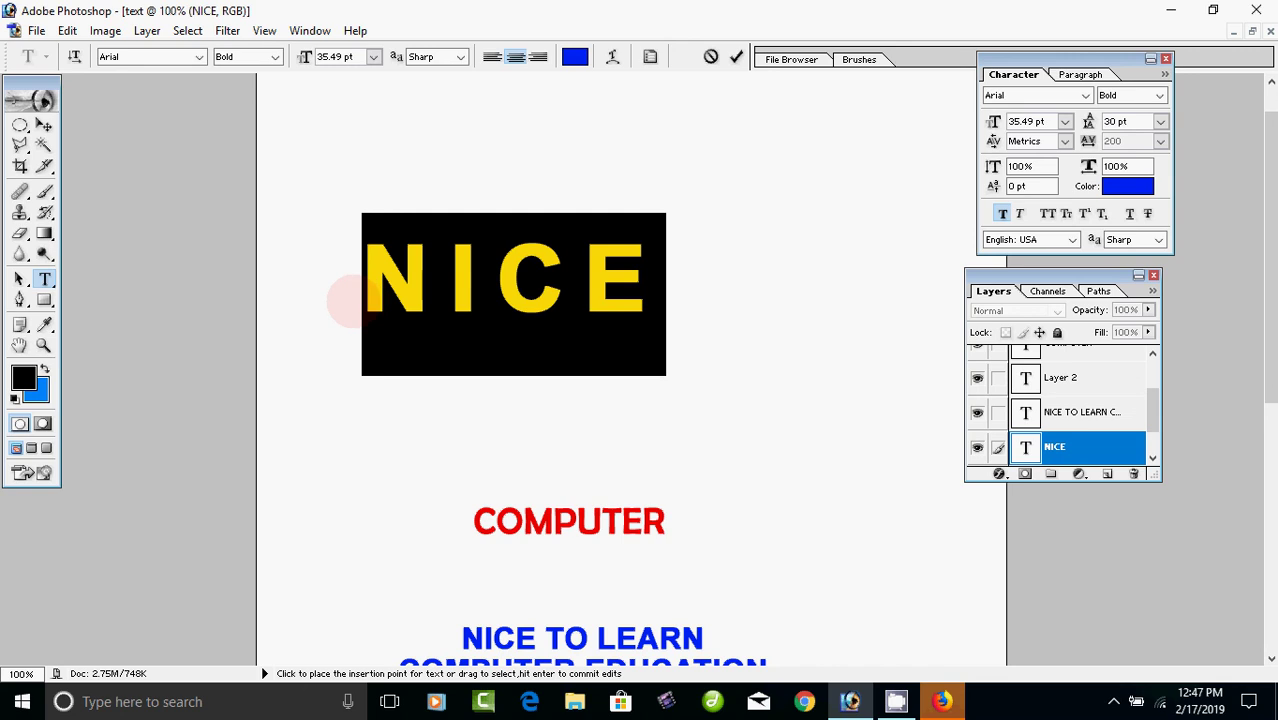
key(BackSpace)
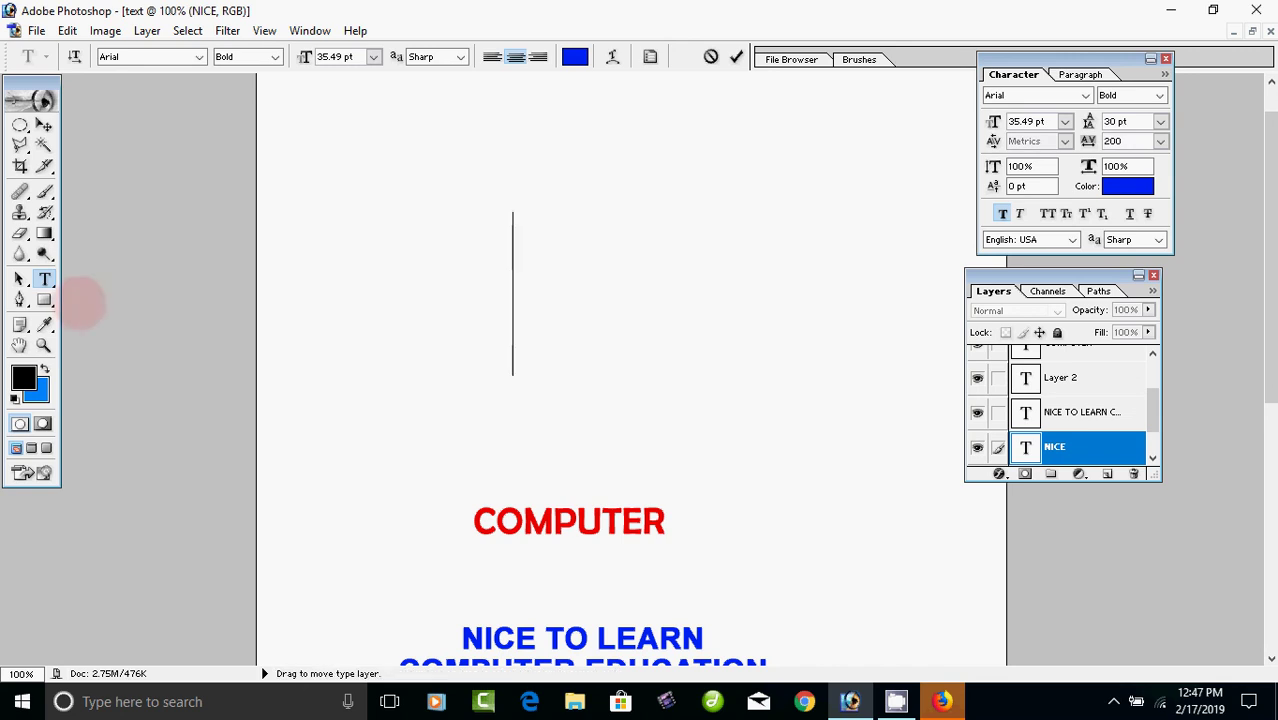
click(44, 279)
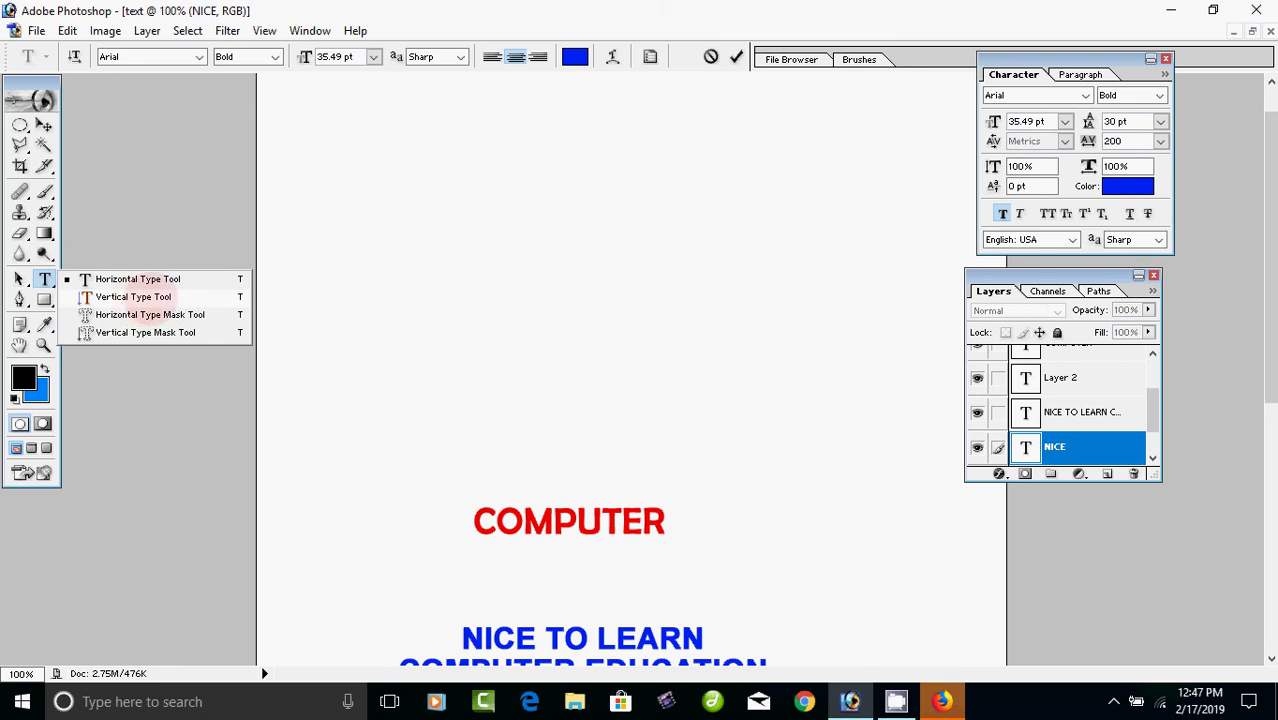
click(148, 296)
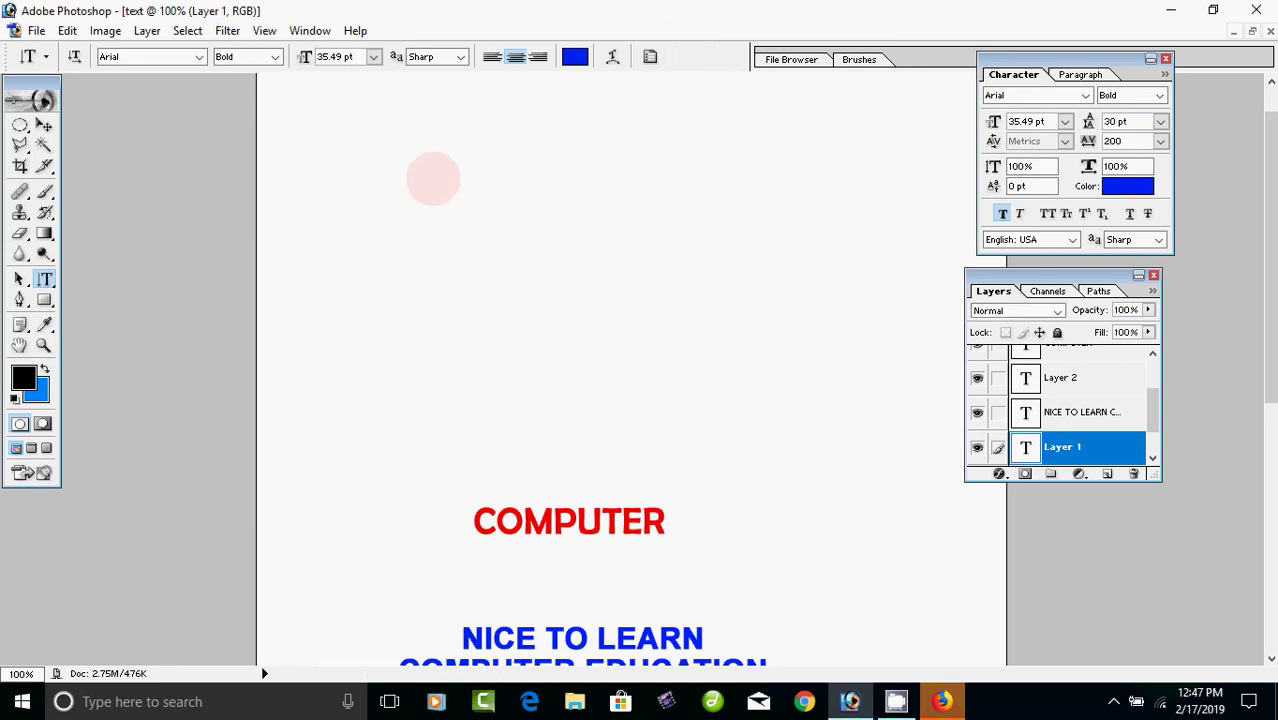
click(431, 145)
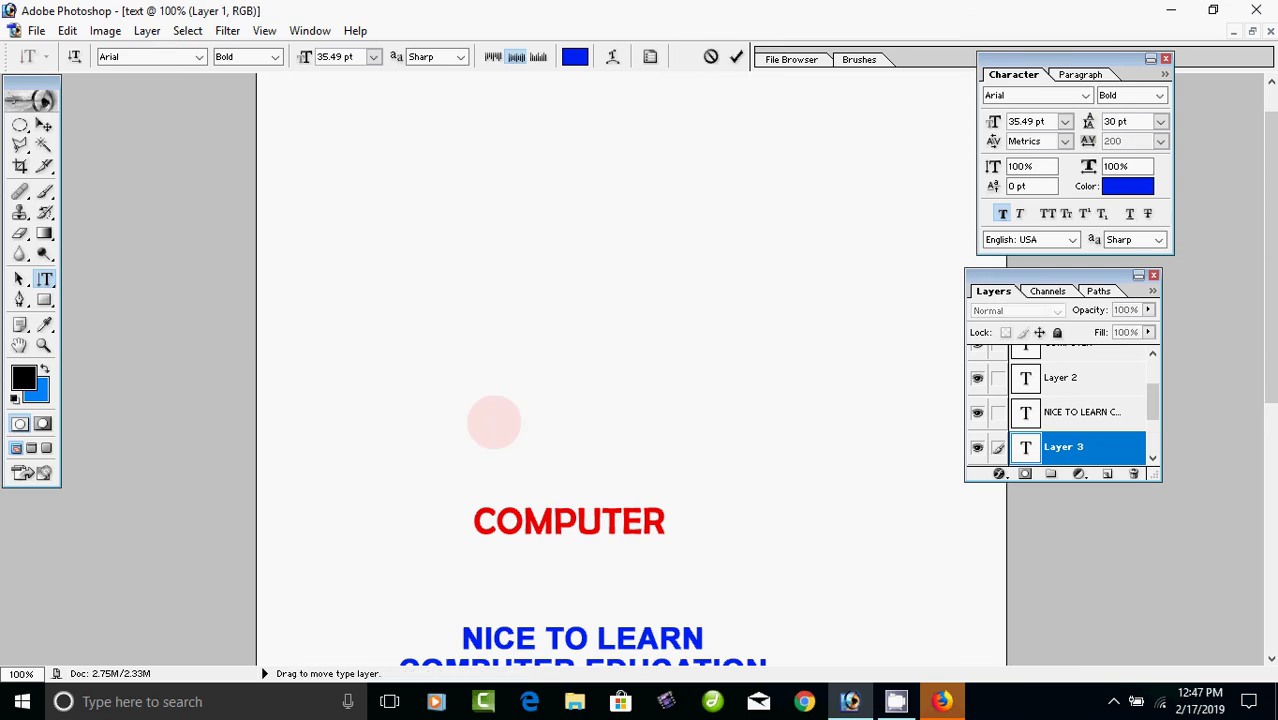
text(NICE)
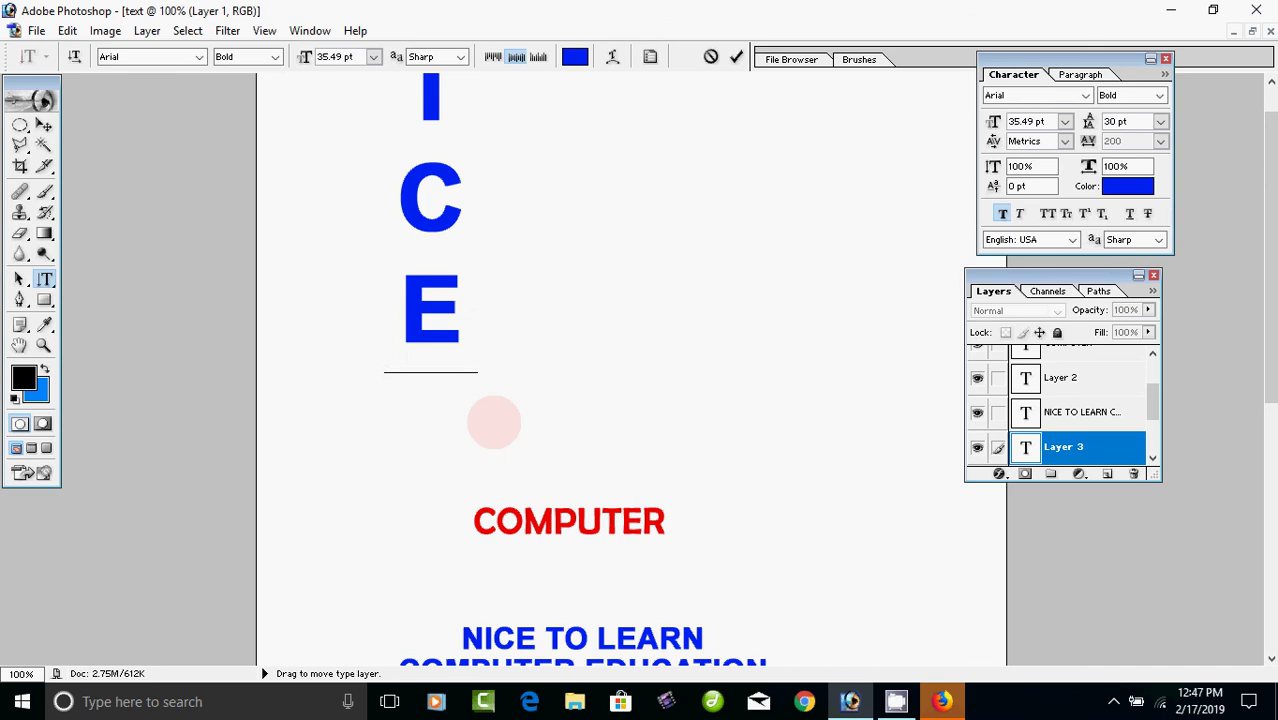
Step: Move the vertical NICE text down into view and across to the right side of the canvas
click(44, 125)
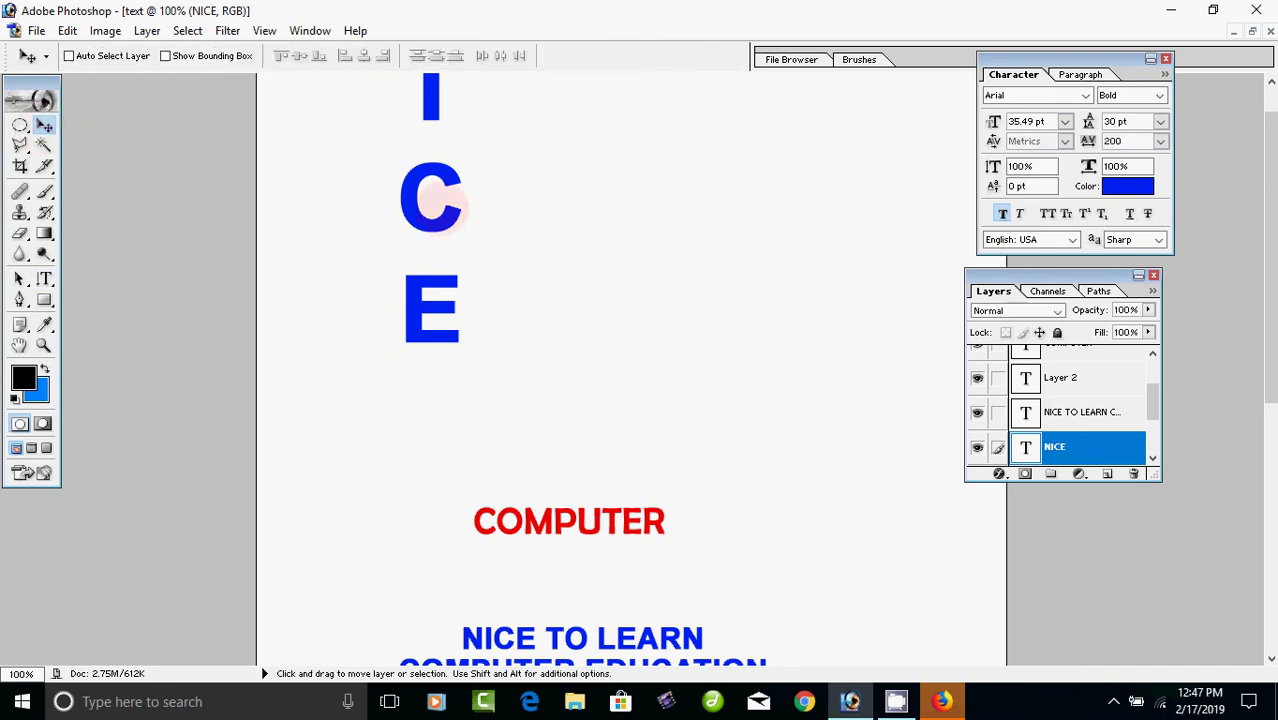
drag(440, 200, 407, 380)
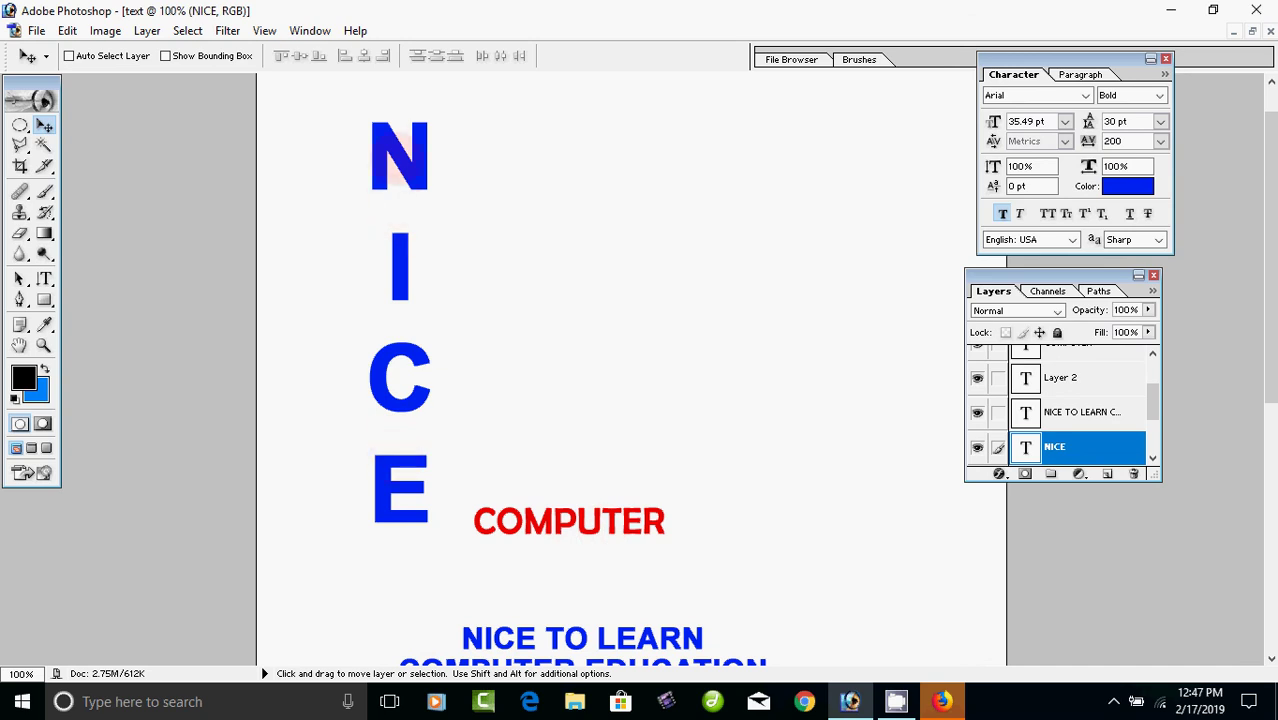
right_click(398, 162)
click(440, 172)
drag(428, 163, 882, 176)
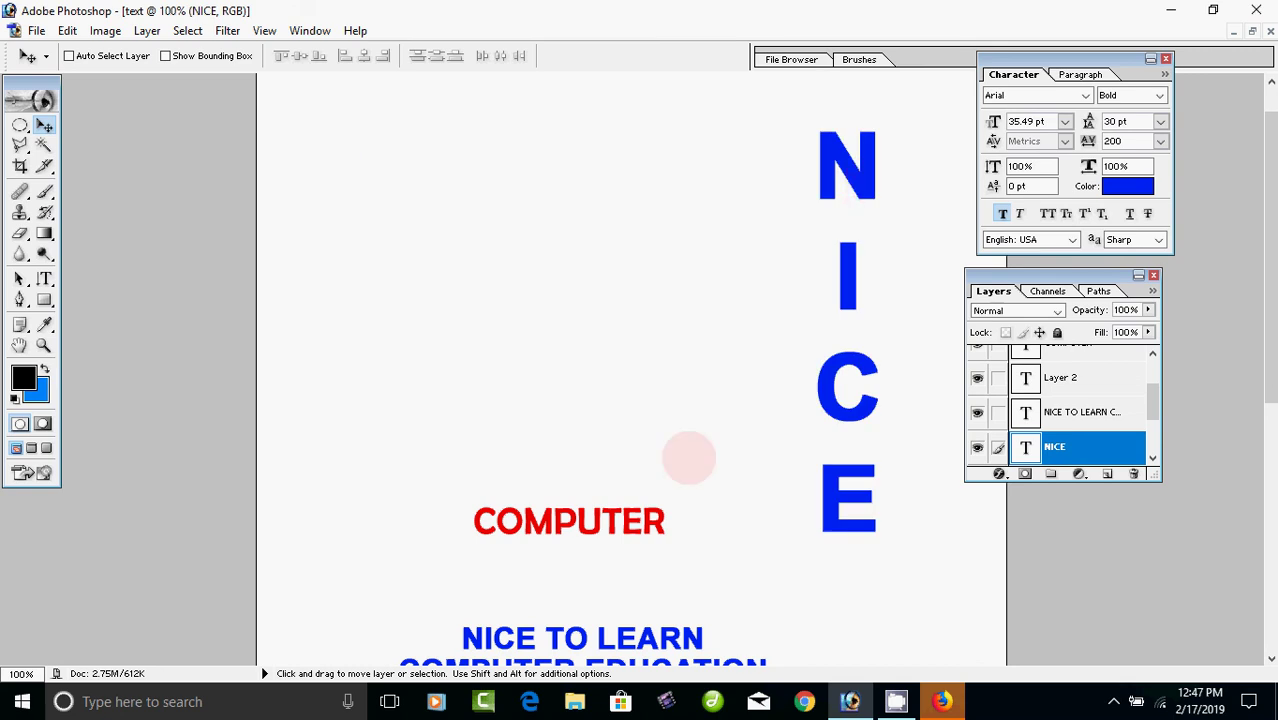
click(44, 279)
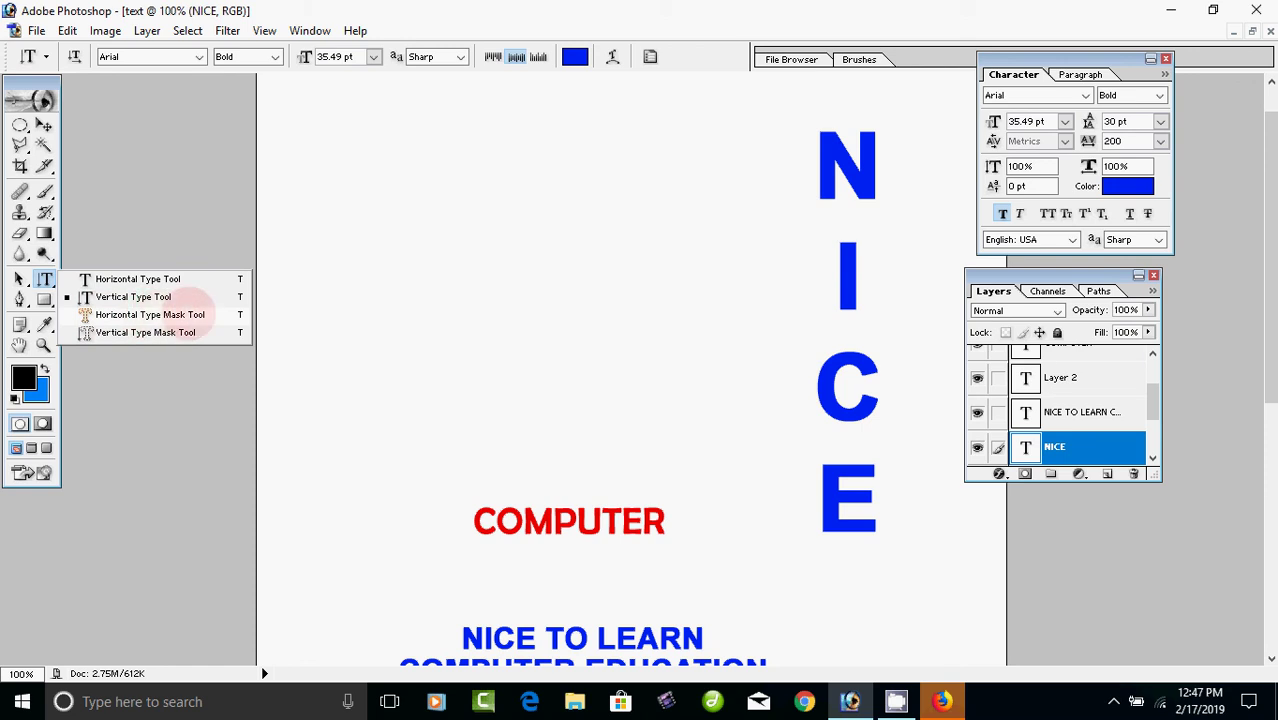
click(419, 298)
click(419, 298)
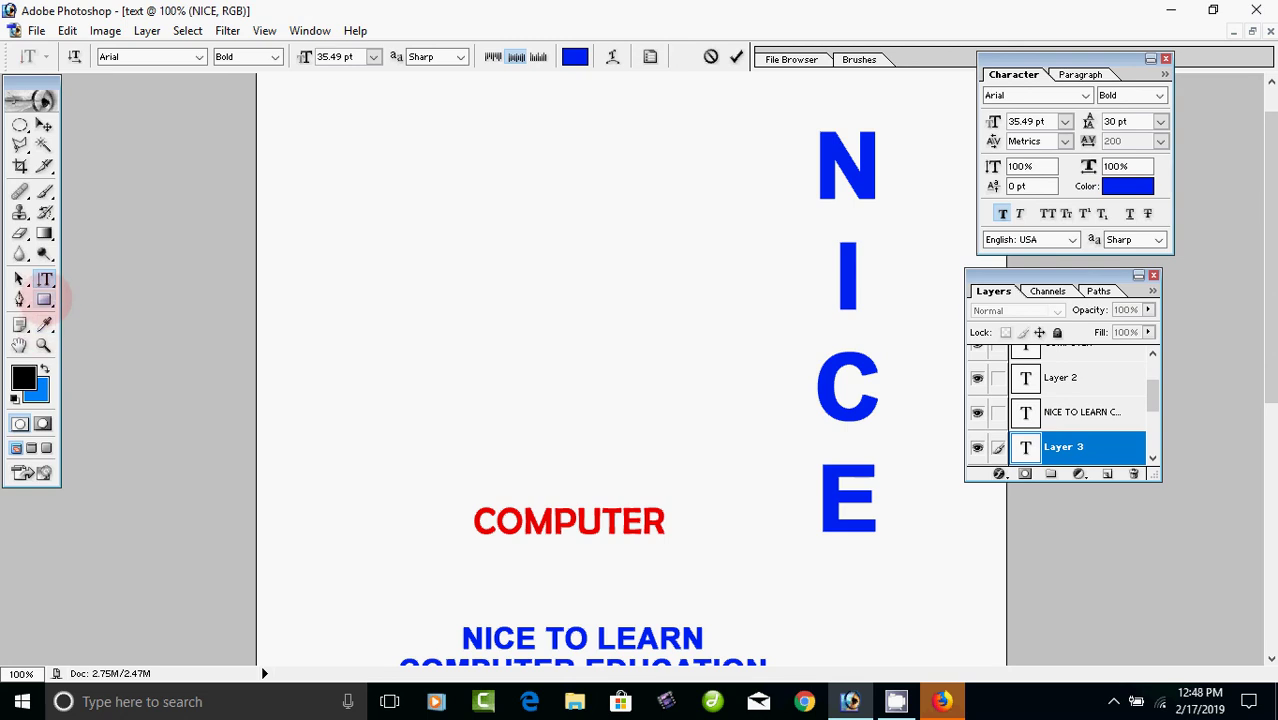
click(36, 30)
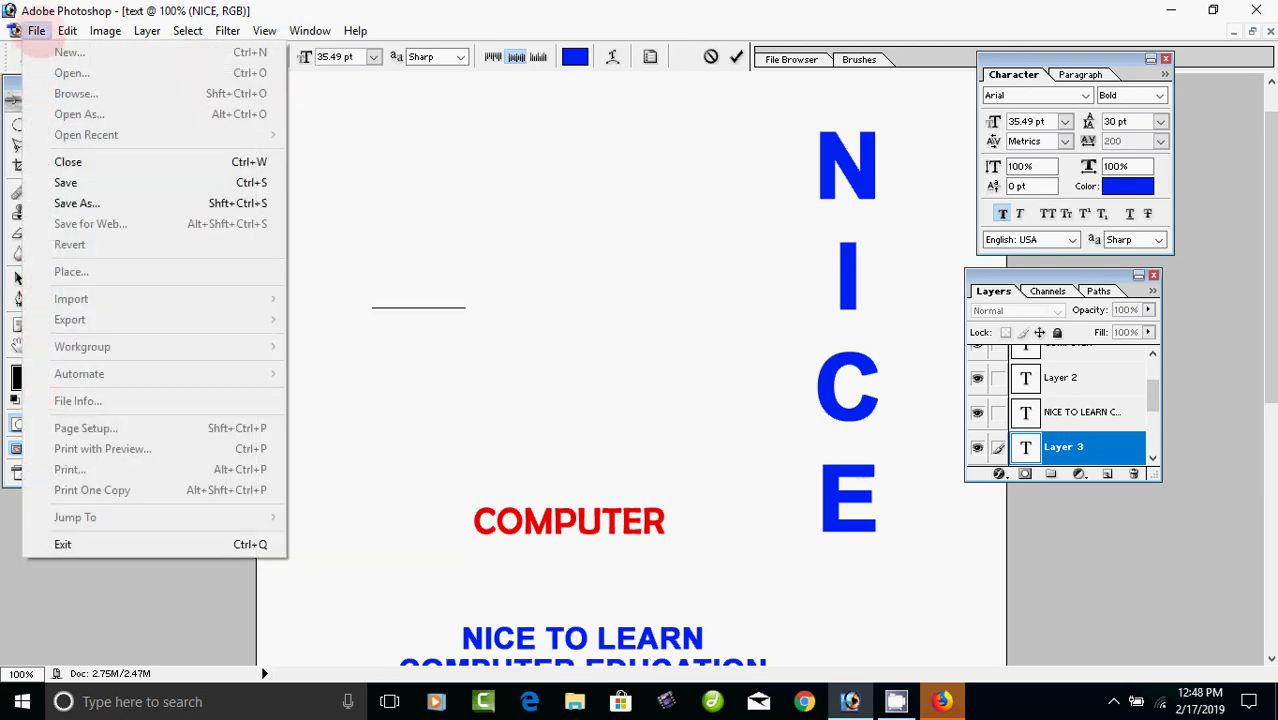
key(Escape)
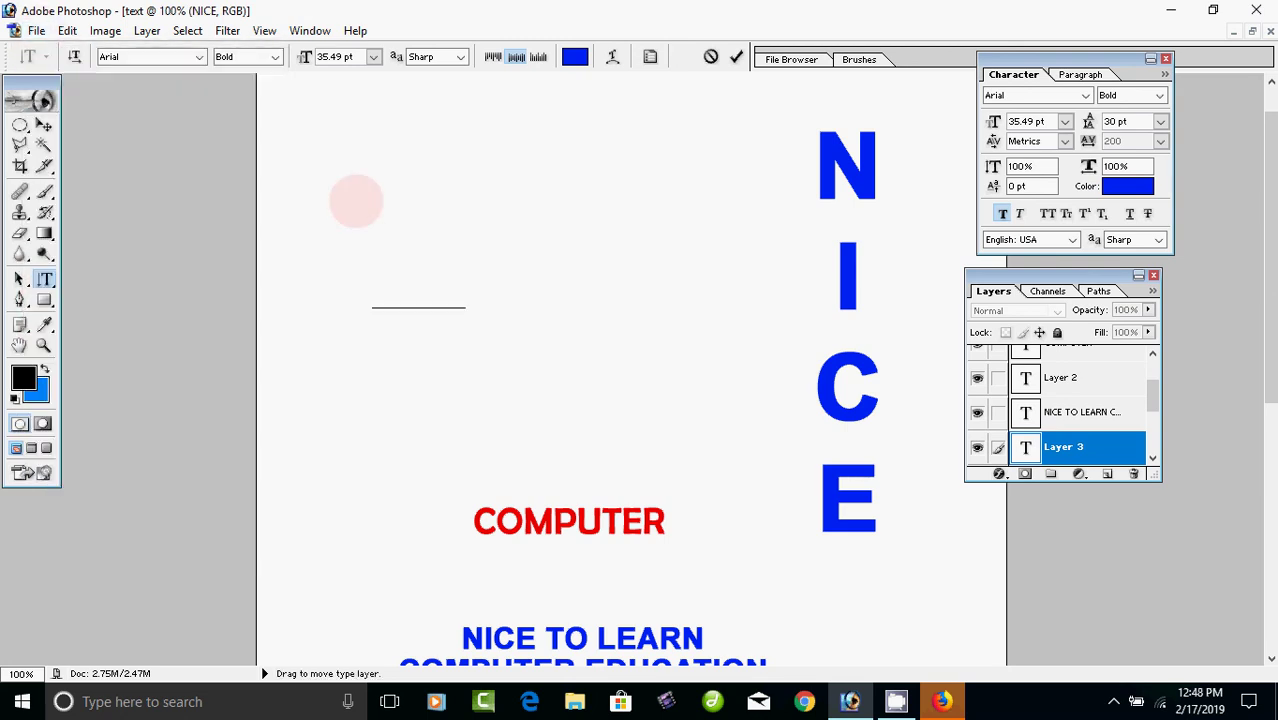
key(ctrl+Return)
Step: Open the kirthi suresh image from the actor folder and maximize its document window
click(37, 31)
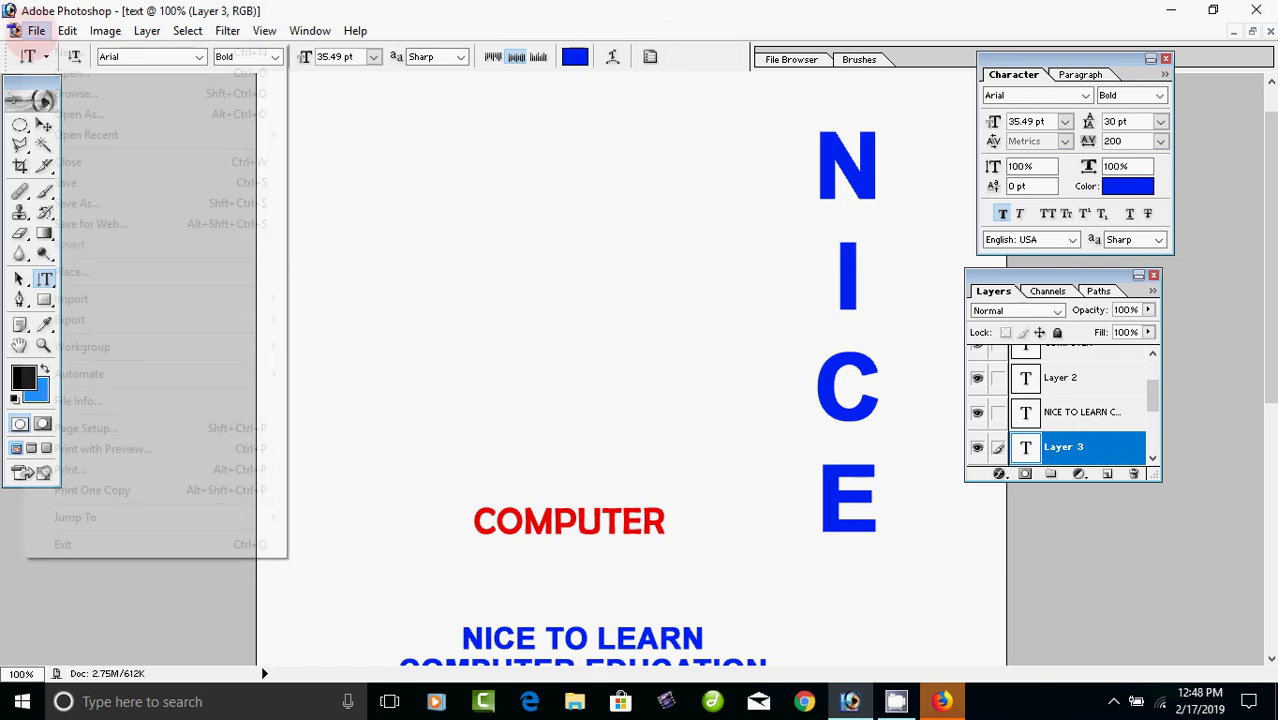
click(70, 73)
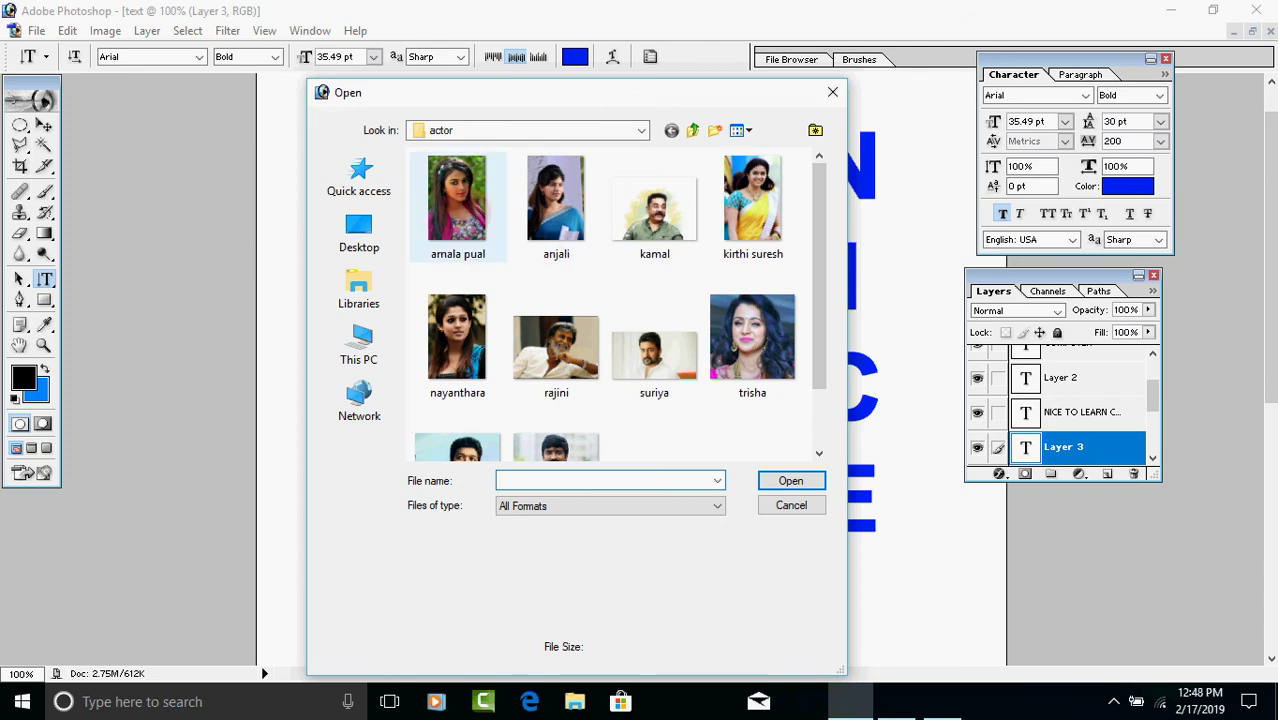
click(457, 205)
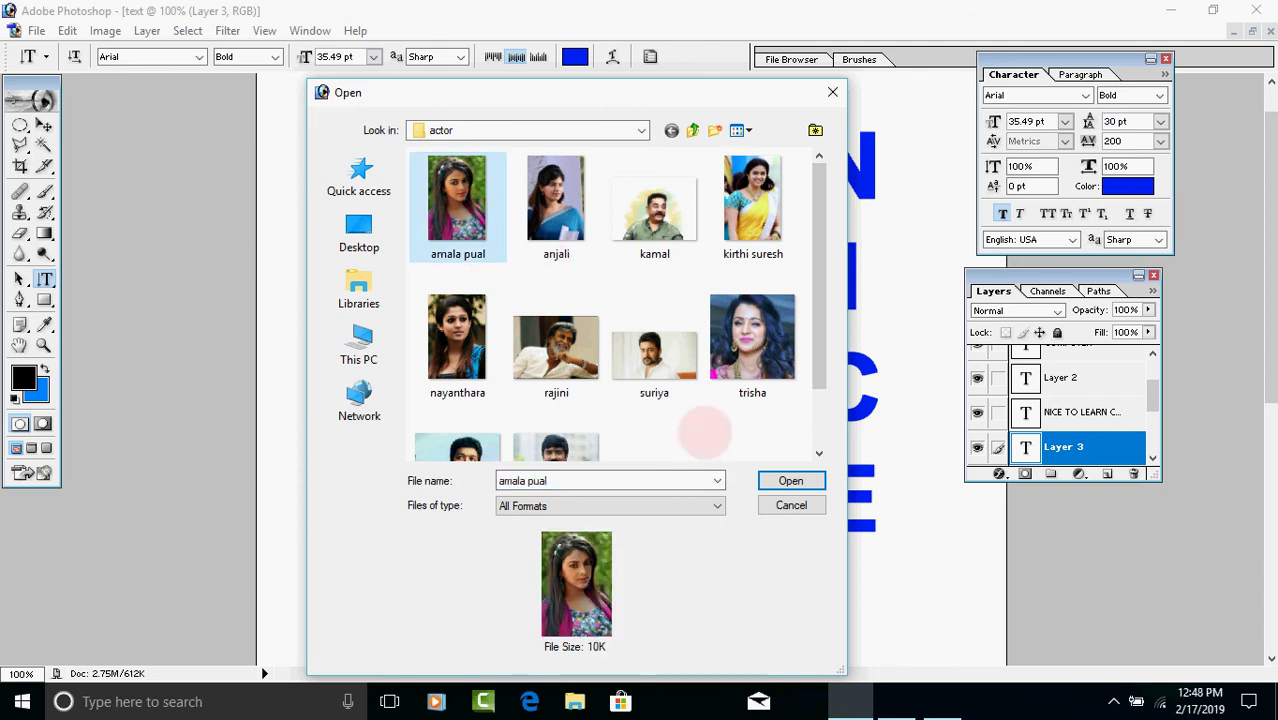
click(819, 451)
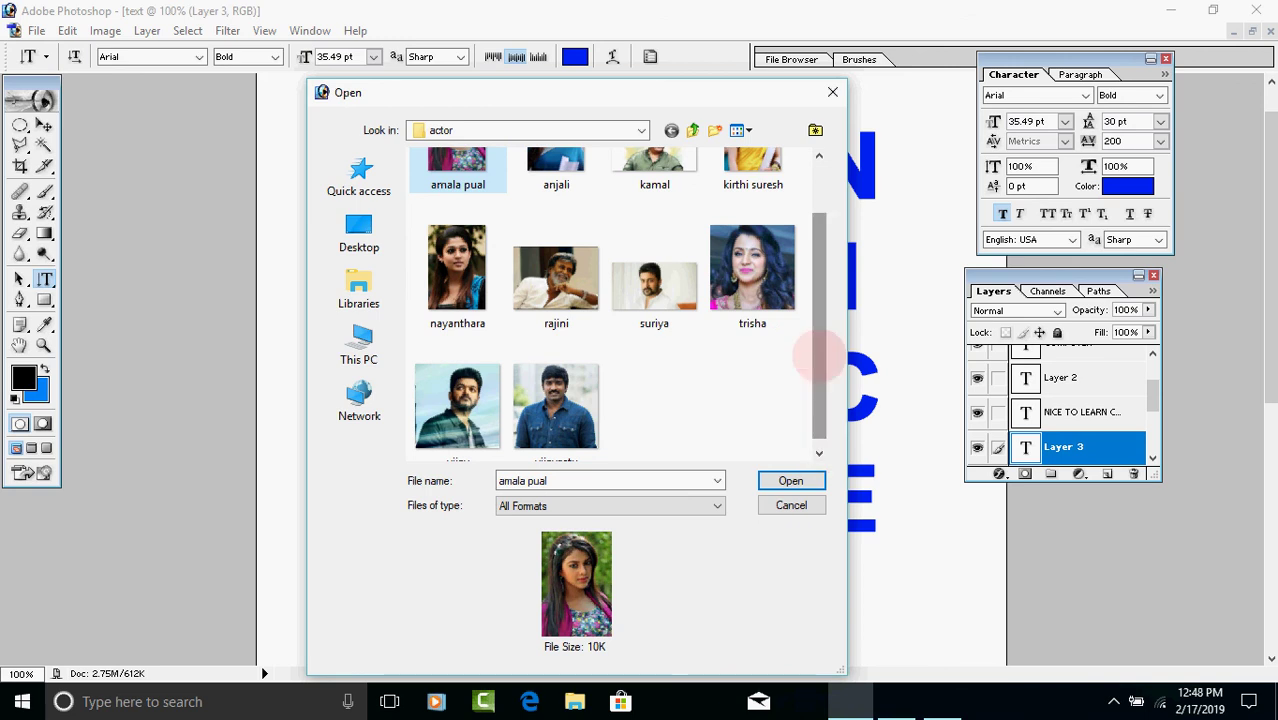
drag(815, 355, 790, 290)
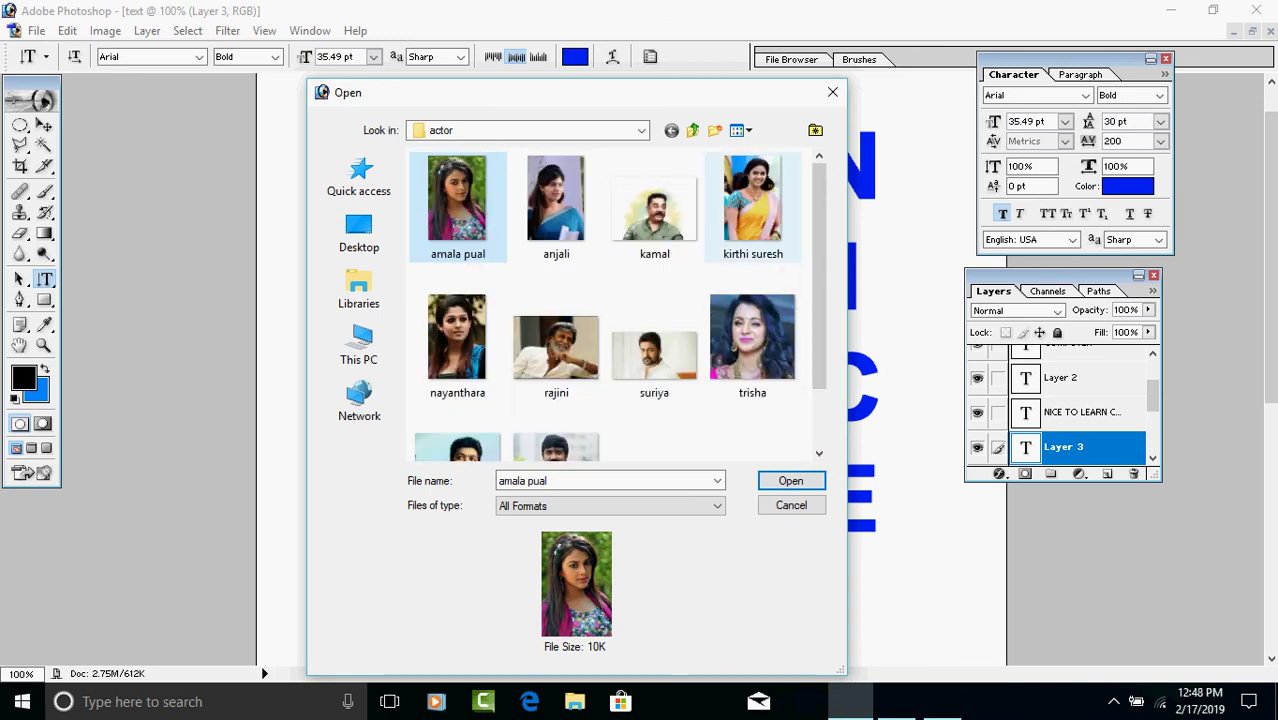
click(753, 200)
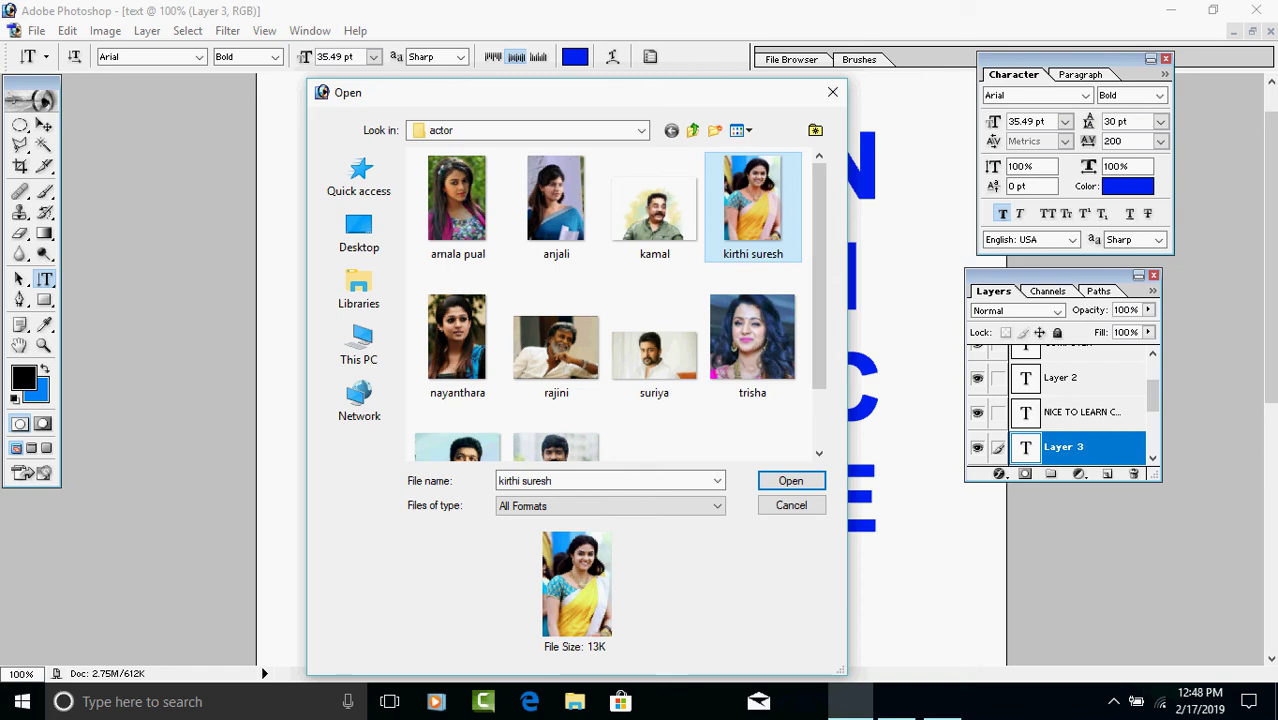
click(790, 480)
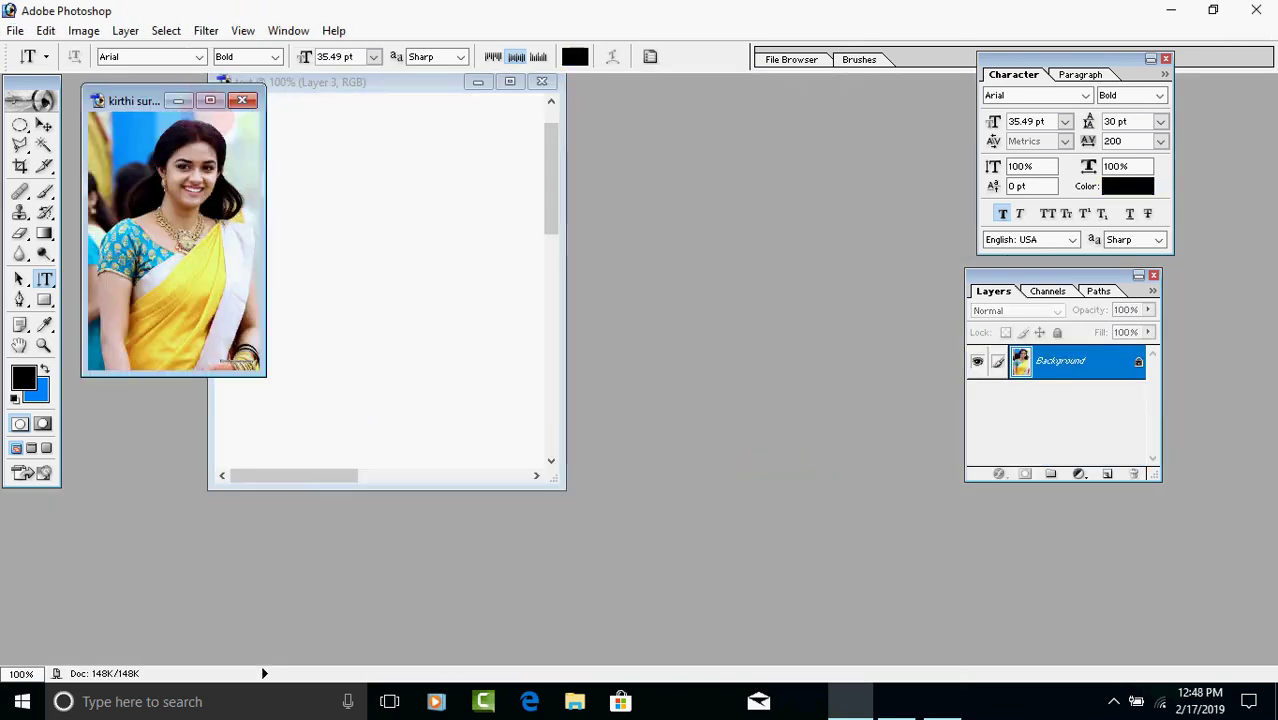
click(210, 100)
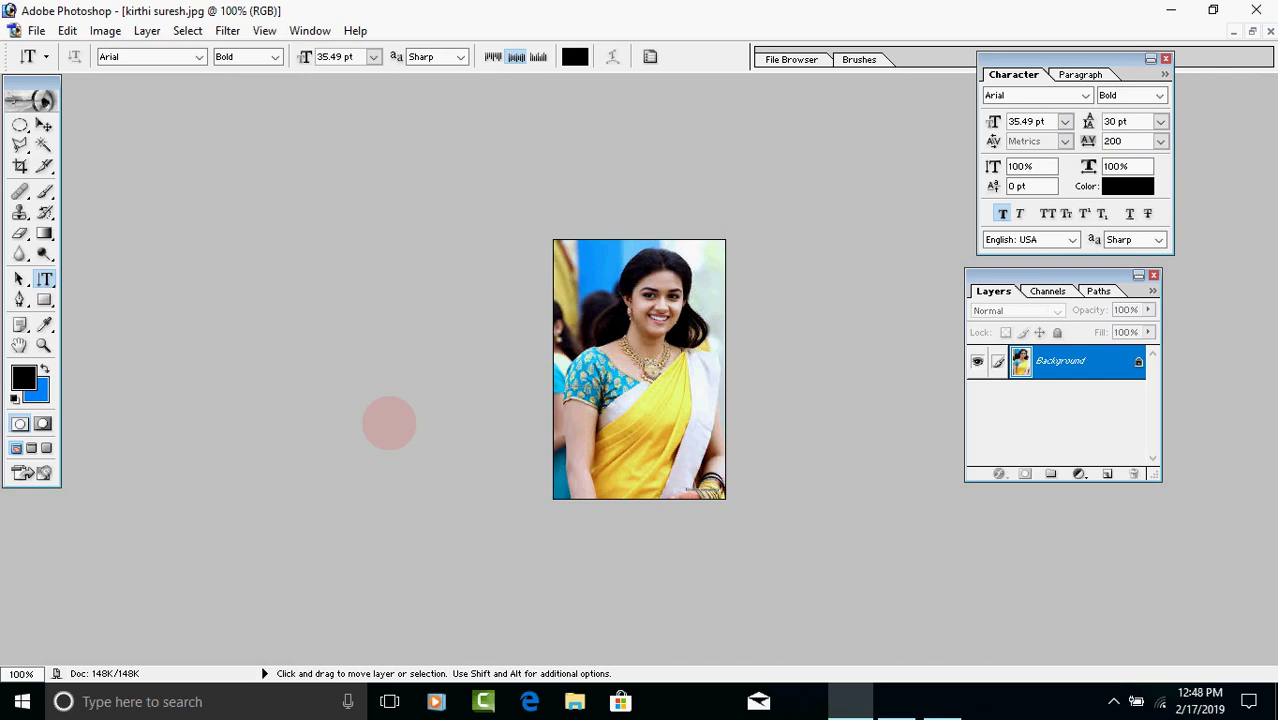
Step: Create a NICE-shaped selection across the upper part of the photo with the Horizontal Type Mask tool at 72 pt
key(ctrl+plus)
key(ctrl+plus)
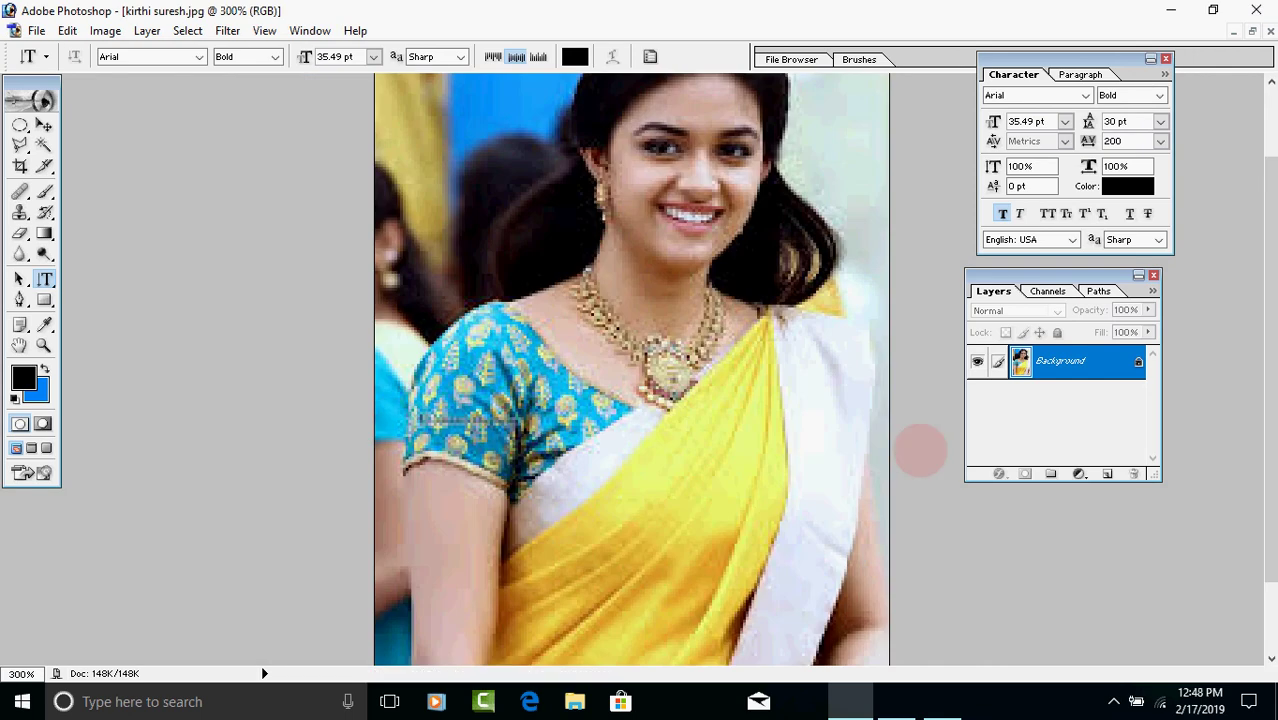
drag(1271, 282, 1265, 245)
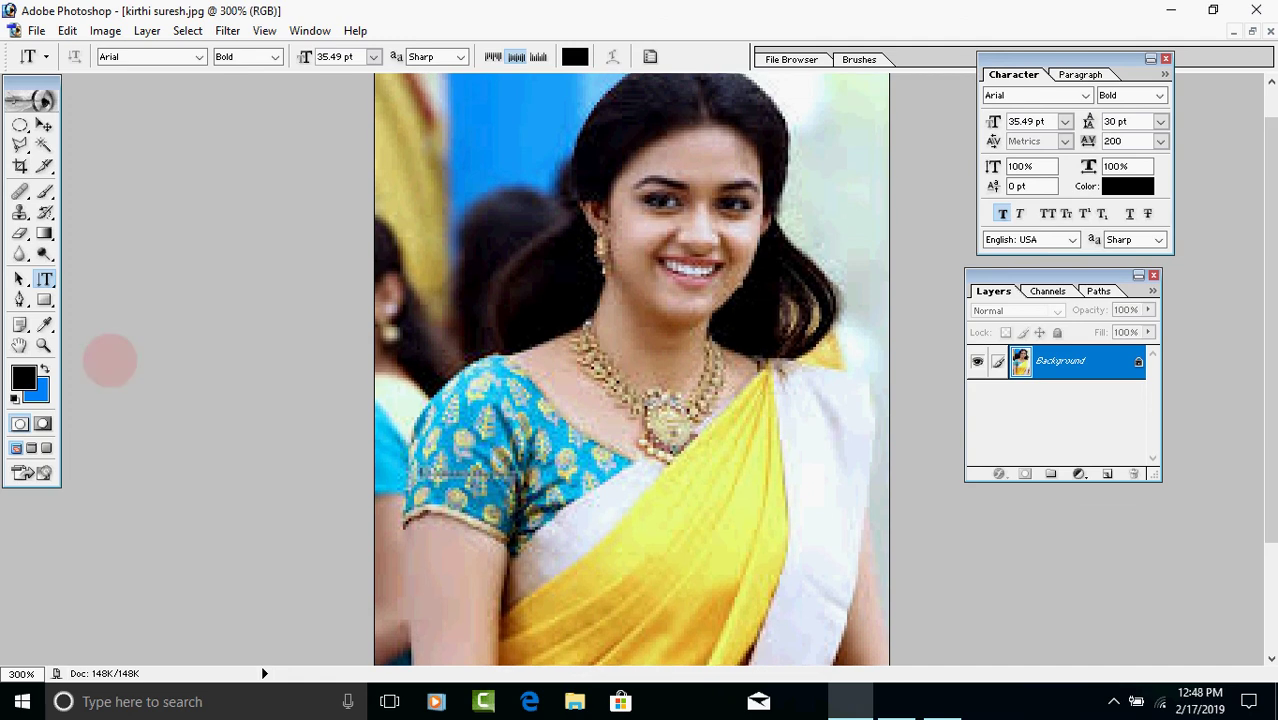
click(45, 279)
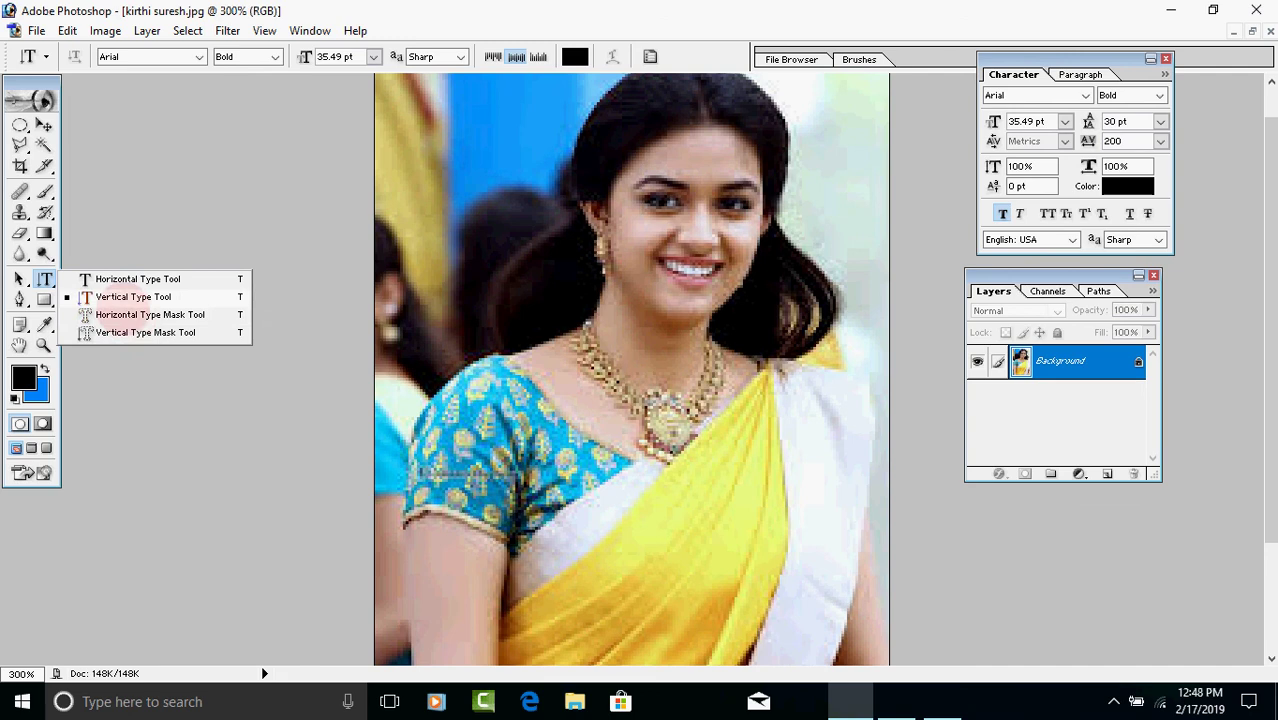
click(174, 318)
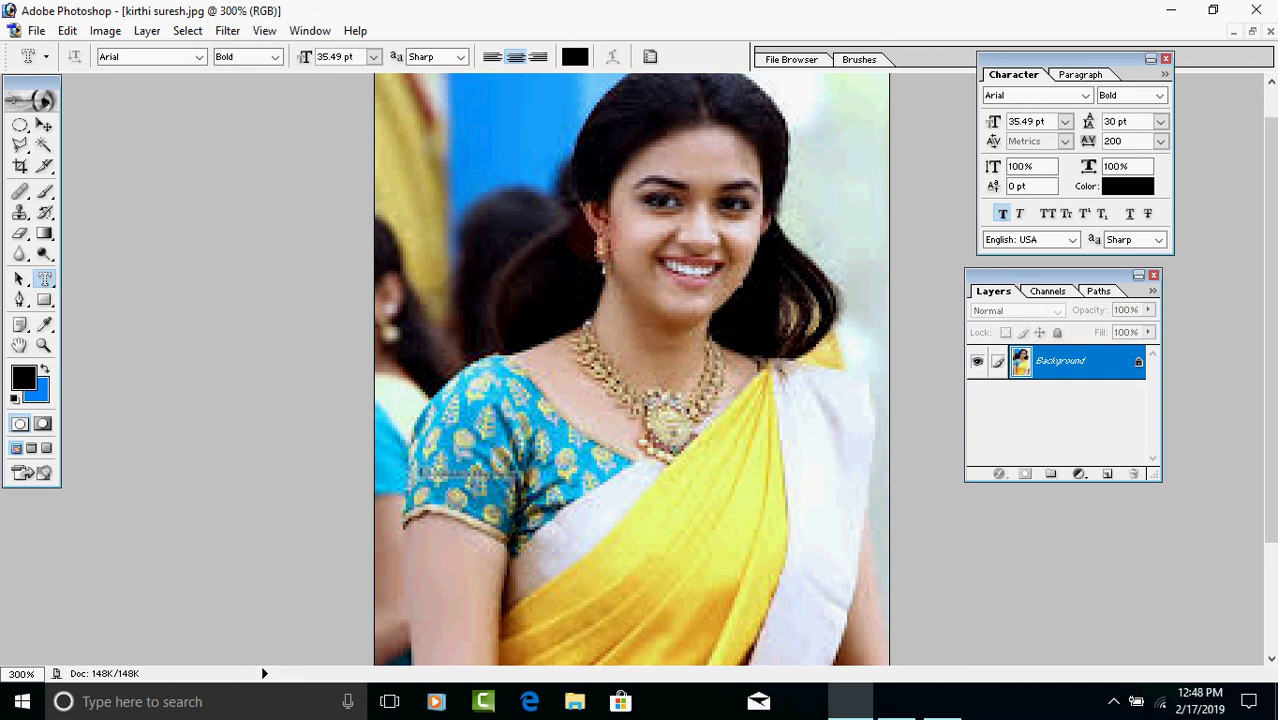
click(349, 97)
click(373, 57)
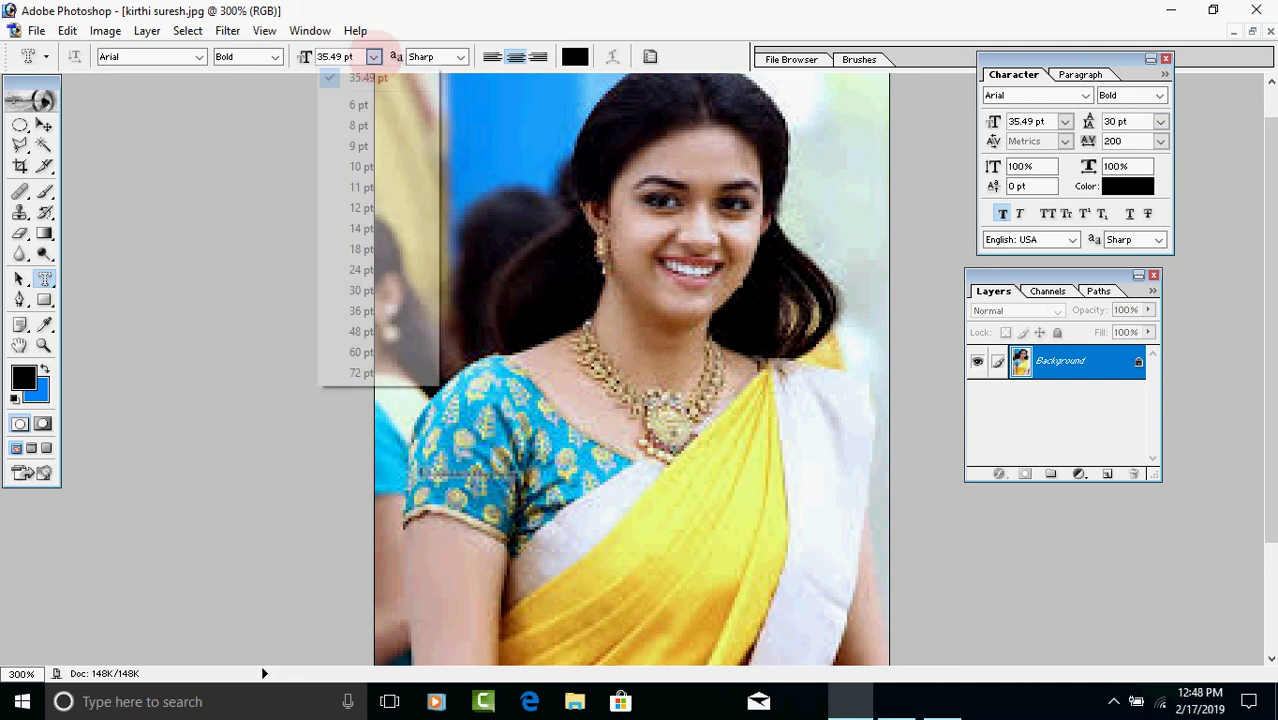
click(356, 372)
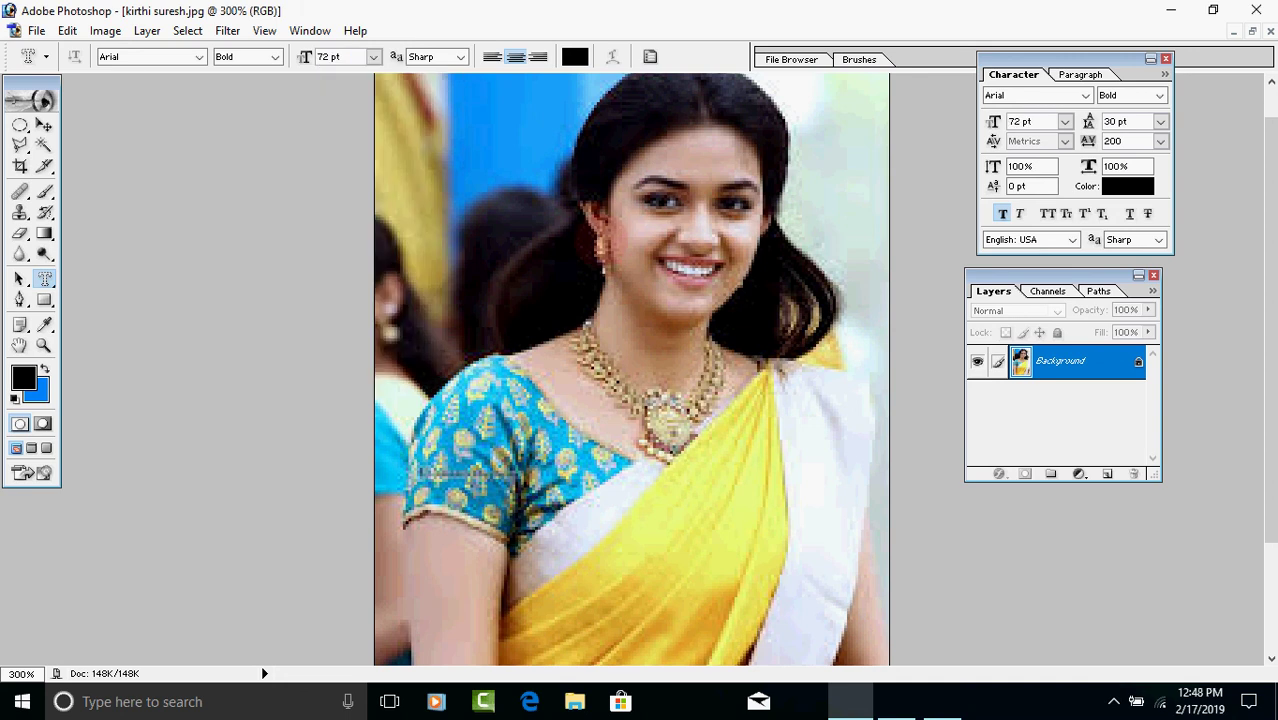
click(588, 238)
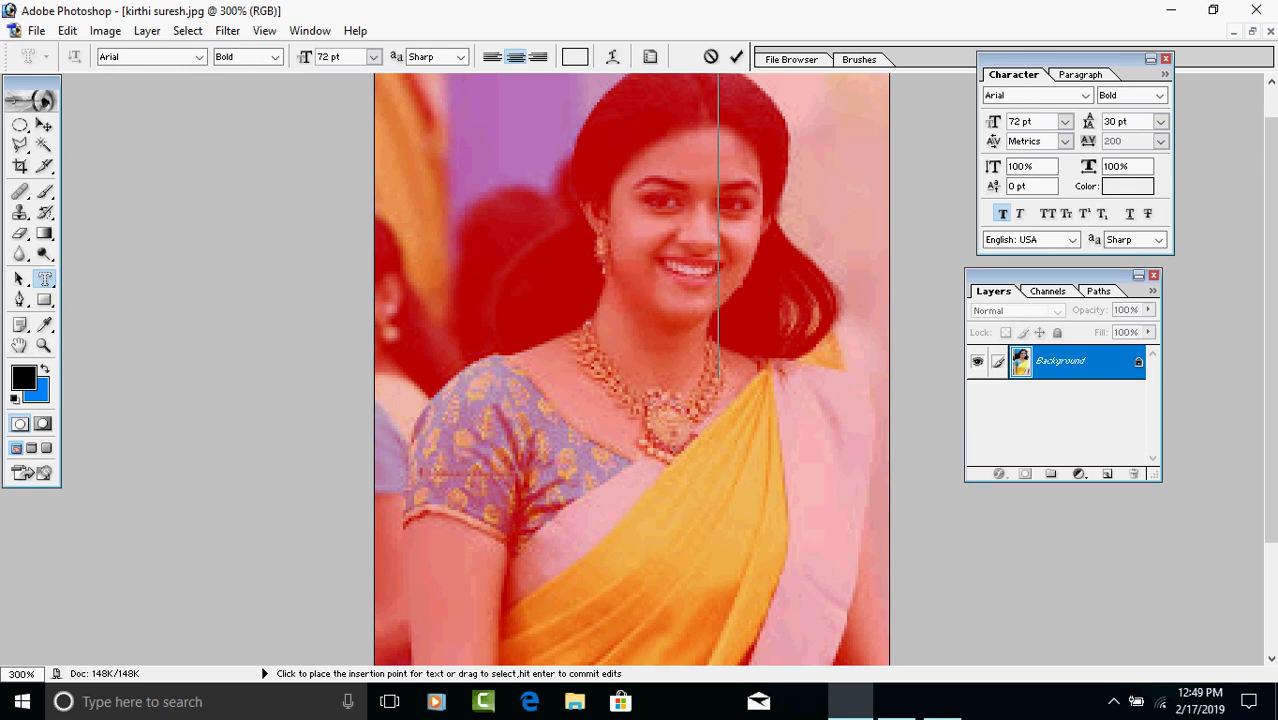
text(NIC)
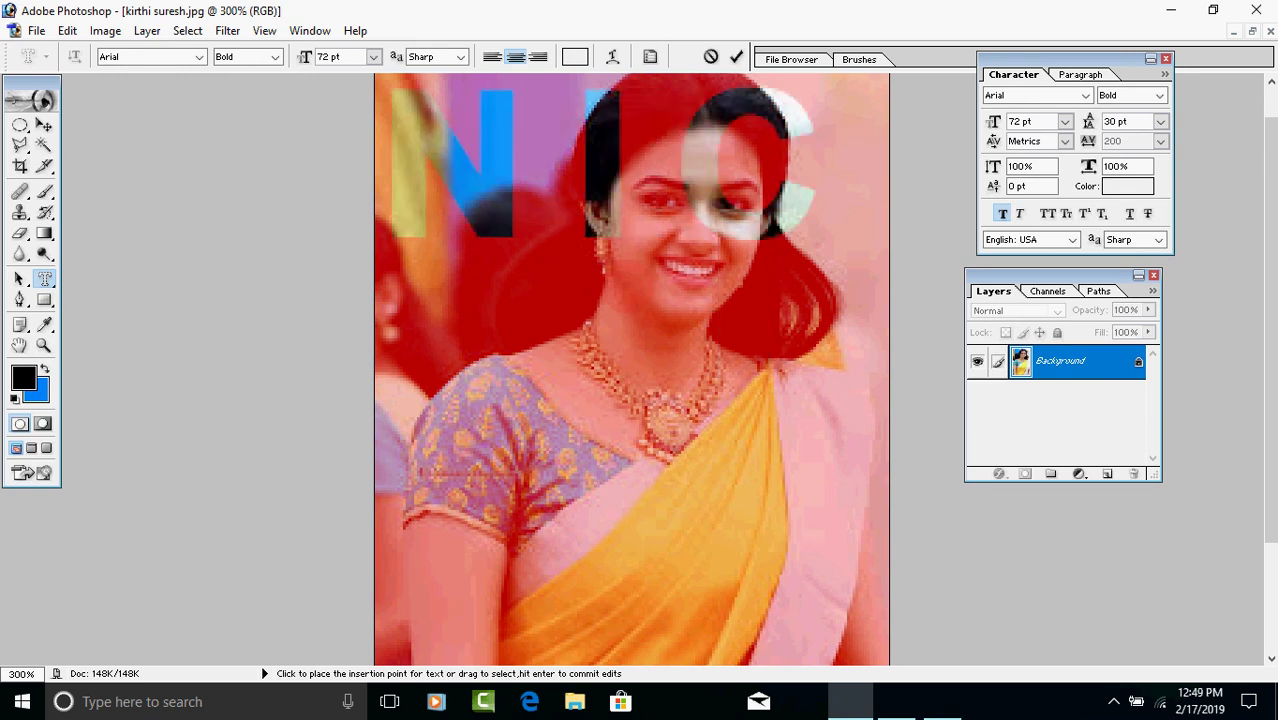
text(E)
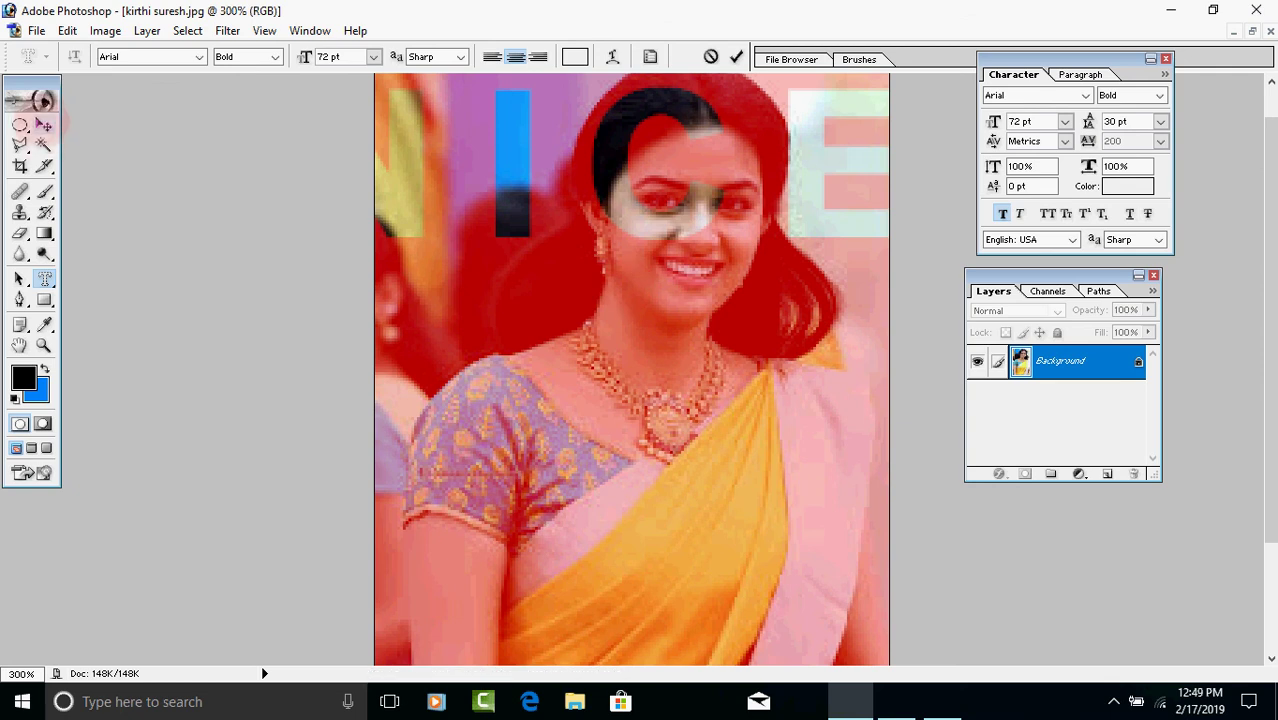
click(44, 125)
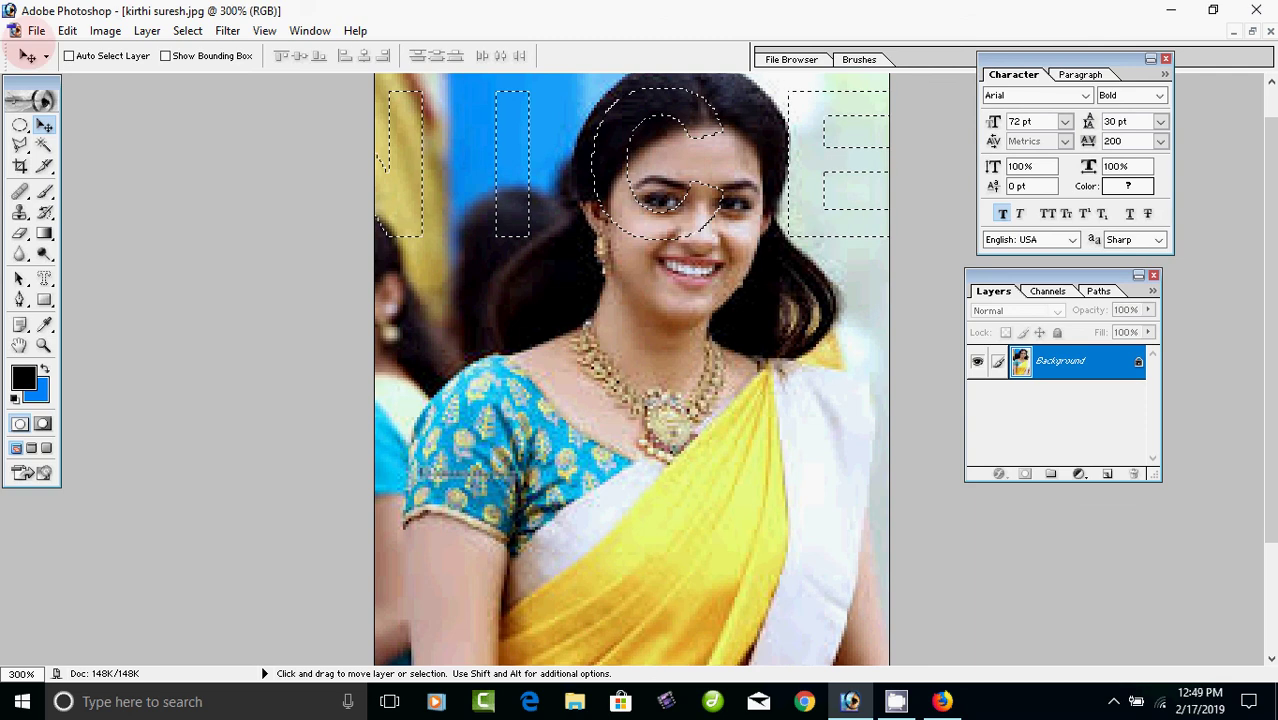
Step: Create a new white 4 x 6 inch RGB document at 200 pixels/inch and move its window clear of the others
click(38, 31)
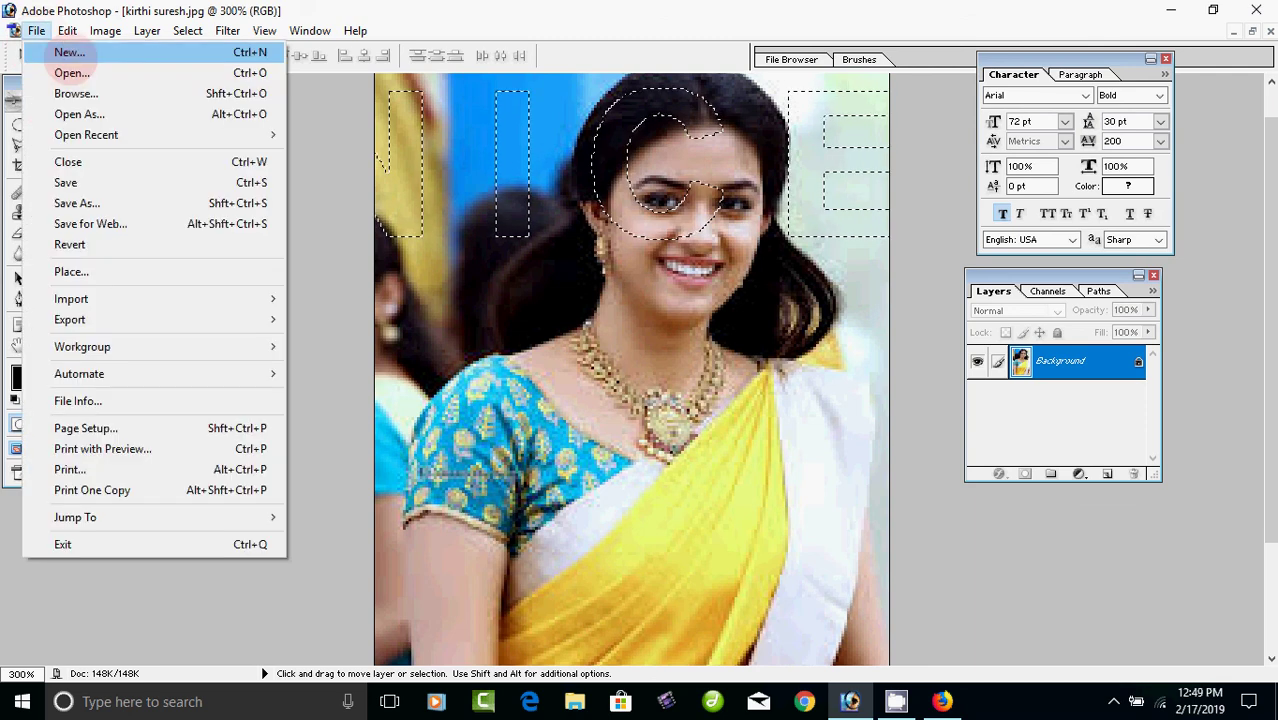
click(63, 51)
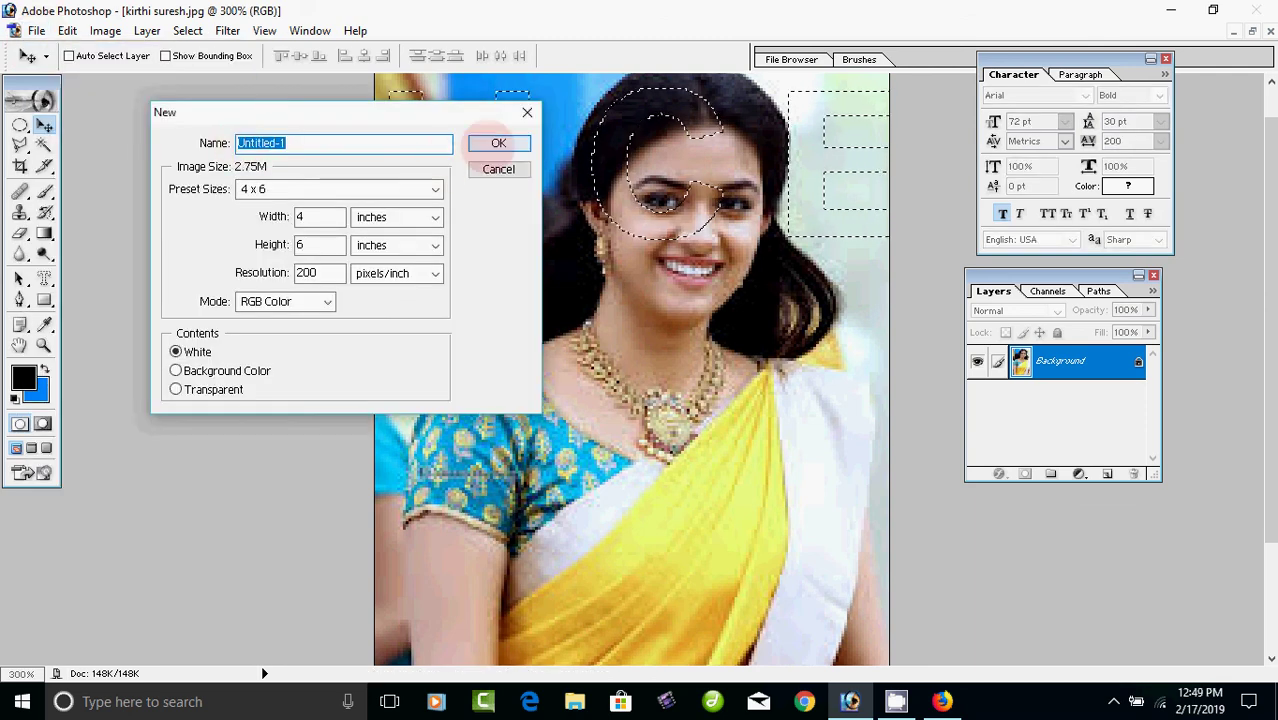
click(498, 143)
drag(205, 108, 845, 221)
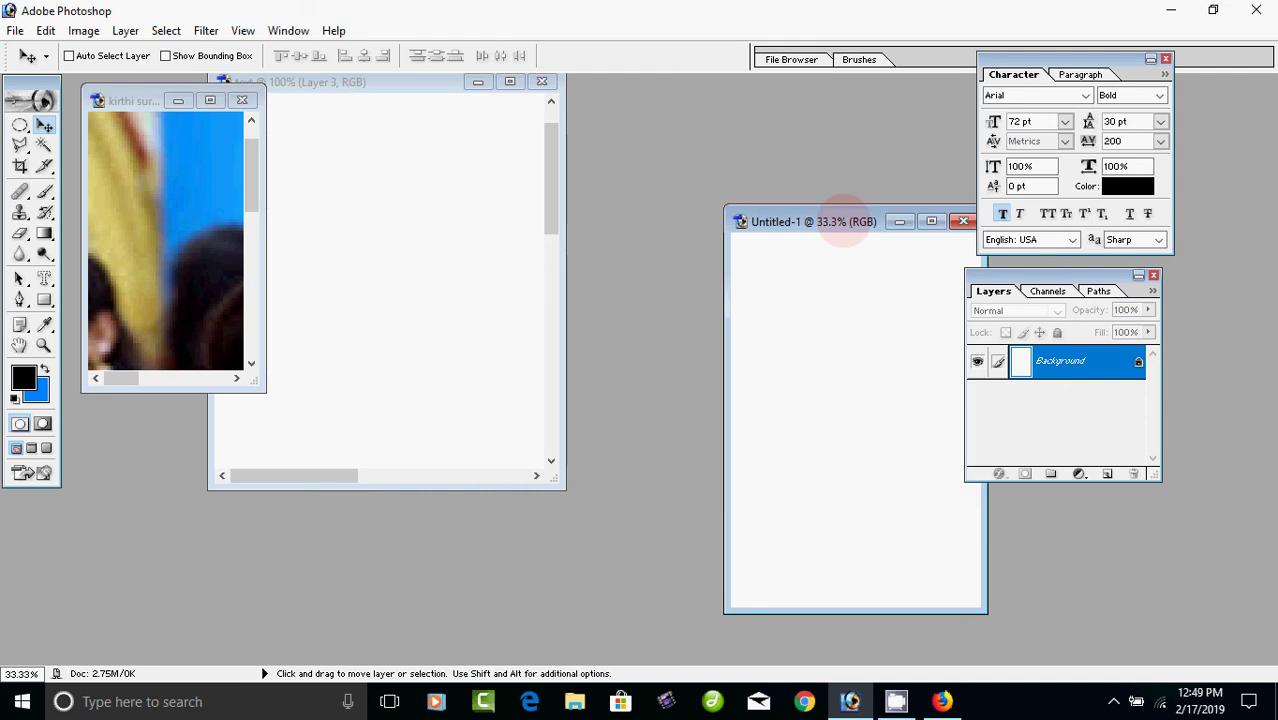
Step: Move the NICE-shaped photo cutout into the text document and position it in the empty area above COMPUTER
click(118, 205)
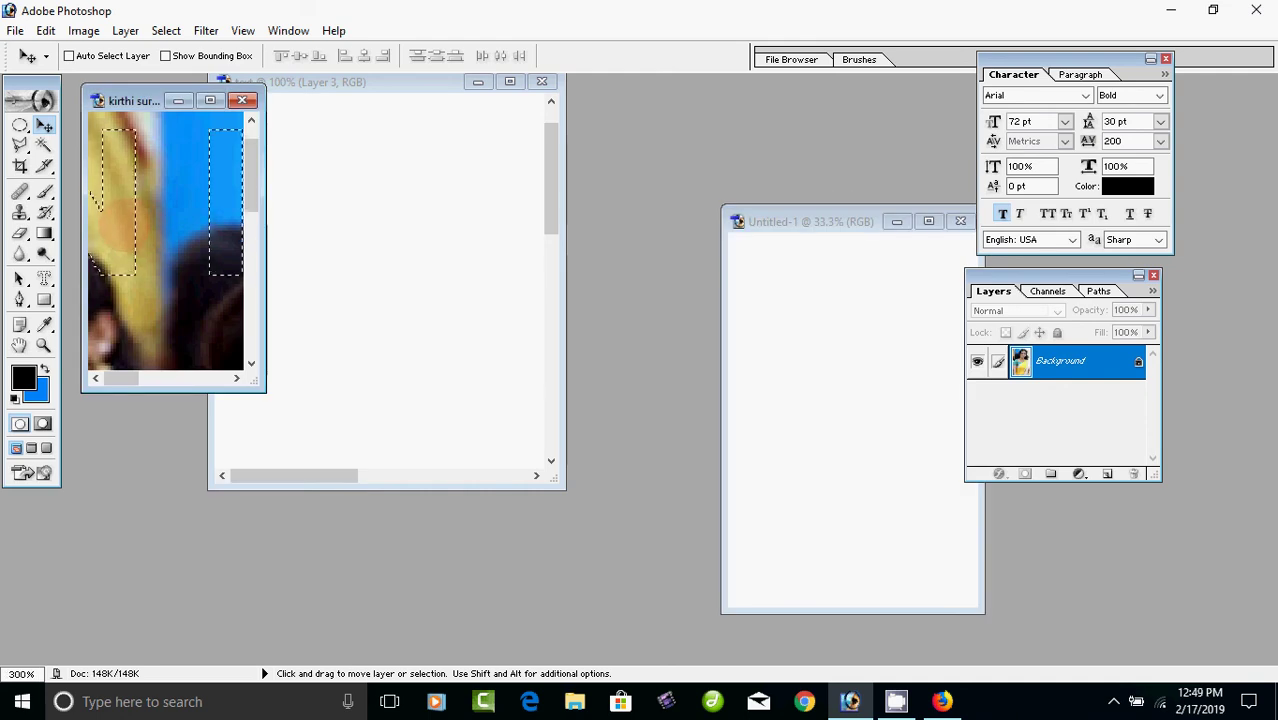
drag(118, 205, 355, 272)
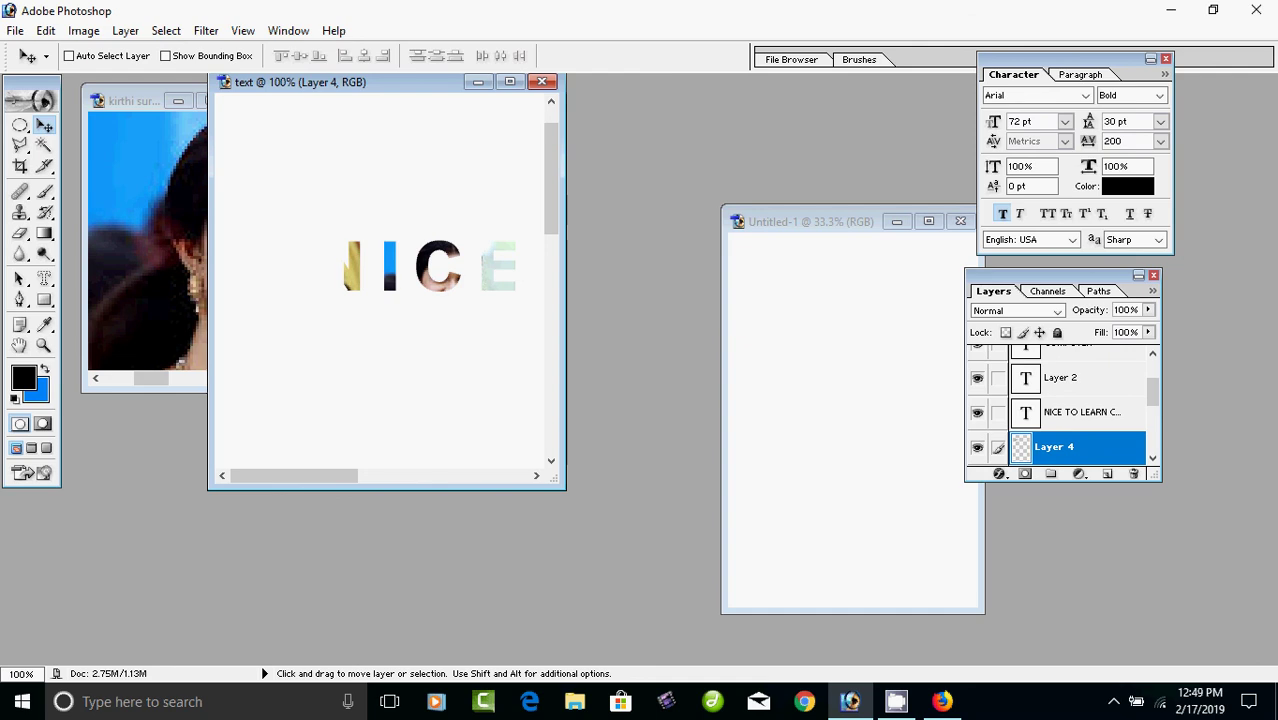
drag(365, 275, 365, 275)
click(509, 82)
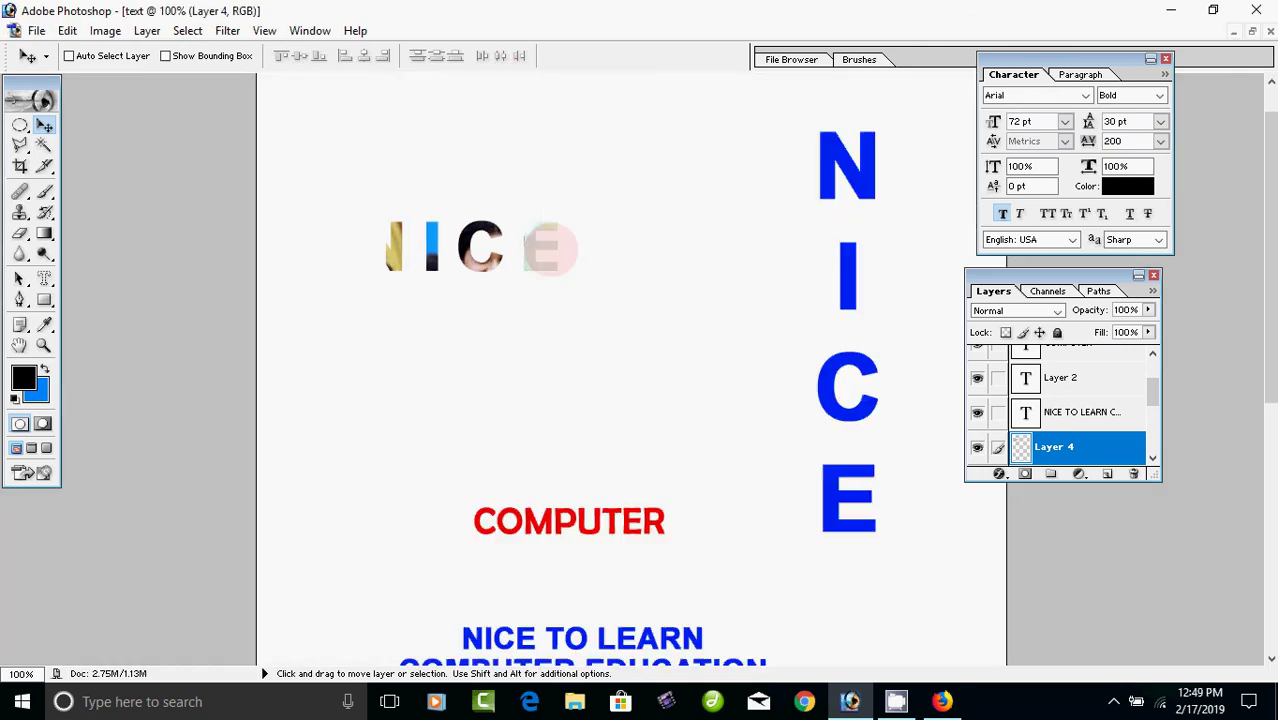
drag(478, 250, 494, 315)
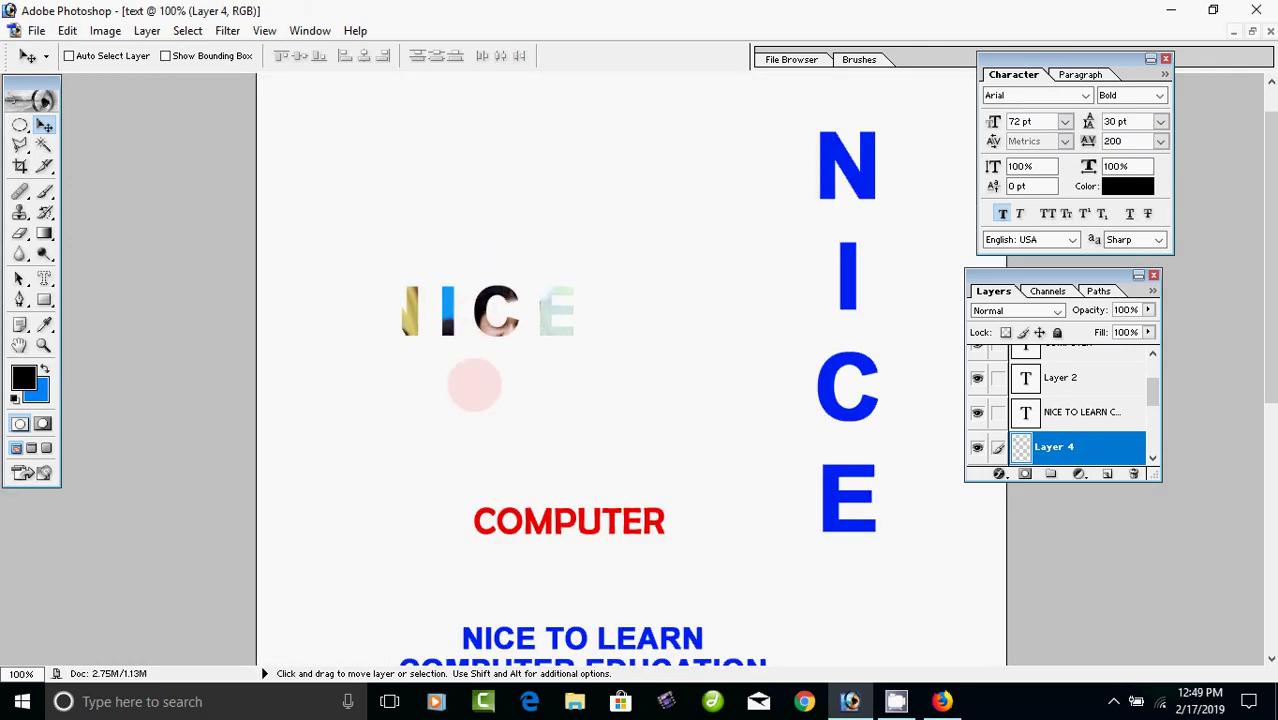
Step: Enlarge the NICE photo cutout with Free Transform and shift it right, beside the vertical NICE text
key(ctrl+t)
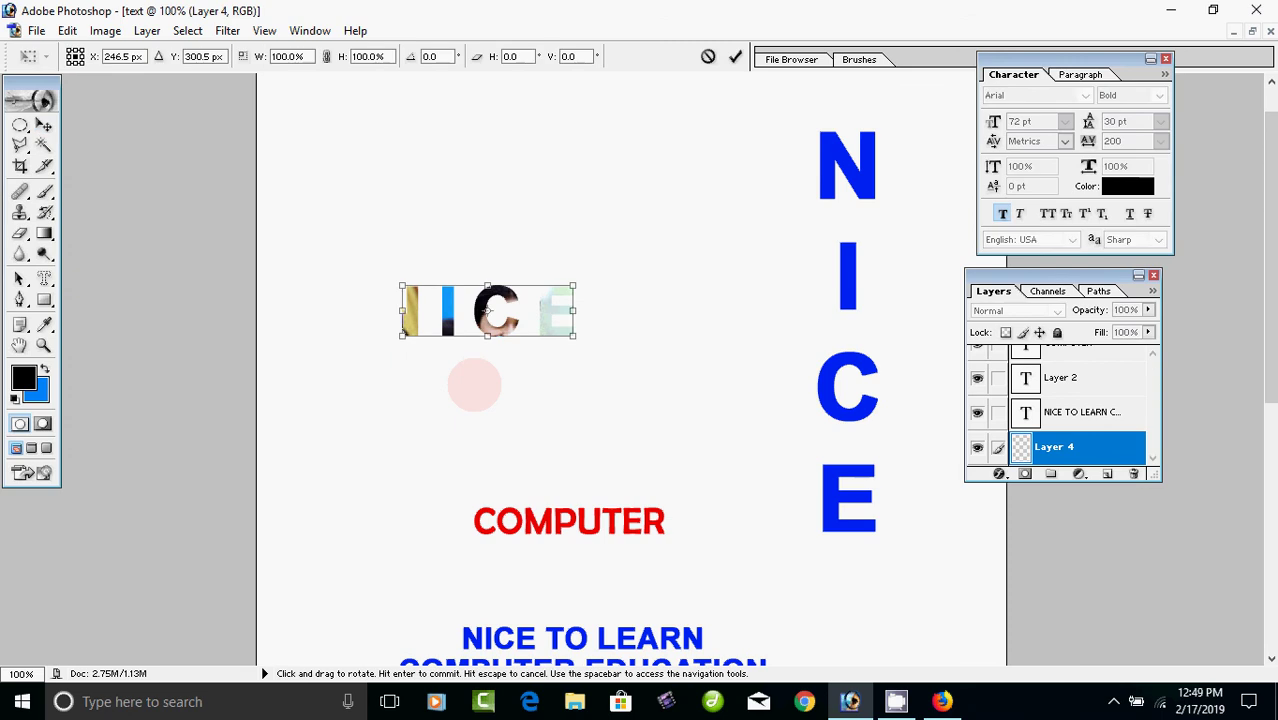
drag(573, 335, 691, 459)
double_click(507, 349)
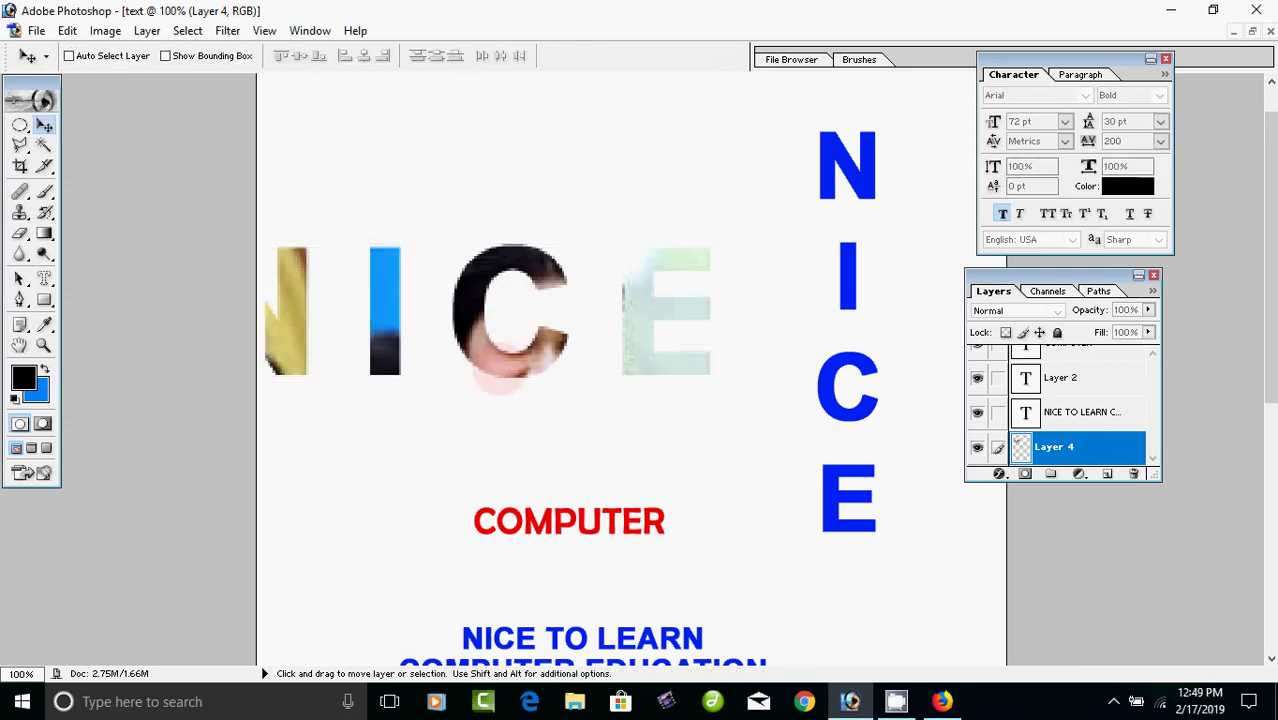
drag(505, 350, 589, 354)
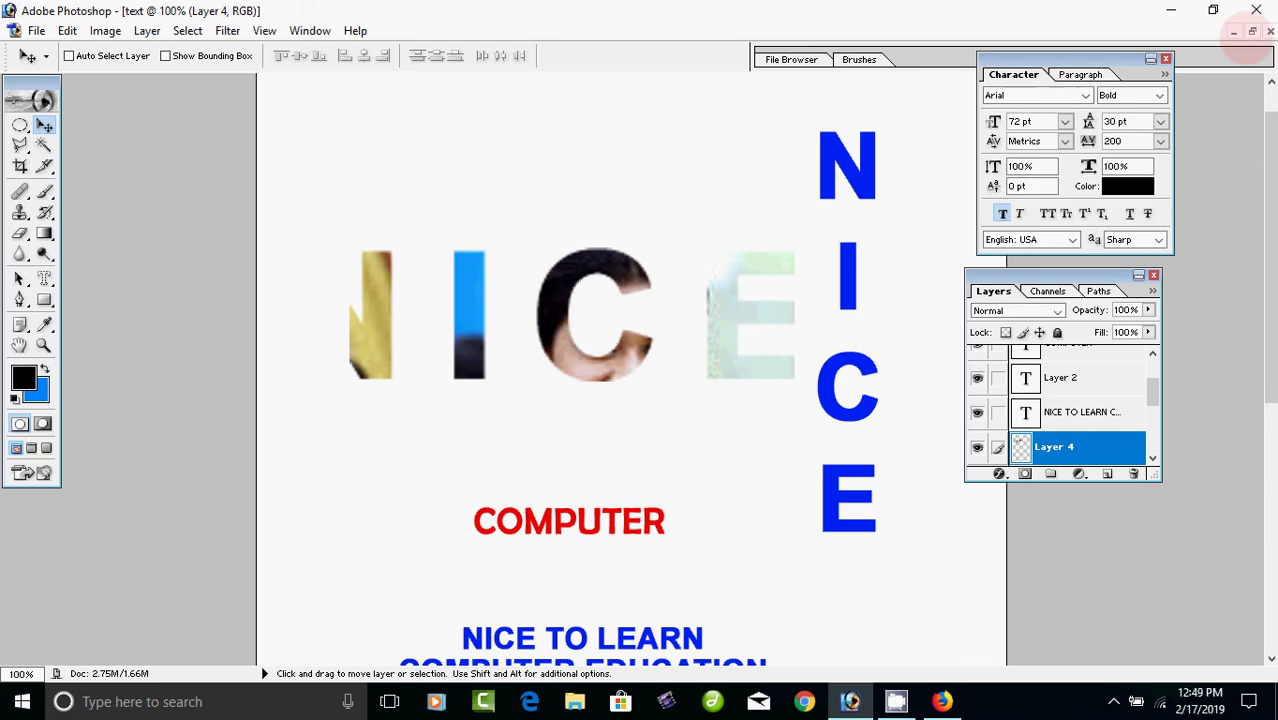
Step: Close the text document without saving and clear the NICE-shaped selection in the photo
key(ctrl+w)
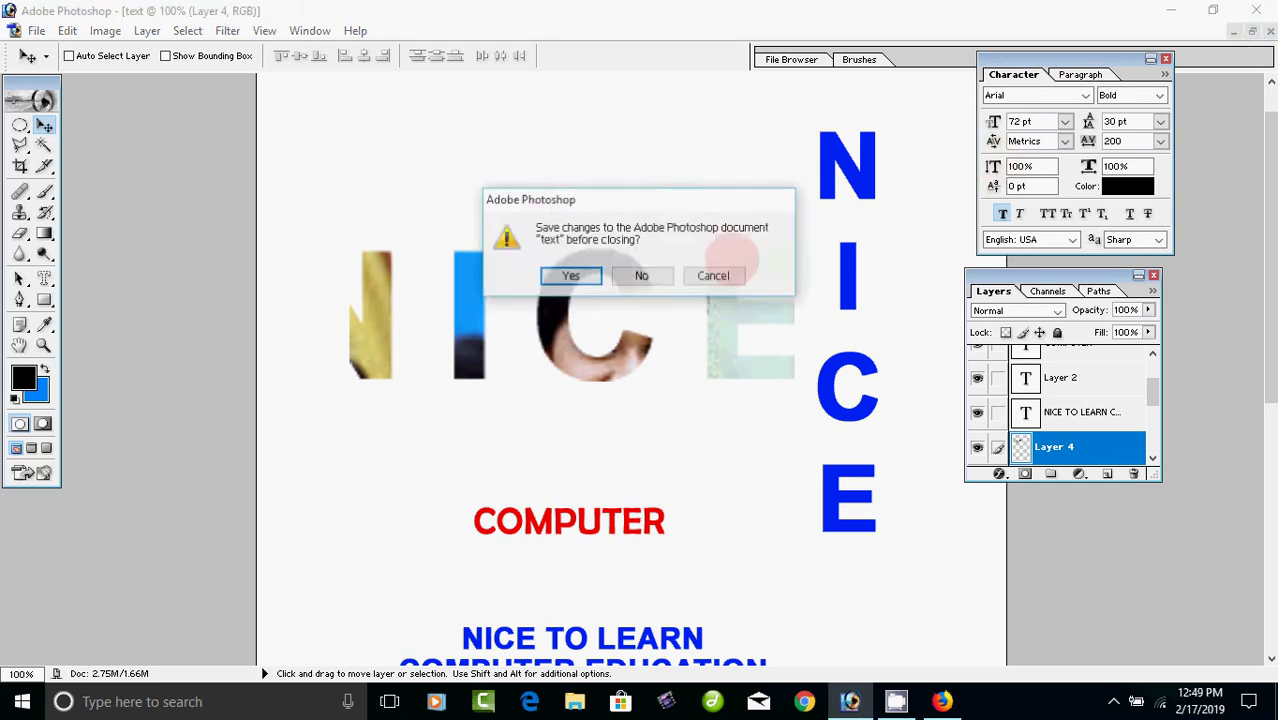
click(642, 274)
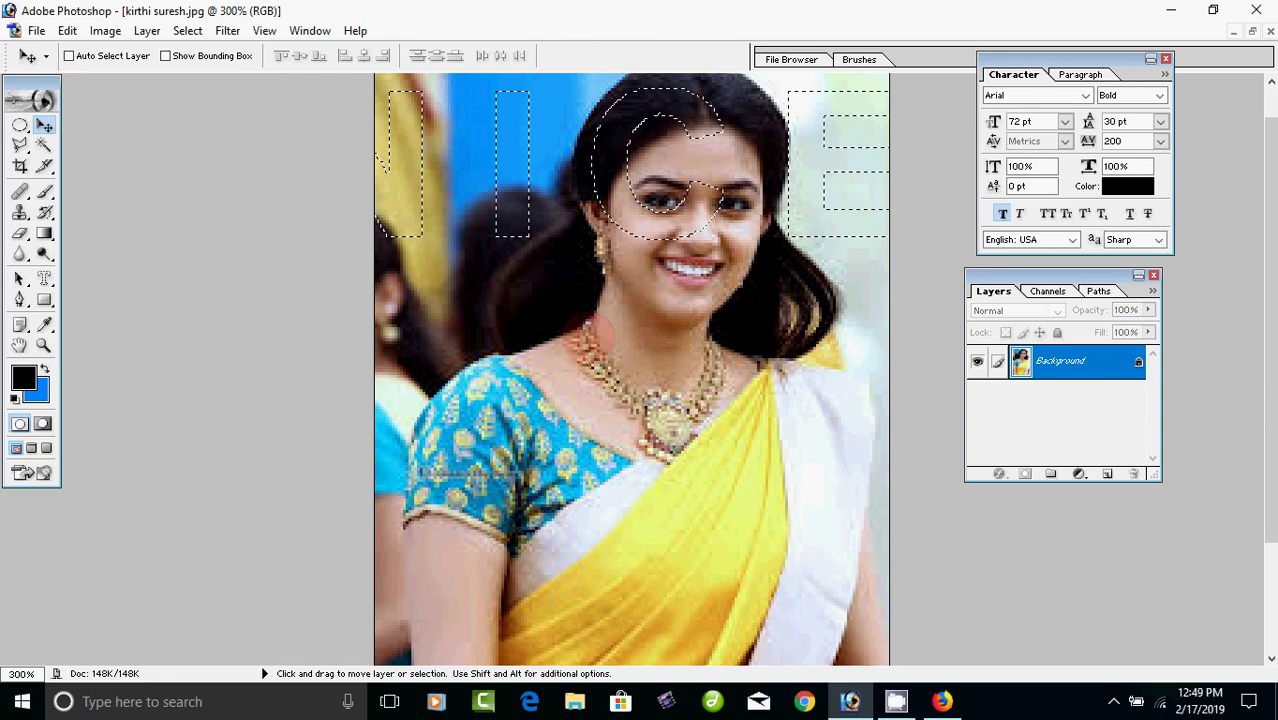
key(ctrl+d)
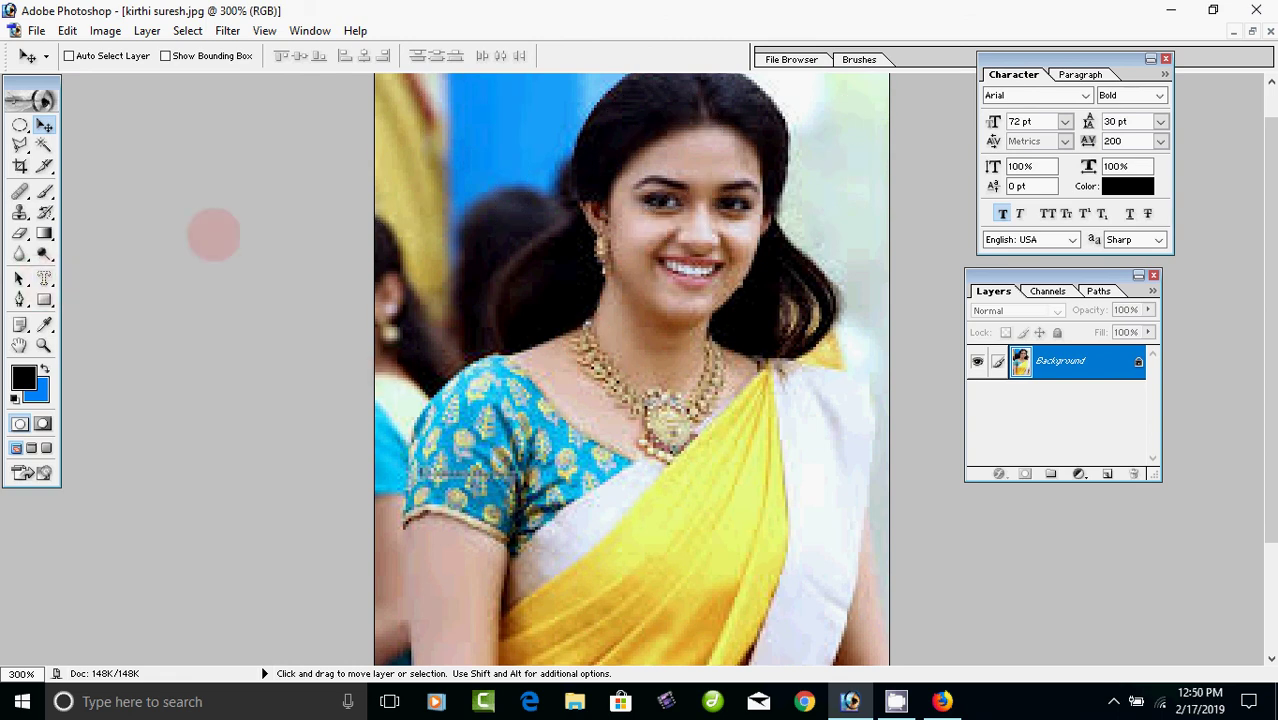
Step: Create a NICE-shaped selection across the photo with the Horizontal Type Mask tool in Arial Bold at 58 pt
click(44, 279)
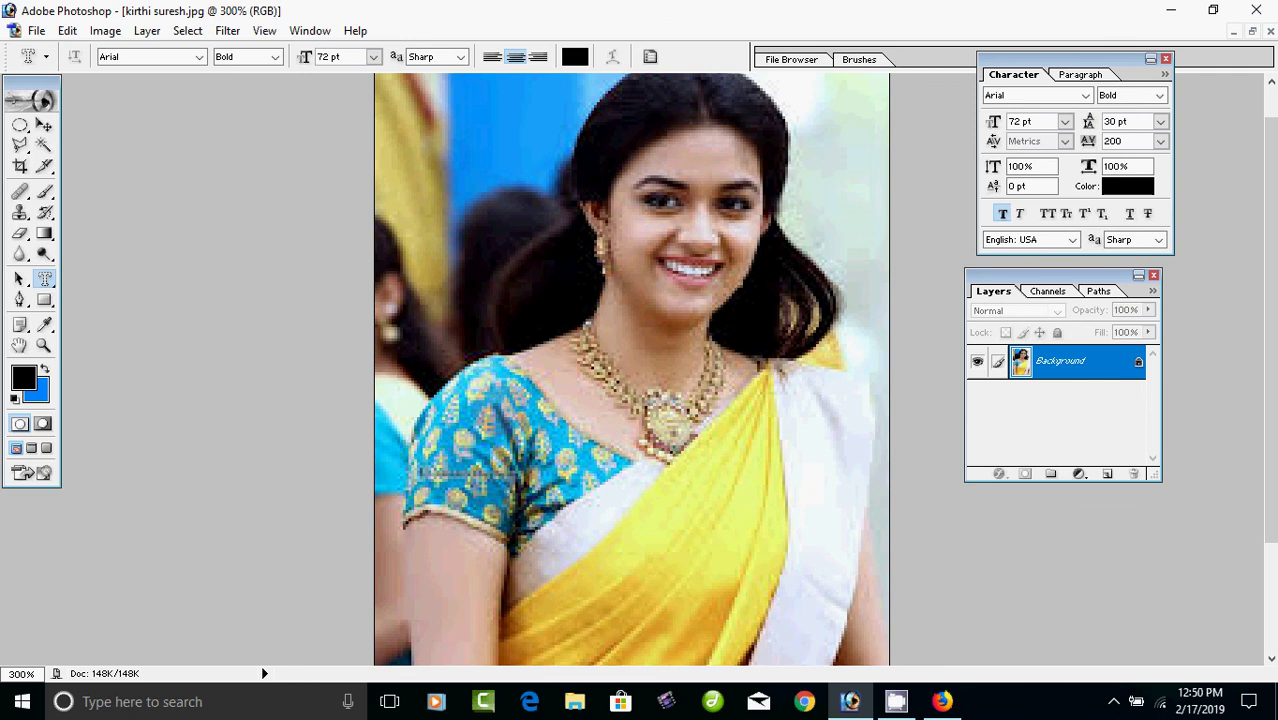
click(518, 469)
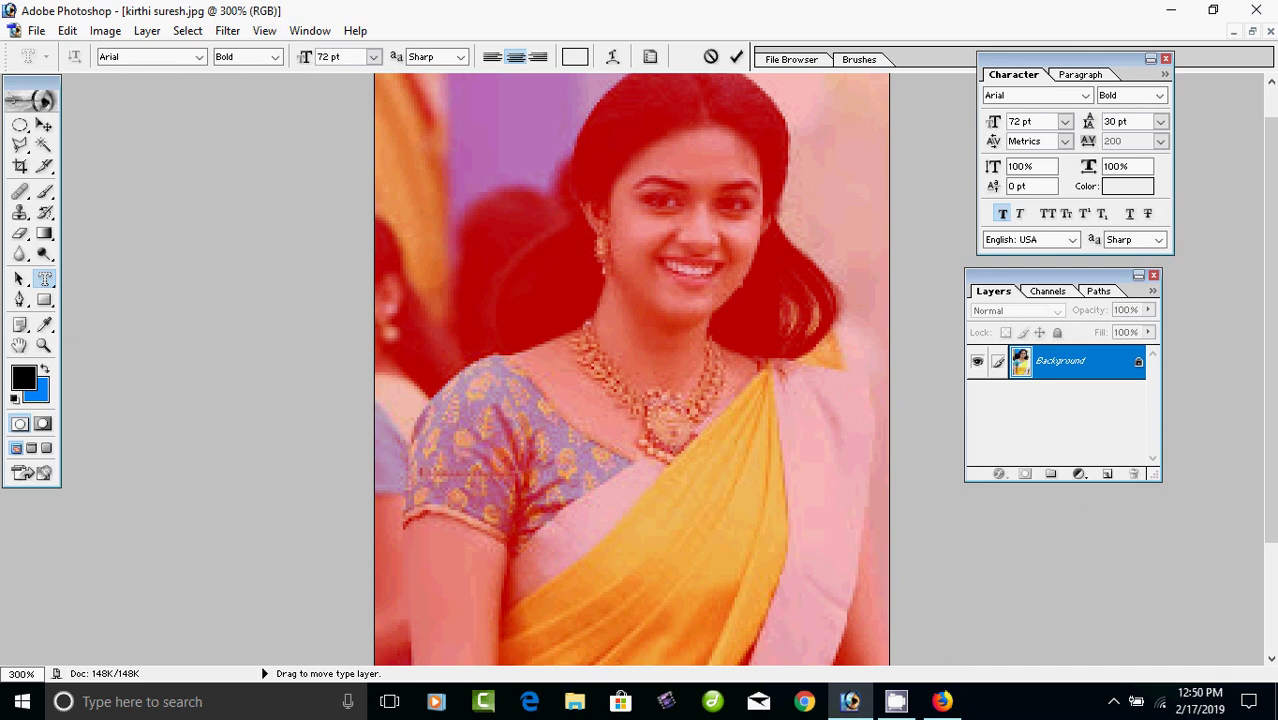
key(ctrl+shift+comma)
key(ctrl+shift+comma)
key(ctrl+shift+comma)
key(ctrl+shift+comma)
key(ctrl+shift+comma)
key(ctrl+shift+comma)
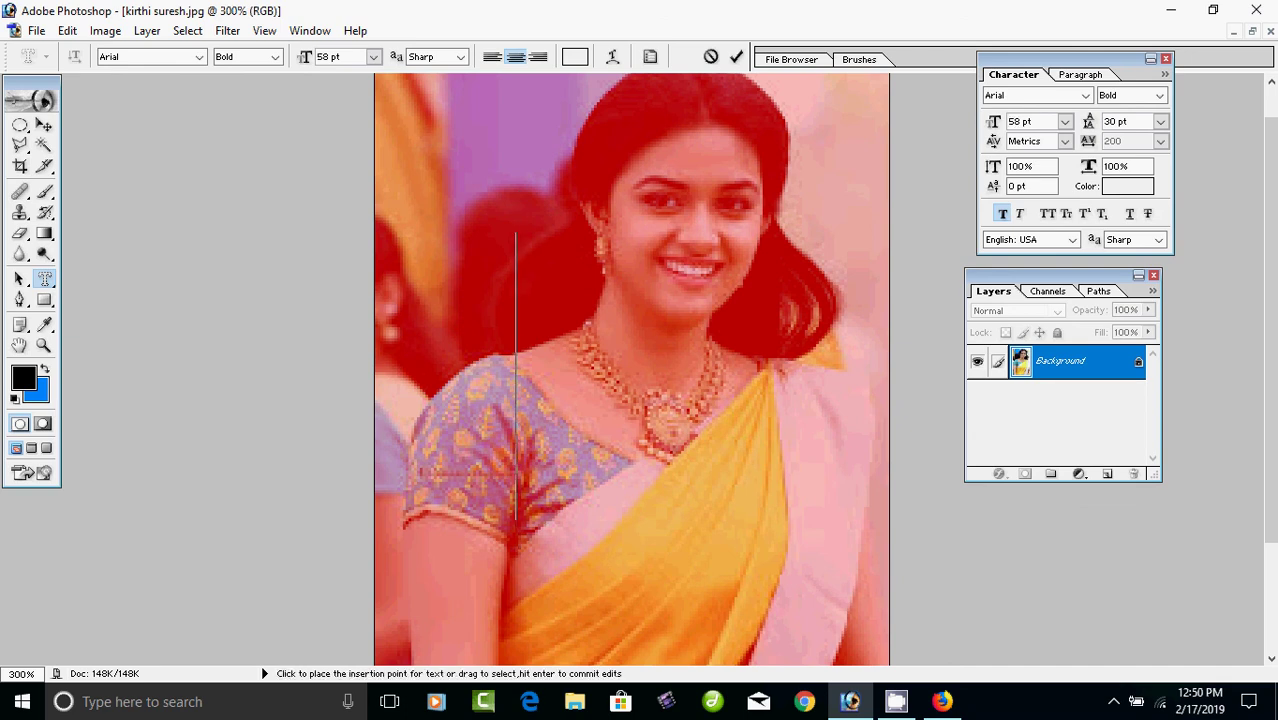
text(NICE)
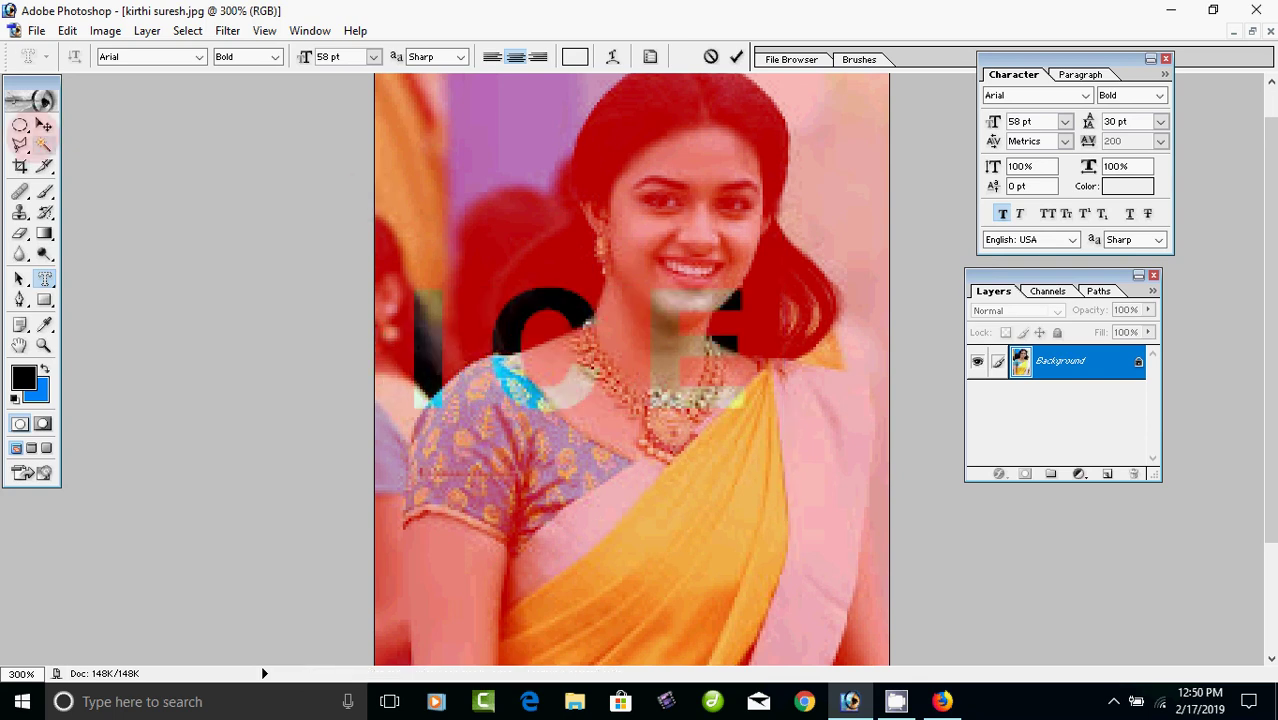
click(44, 126)
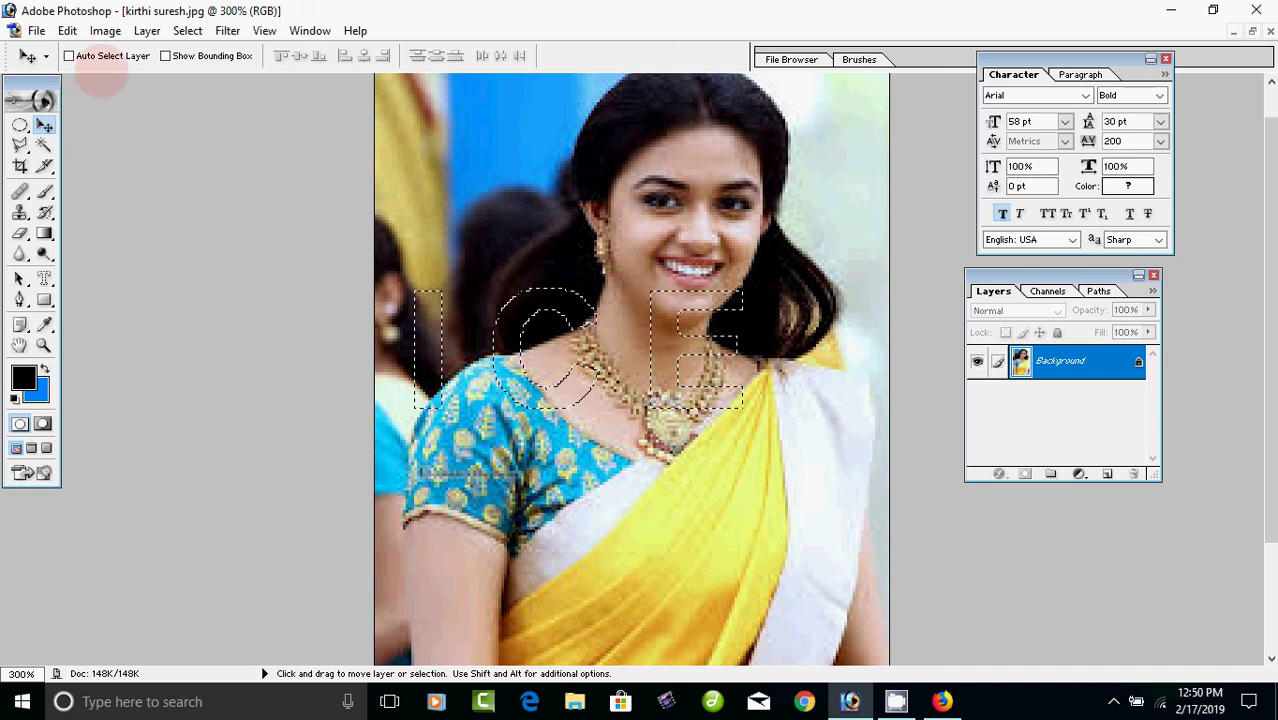
Step: Create a new white 4 x 6 inch RGB document at 200 pixels/inch and move its window clear of the photo
click(36, 30)
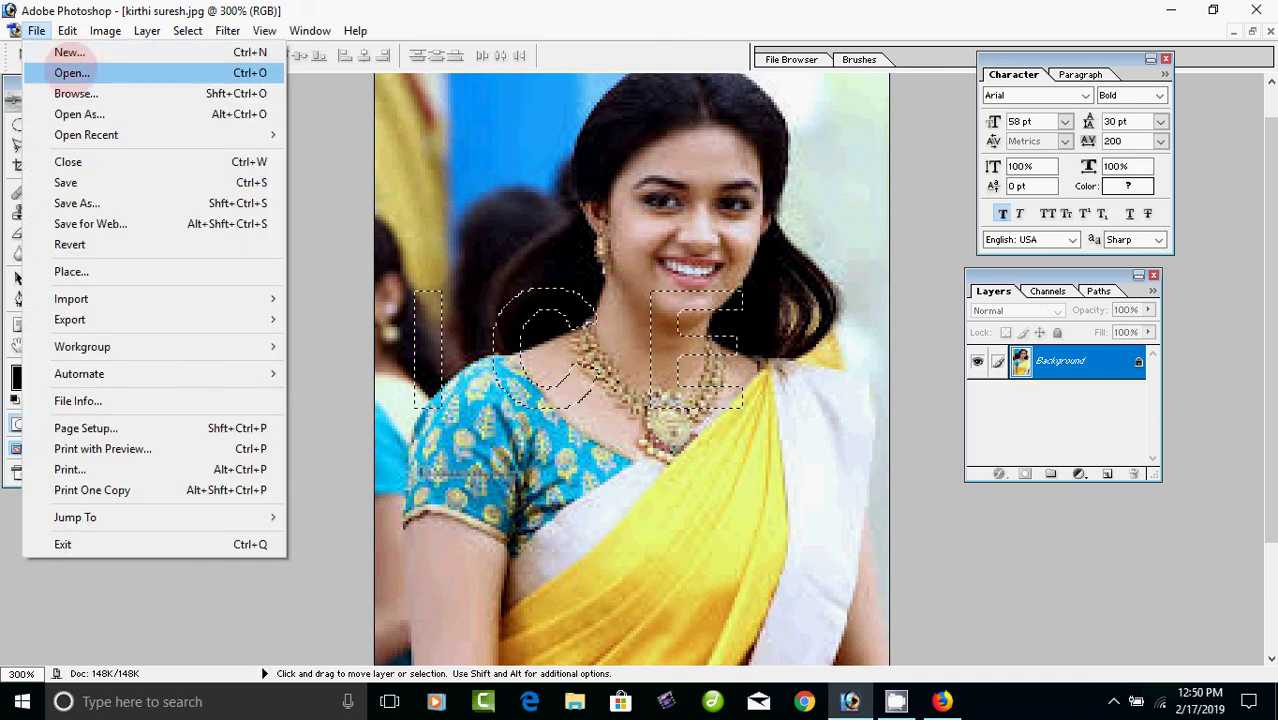
click(69, 52)
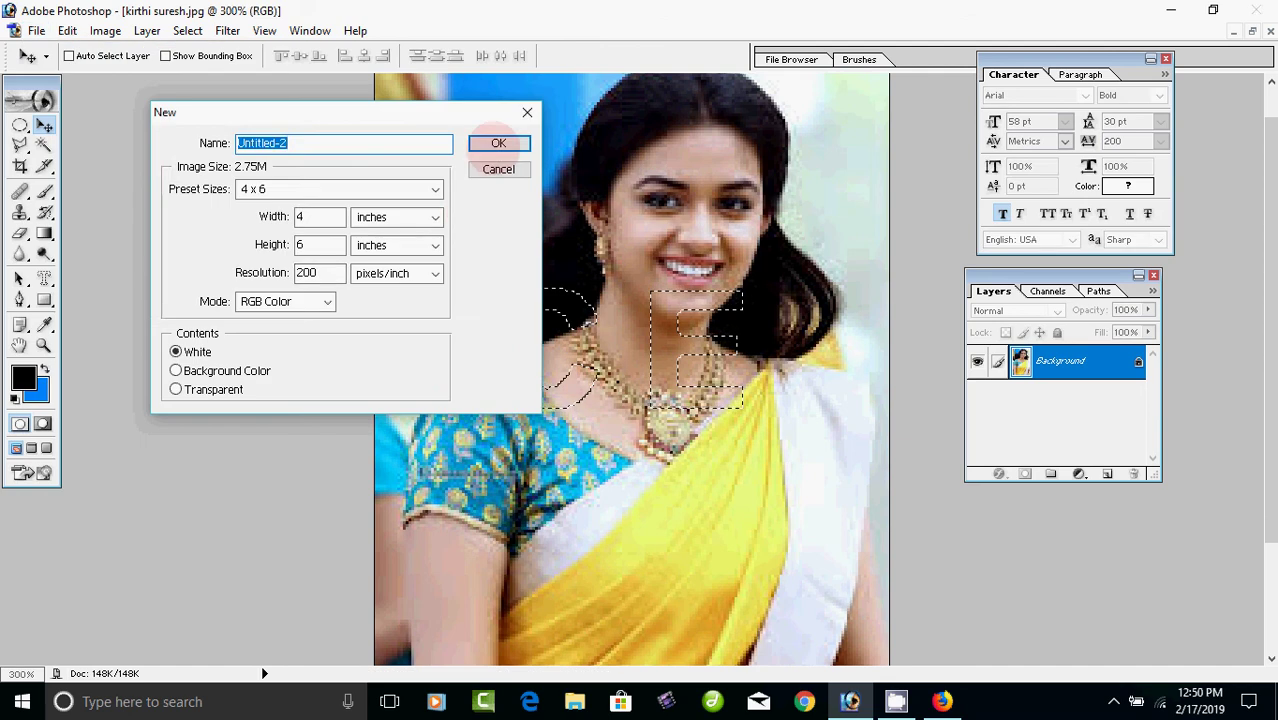
click(494, 144)
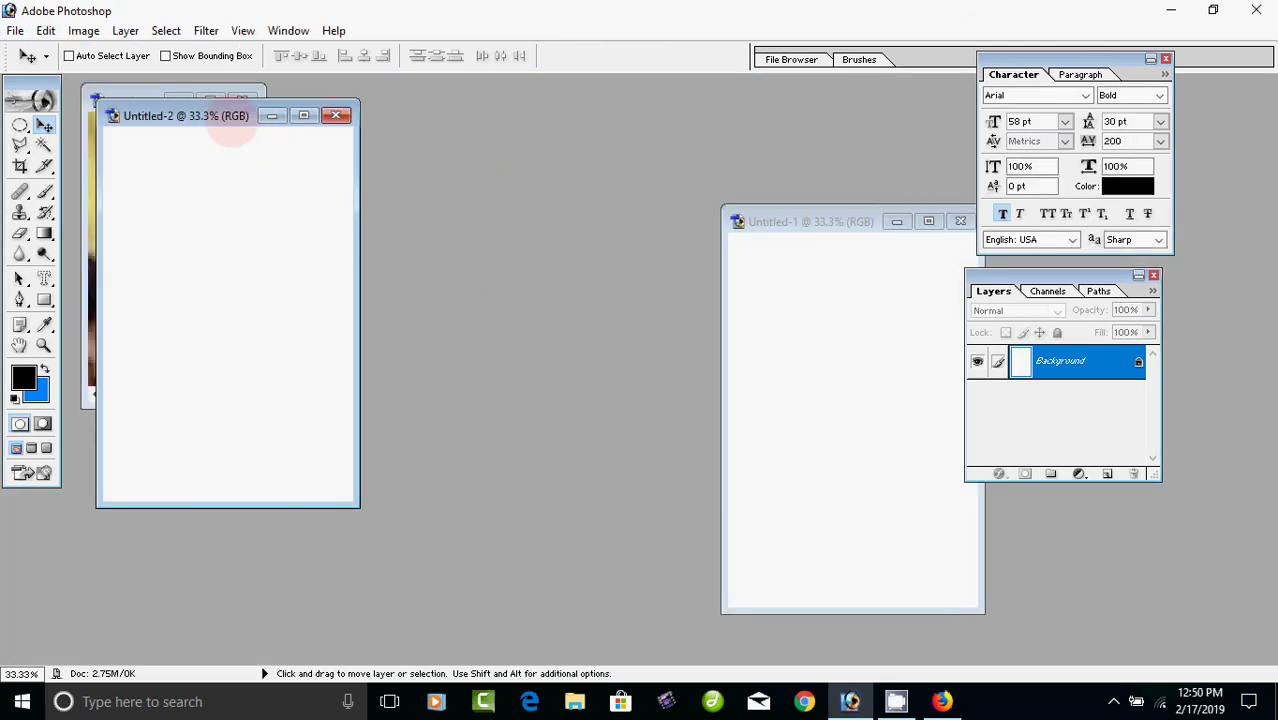
drag(228, 114, 501, 123)
click(167, 345)
drag(167, 345, 478, 308)
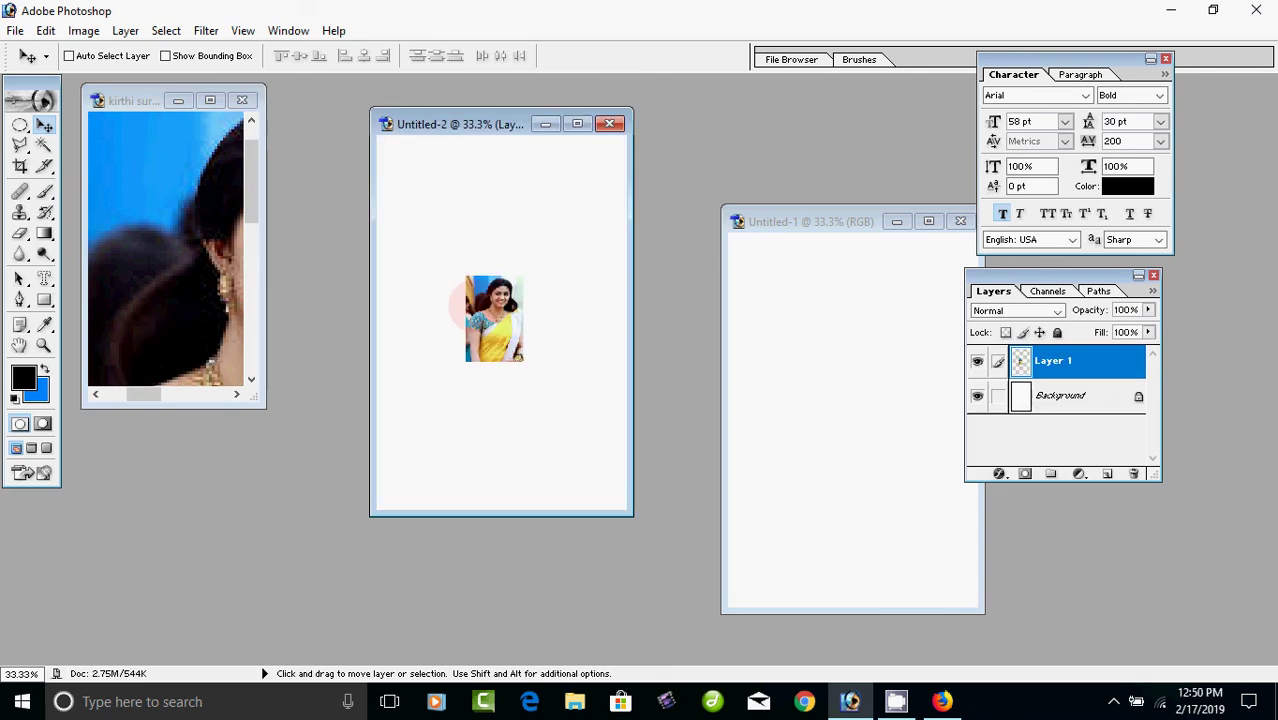
key(ctrl+z)
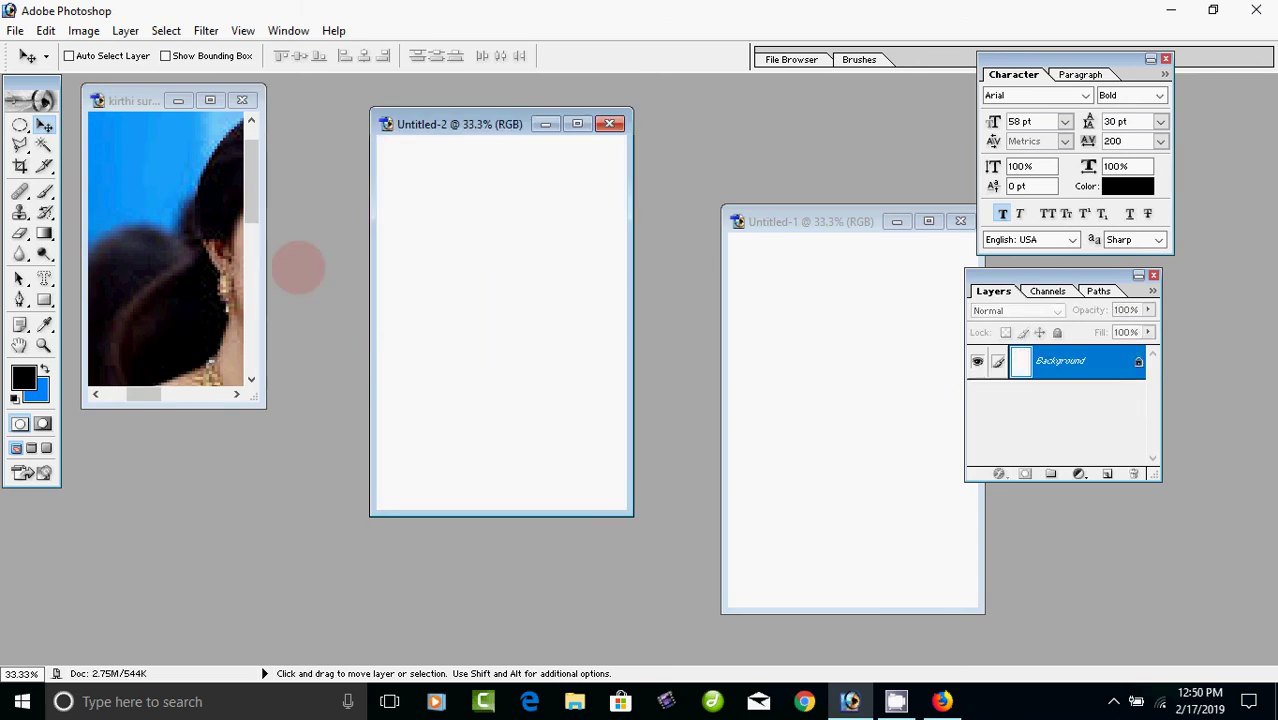
Step: Move the photo cutout shaped by the horizontal type mask into Untitled-2 and maximize that document's window
drag(251, 200, 258, 270)
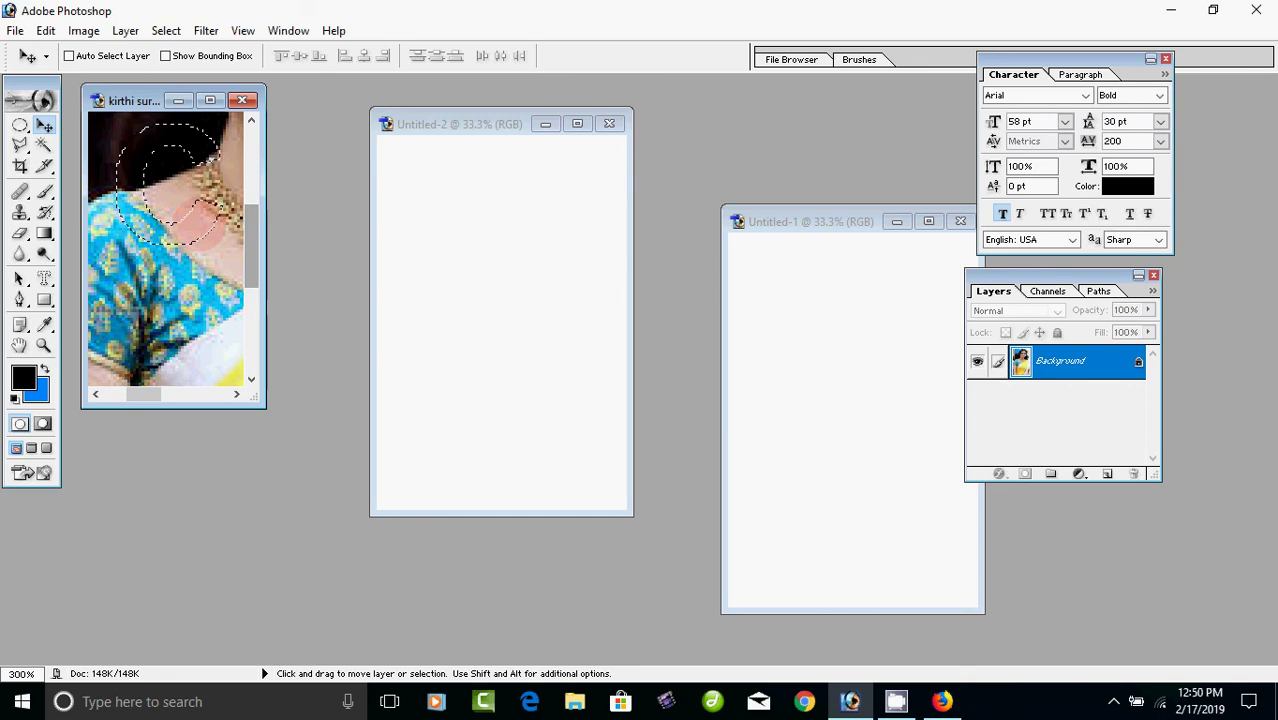
drag(205, 228, 493, 328)
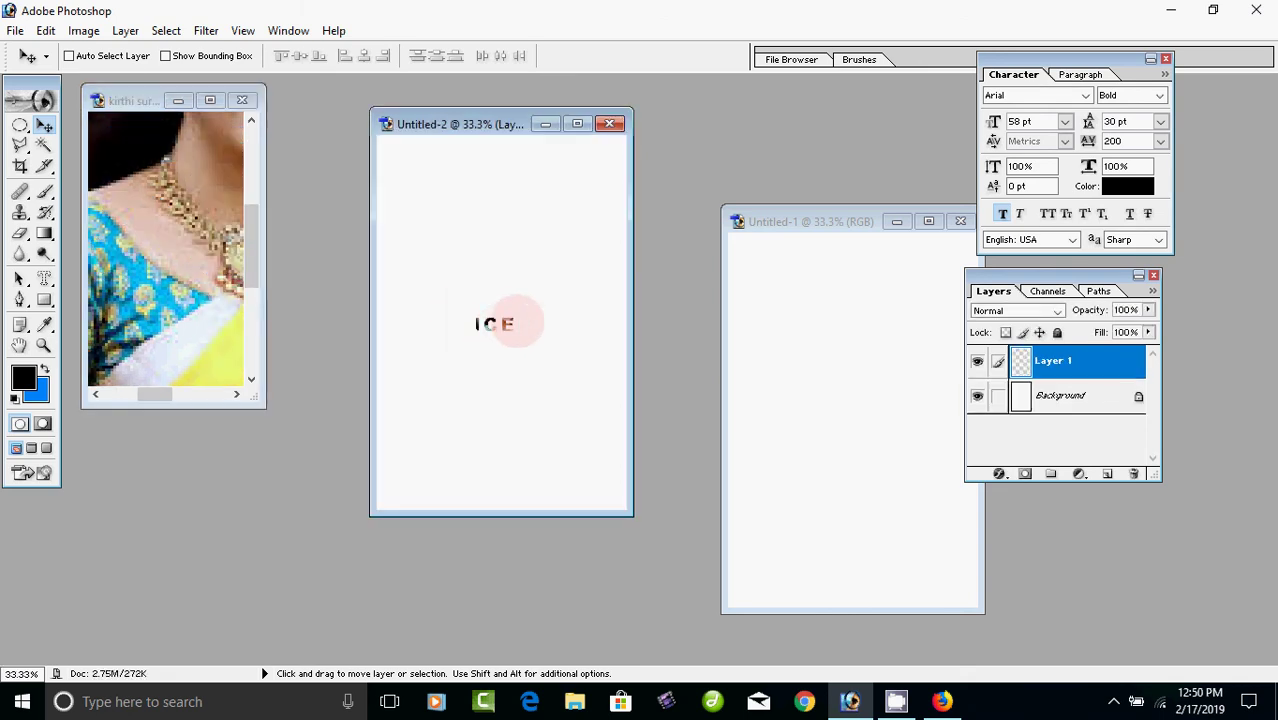
click(577, 123)
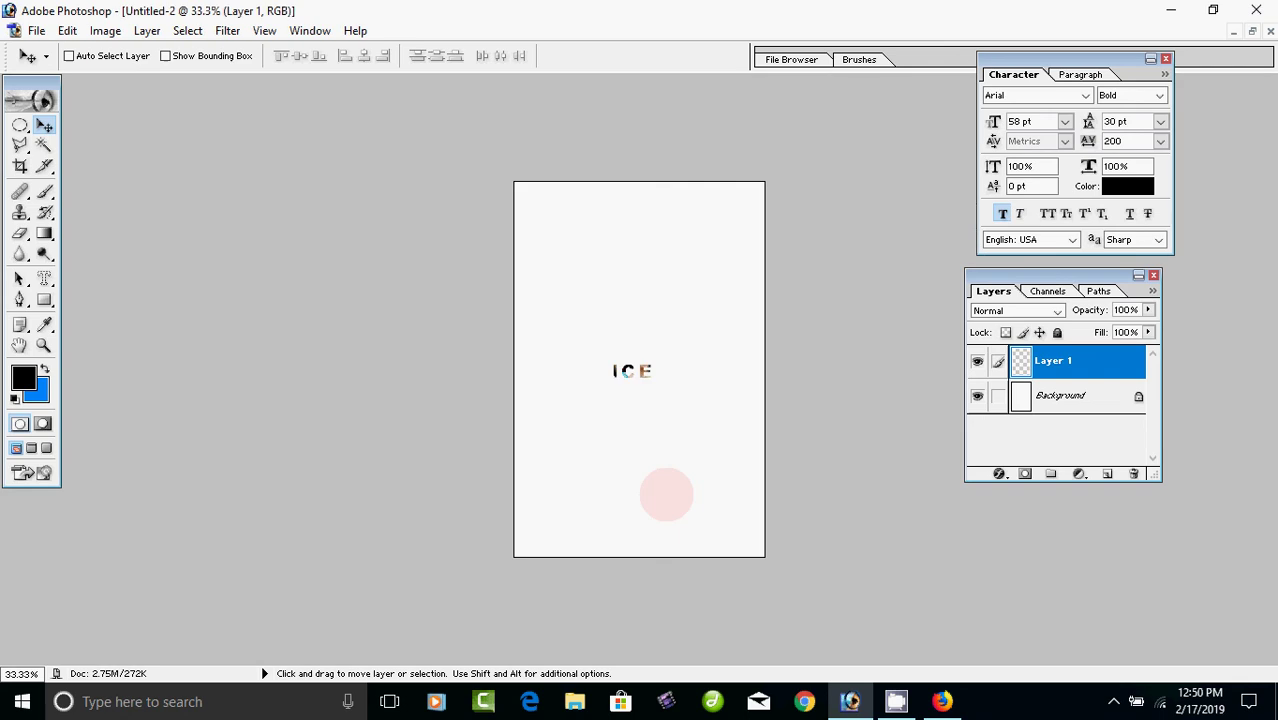
Step: Enlarge the photo-filled letters proportionally to 182.7% with Free Transform and shift them slightly up and left on the page
key(ctrl+plus)
key(ctrl+plus)
key(ctrl+plus)
key(ctrl+plus)
key(ctrl+plus)
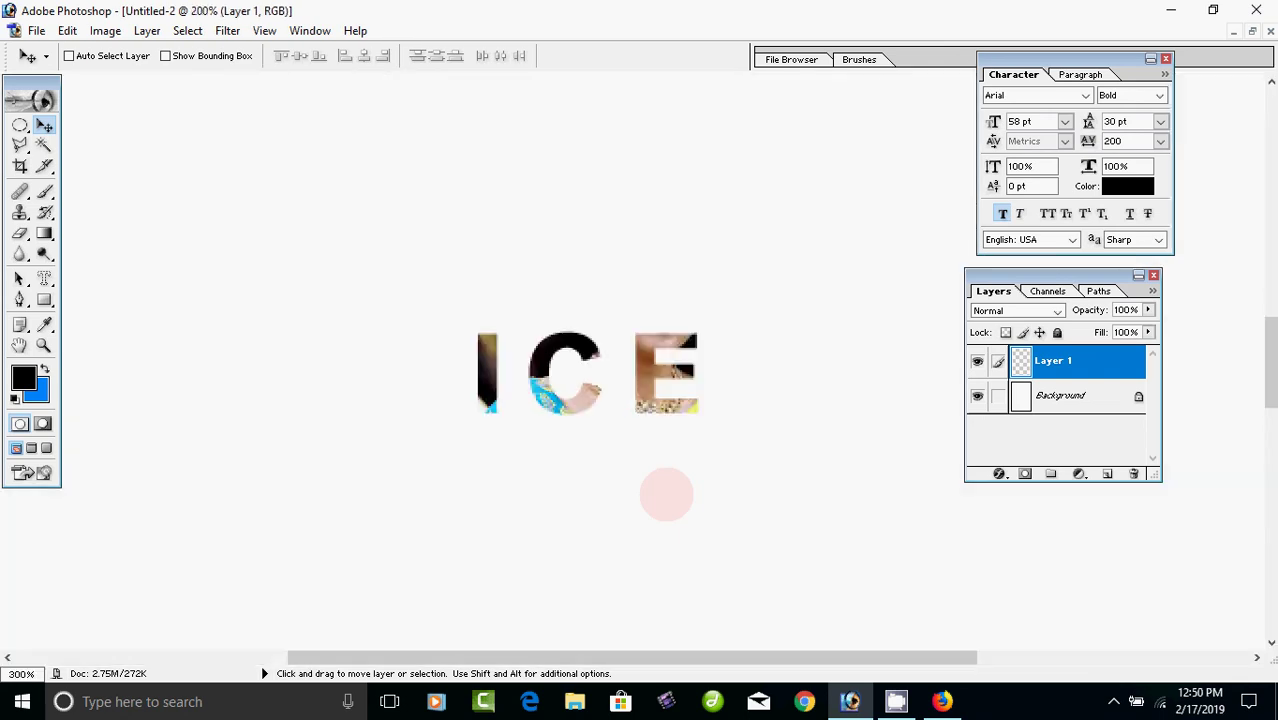
key(ctrl+t)
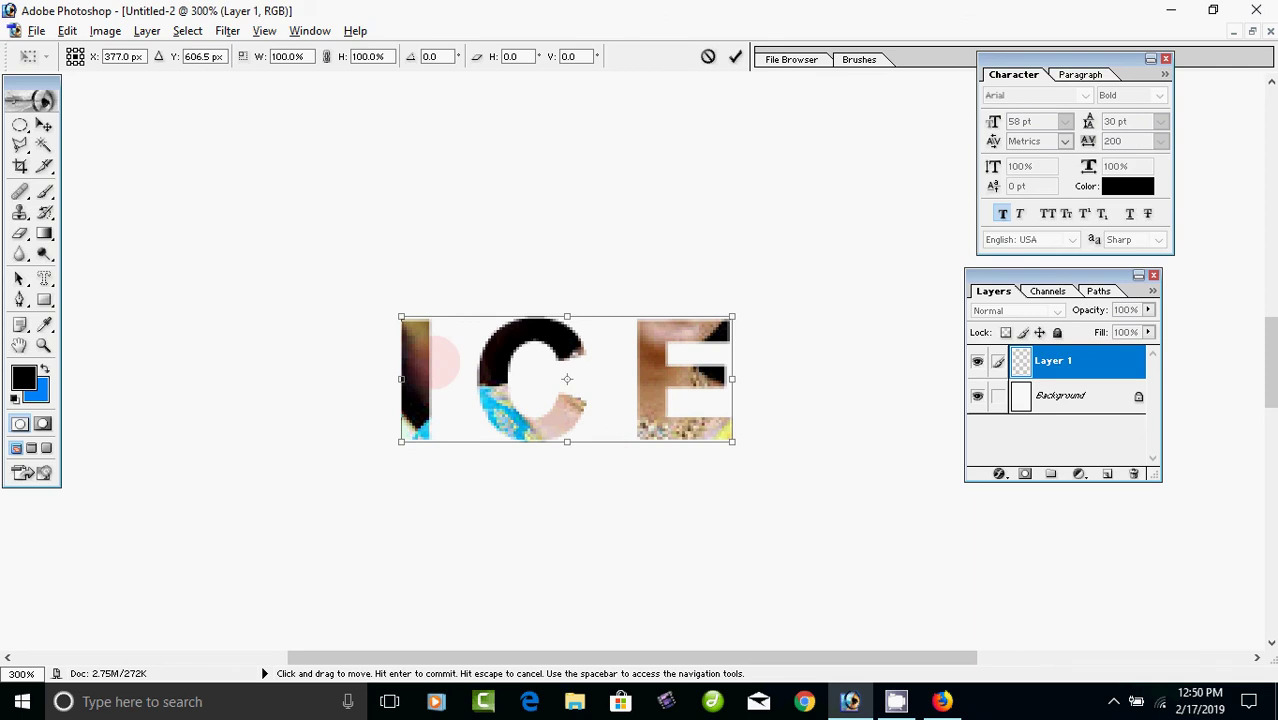
drag(402, 317, 309, 160)
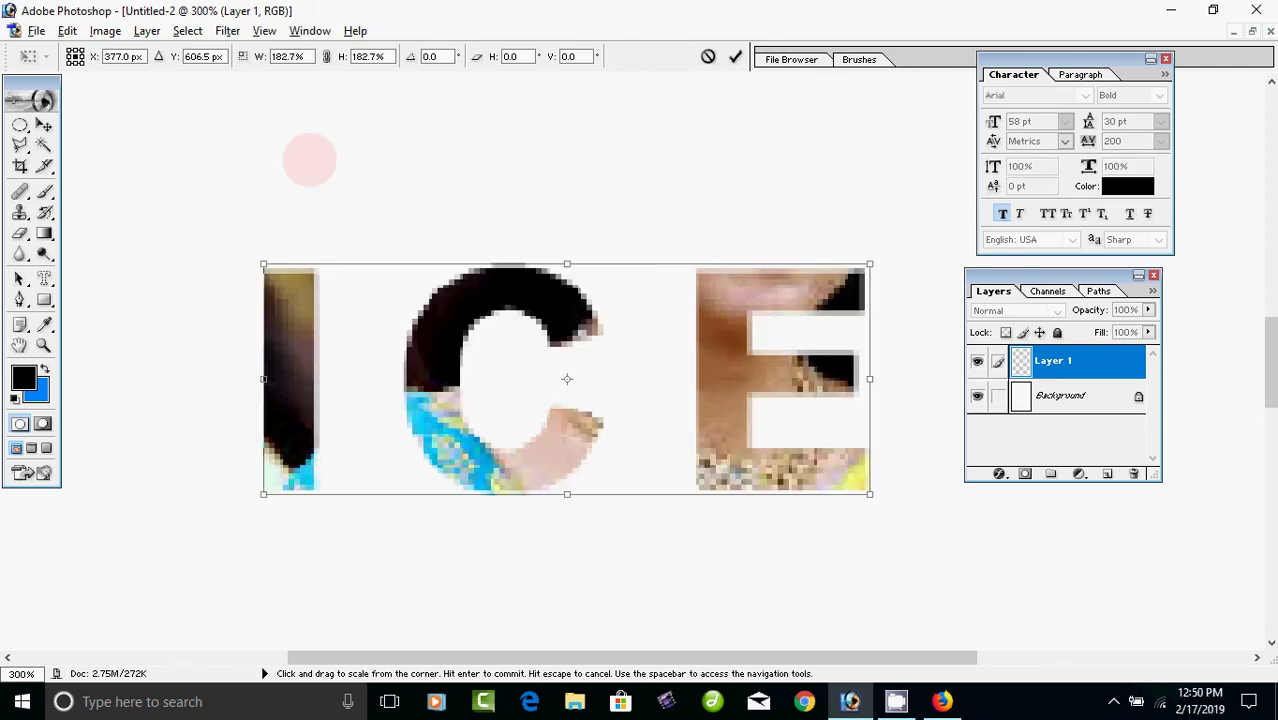
key(Return)
drag(756, 422, 699, 370)
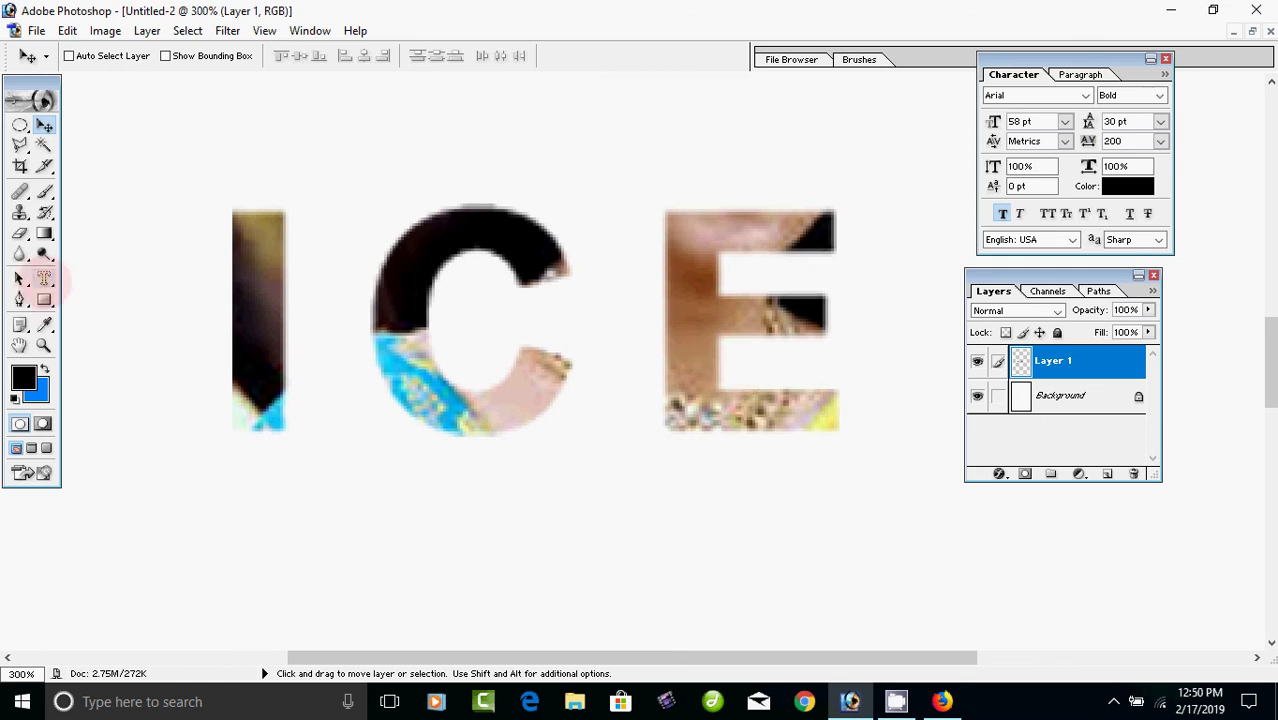
Step: Close Untitled-2 without saving and clear the text-shaped selection in the photo
click(44, 279)
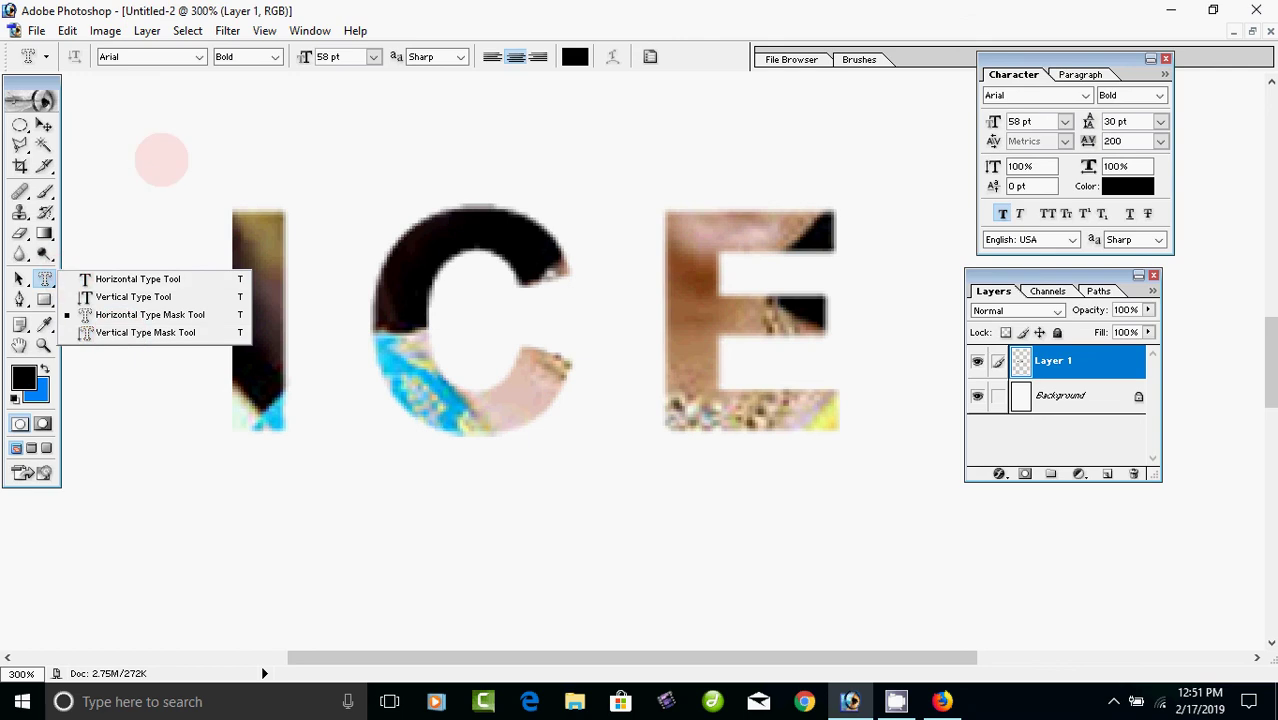
click(161, 157)
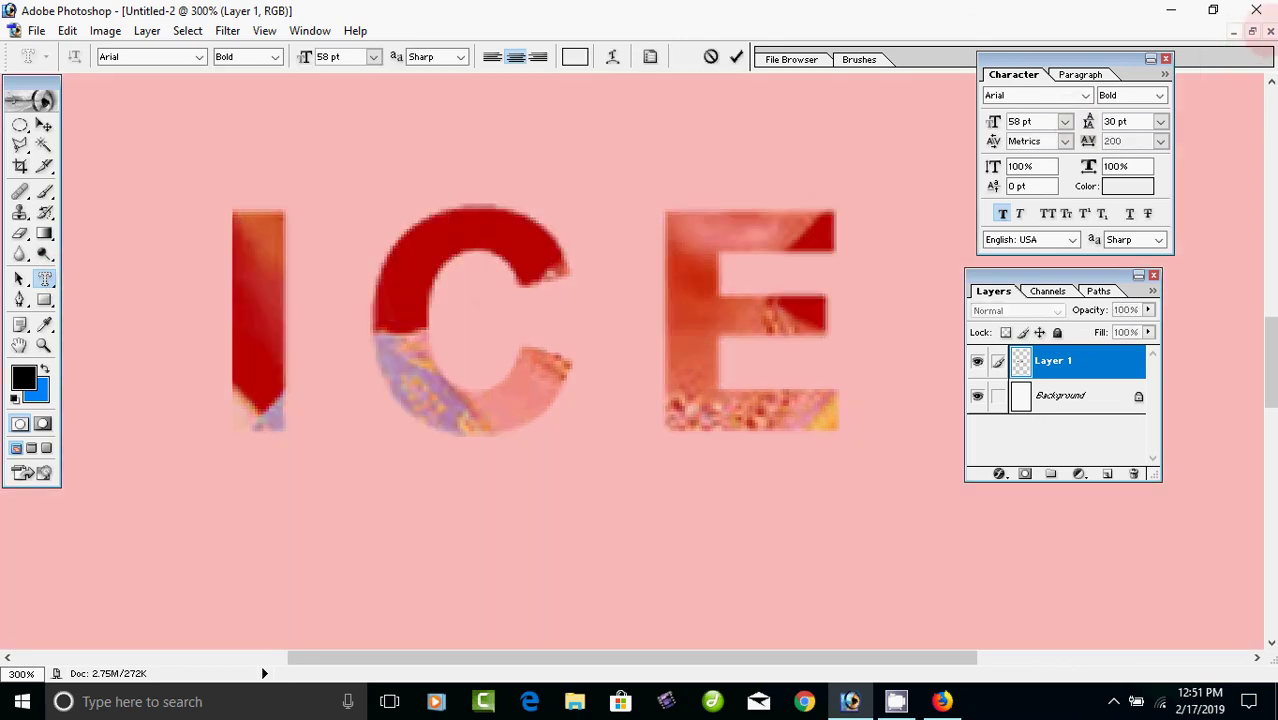
click(1270, 31)
click(571, 275)
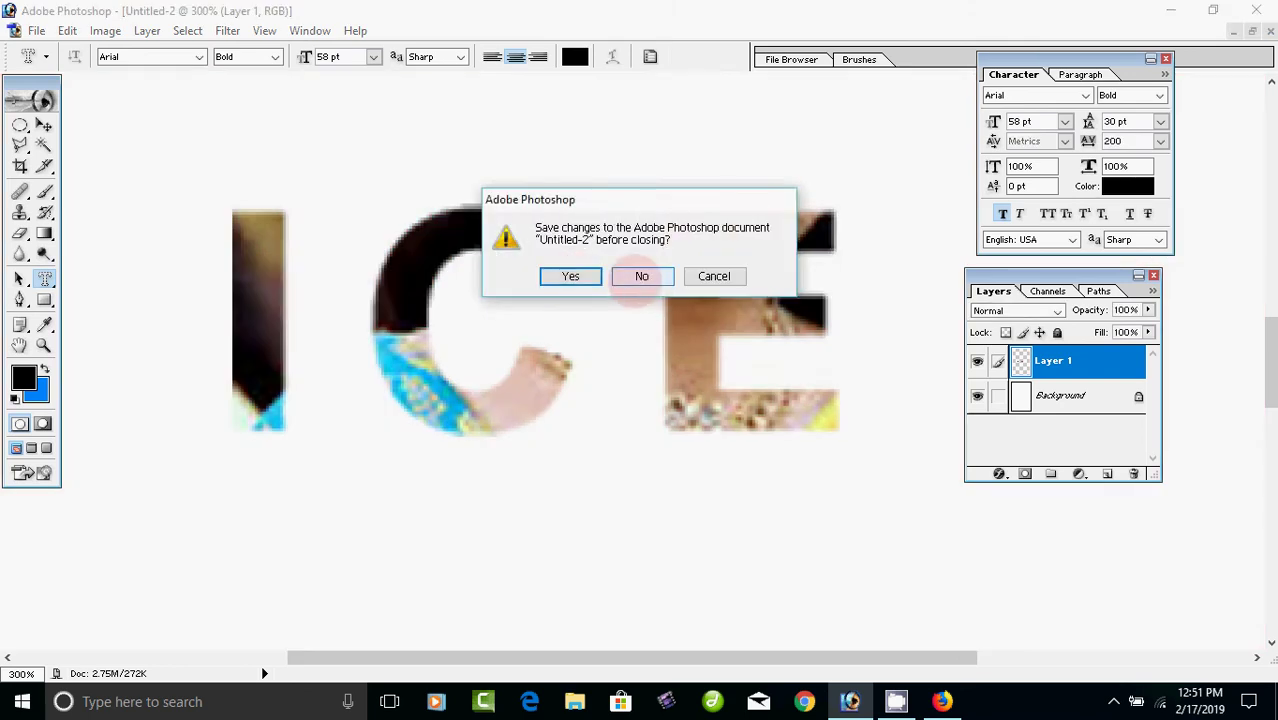
click(638, 277)
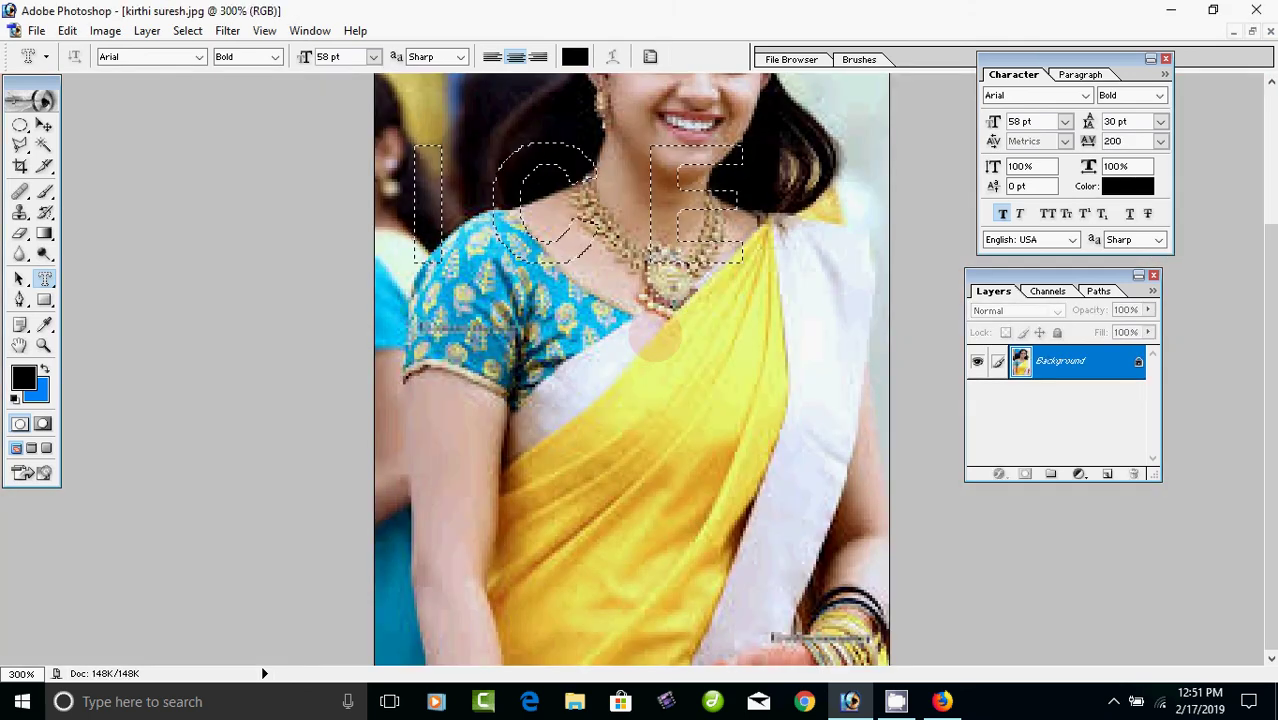
key(ctrl+d)
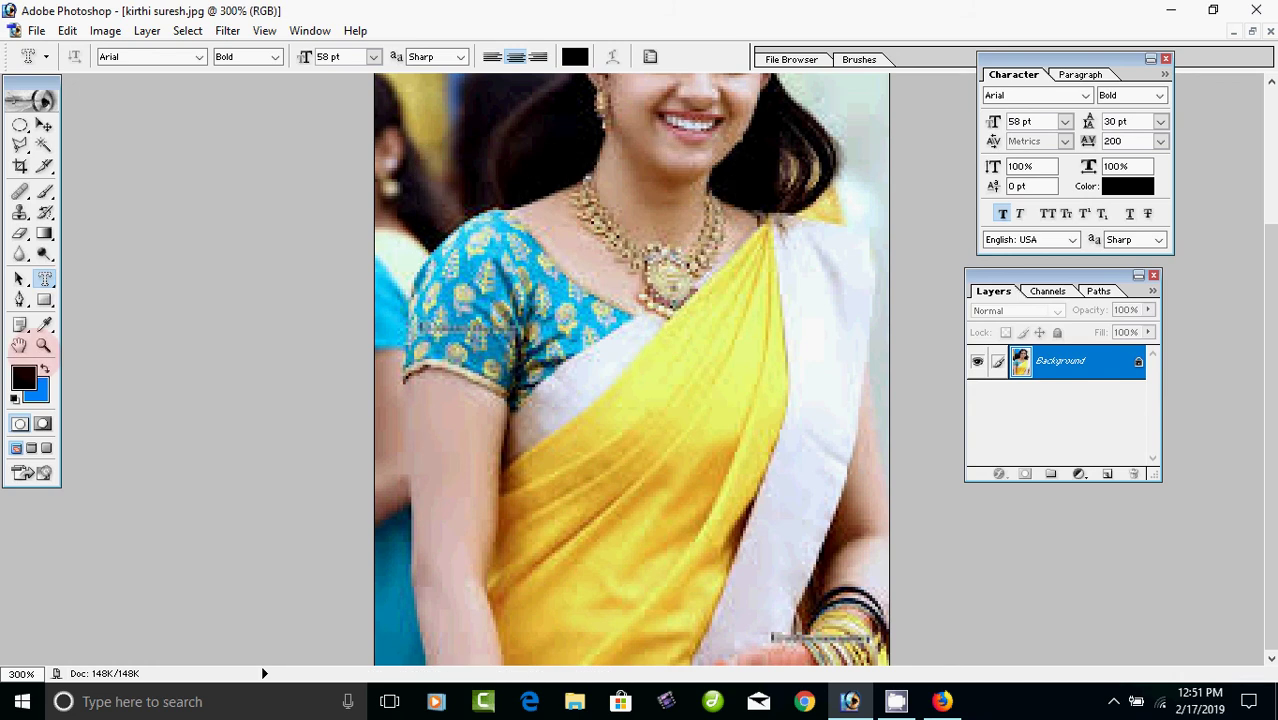
Step: Create a vertical NICE-shaped selection down the photo with the Vertical Type Mask tool in Arial Bold at 58 pt
click(44, 279)
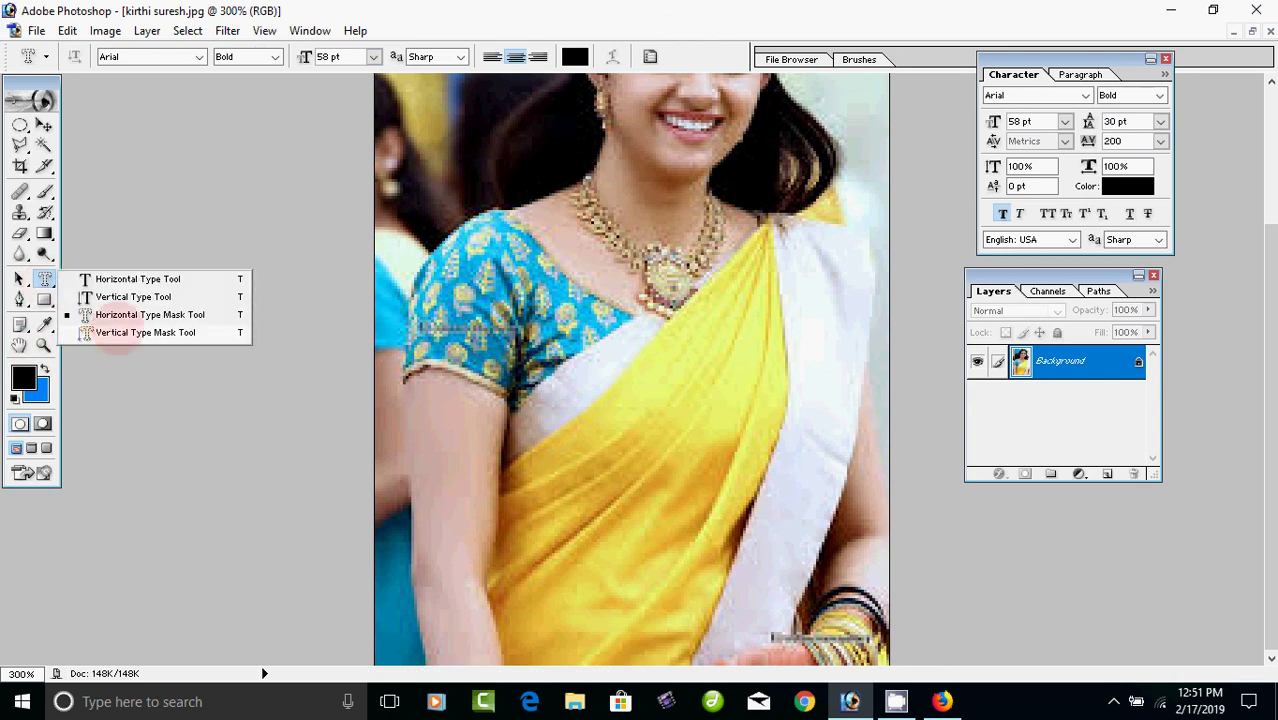
click(113, 333)
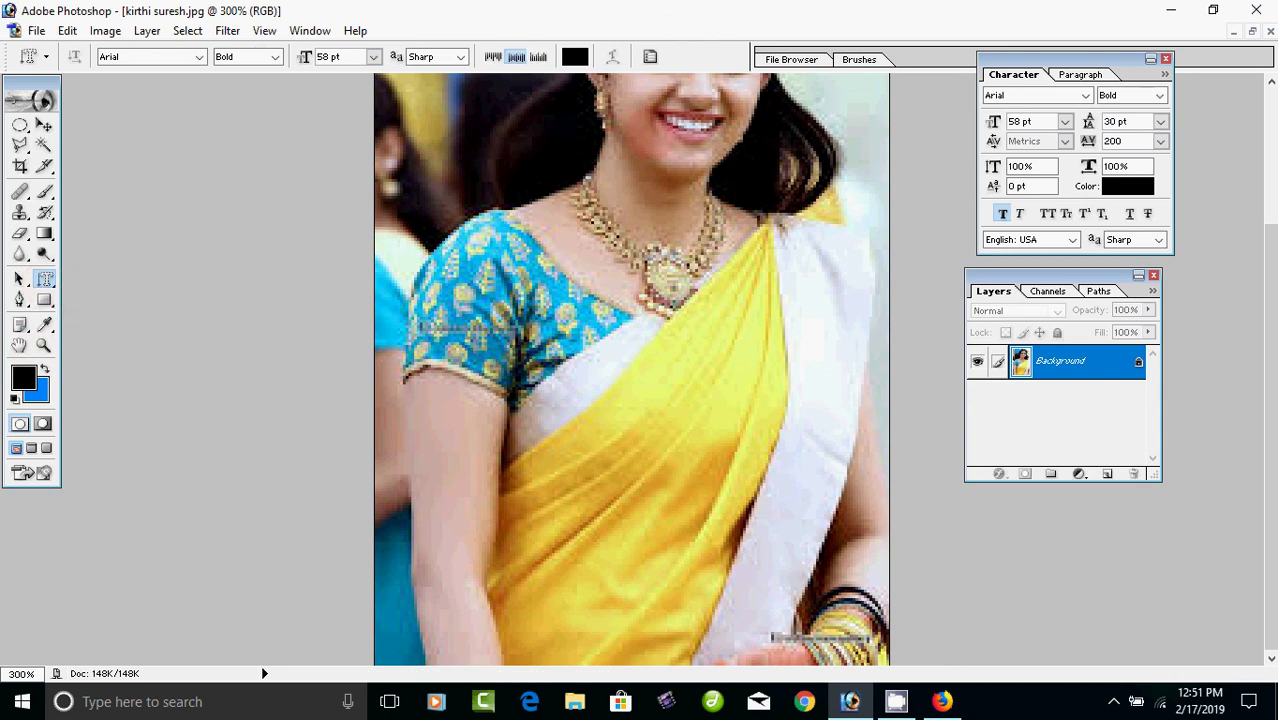
click(640, 220)
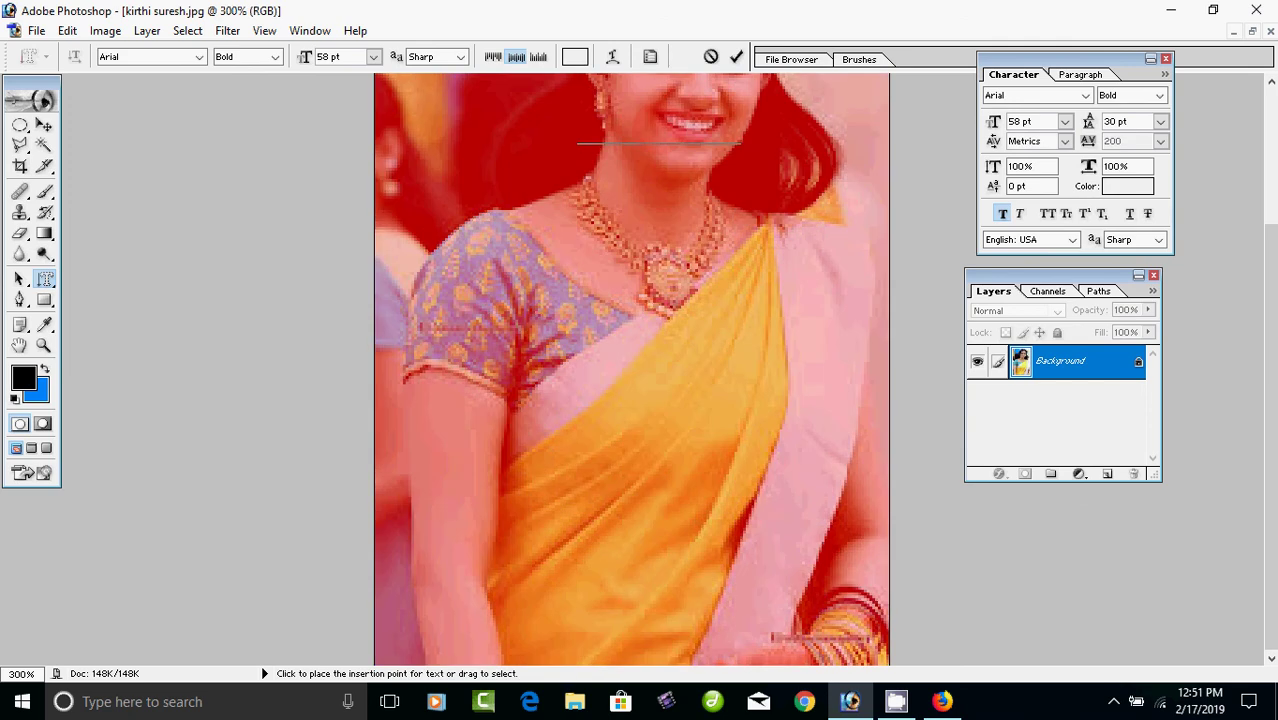
text(KEE)
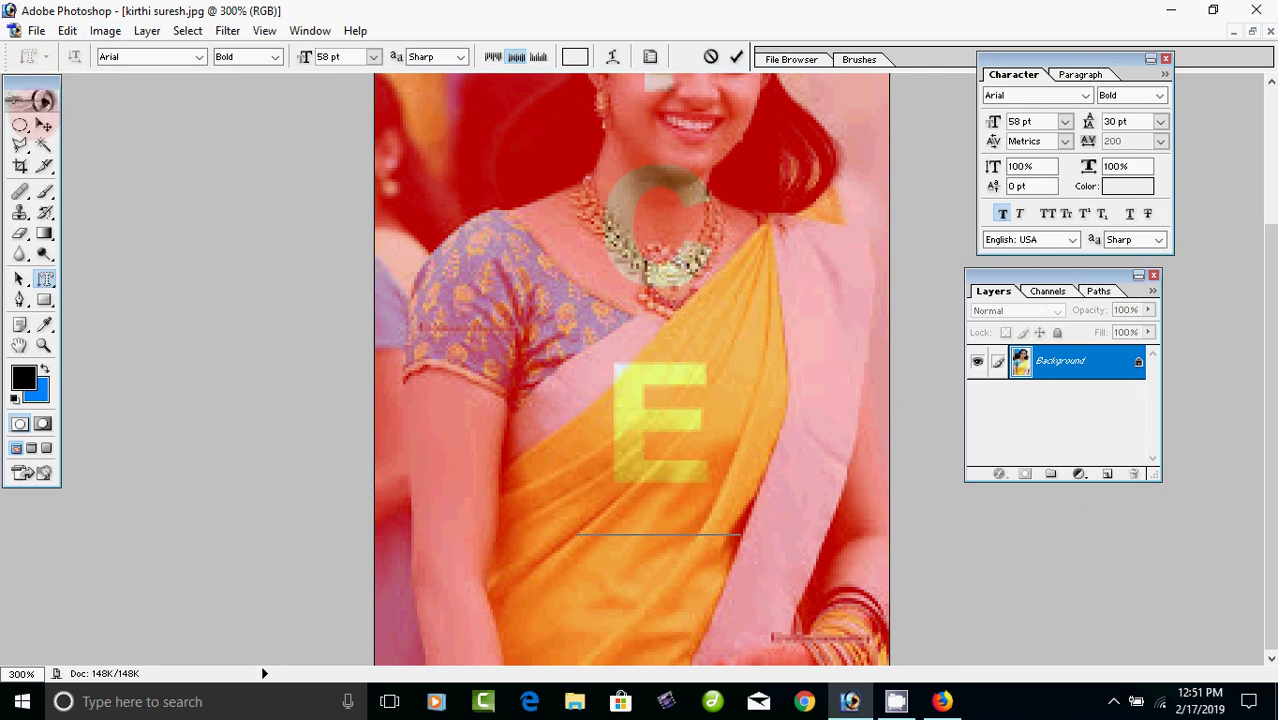
click(44, 124)
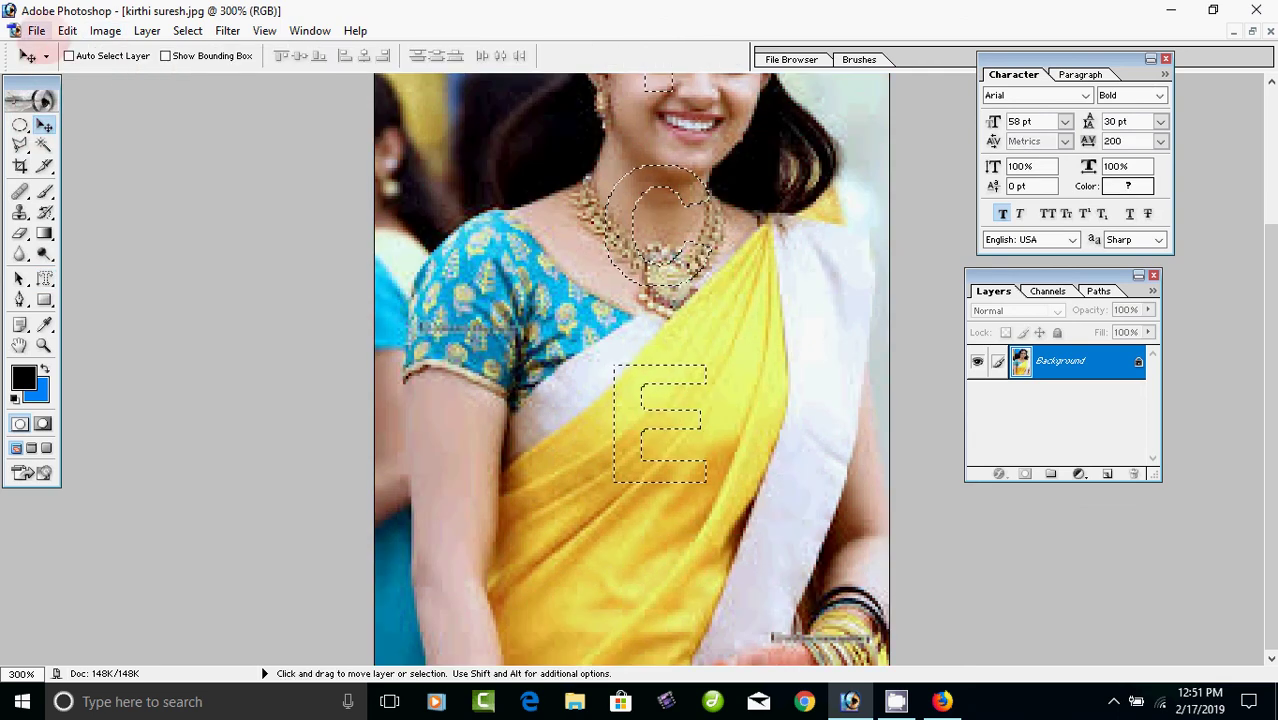
Step: Create another blank white document with the preset settings and move its window clear of the photo
click(36, 30)
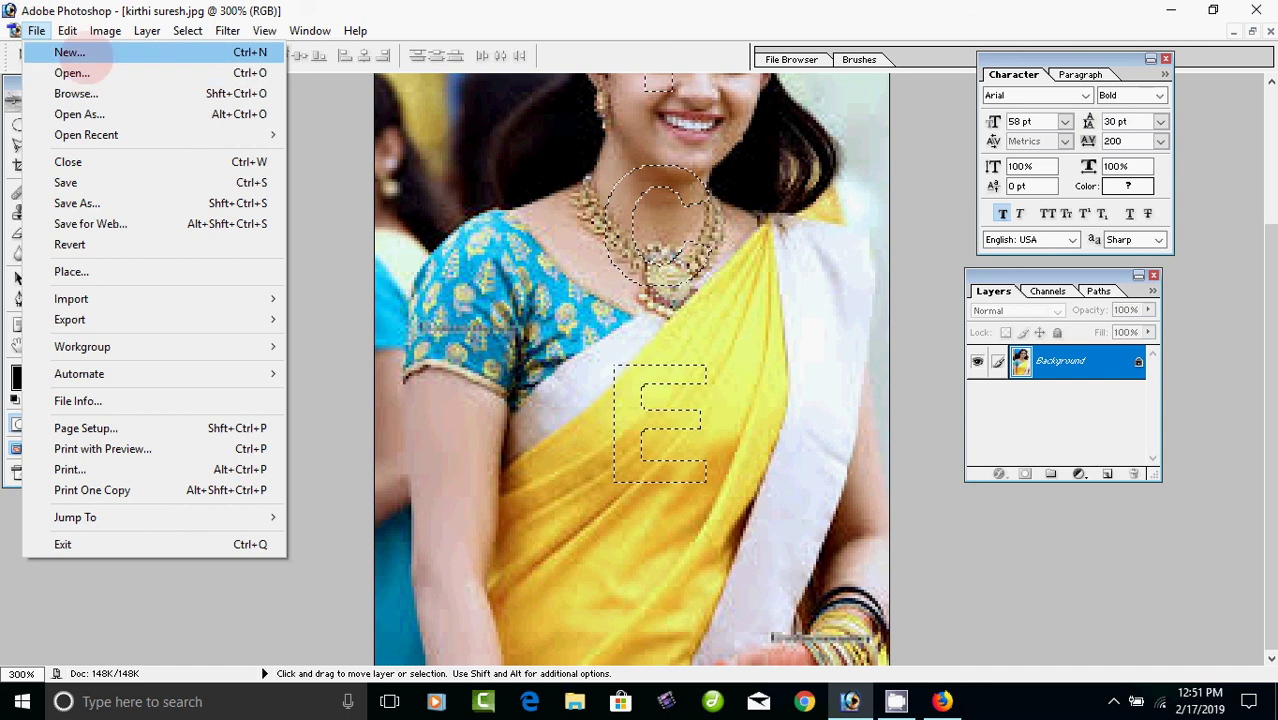
click(80, 55)
click(495, 137)
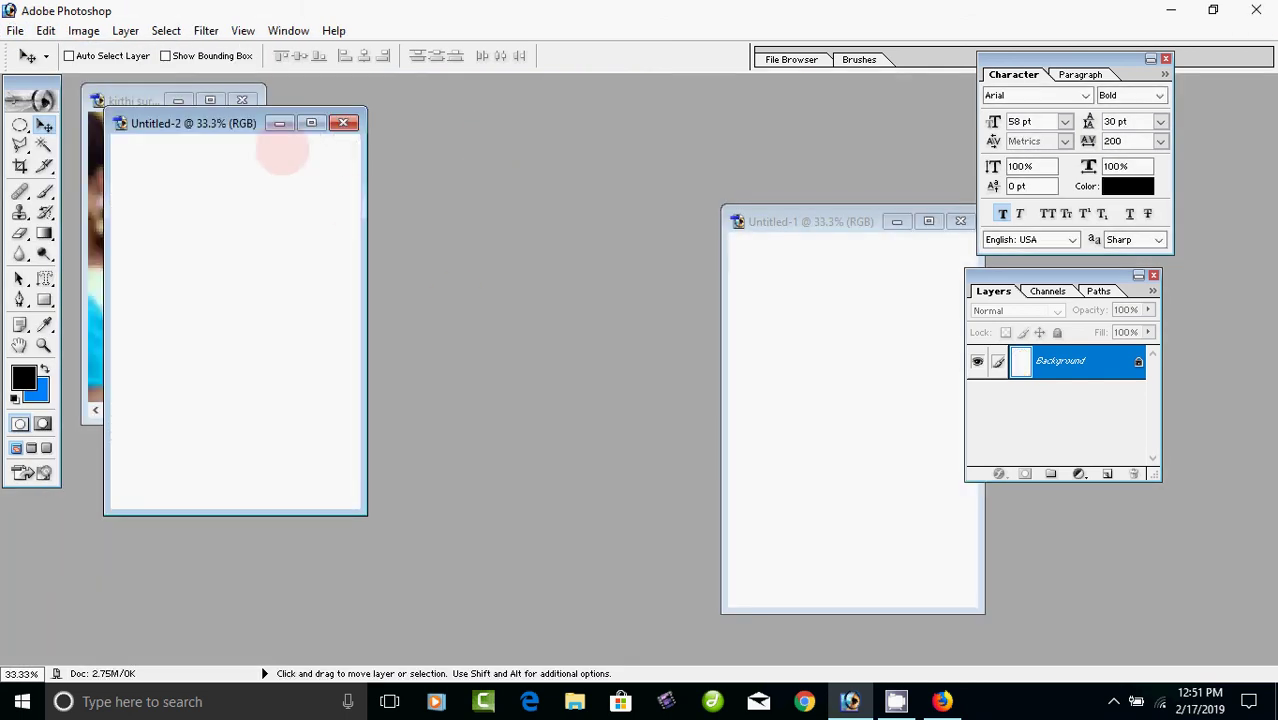
drag(238, 123, 522, 126)
Step: Move the vertical NICE-shaped photo cutout into Untitled-2, placing it near the middle of the page
click(207, 285)
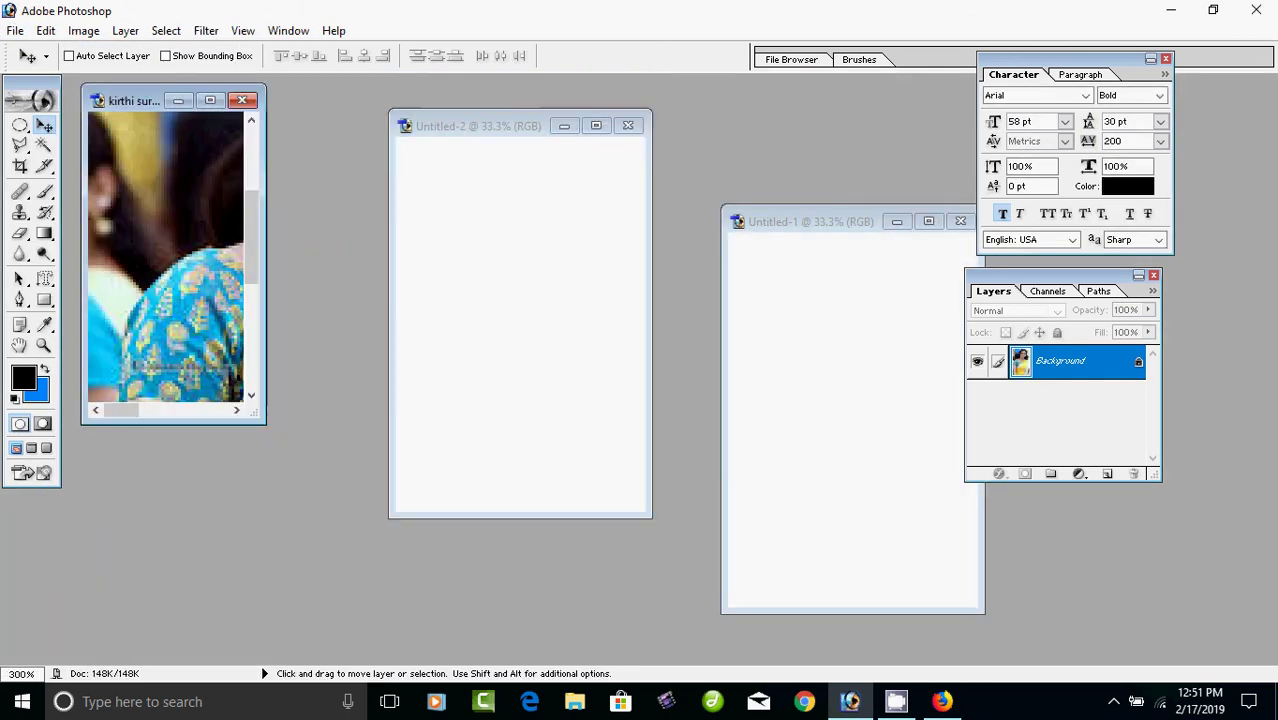
drag(251, 240, 268, 340)
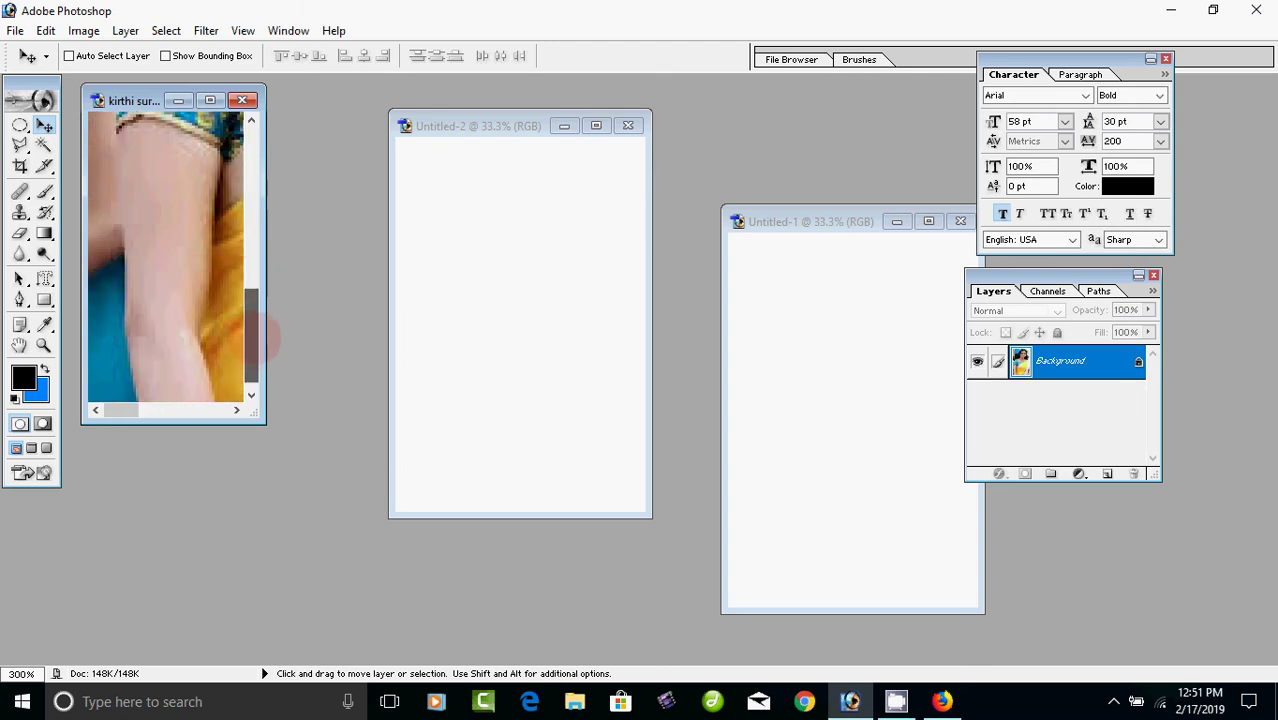
click(210, 100)
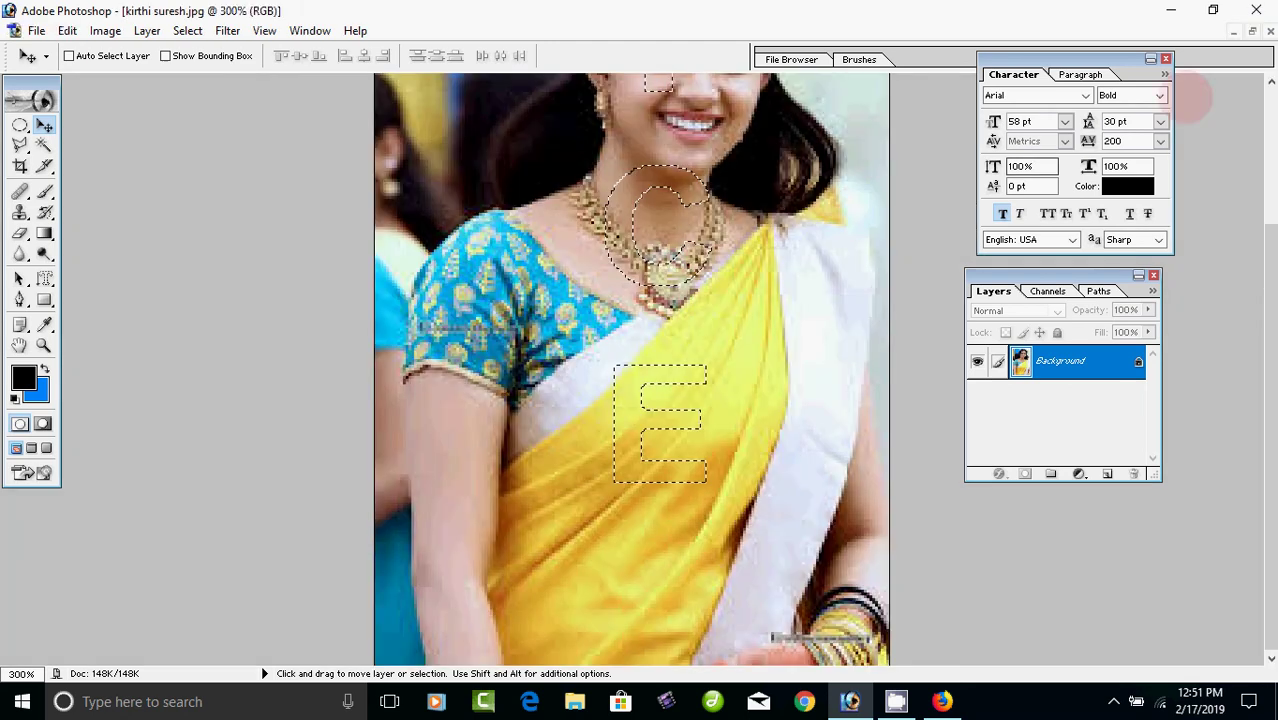
click(1252, 31)
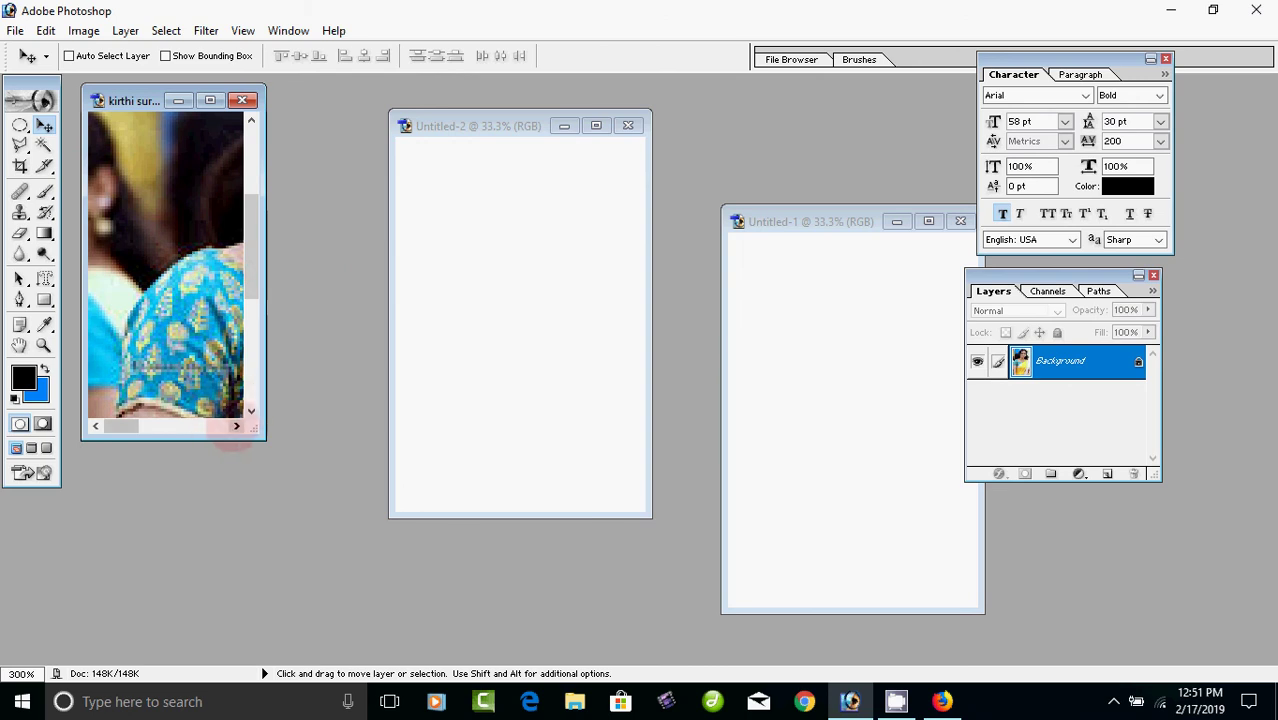
drag(237, 430, 237, 430)
click(498, 305)
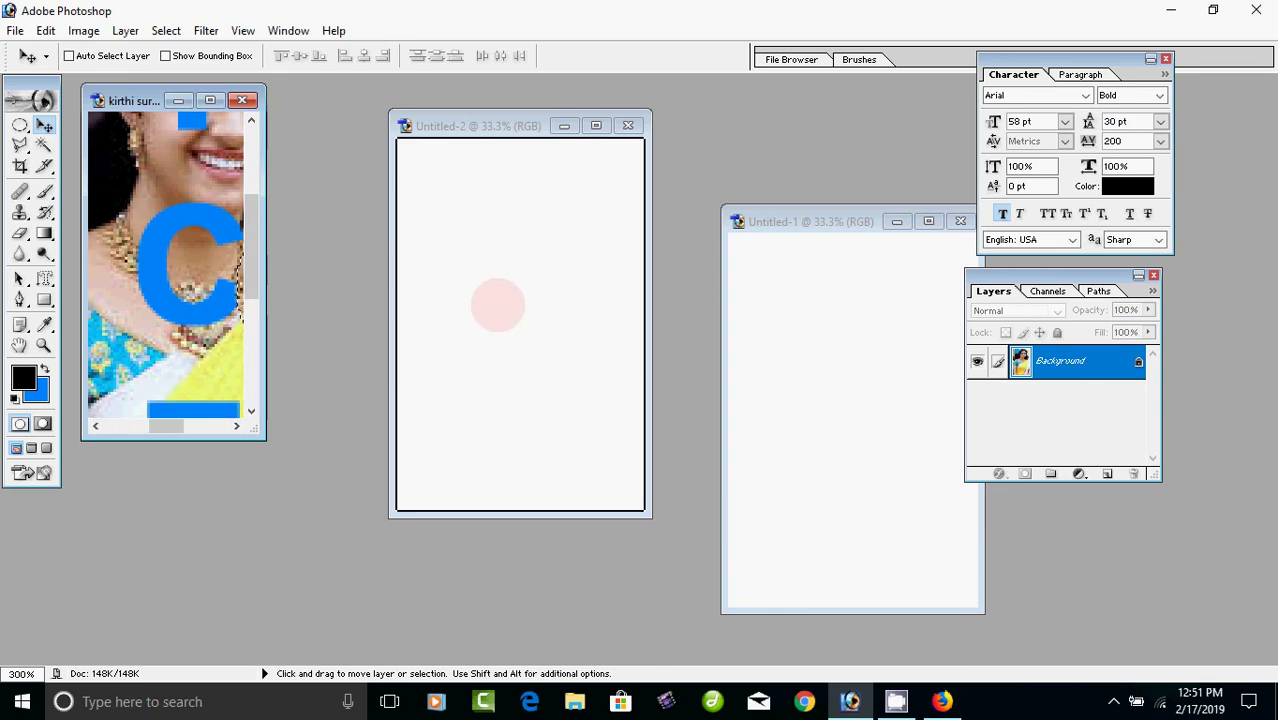
key(ctrl+v)
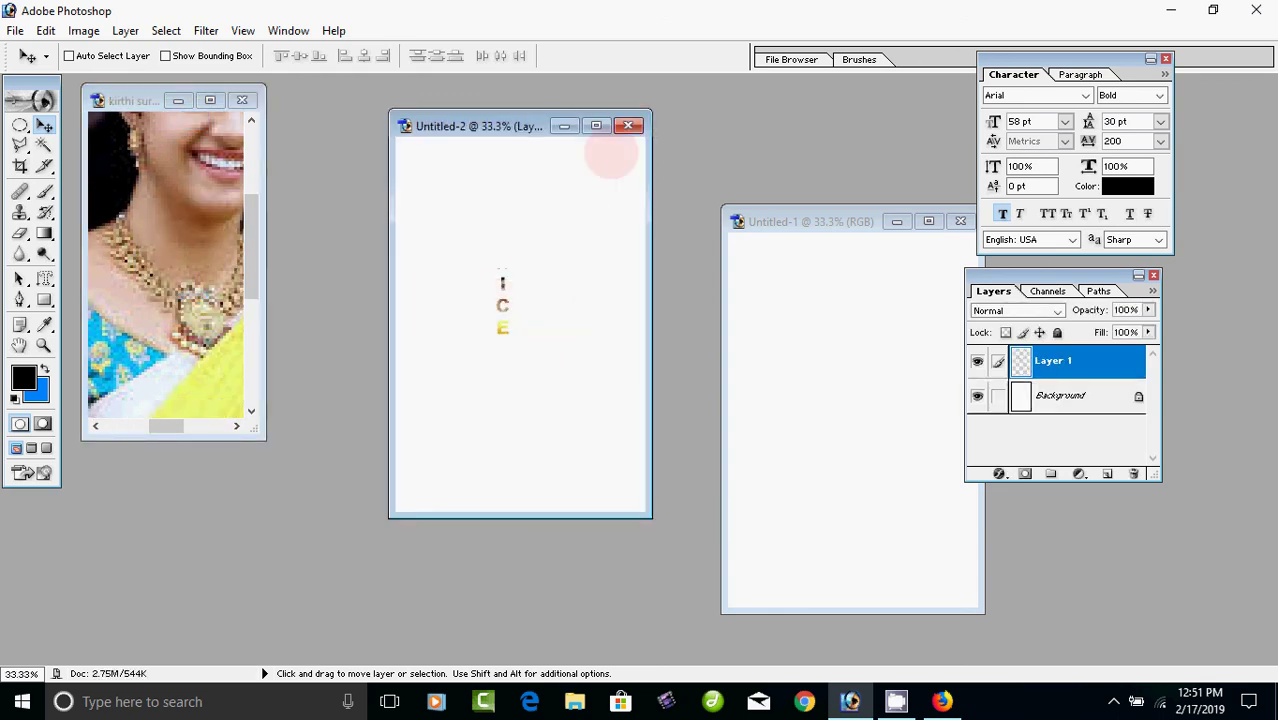
Step: Enlarge the vertical NICE photo cutout in Untitled-2 with Free Transform and move it toward the right side of the page
click(596, 125)
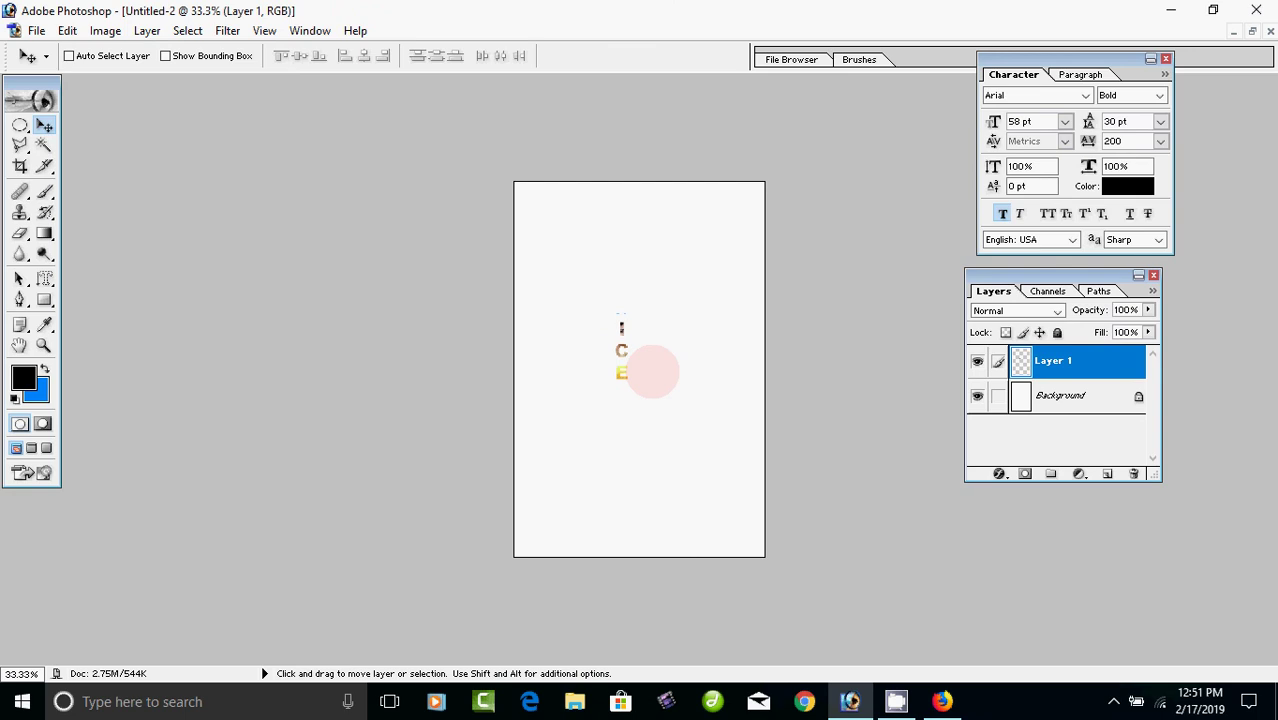
key(ctrl+plus)
key(ctrl+plus)
key(ctrl+plus)
key(ctrl+plus)
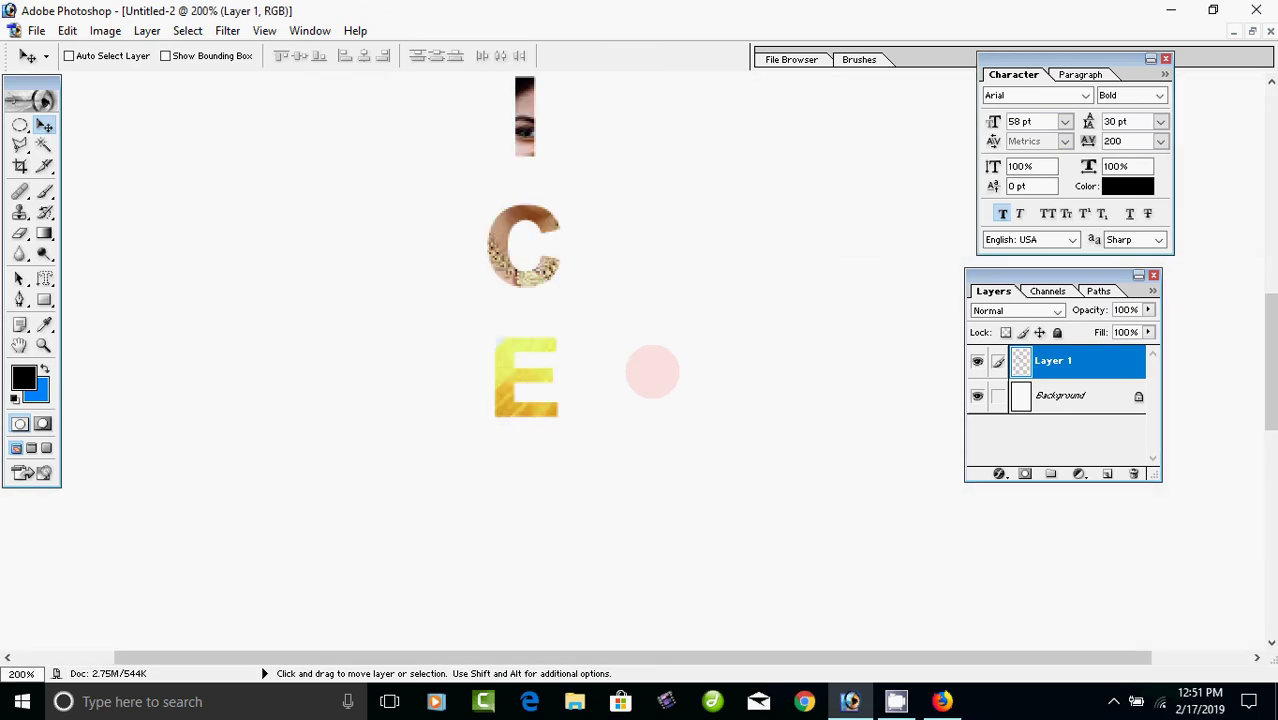
drag(1267, 315, 1276, 271)
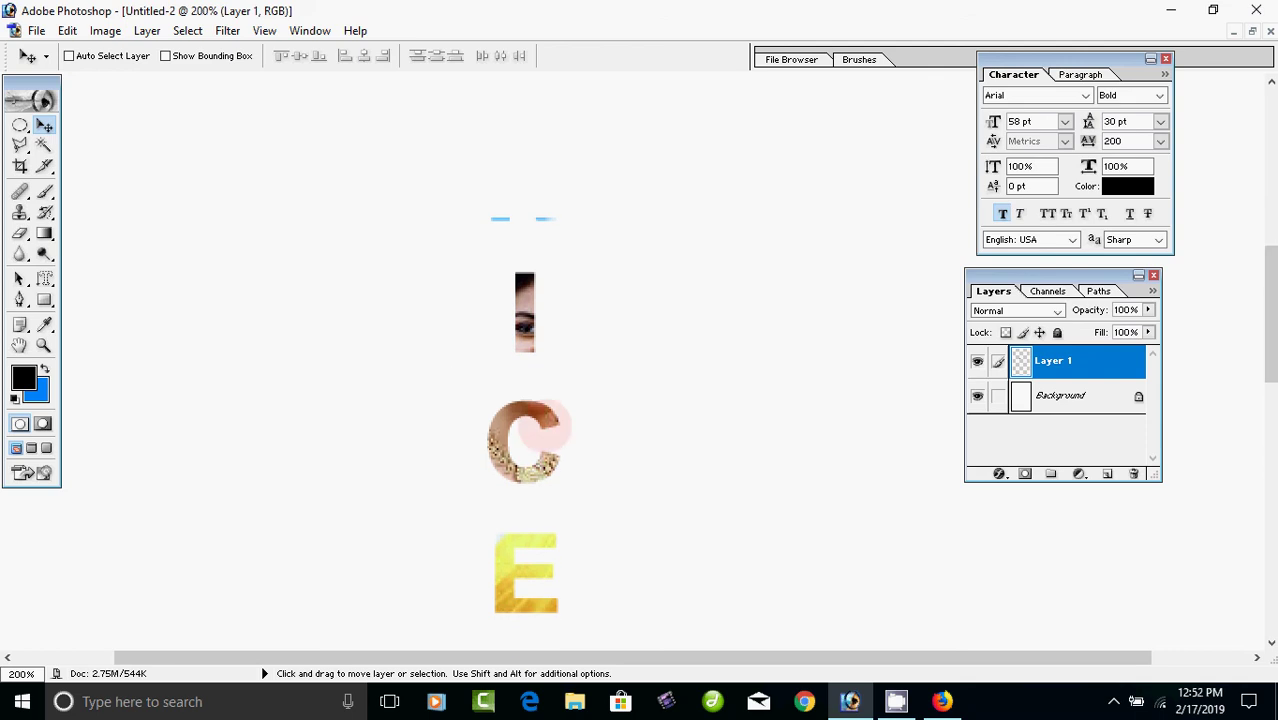
key(ctrl+t)
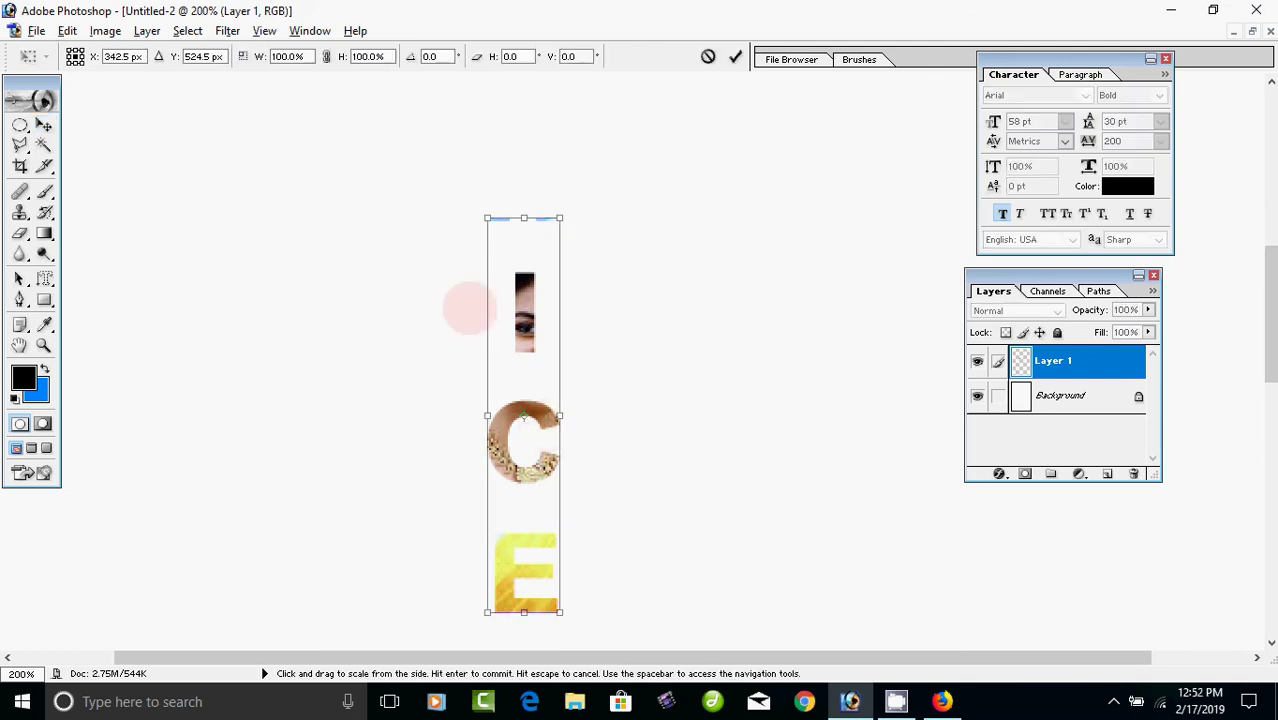
drag(489, 220, 305, 118)
key(Return)
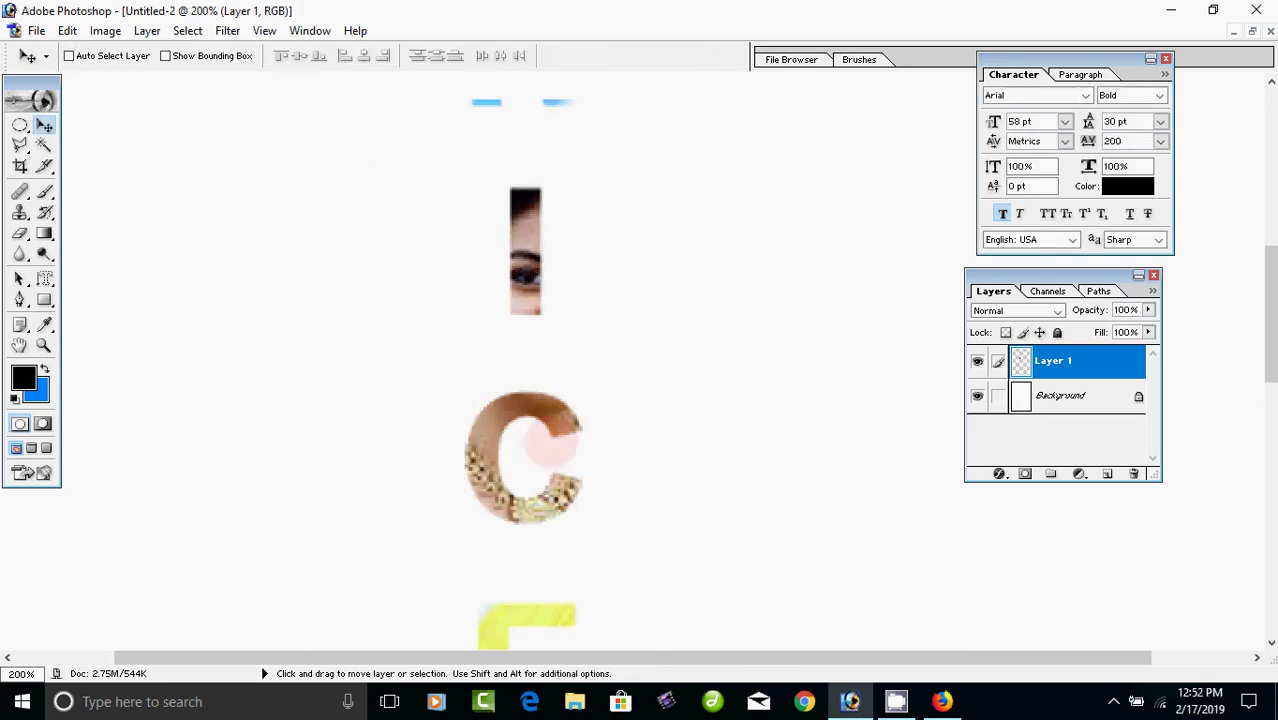
drag(548, 447, 540, 418)
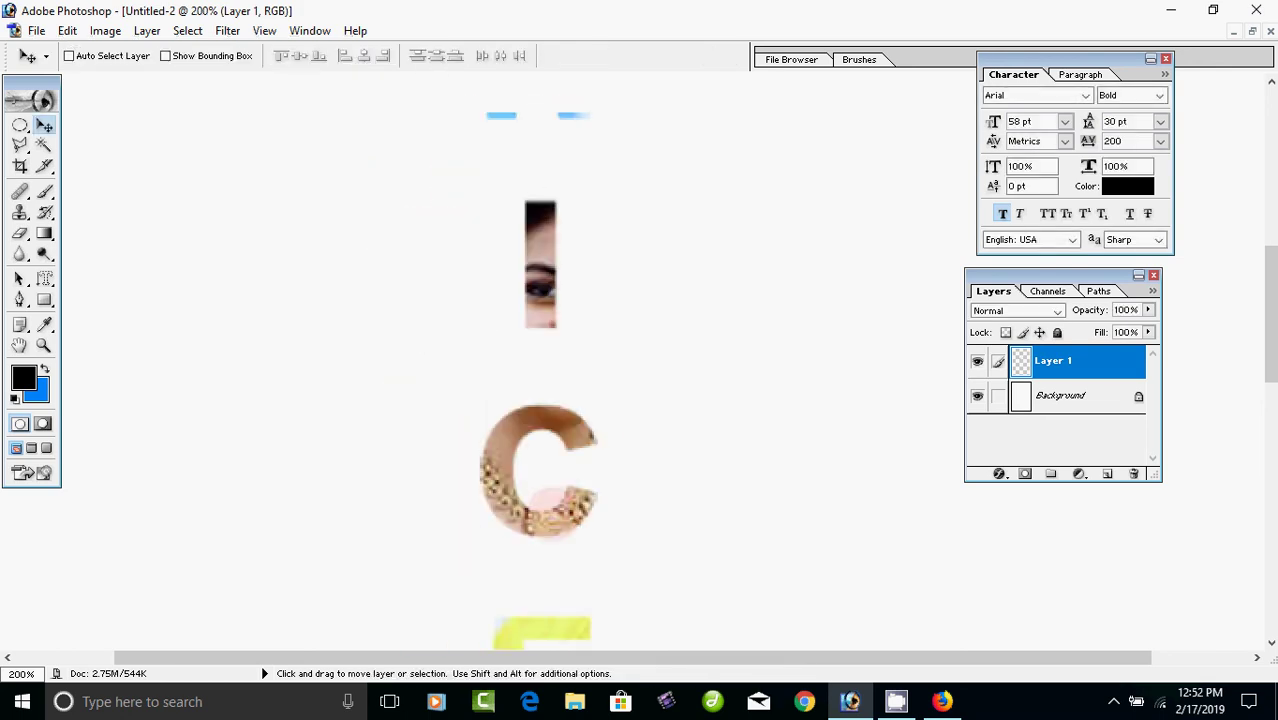
drag(470, 490, 660, 428)
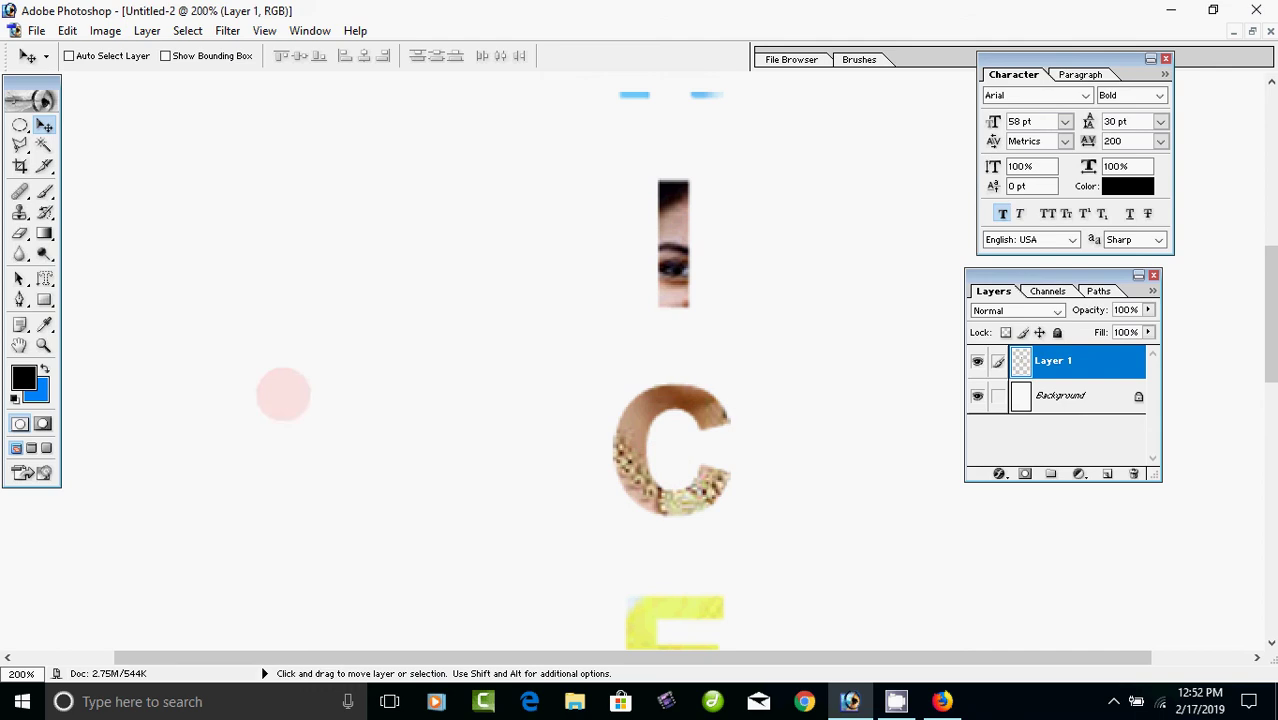
click(45, 279)
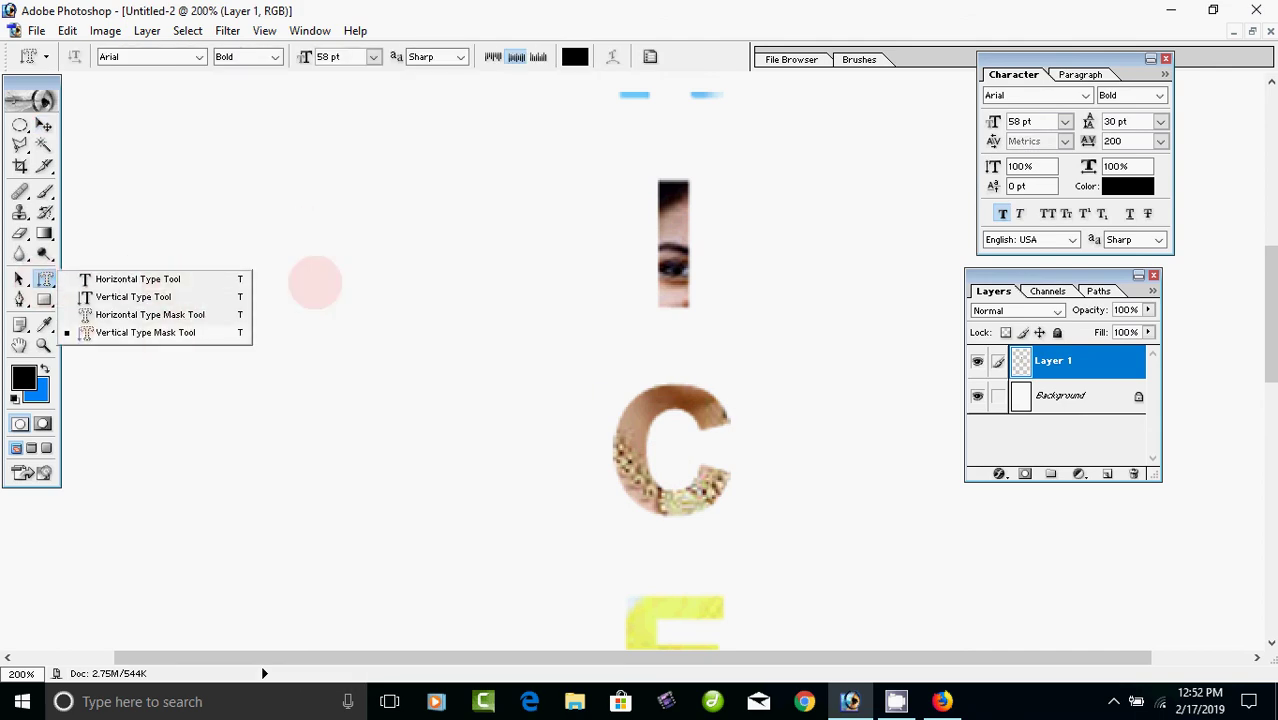
click(386, 251)
click(386, 251)
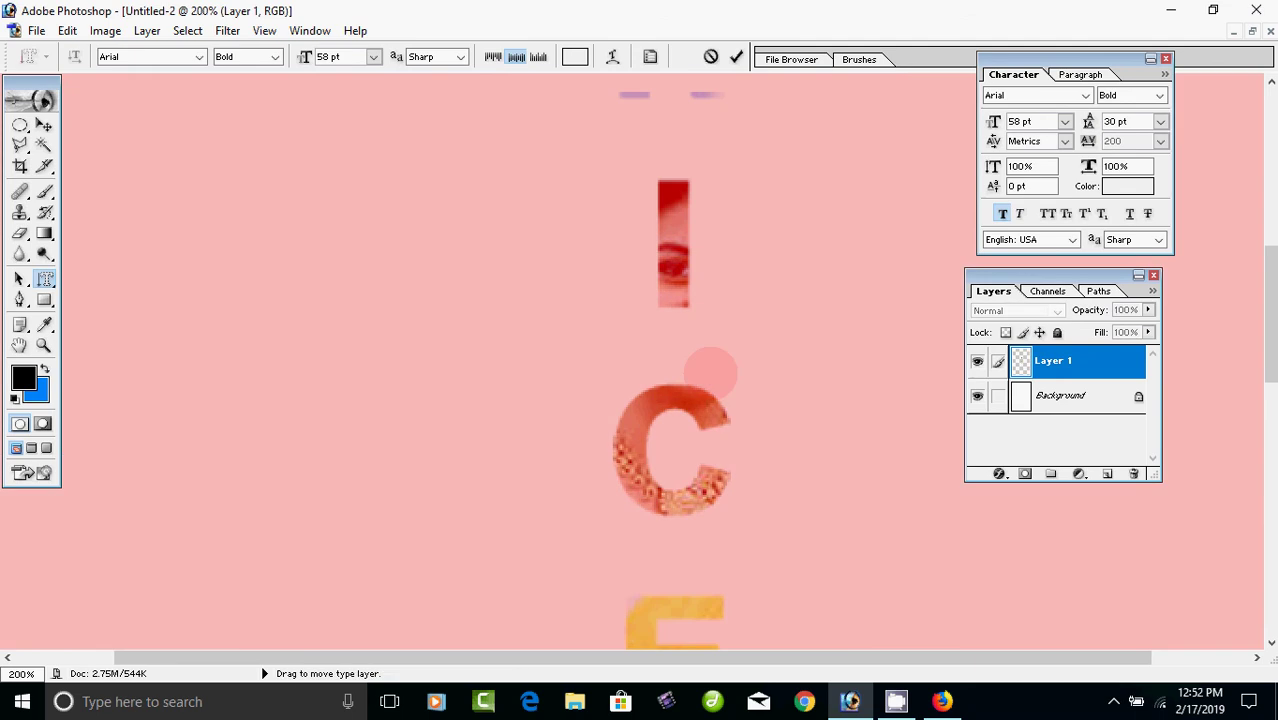
click(1270, 31)
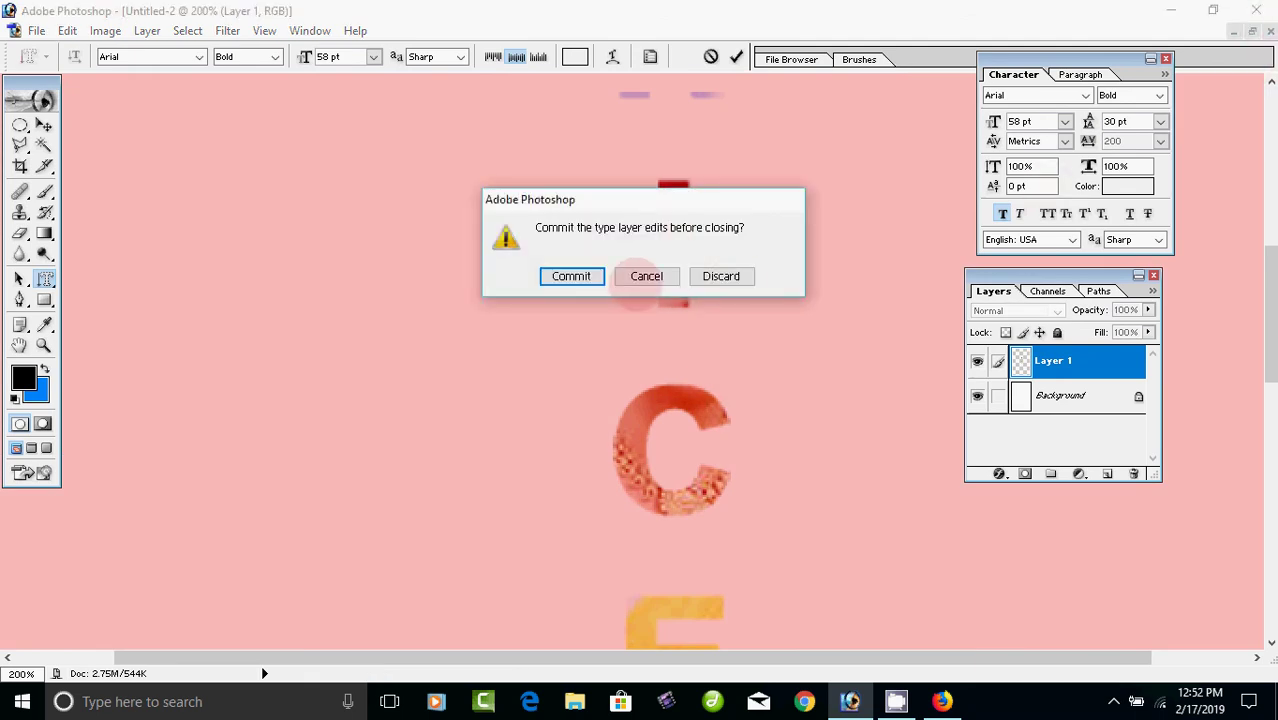
click(646, 276)
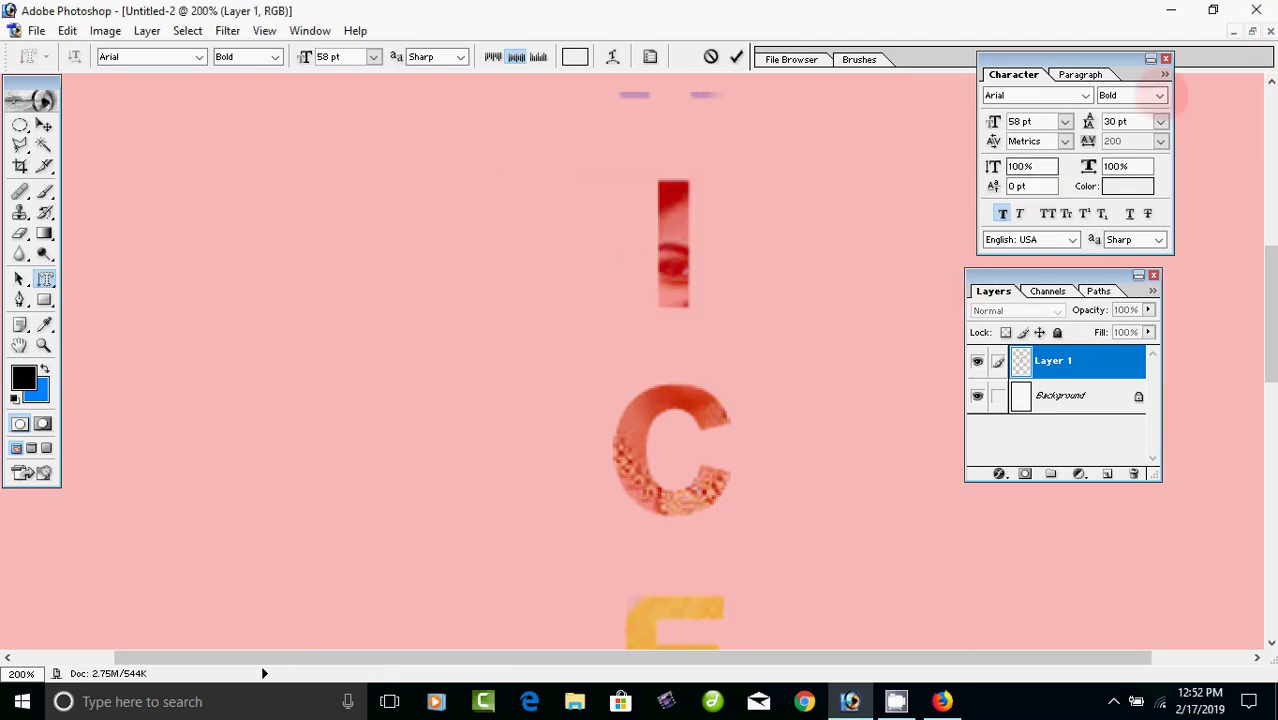
click(1270, 31)
click(646, 276)
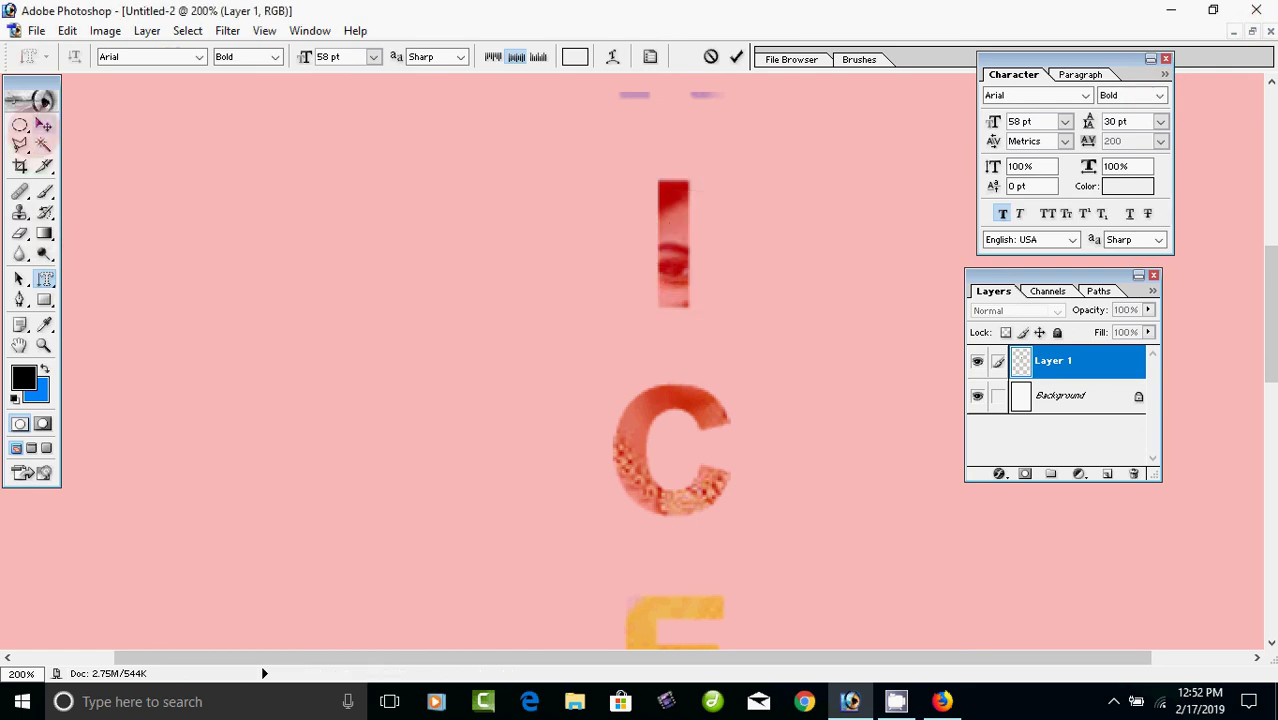
click(36, 30)
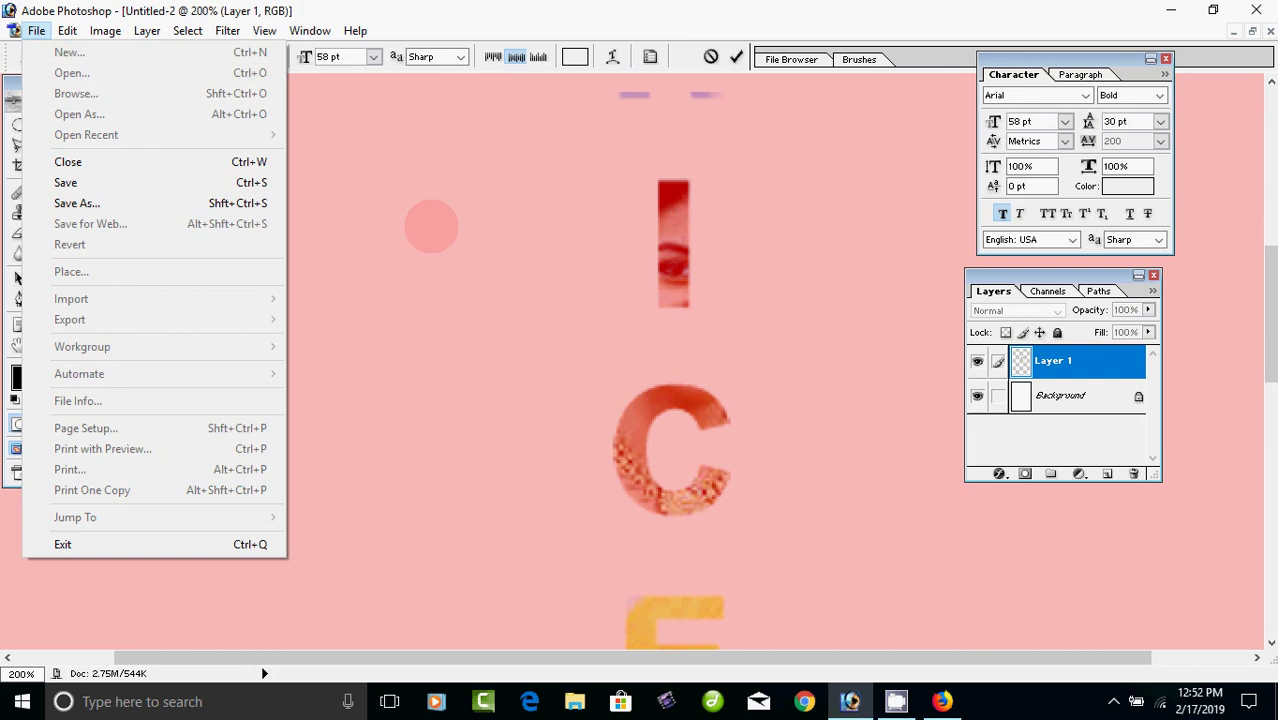
click(440, 223)
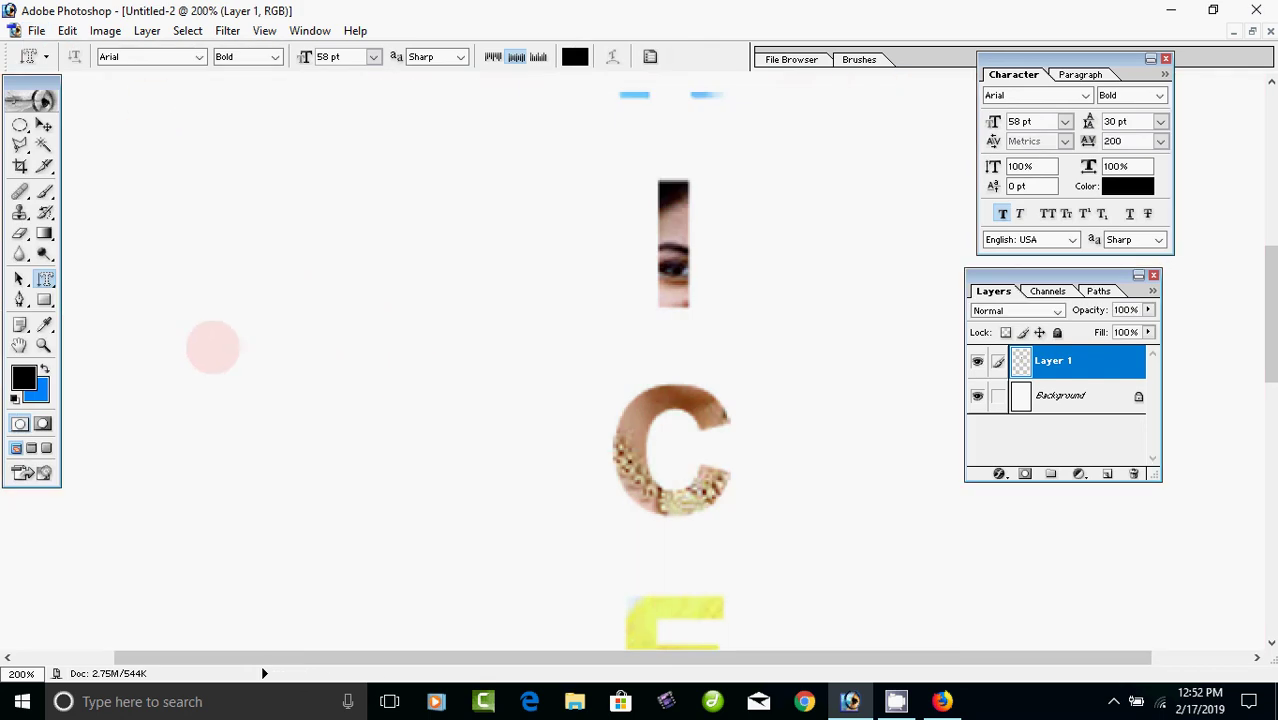
Step: Add the horizontal text NICE TO LEARN in black Arial Bold at 4 pt beside the cutout and move it slightly closer to the cutout
drag(45, 279, 120, 281)
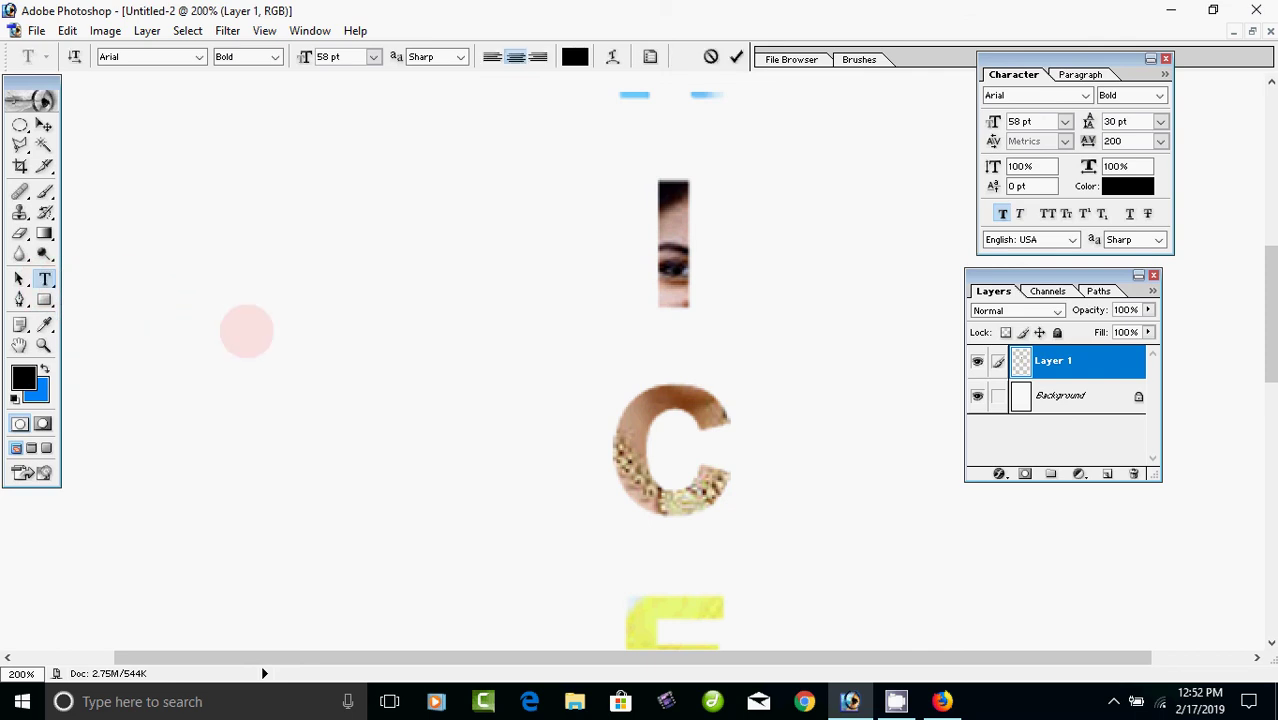
click(247, 330)
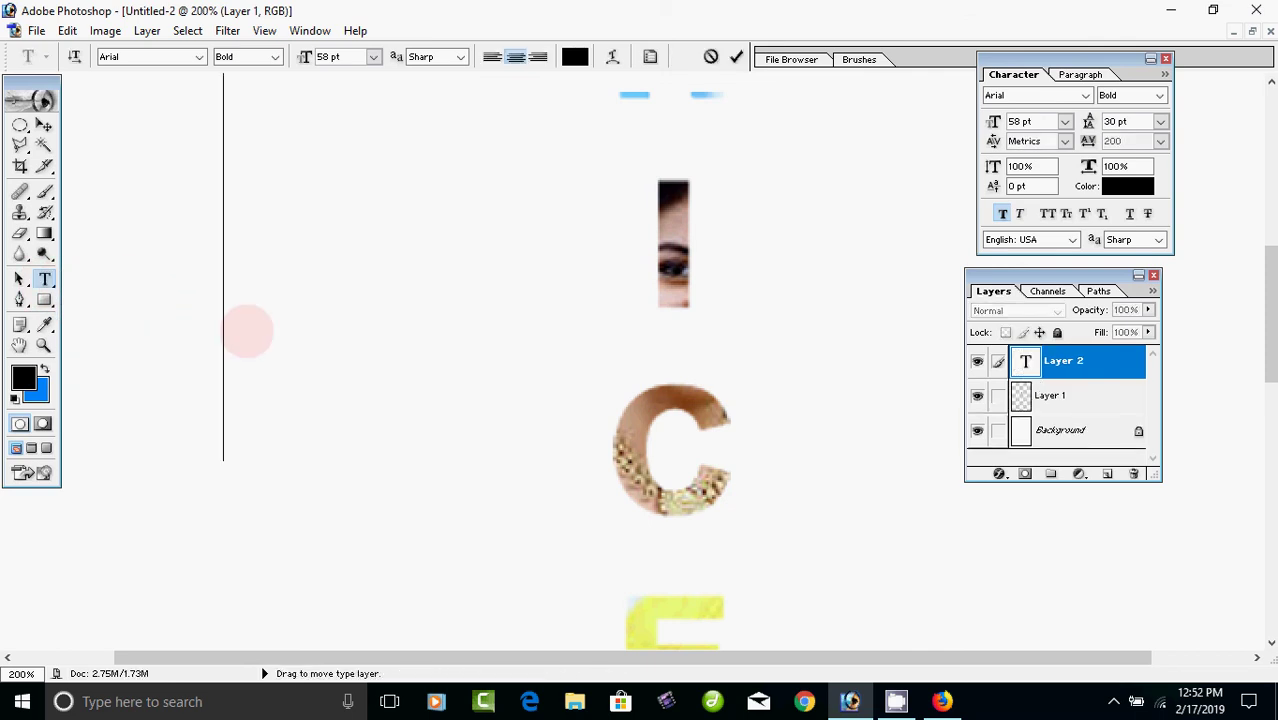
key(ctrl+alt+shift+comma)
key(ctrl+alt+shift+comma)
key(ctrl+alt+shift+comma)
key(ctrl+alt+shift+comma)
key(ctrl+alt+shift+comma)
key(ctrl+alt+shift+comma)
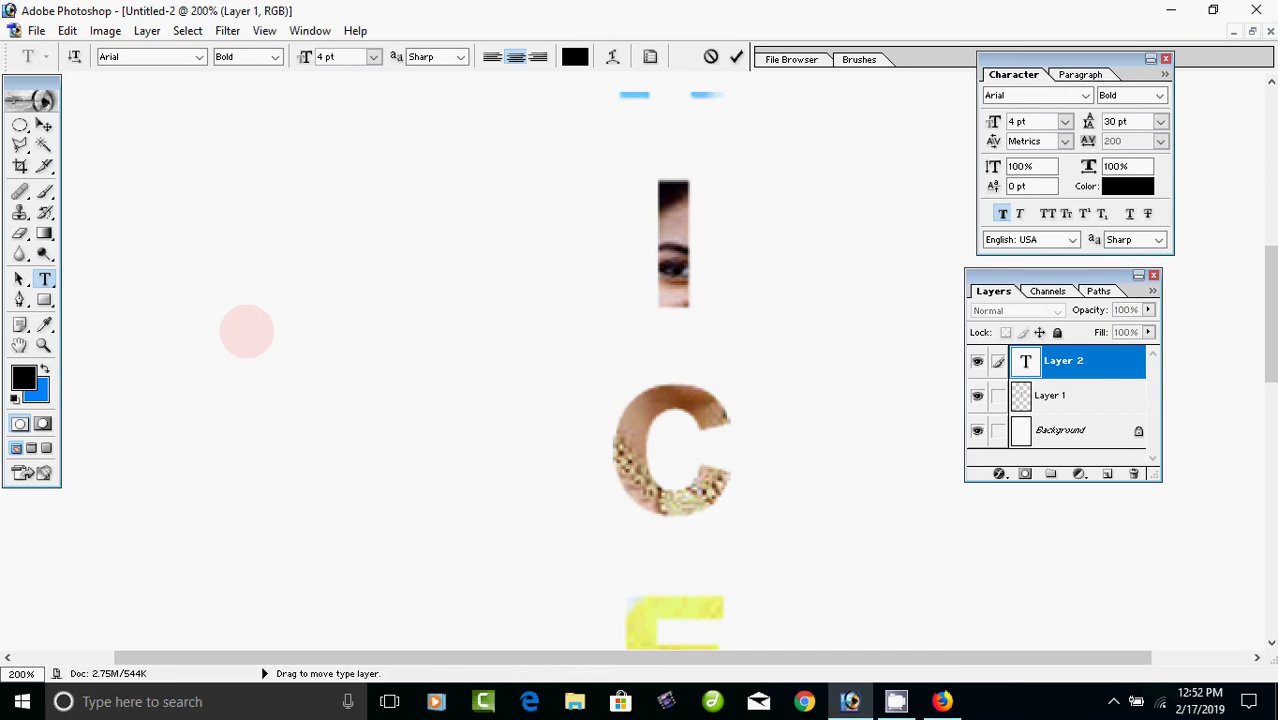
text(NICE)
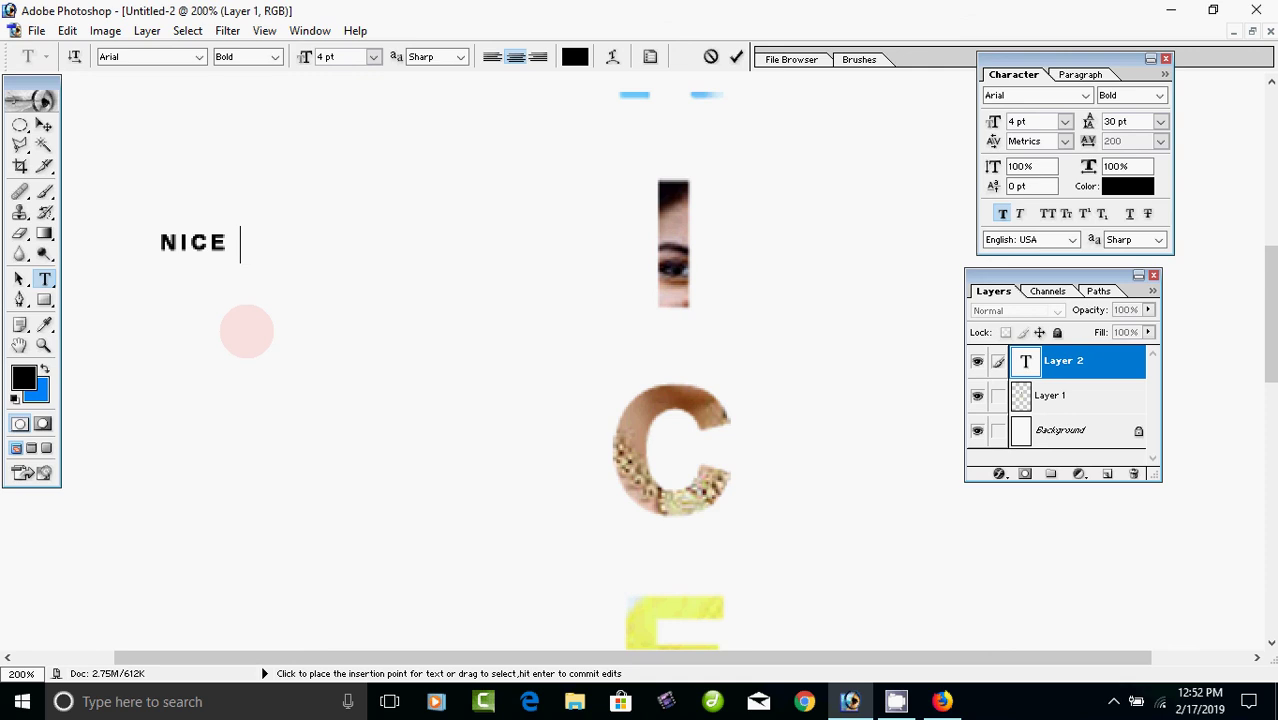
text( TO LEARN)
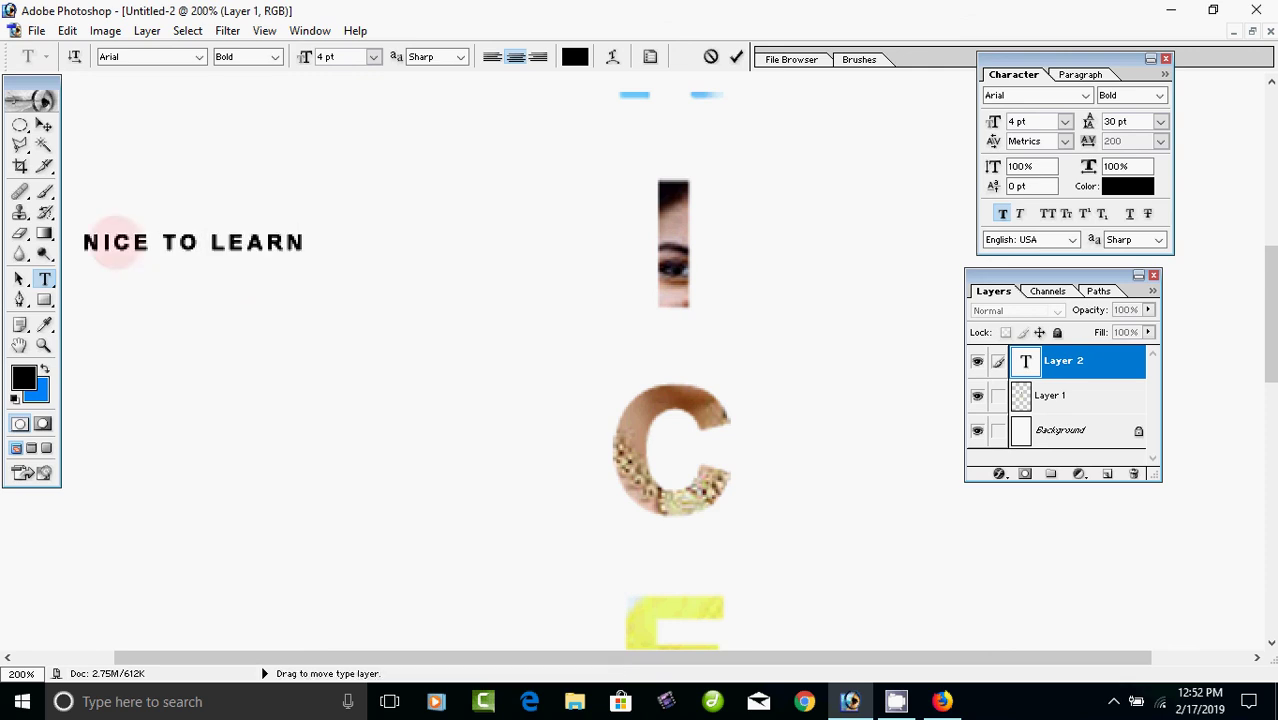
click(43, 124)
drag(150, 242, 272, 236)
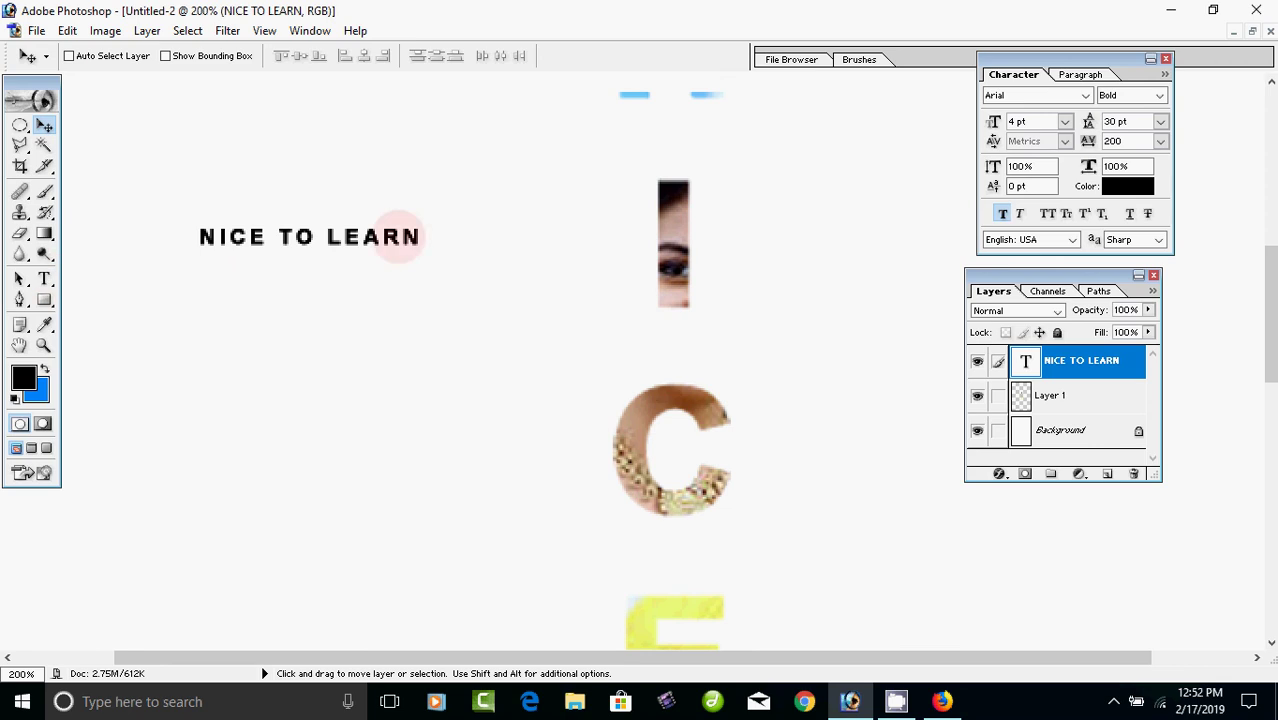
Step: Open Warp Text for the NICE TO LEARN layer, agreeing to remove its faux bold style, and move the dialog clear of the text
click(44, 278)
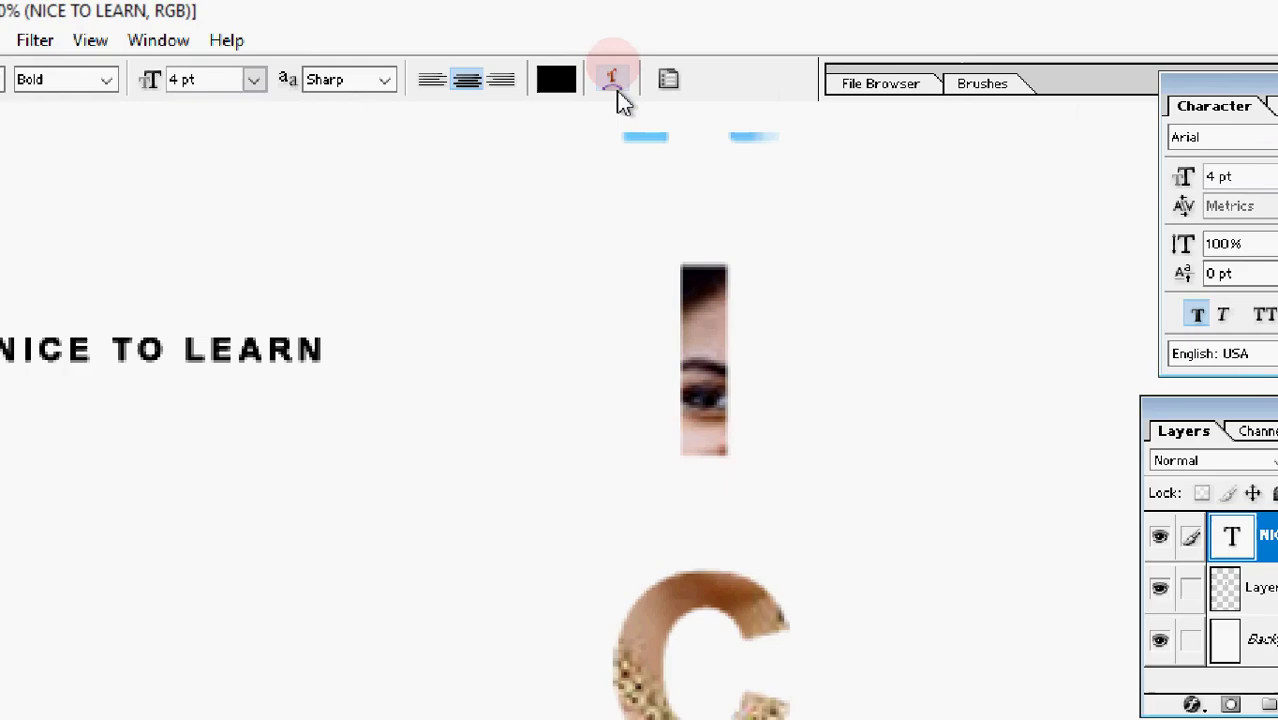
click(613, 88)
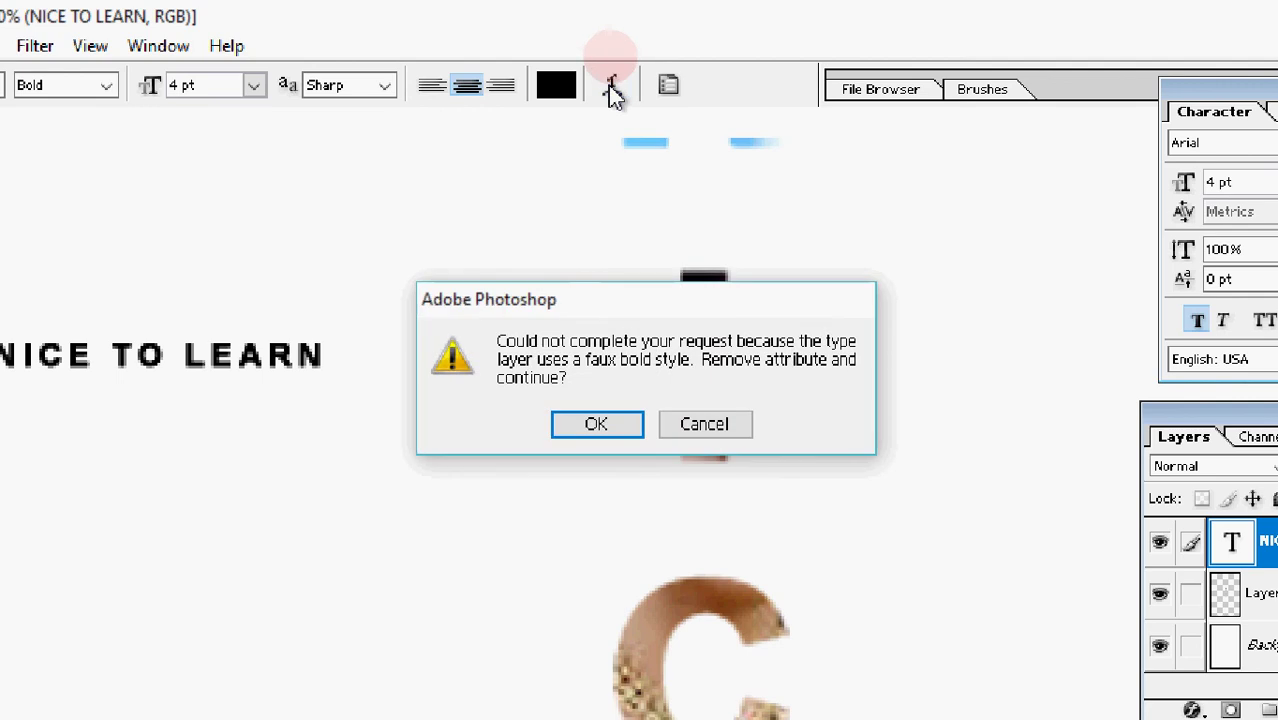
click(620, 428)
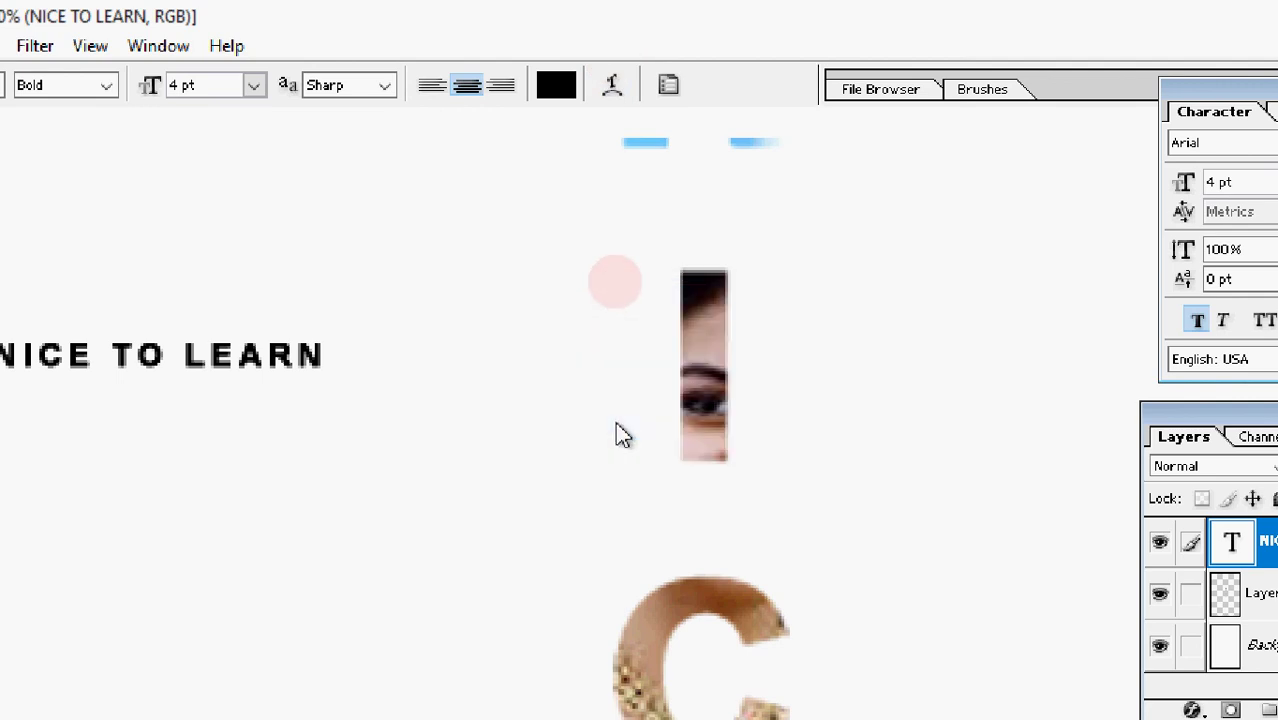
drag(622, 374, 790, 177)
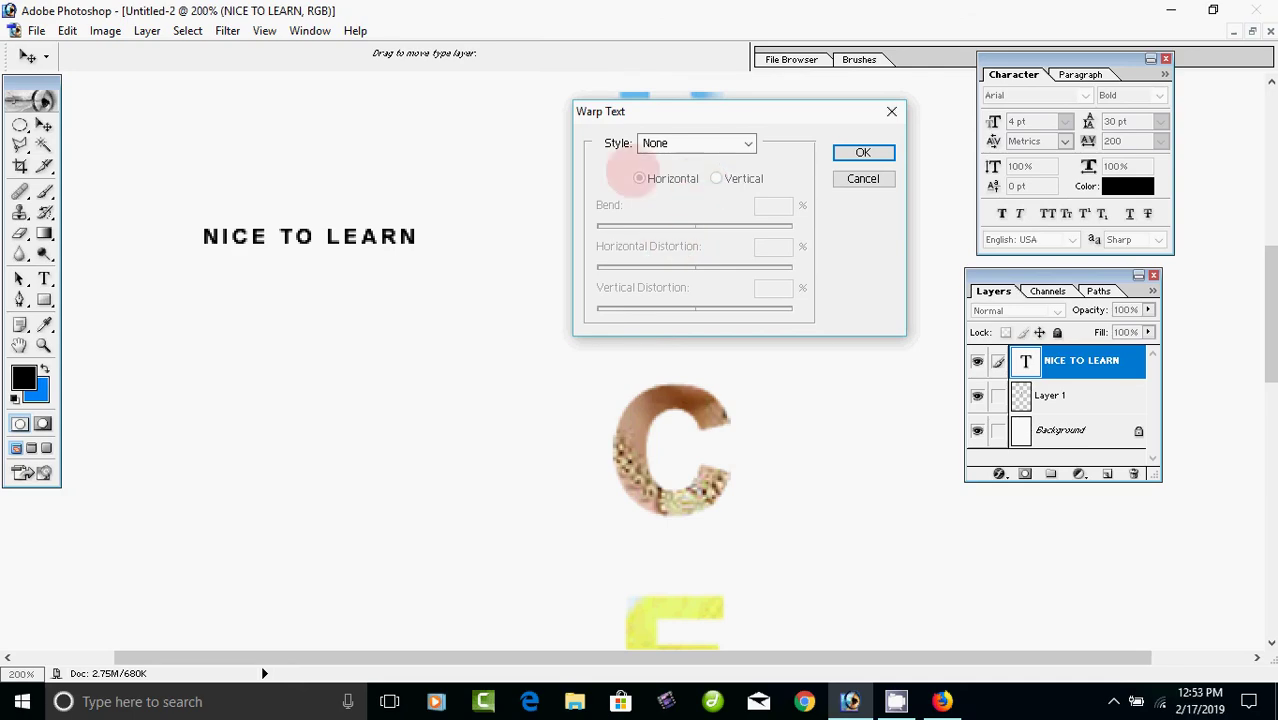
Step: Try the Arc and Arc Upper warp styles on the NICE TO LEARN text
click(748, 143)
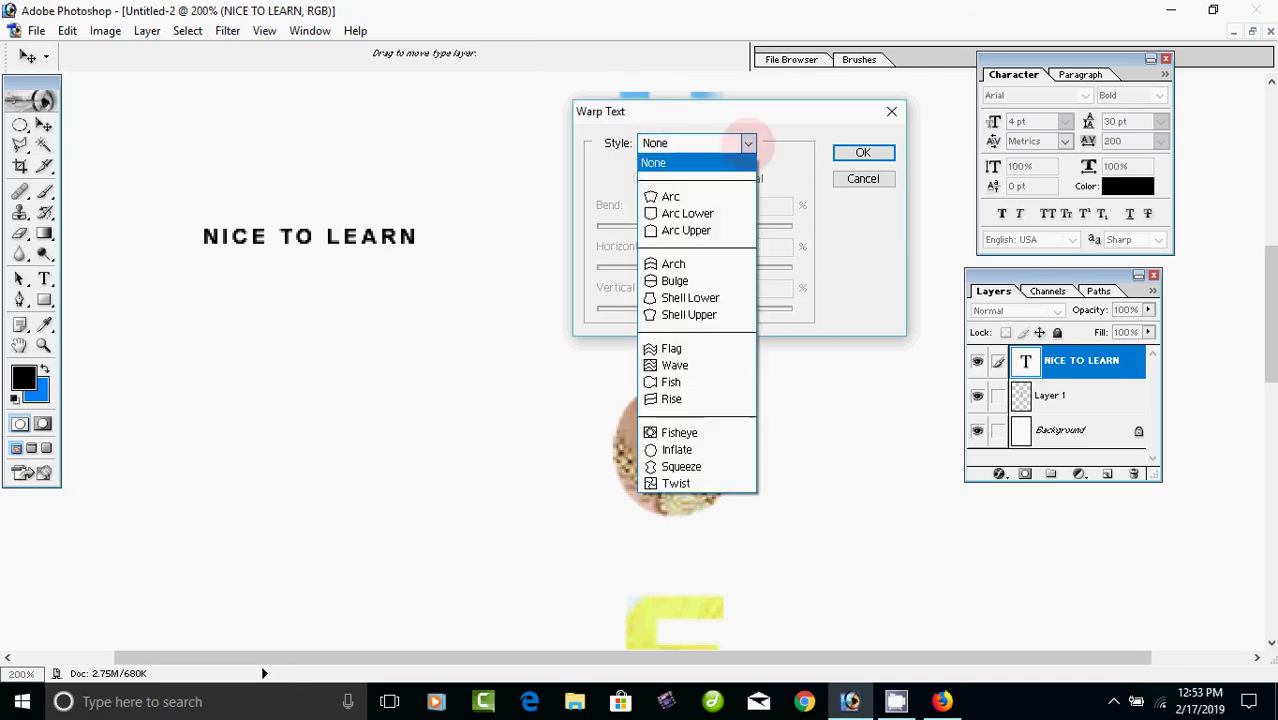
click(690, 196)
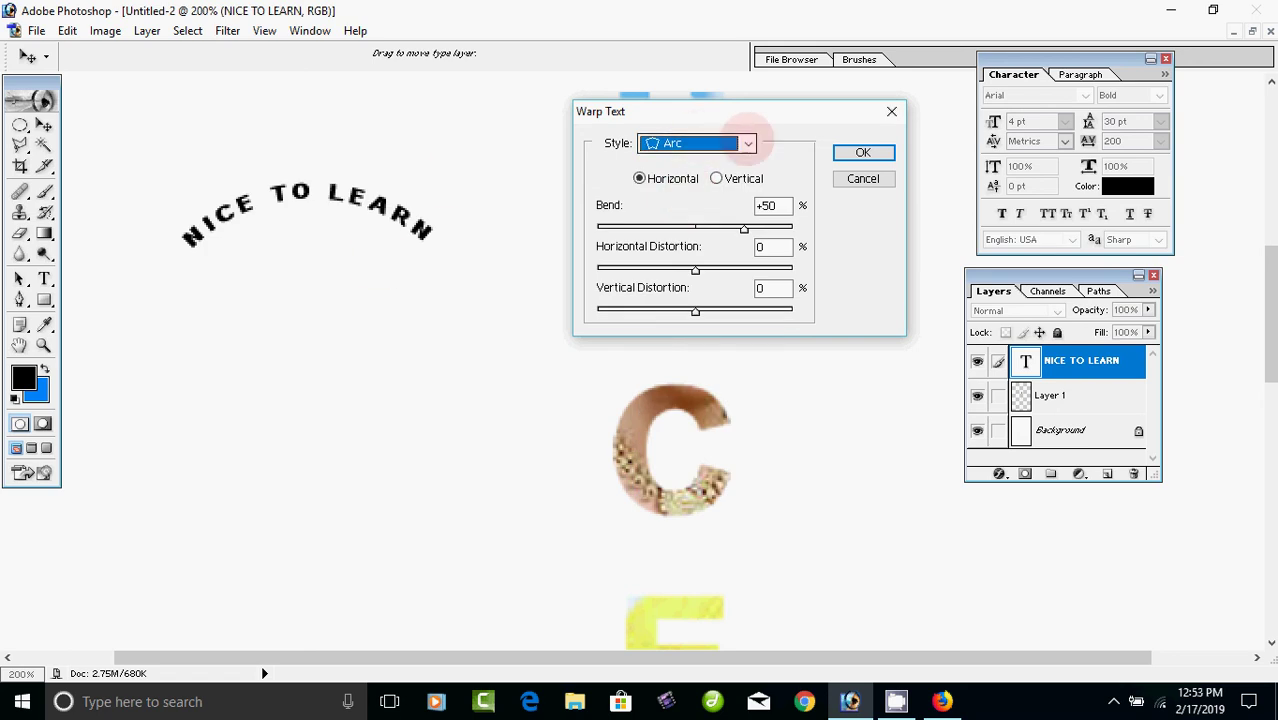
click(748, 143)
click(686, 230)
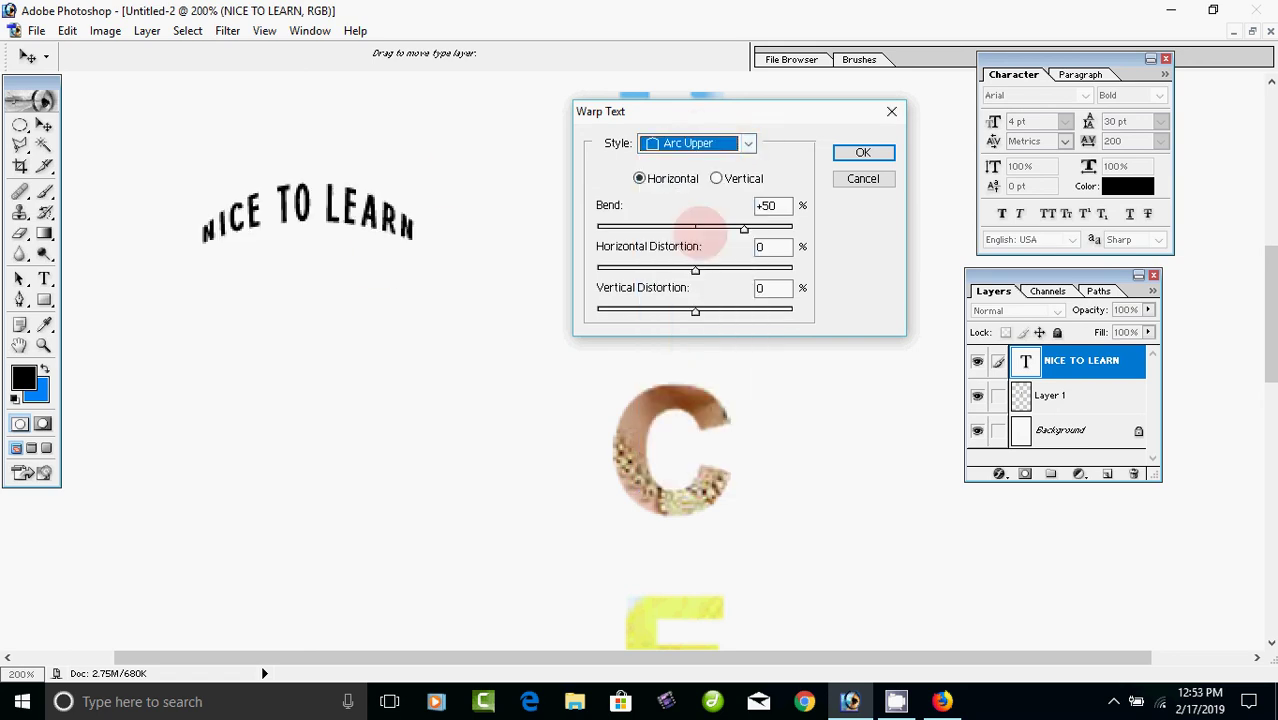
Step: Apply the Wave warp style to the text with bend -28%, horizontal distortion -13% and vertical distortion -22%
click(748, 143)
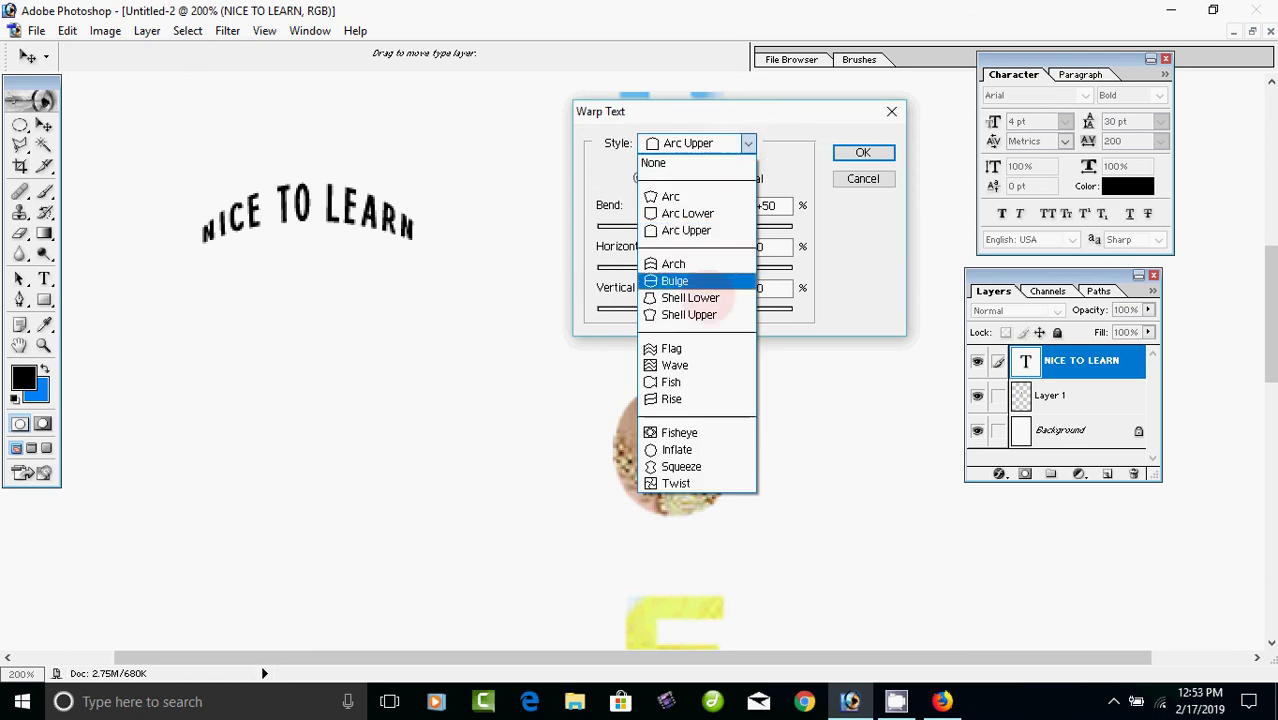
click(678, 365)
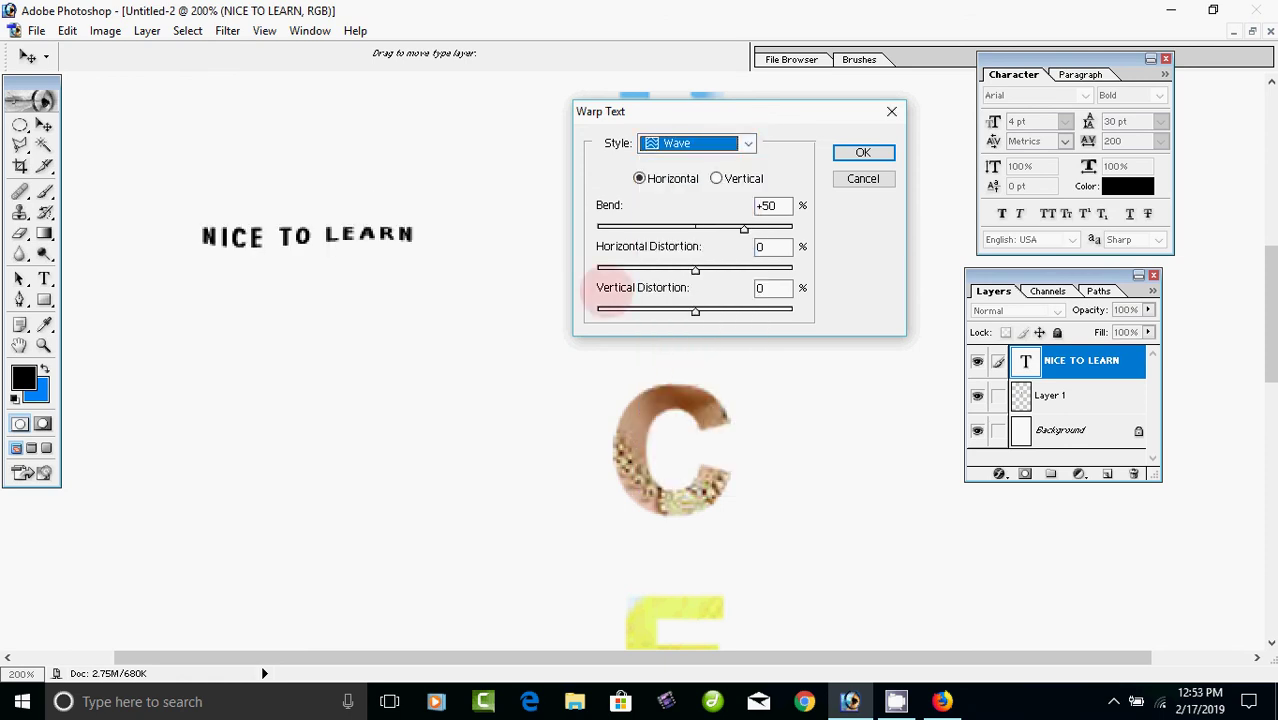
click(740, 228)
mouse_move(740, 228)
mouse_down()
mouse_move(657, 227)
mouse_move(763, 227)
mouse_up()
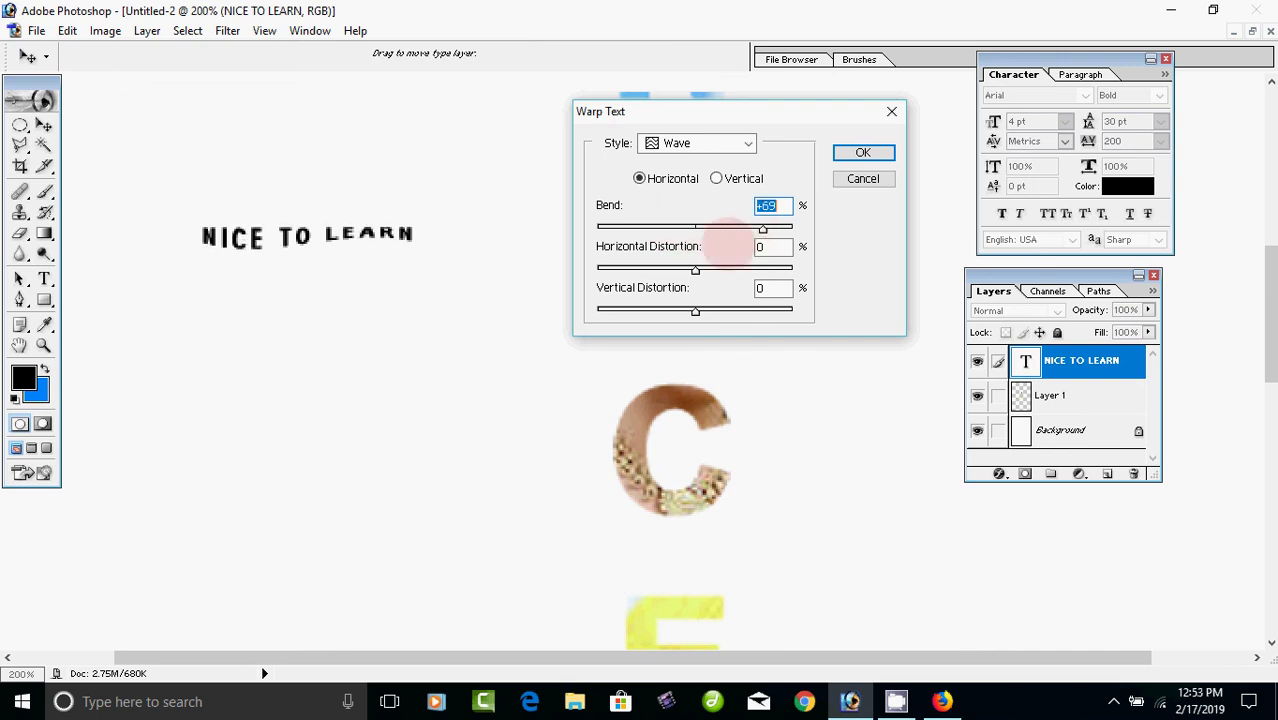
drag(695, 270, 739, 270)
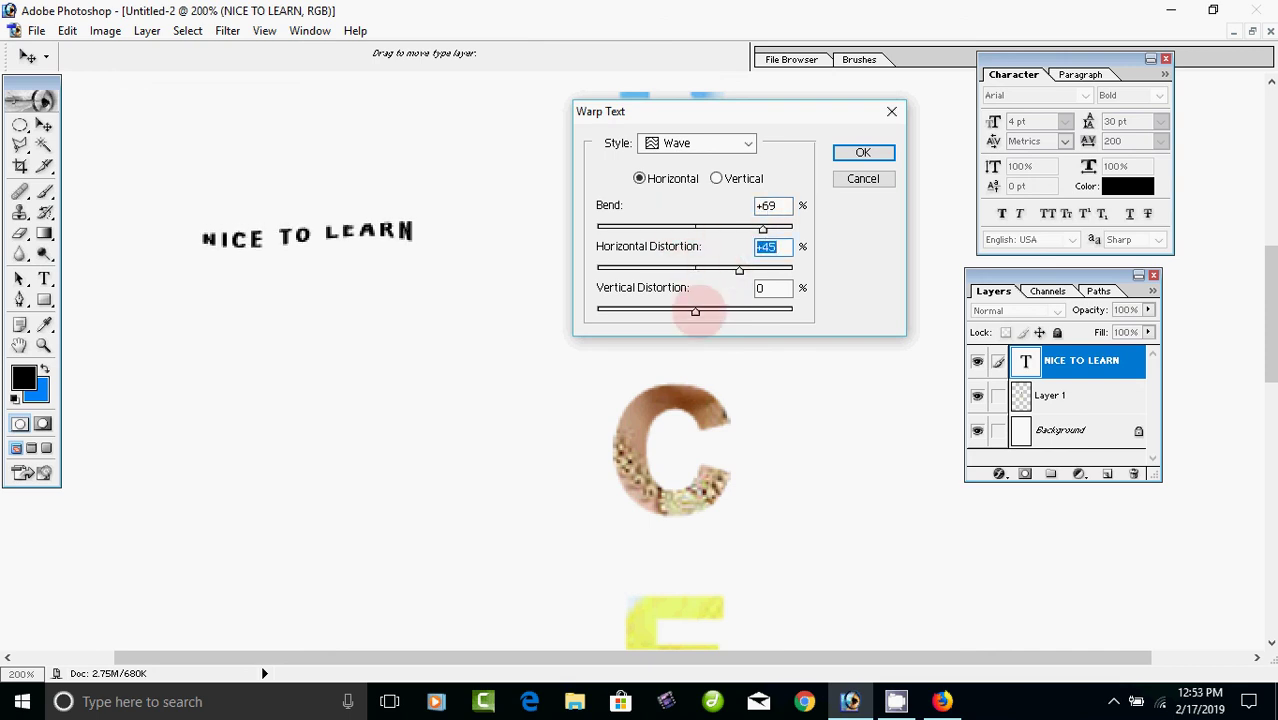
drag(695, 311, 682, 268)
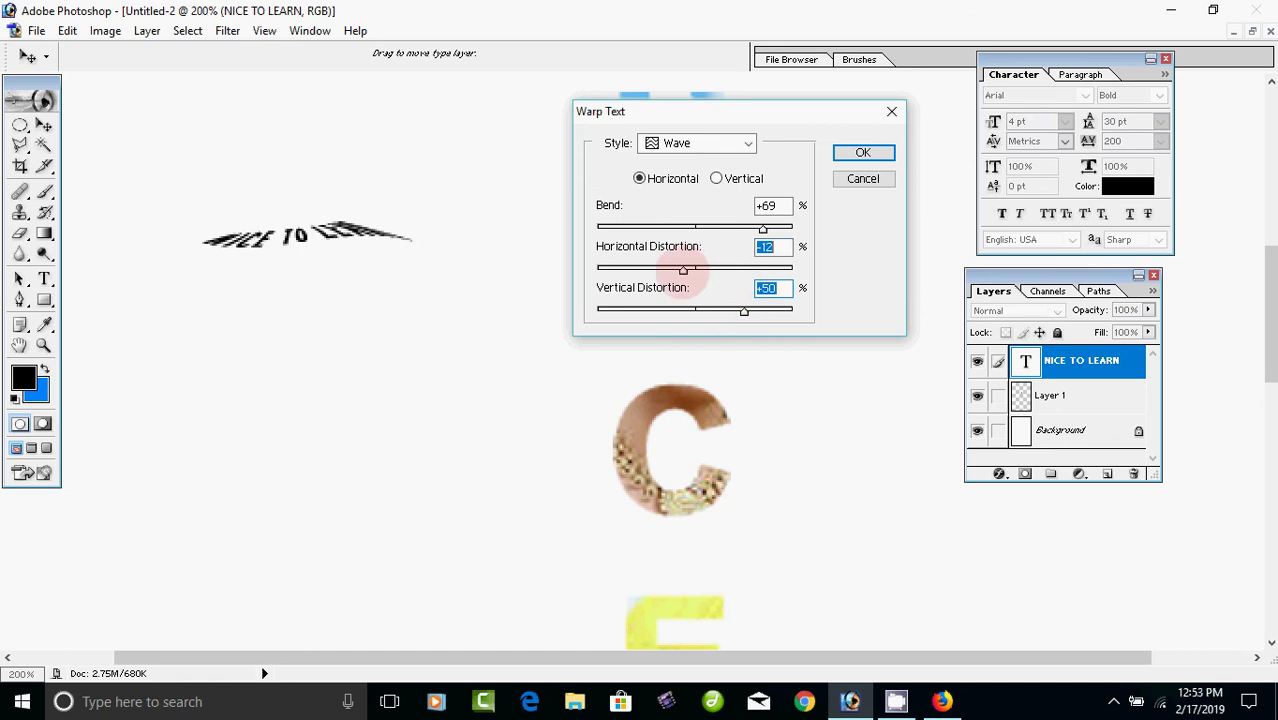
drag(744, 311, 674, 311)
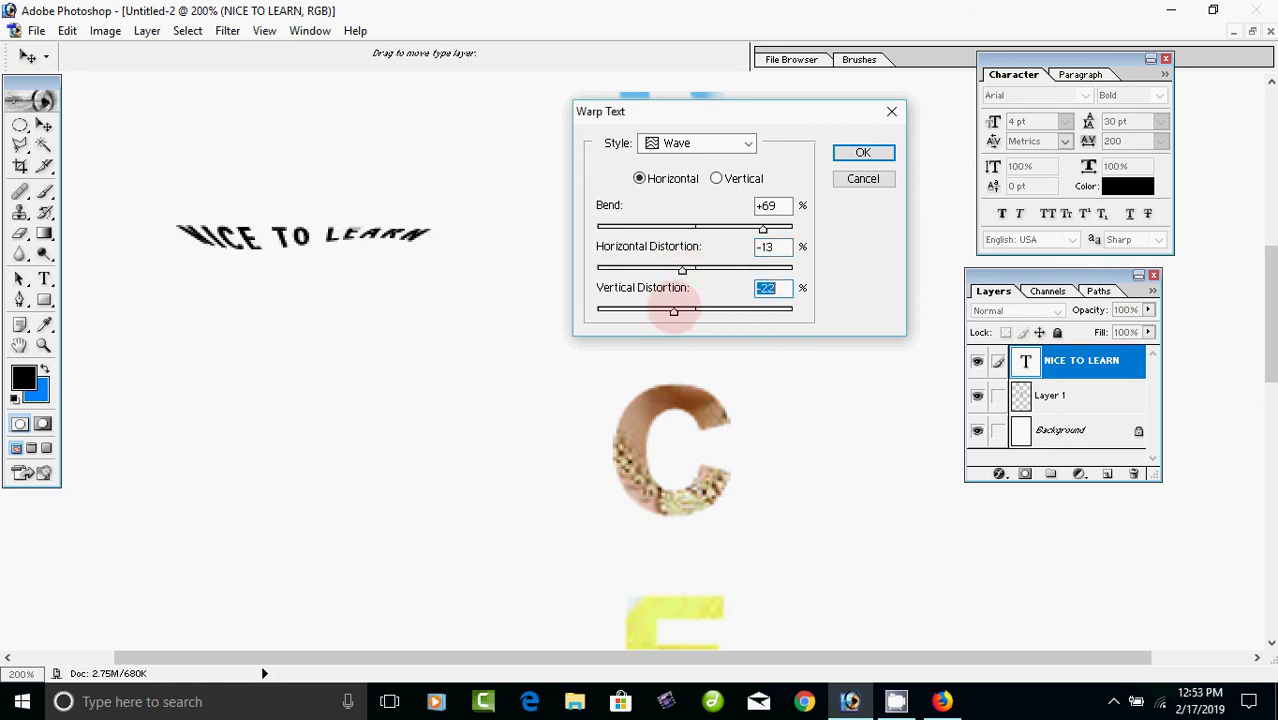
drag(763, 227, 662, 227)
Step: Try the Fisheye, Arc Upper and Arc warp styles on the NICE TO LEARN text and reset the style to None
click(748, 143)
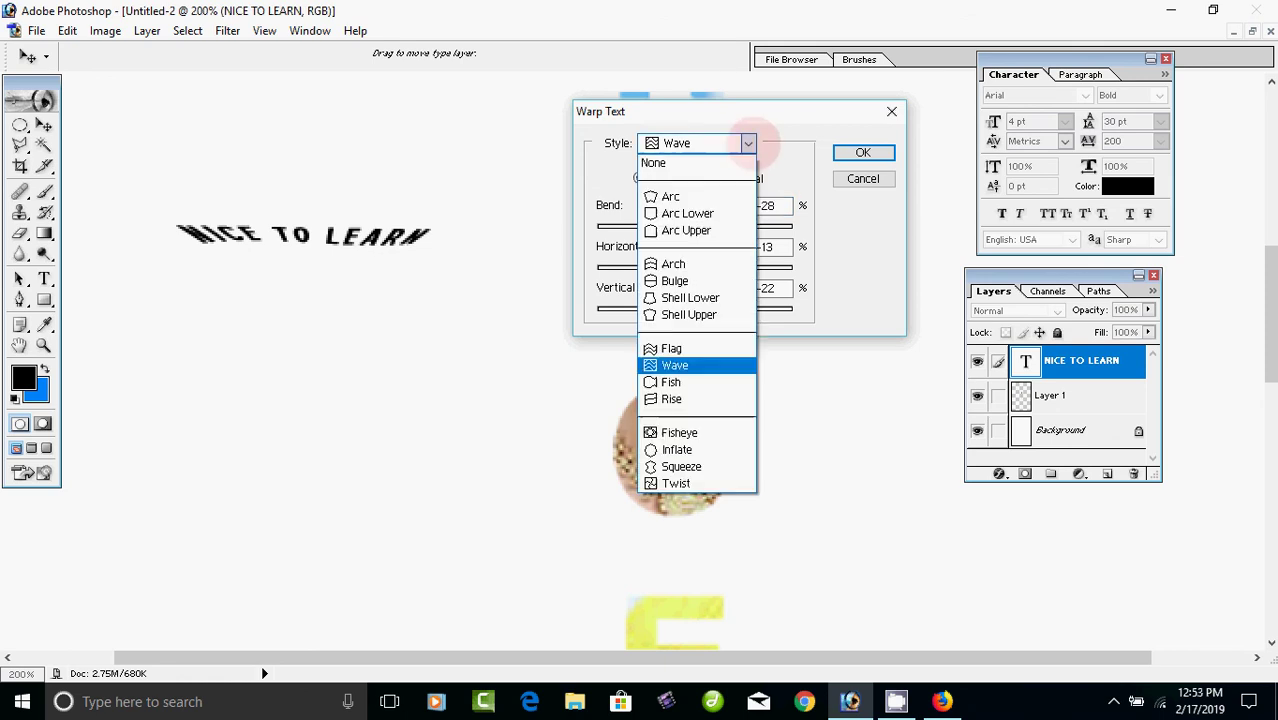
click(680, 432)
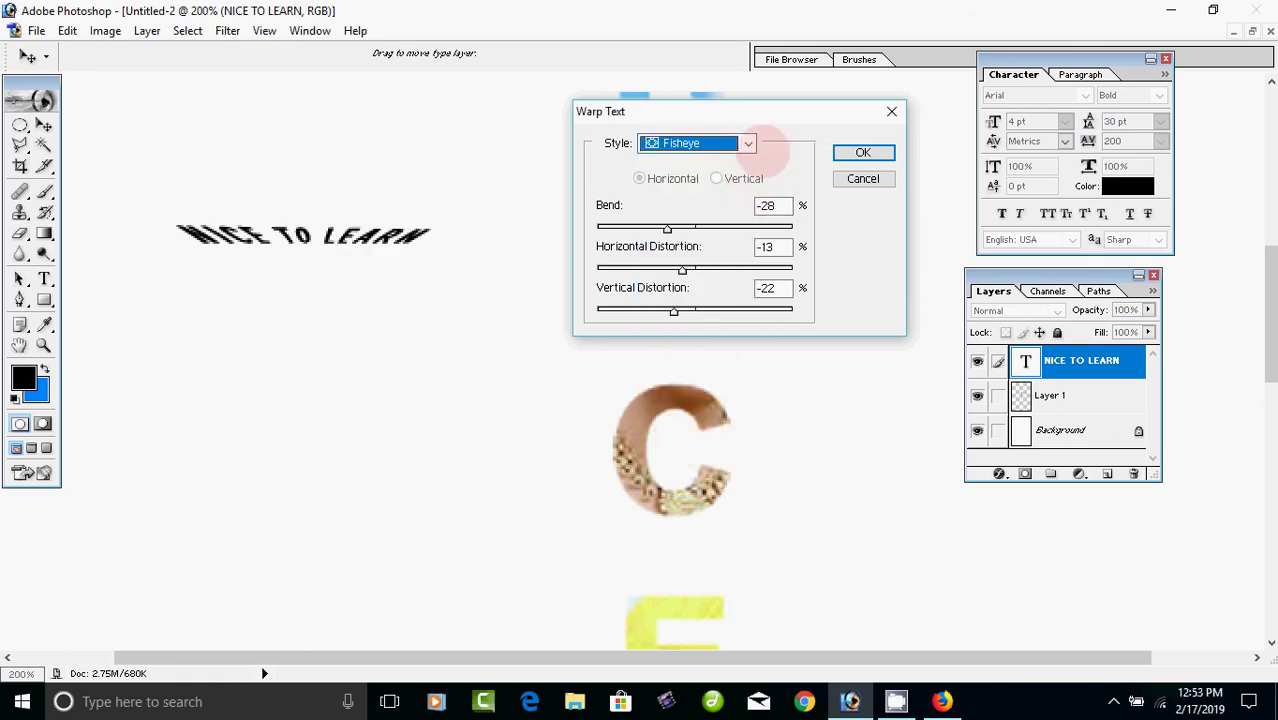
click(748, 143)
click(699, 225)
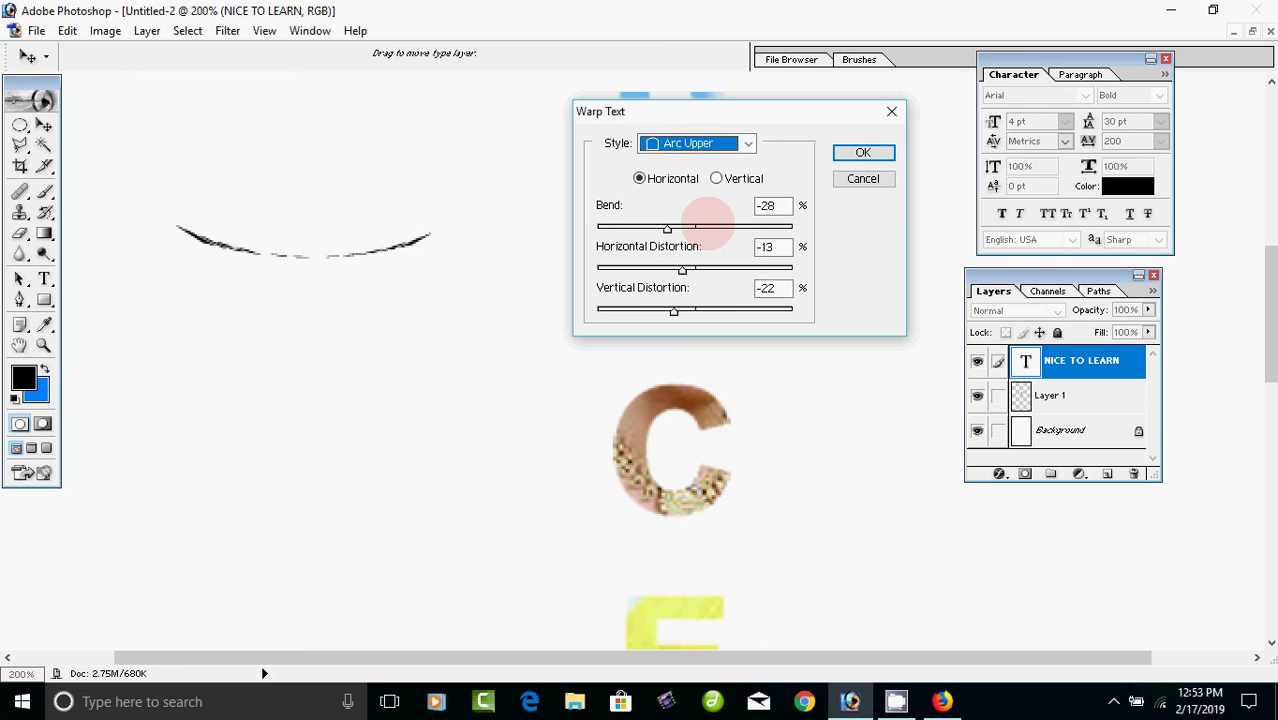
click(748, 143)
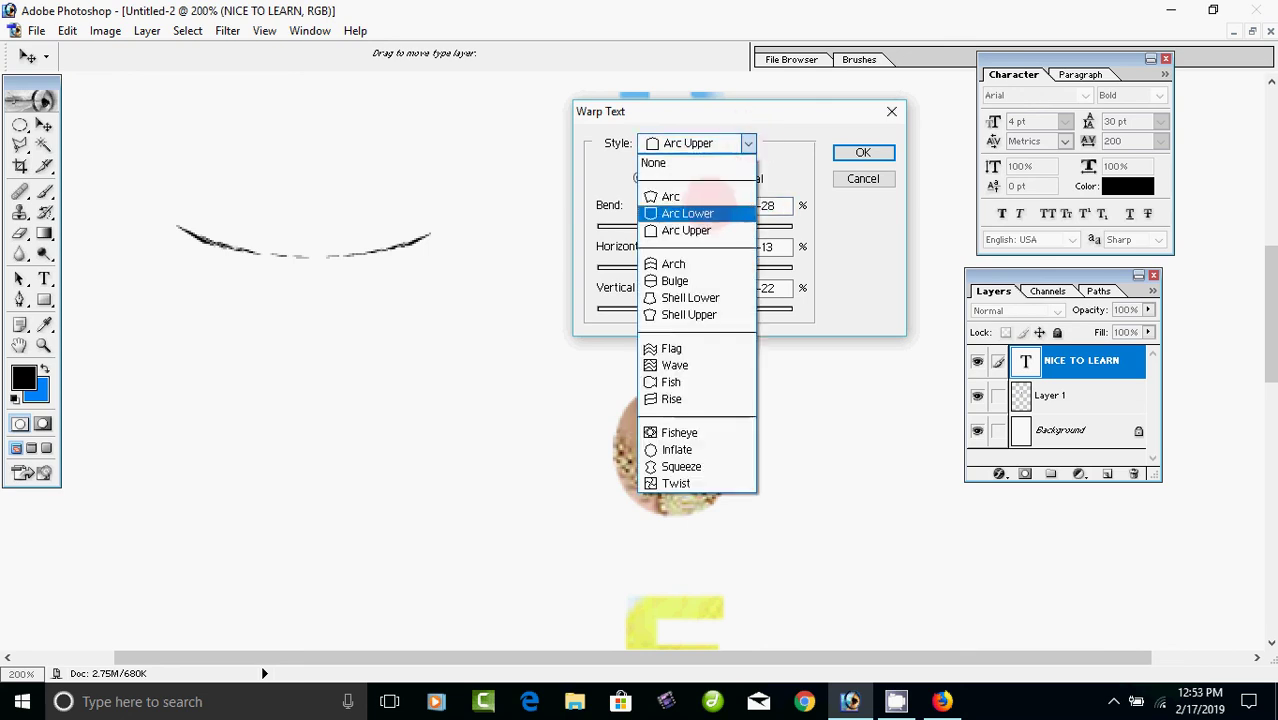
click(700, 196)
click(748, 143)
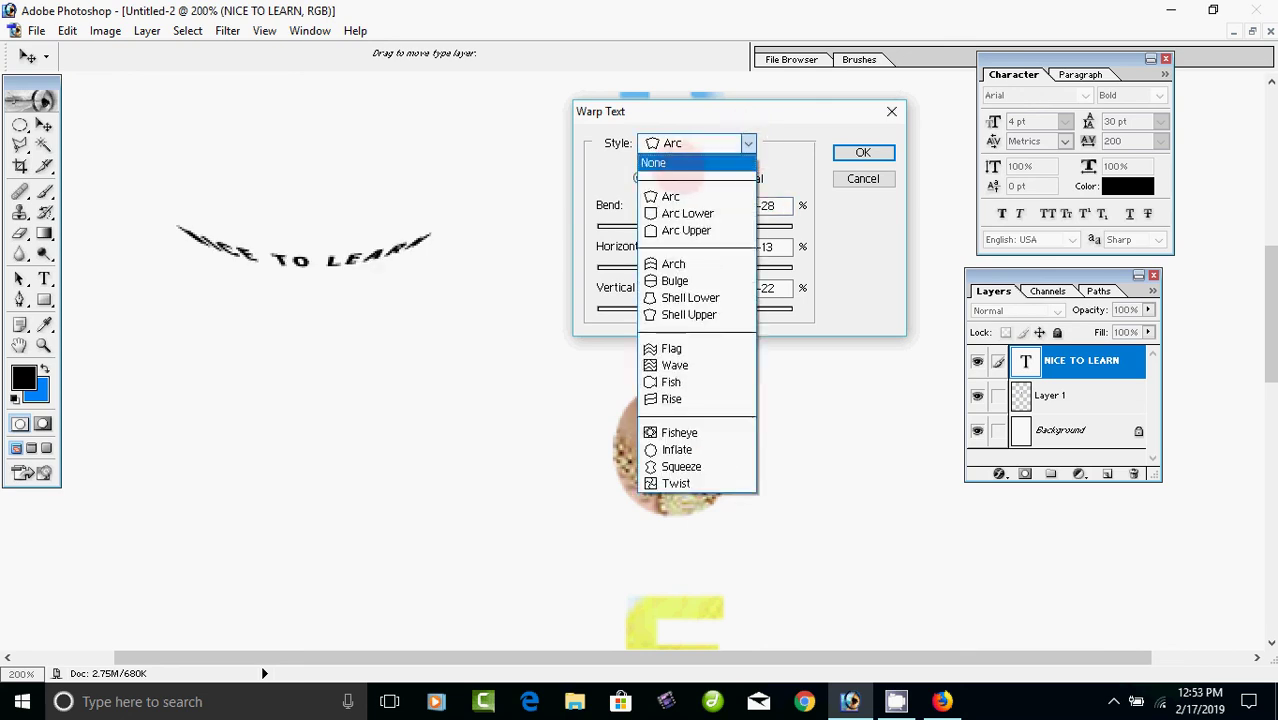
click(665, 163)
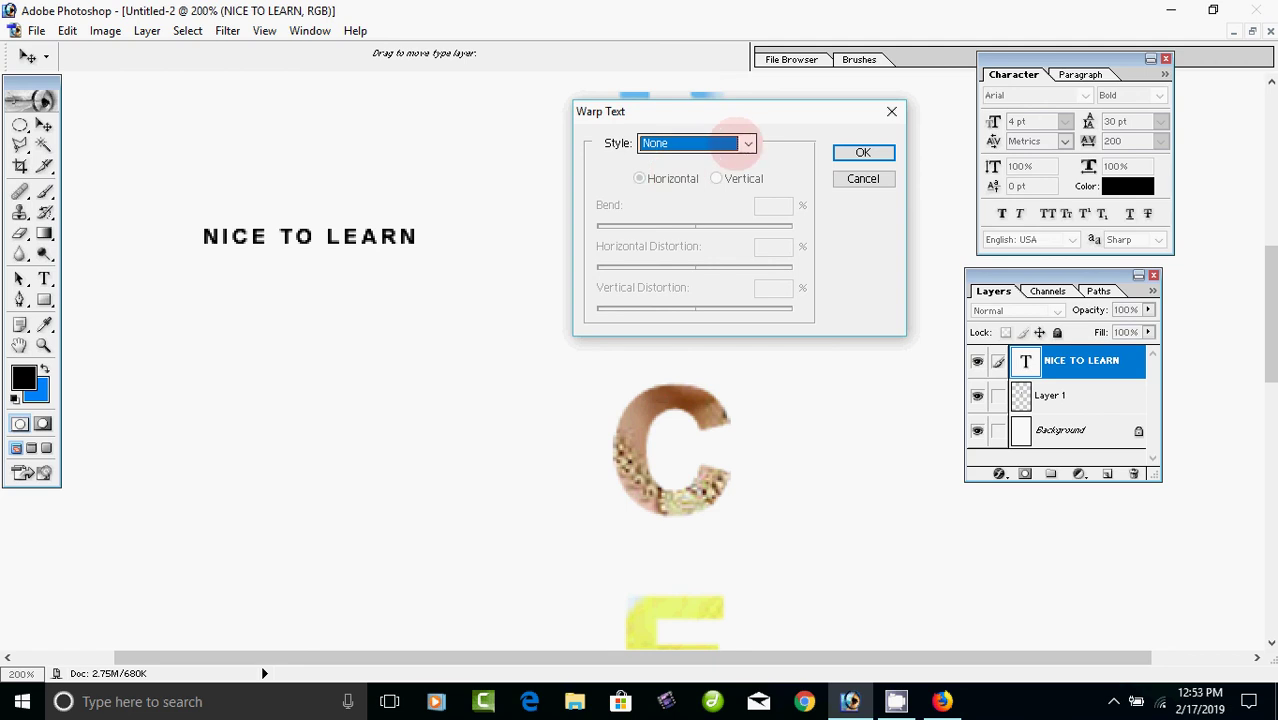
Step: Warp the NICE TO LEARN text with a horizontal Arc Lower style, bend +100%, horizontal distortion +24% and vertical distortion +34%
click(748, 143)
click(712, 211)
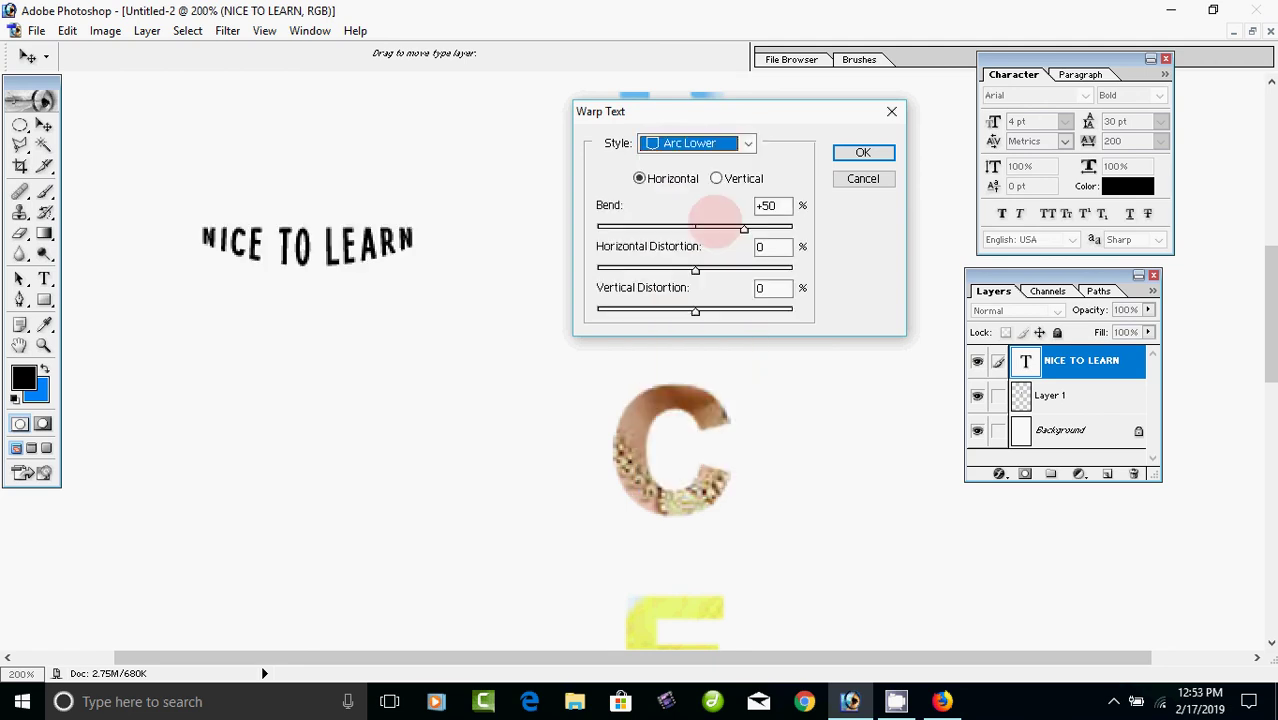
drag(743, 228, 797, 246)
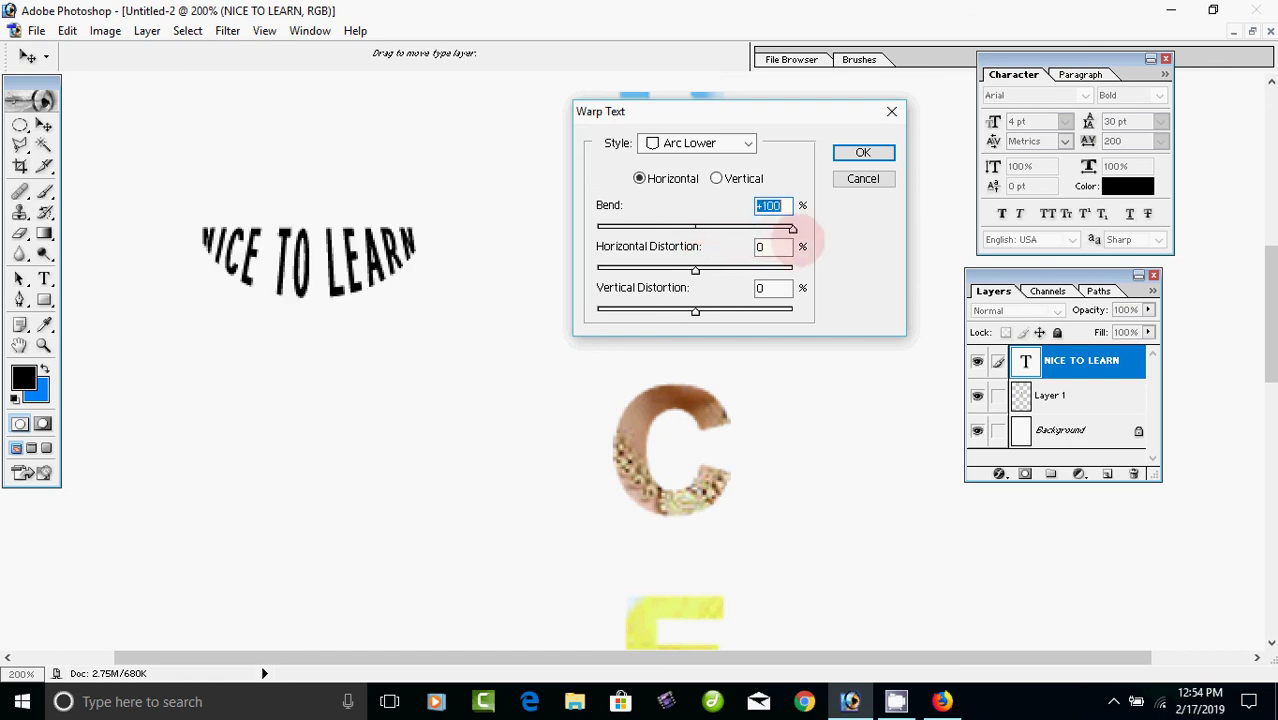
drag(695, 269, 728, 312)
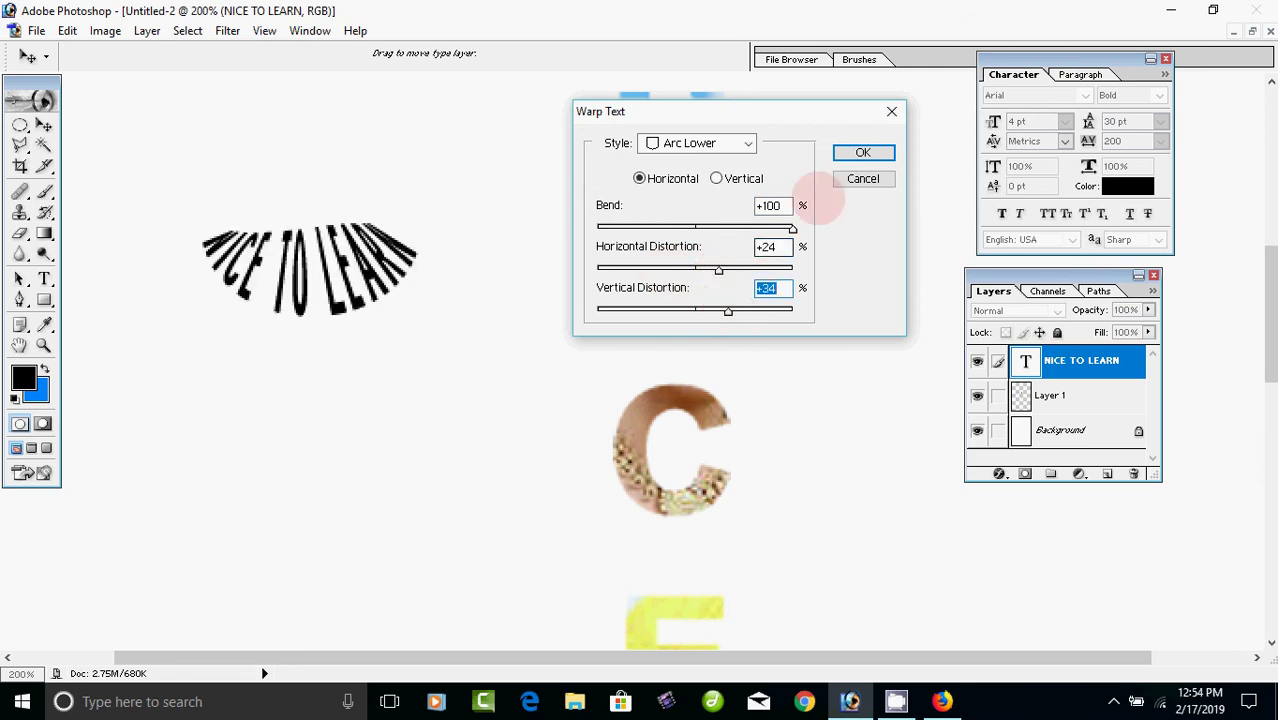
click(856, 152)
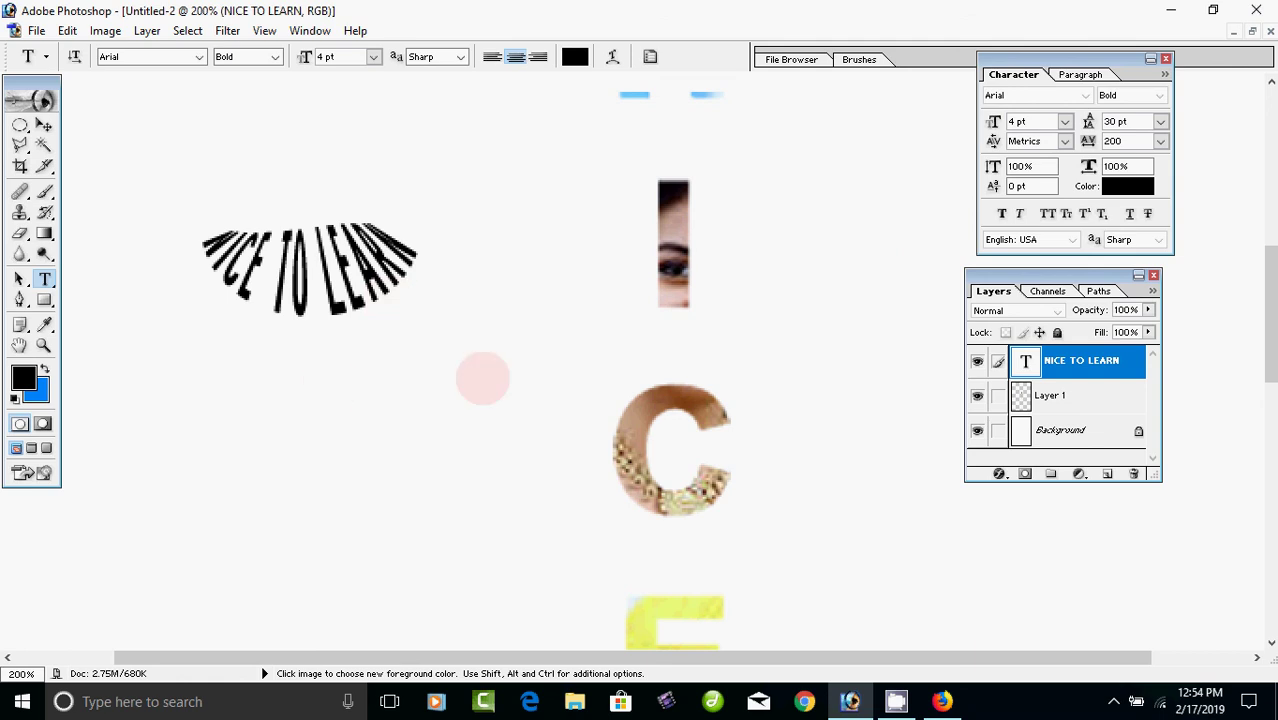